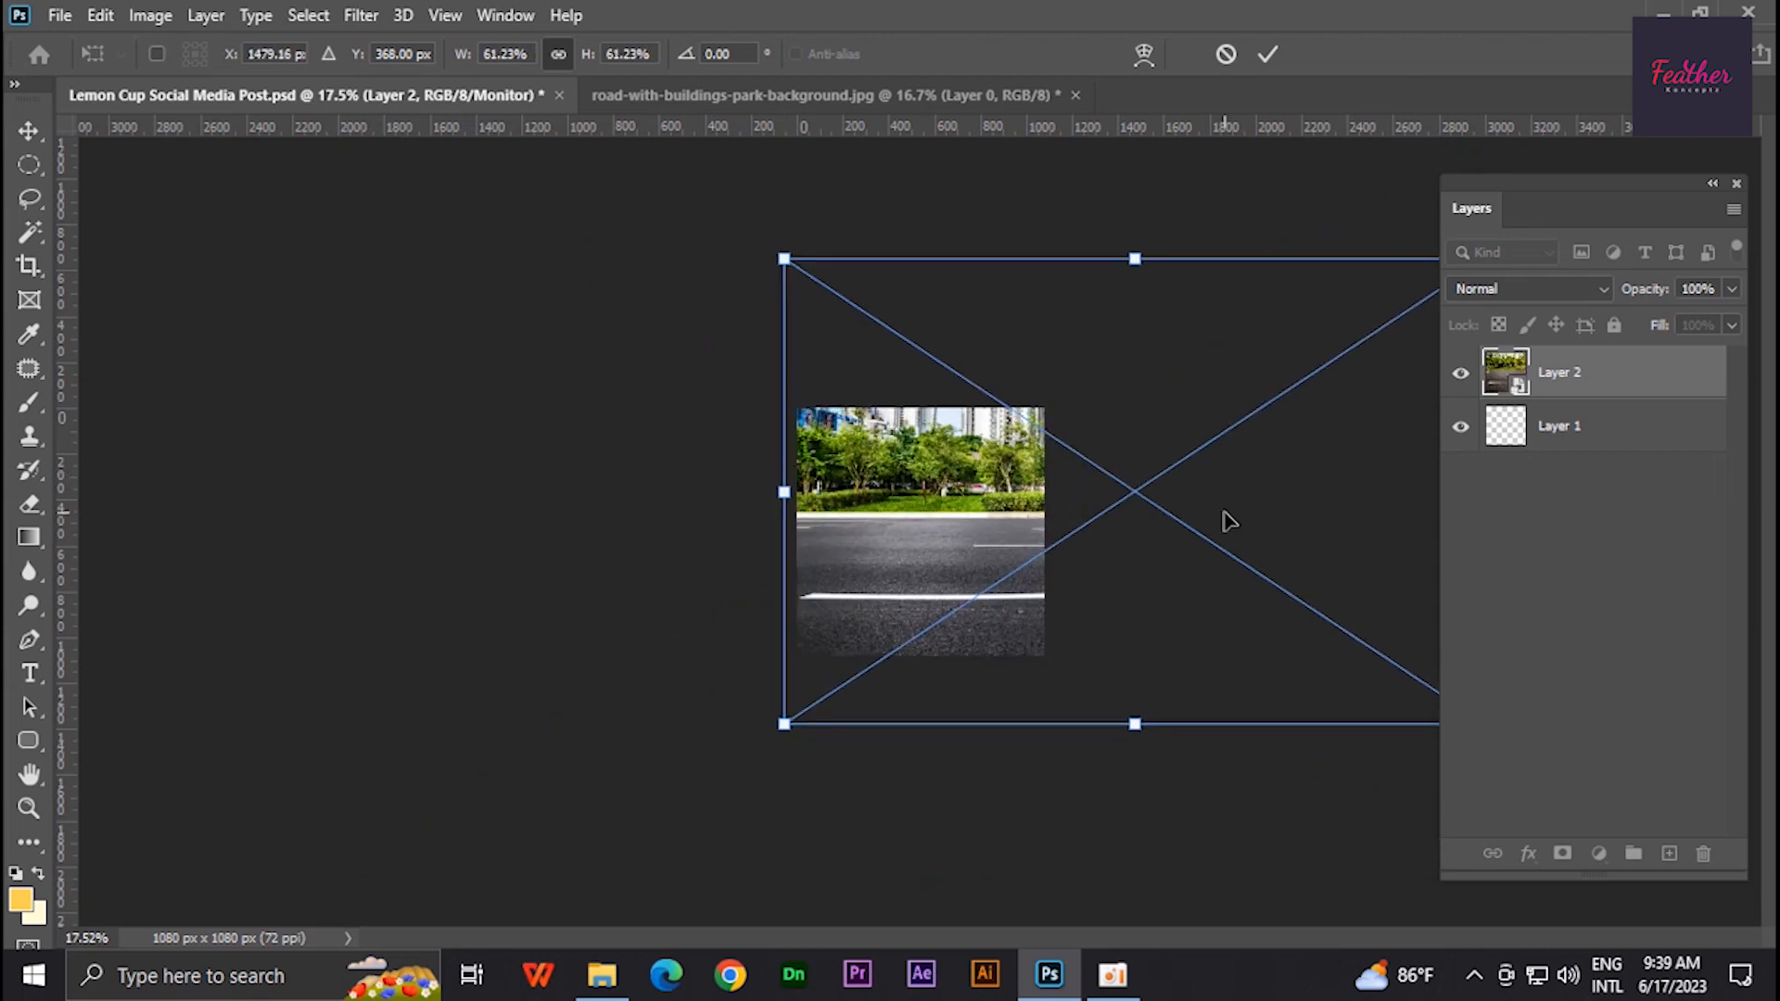
# - Scale and position the road background image to fill the post canvas
pyautogui.scroll(-2, 1275, 514)
pyautogui.moveTo(1366, 503); pyautogui.dragTo(1136, 506)
pyautogui.moveTo(1007, 537); pyautogui.dragTo(945, 575)
pyautogui.press('Return')
pyautogui.hotkey('ctrl', '1')
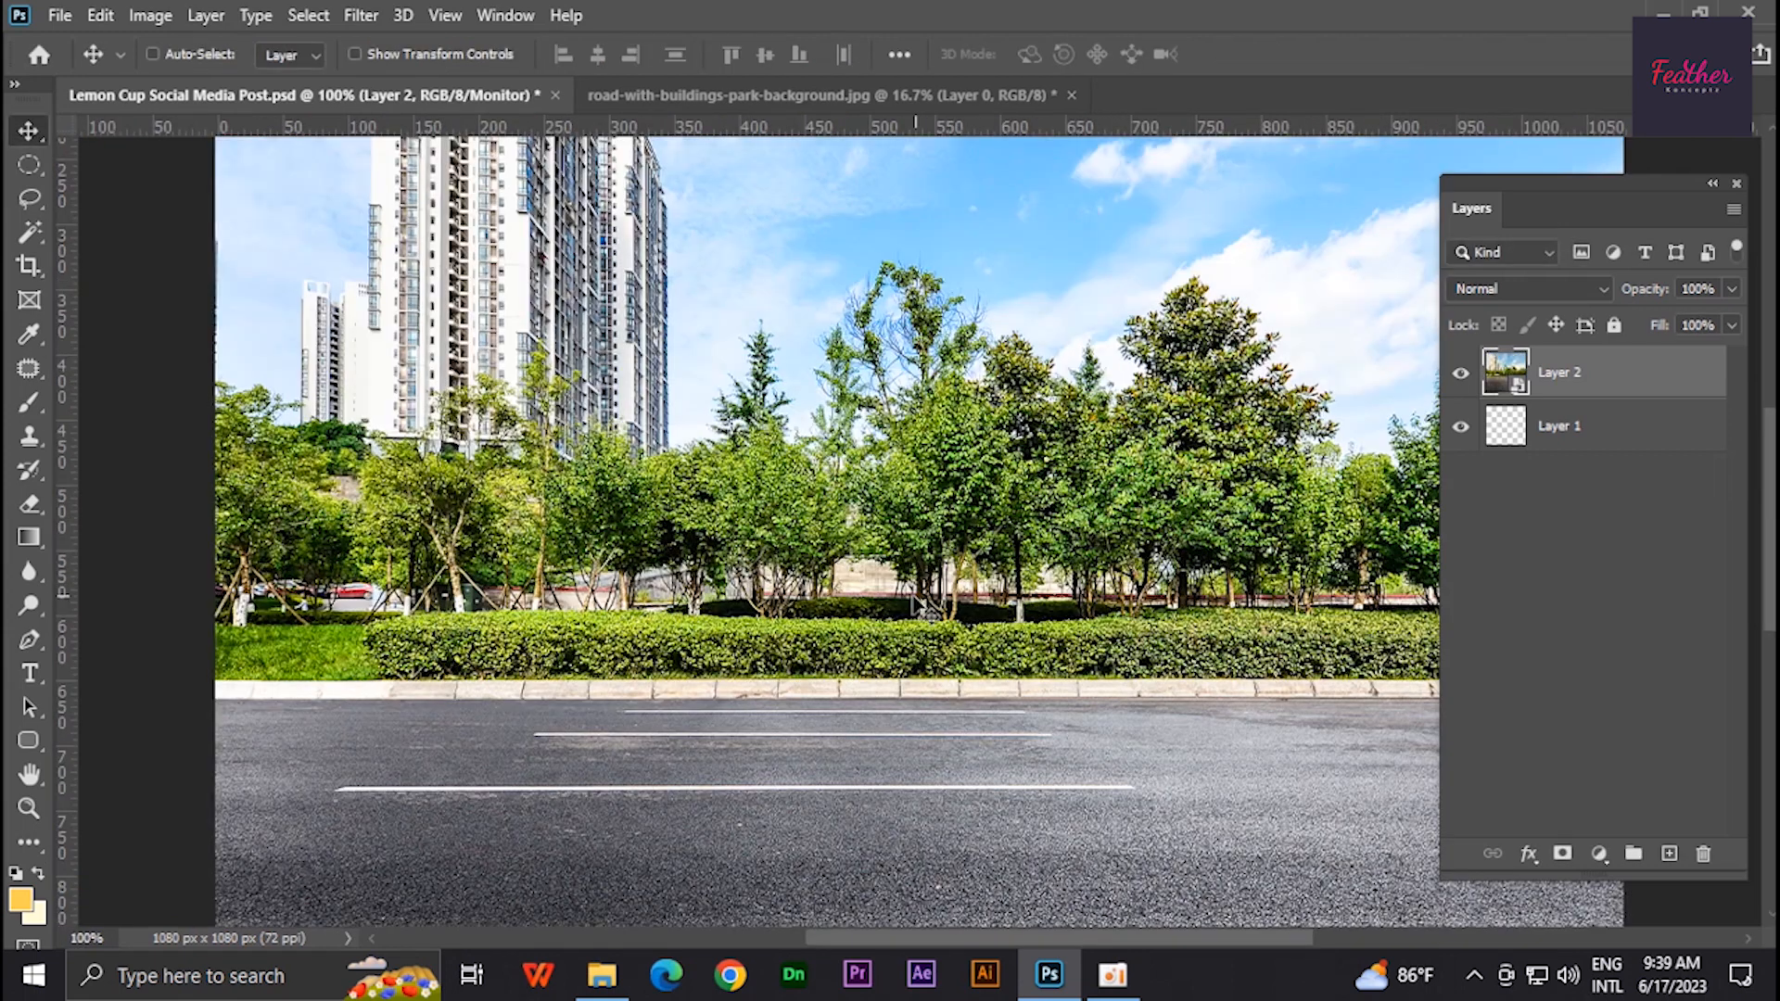
# - Close the separate road background document, leaving the post open
pyautogui.hotkey('ctrl', '0')
pyautogui.click(1034, 99)
pyautogui.hotkey('ctrl', 'w')
pyautogui.click(895, 387)
# - Place the skateboard-7192315_1280 image from the Info folder into the post and scale it down
pyautogui.hotkey('alt', 'Tab')
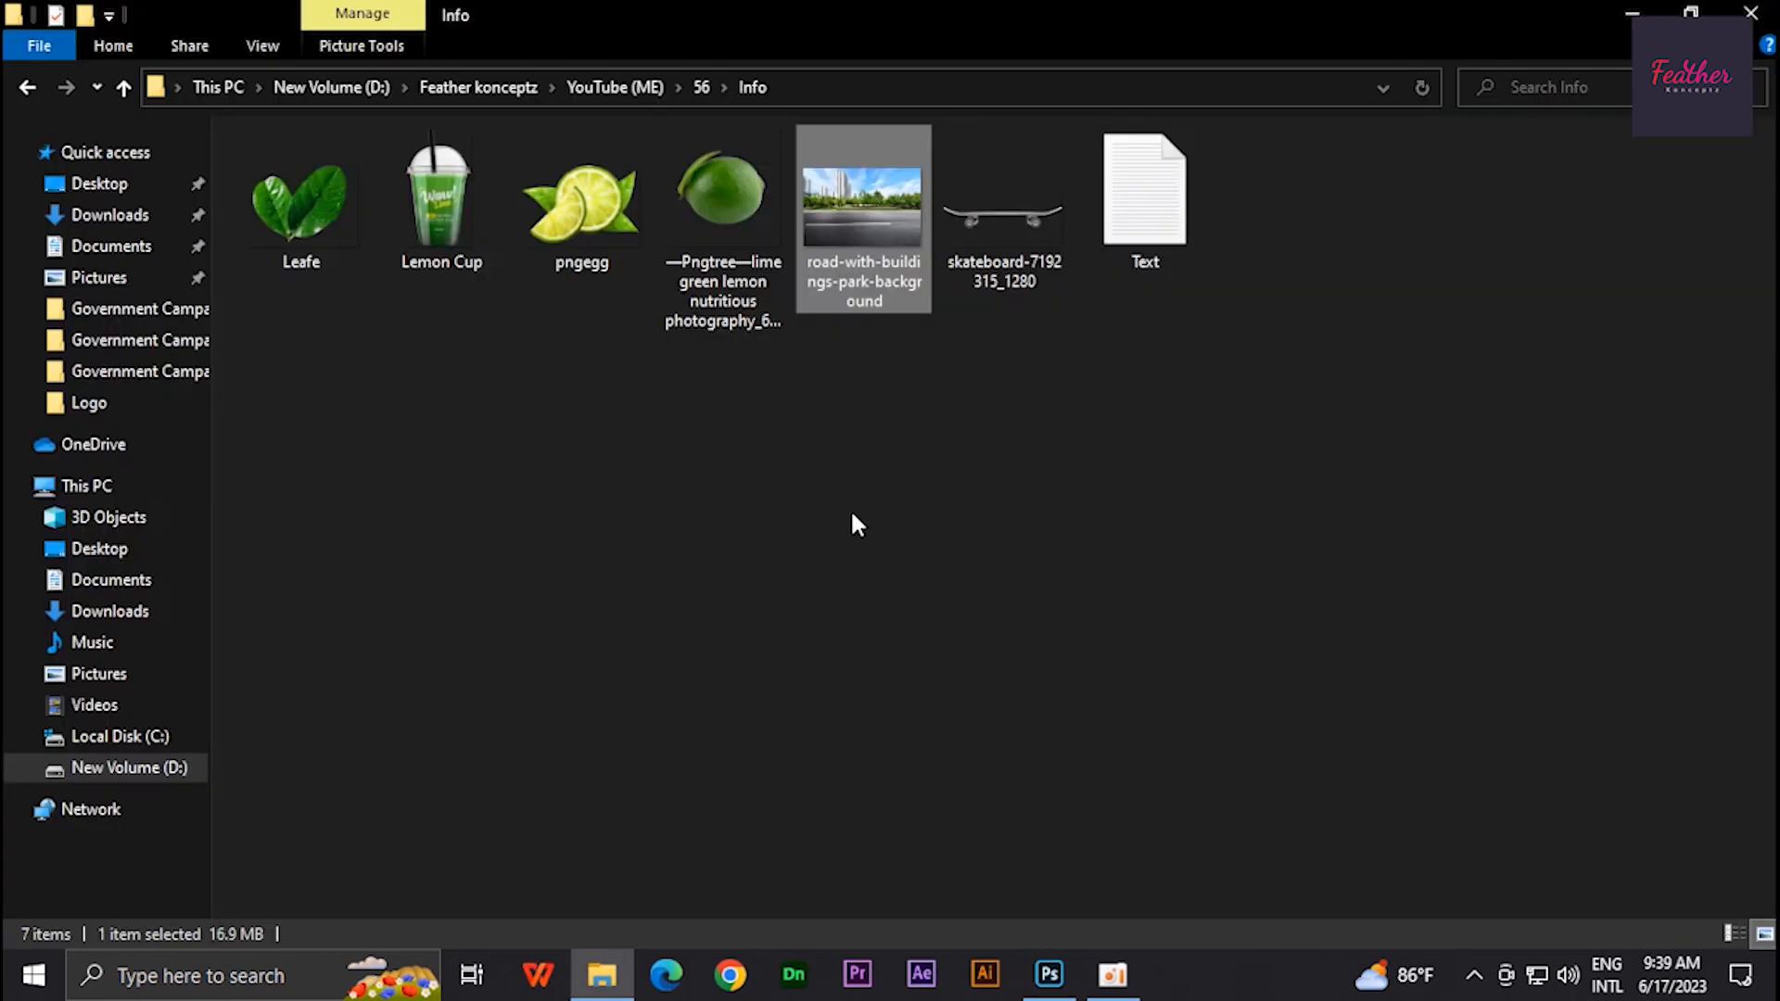
pyautogui.moveTo(1006, 222); pyautogui.dragTo(863, 637)
pyautogui.hotkey('alt', 'Tab')
pyautogui.moveTo(1221, 531); pyautogui.dragTo(1161, 533)
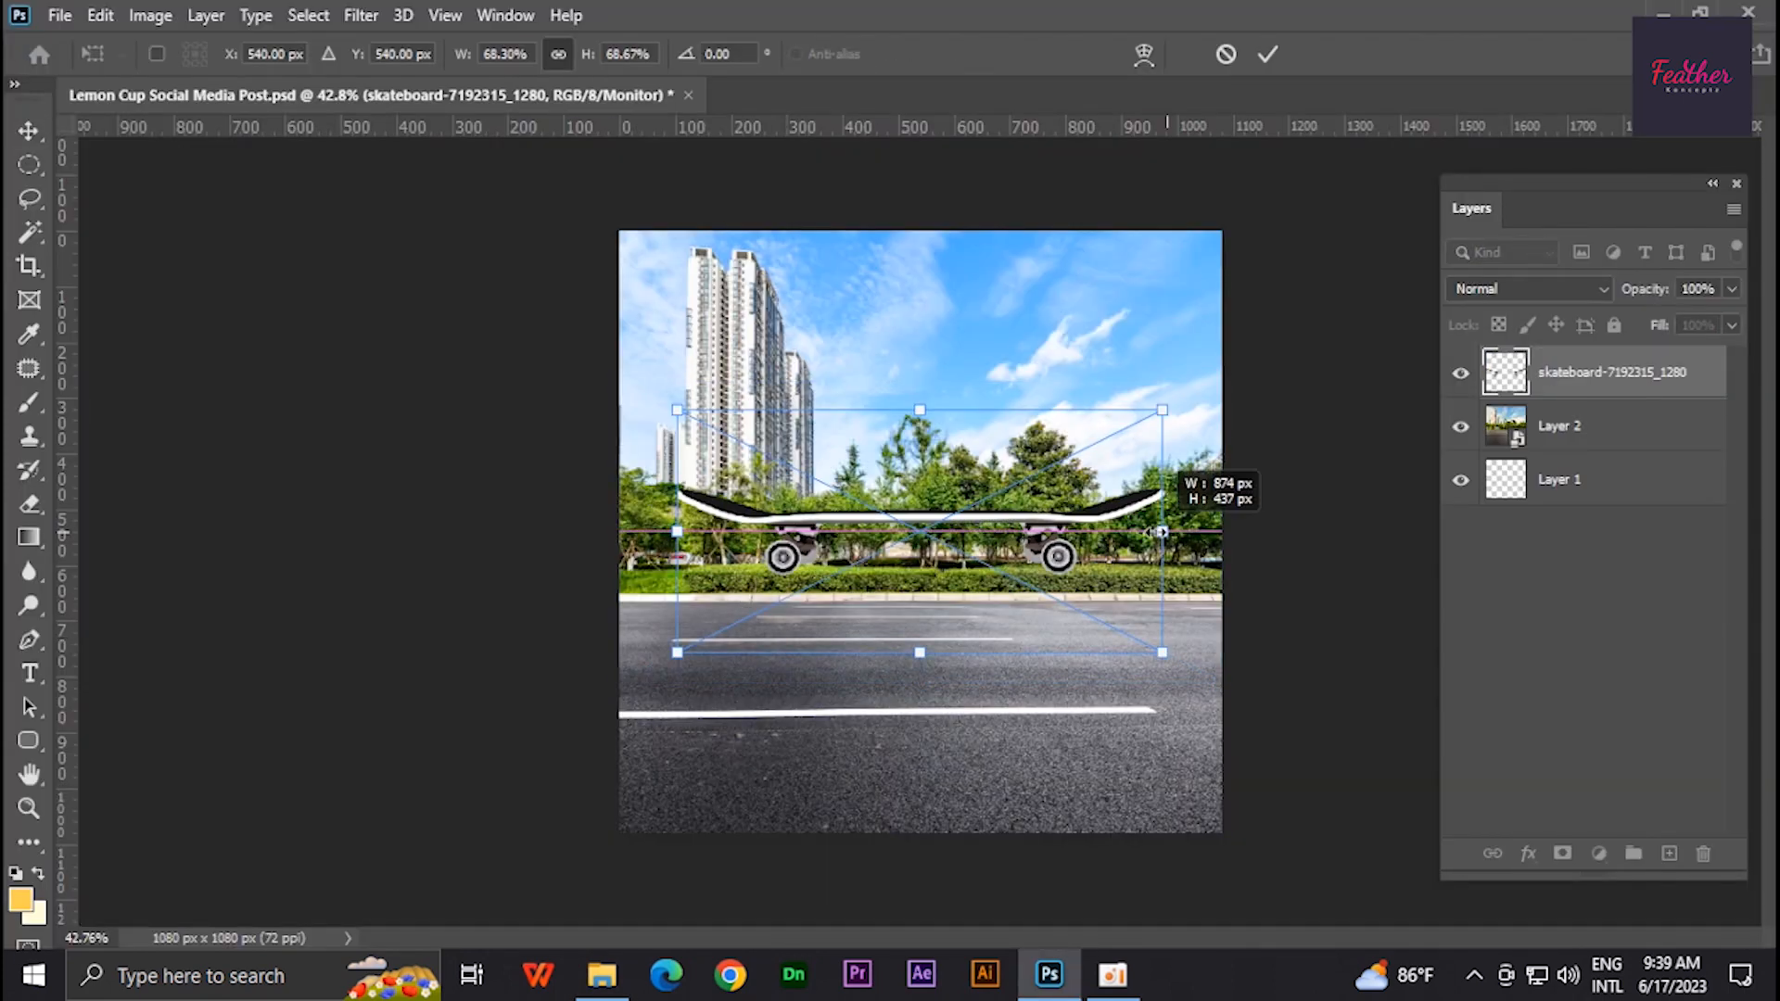
pyautogui.press('Return')
# - Move the skateboard down onto the road and shrink it further
pyautogui.moveTo(1066, 569); pyautogui.dragTo(1091, 718)
pyautogui.hotkey('ctrl', 't')
pyautogui.moveTo(1186, 679); pyautogui.dragTo(1109, 664)
pyautogui.hotkey('ctrl', '1')
pyautogui.press('Return')
pyautogui.moveTo(1086, 760); pyautogui.dragTo(1061, 757)
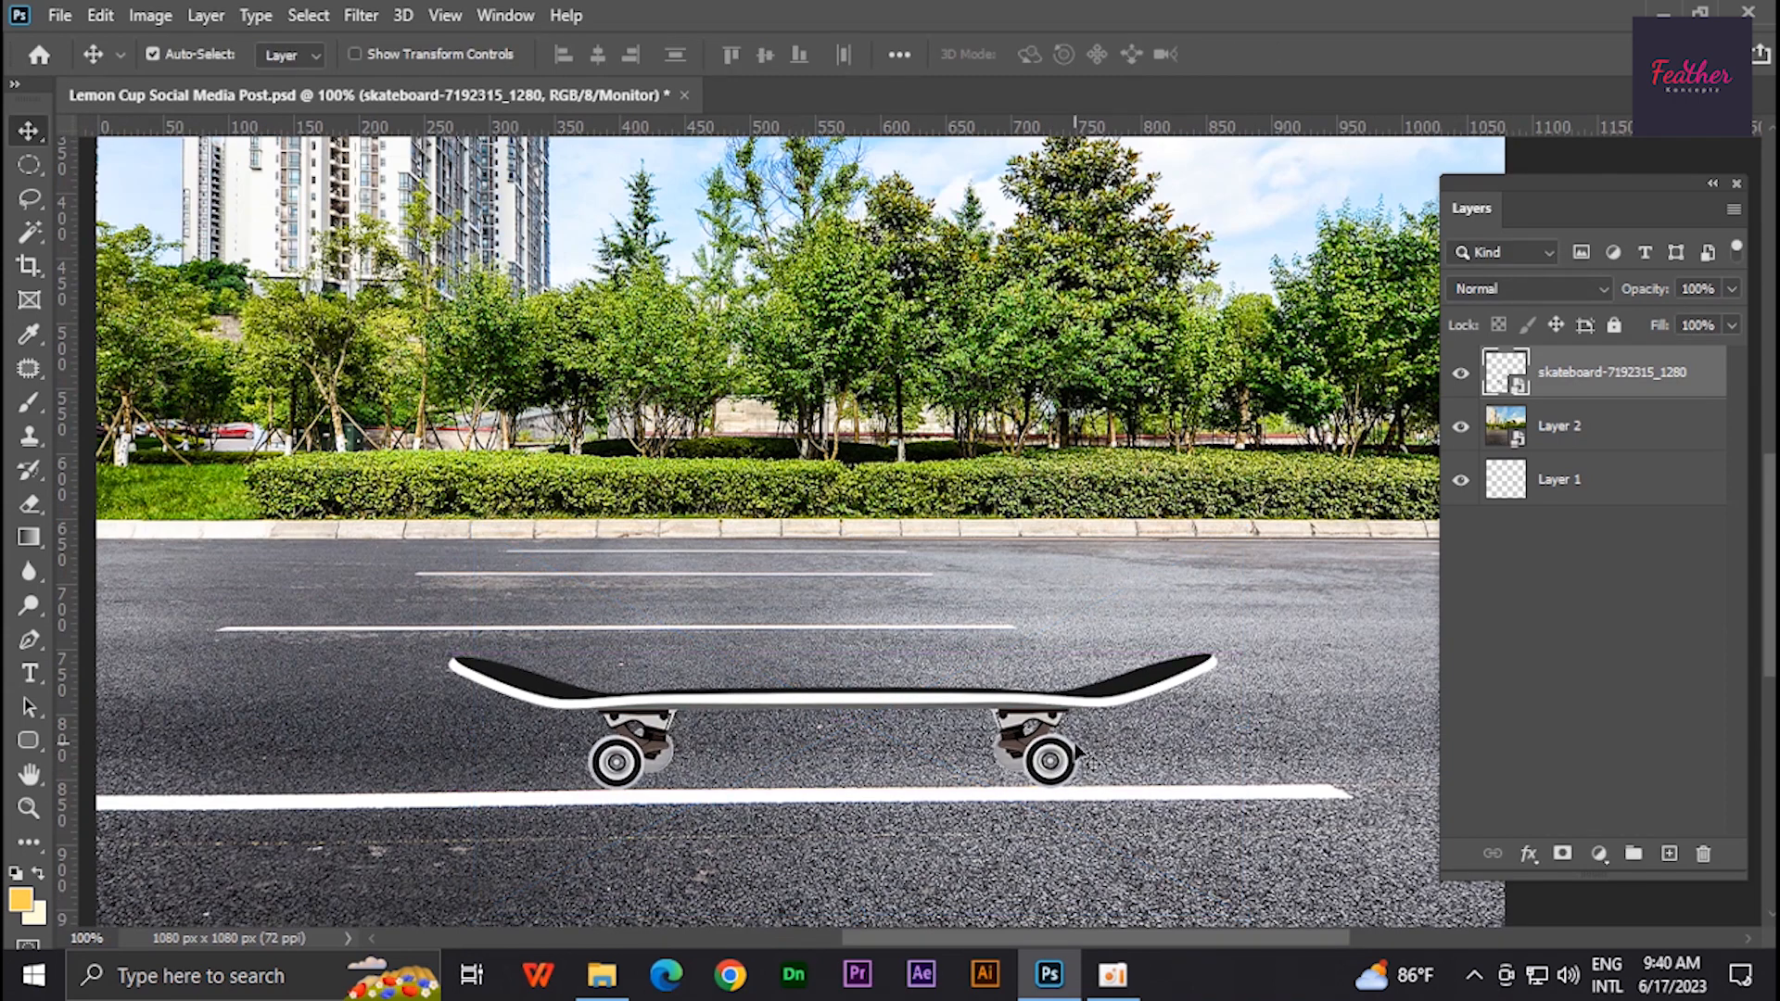
# - Rotate the road background layer about -4.3° so the road tilts
pyautogui.keyDown('shift'); pyautogui.click(1335, 577); pyautogui.keyUp('shift')
pyautogui.hotkey('ctrl', '0')
pyautogui.hotkey('ctrl', 't')
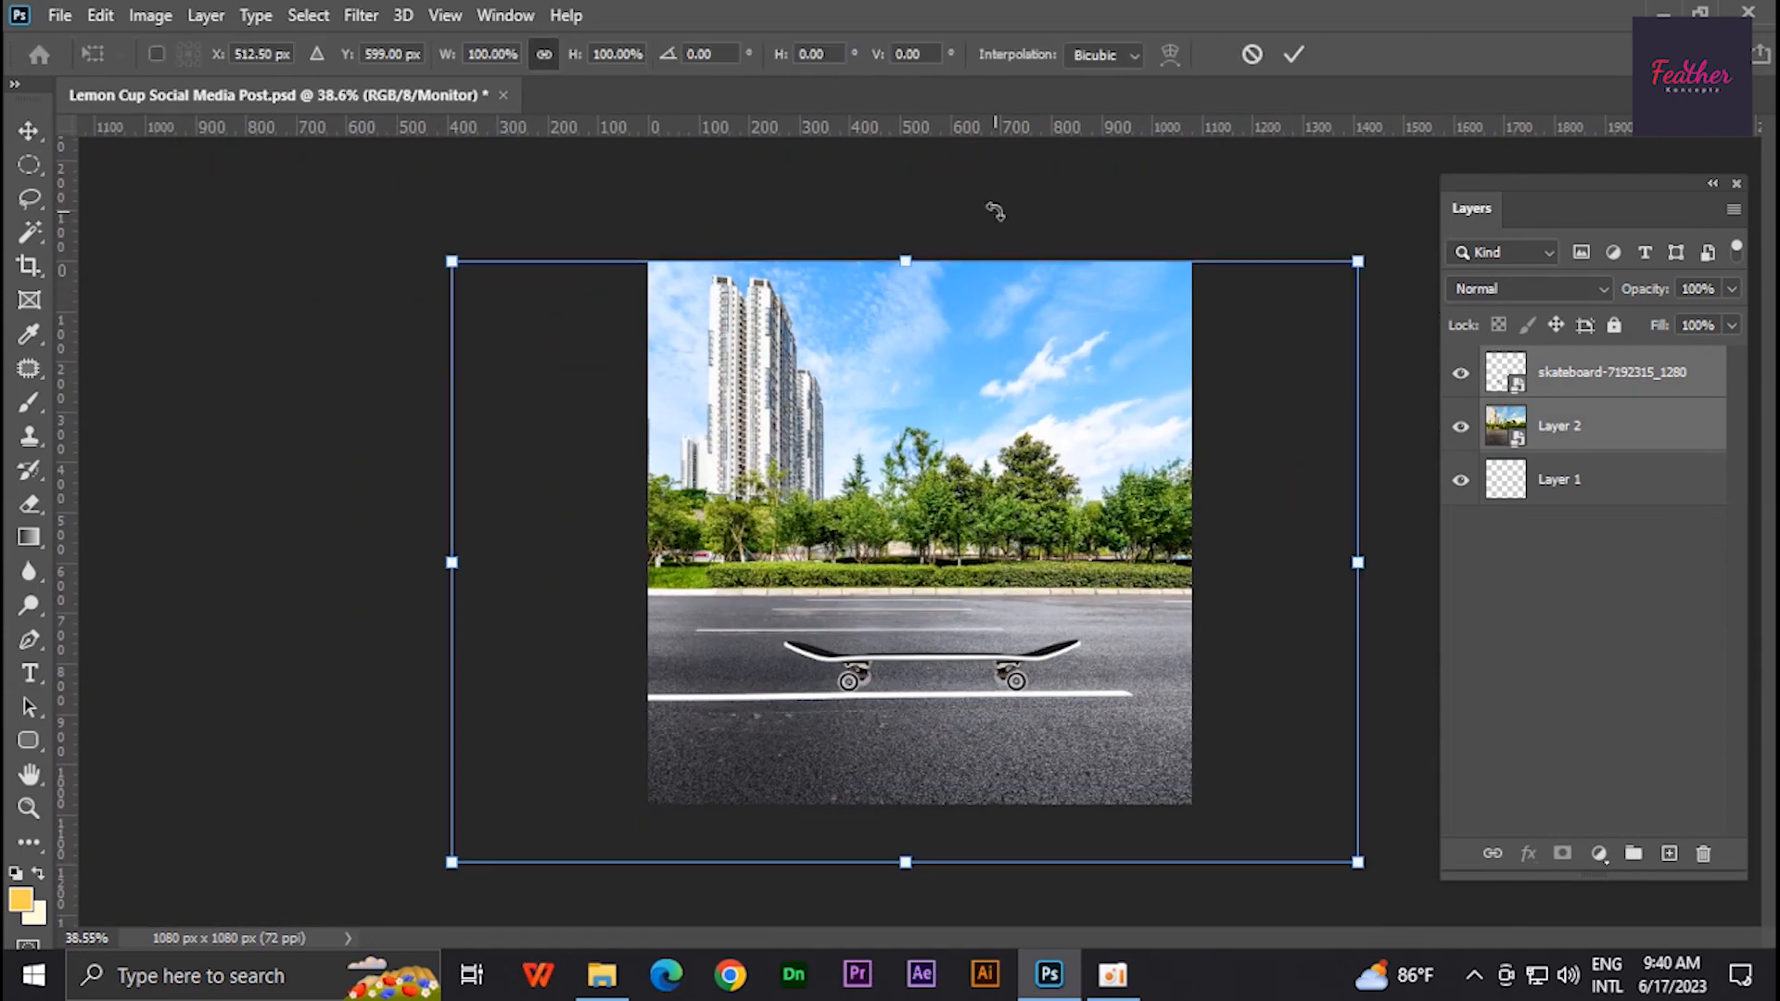
pyautogui.moveTo(995, 211); pyautogui.dragTo(950, 227)
pyautogui.moveTo(957, 315); pyautogui.dragTo(955, 294)
pyautogui.moveTo(886, 213); pyautogui.dragTo(892, 211)
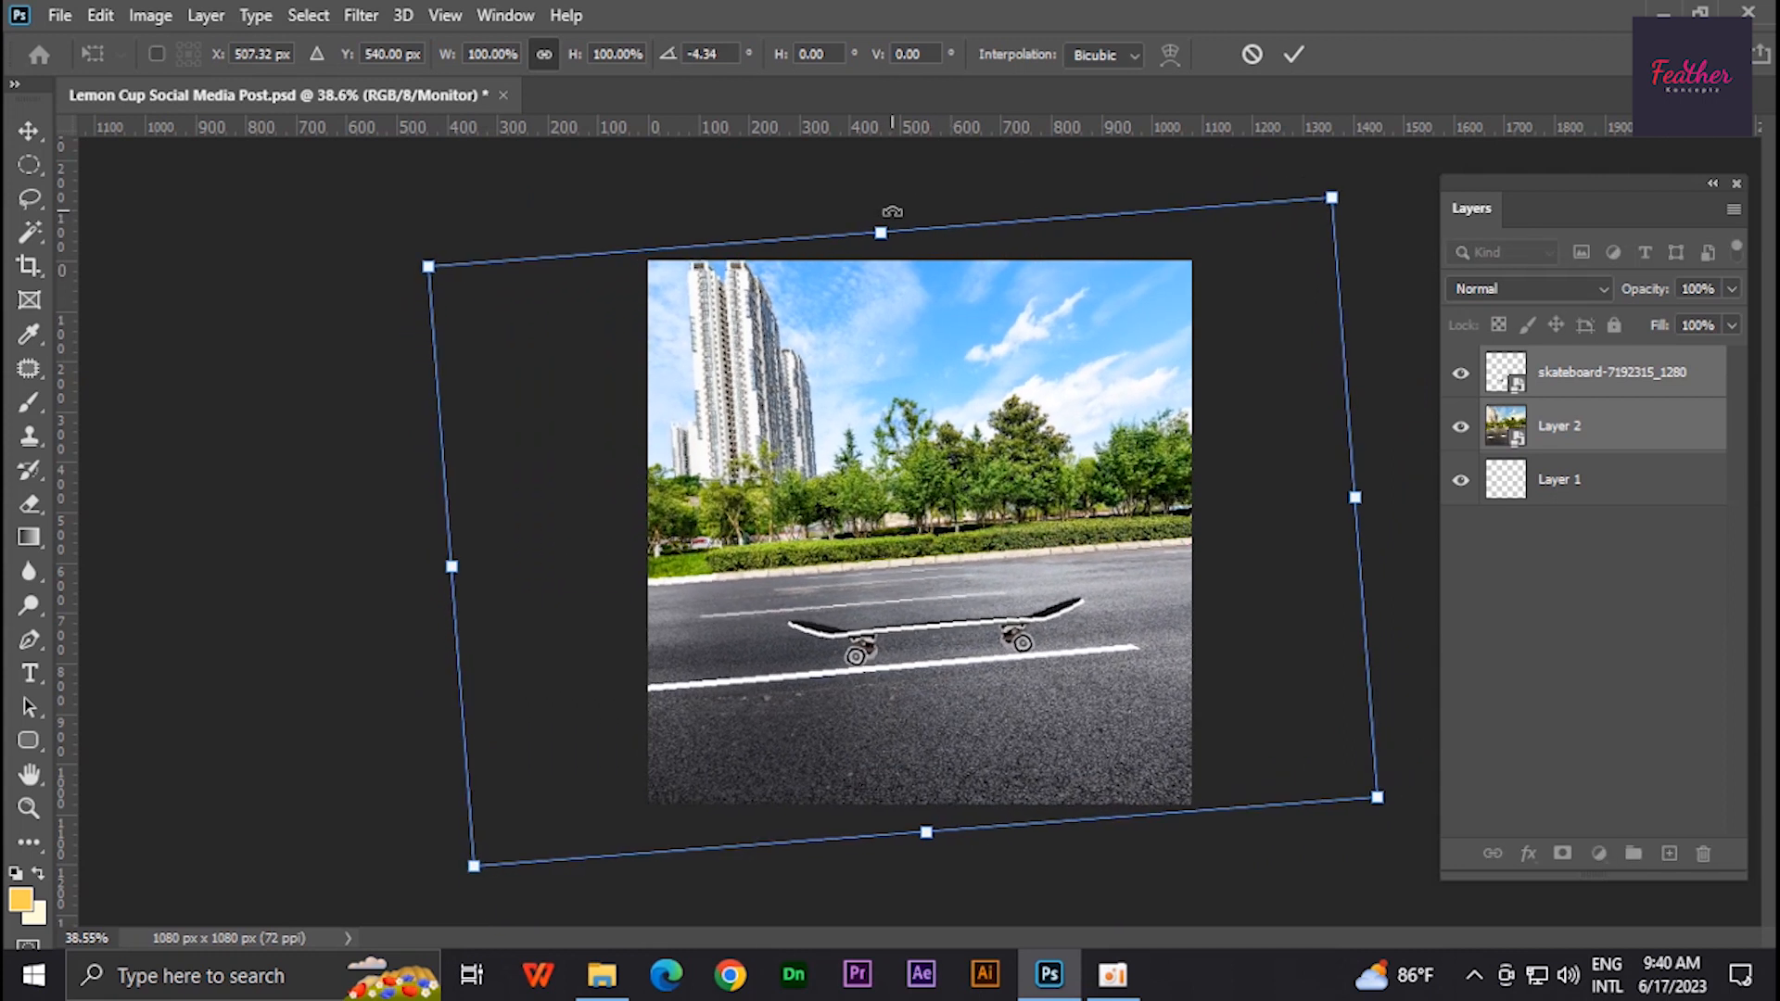
pyautogui.press('Return')
# - Rotate the skateboard about -5.75° to match the tilted road
pyautogui.hotkey('ctrl', '1')
pyautogui.moveTo(1049, 619); pyautogui.dragTo(873, 475)
pyautogui.moveTo(1019, 614); pyautogui.dragTo(945, 603)
pyautogui.hotkey('ctrl', 'z')
pyautogui.click(1675, 432)
pyautogui.scroll(-5, 801, 513)
pyautogui.click(949, 619)
pyautogui.scroll(3, 945, 617)
pyautogui.scroll(-3, 946, 603)
pyautogui.hotkey('ctrl', 't')
pyautogui.moveTo(1135, 419); pyautogui.dragTo(1140, 432)
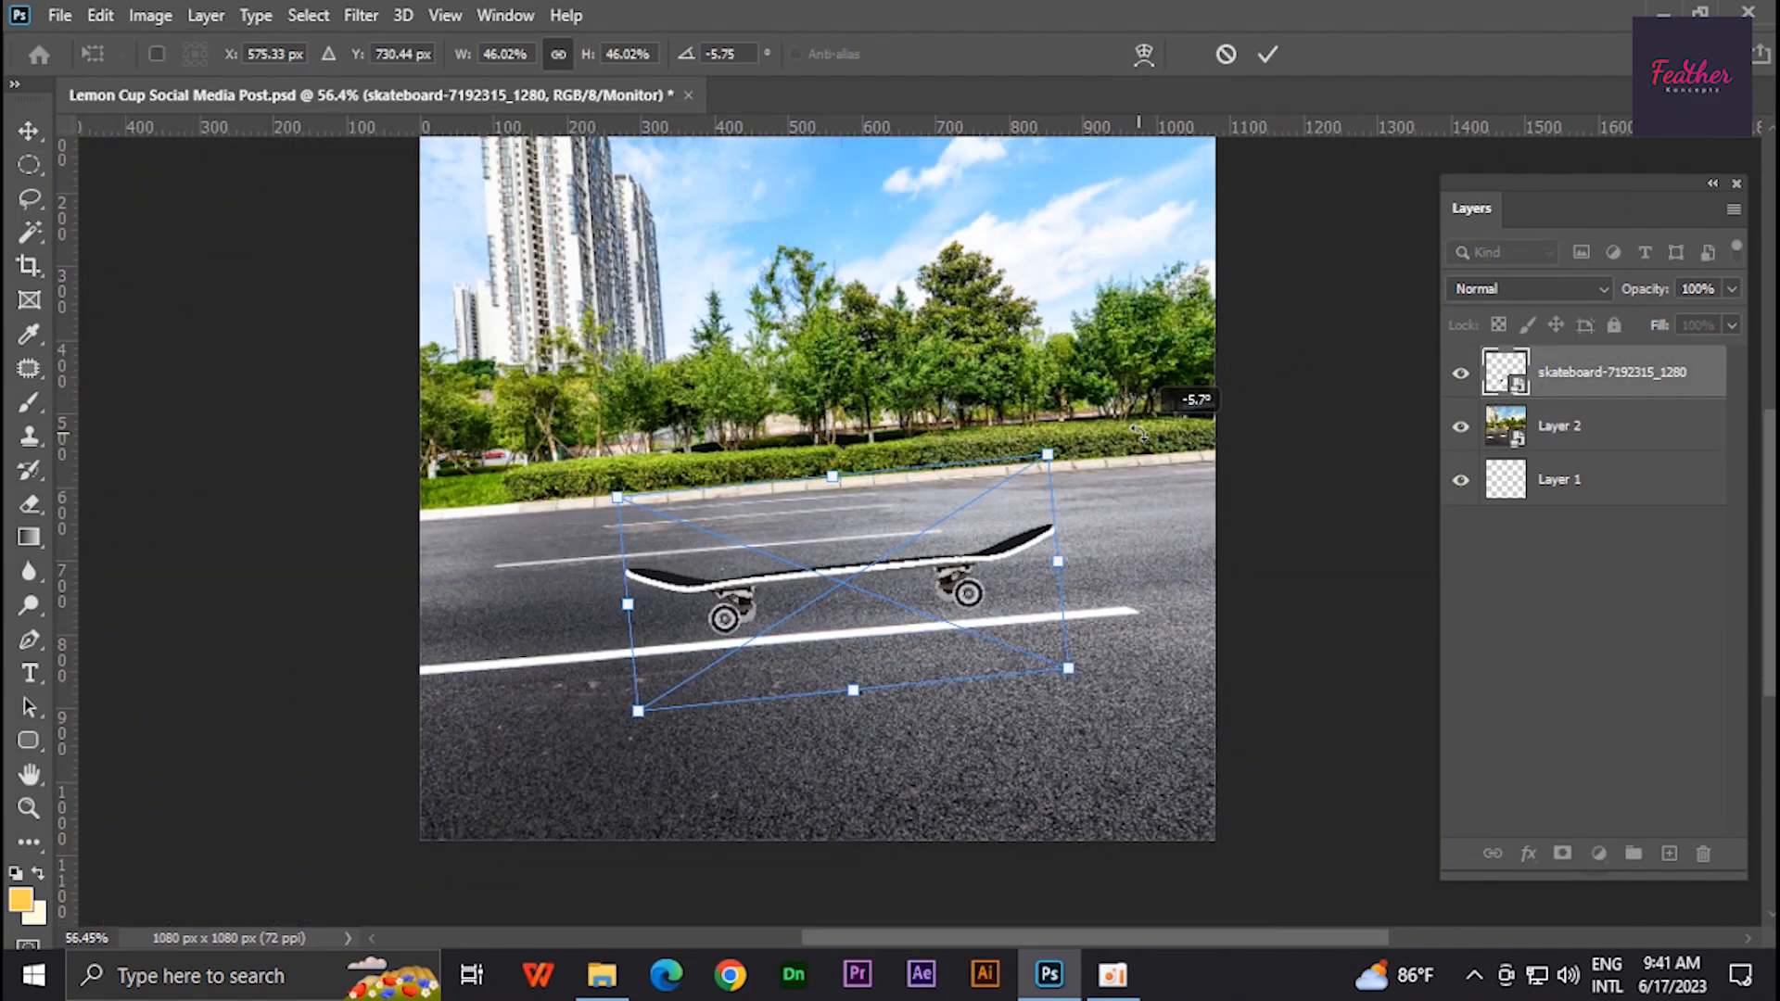
pyautogui.press('Return')
# - Create a new layer below the skateboard and fill the skateboard's selection with black for a shadow
pyautogui.scroll(10, 818, 578)
pyautogui.moveTo(818, 578); pyautogui.dragTo(758, 483)
pyautogui.click(1650, 428)
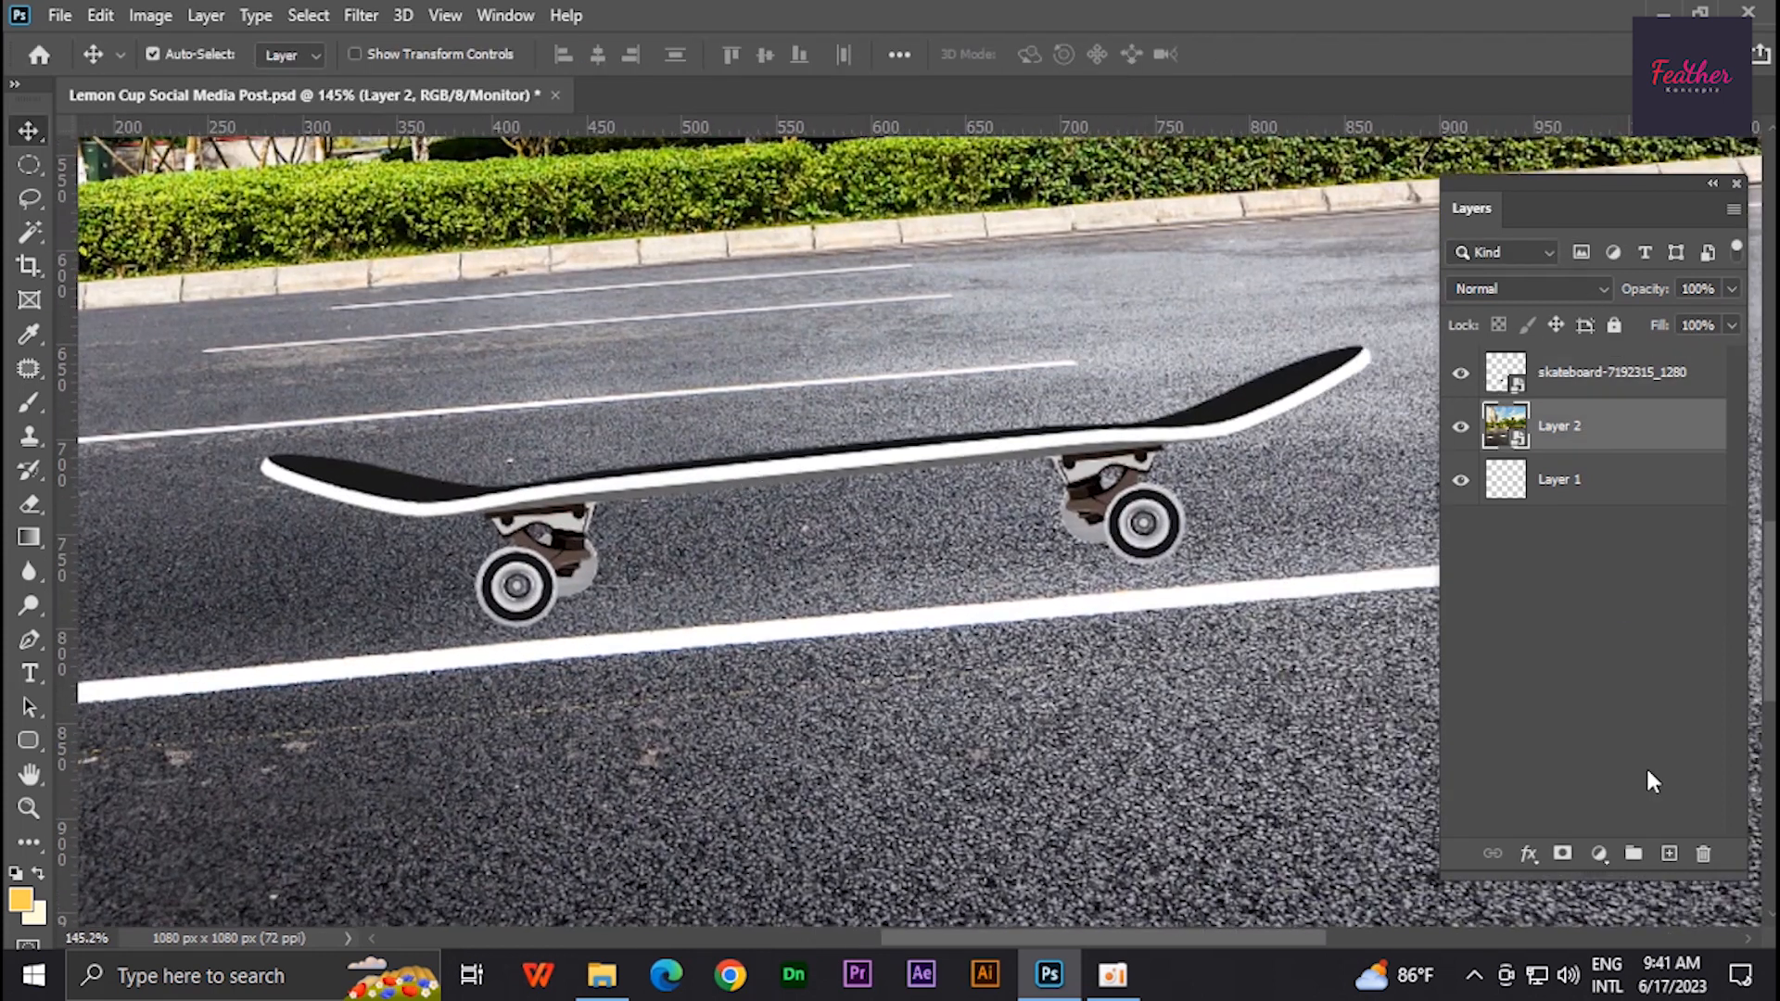
pyautogui.click(1671, 855)
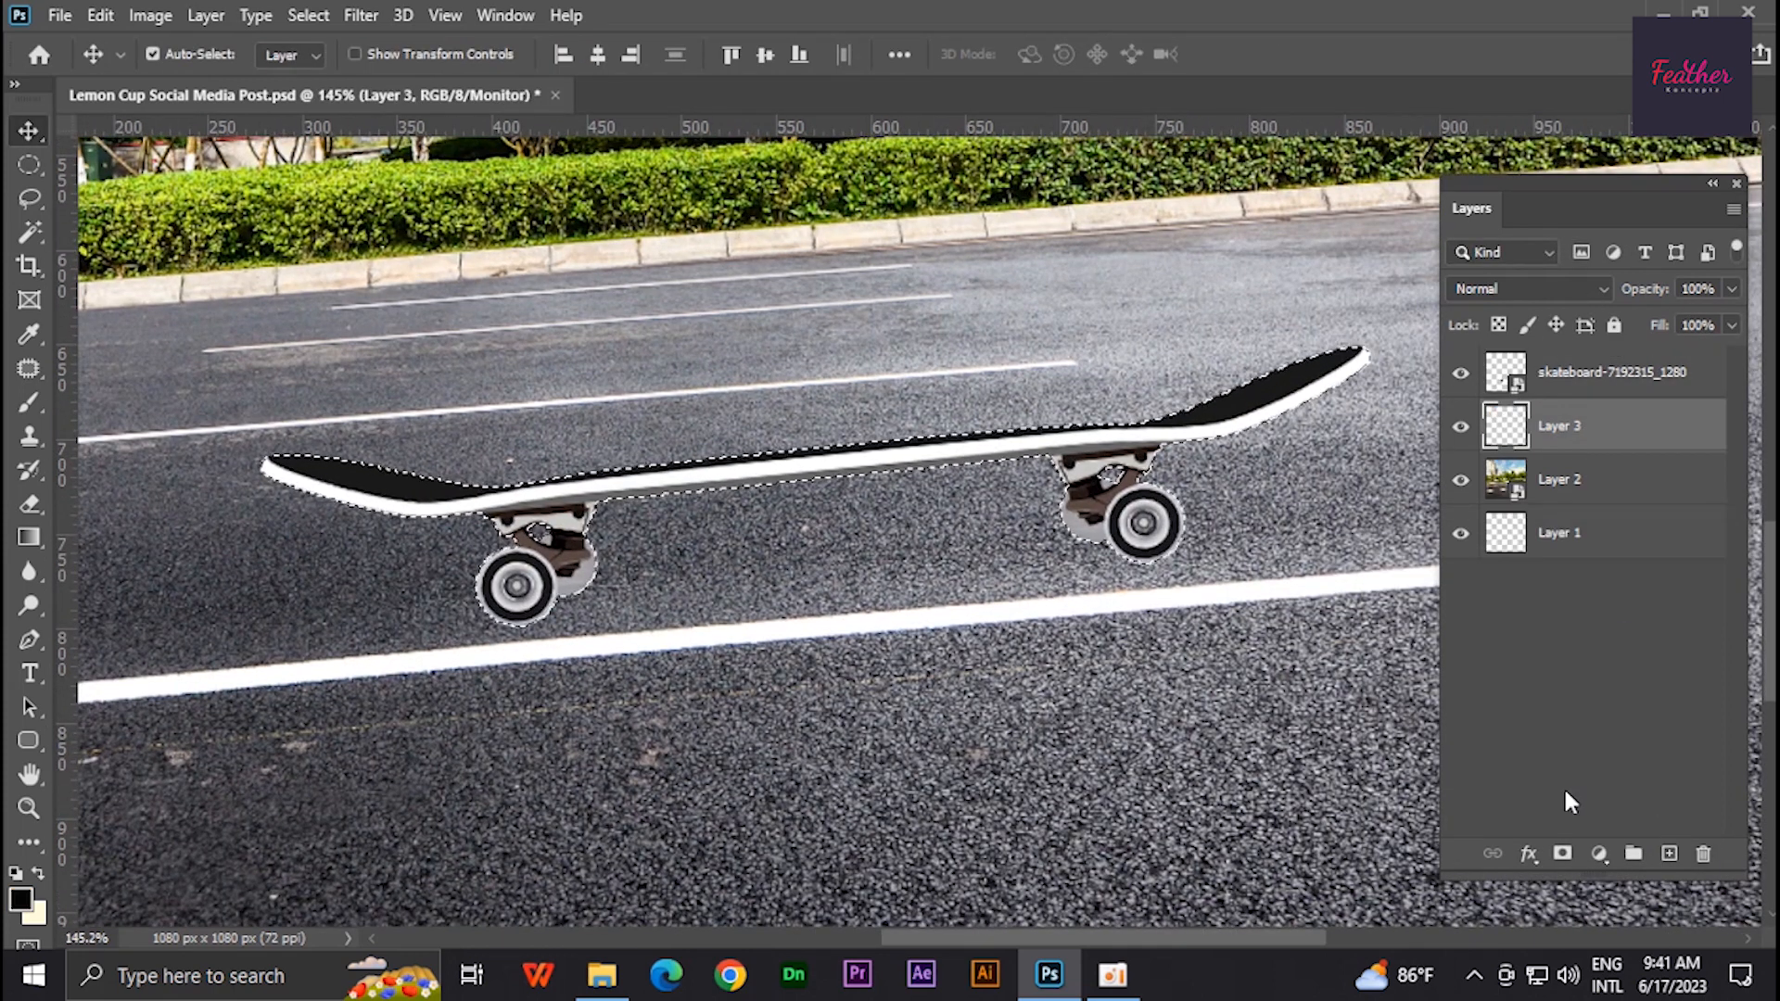
pyautogui.hotkey('alt', 'BackSpace')
pyautogui.hotkey('ctrl', 'd')
# - Squash the black shadow shape vertically so it sits under the skateboard
pyautogui.hotkey('ctrl', 't')
pyautogui.moveTo(815, 345); pyautogui.dragTo(815, 454)
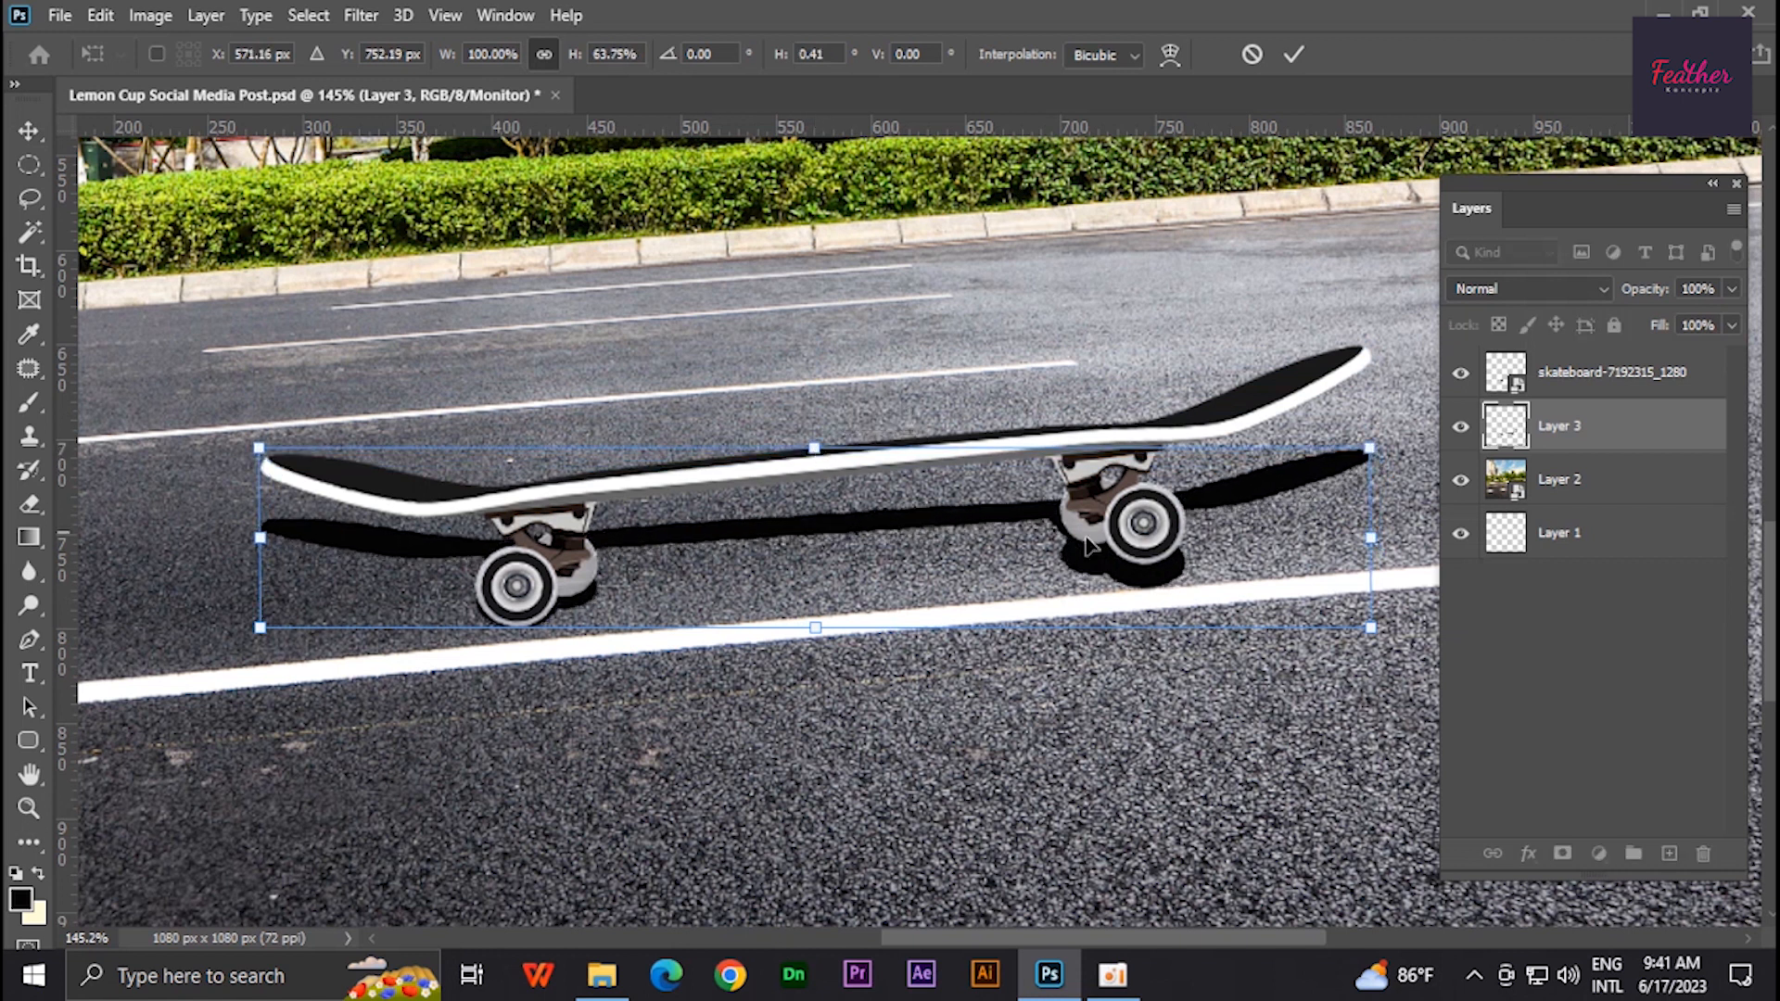
pyautogui.moveTo(1378, 548); pyautogui.dragTo(1372, 520)
pyautogui.moveTo(260, 539); pyautogui.dragTo(260, 545)
pyautogui.press('Return')
pyautogui.click(360, 15)
pyautogui.moveTo(397, 303)
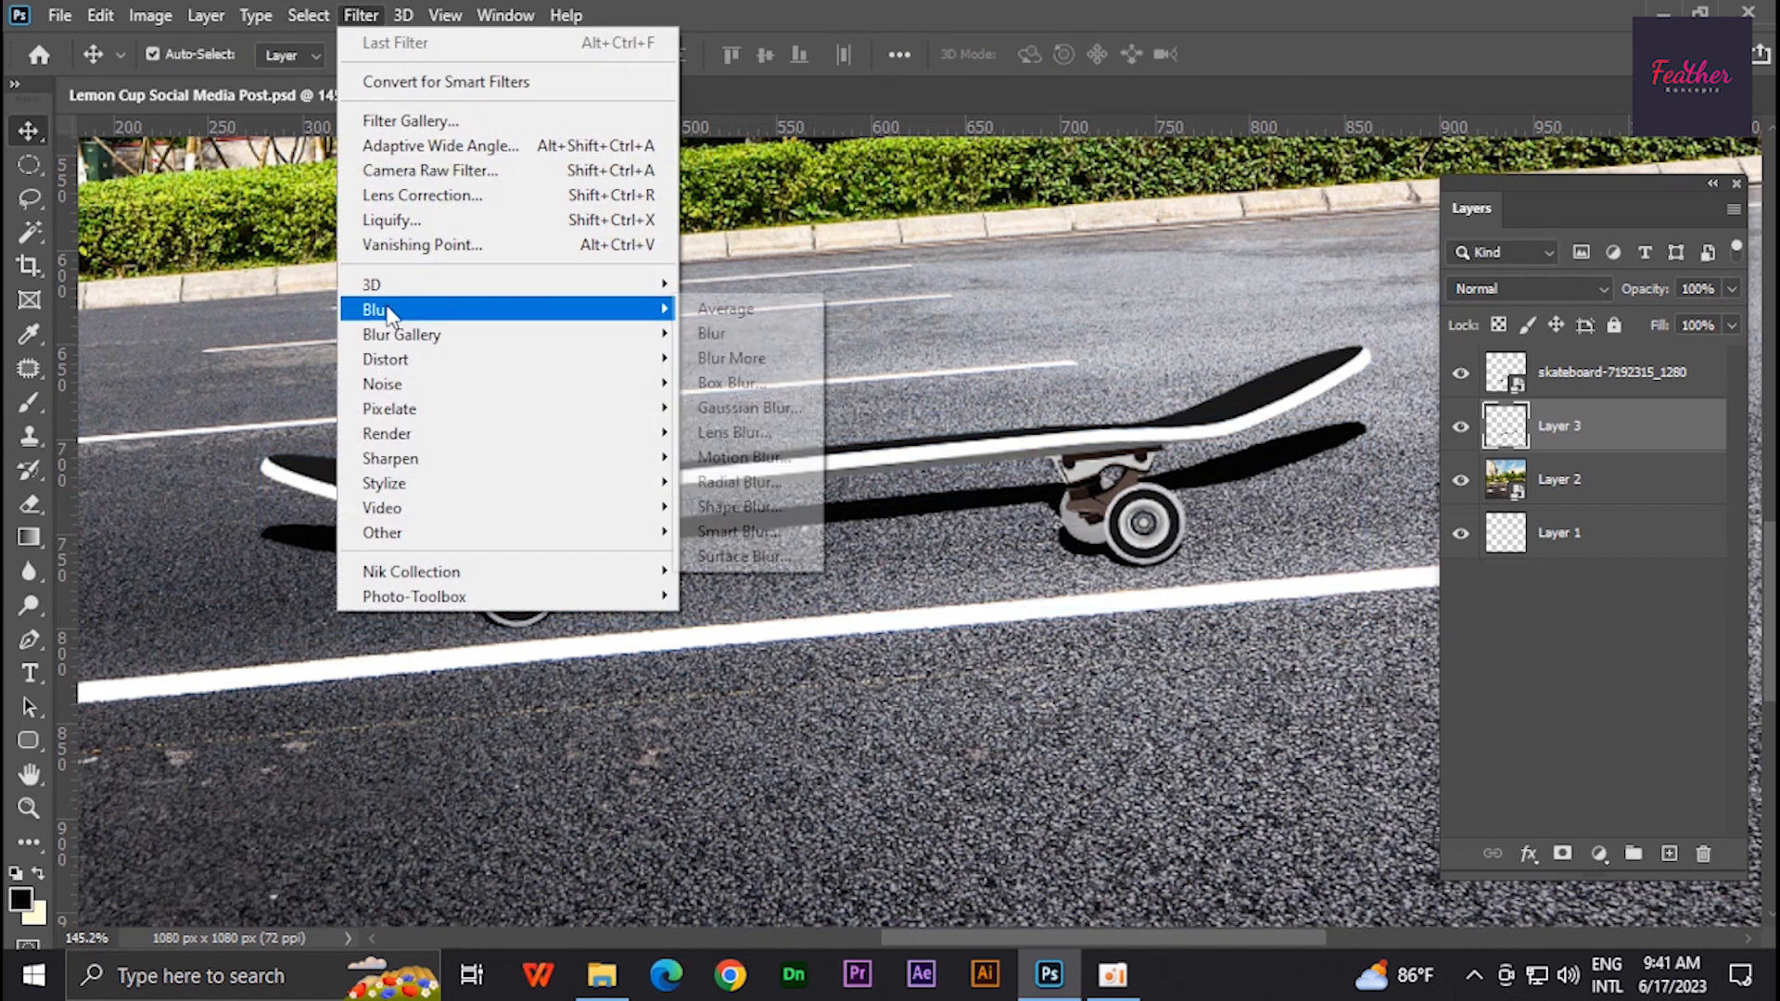
pyautogui.click(735, 406)
pyautogui.click(422, 451)
# - Apply a Motion Blur to the shadow layer with a 4° angle
pyautogui.click(363, 17)
pyautogui.moveTo(485, 302)
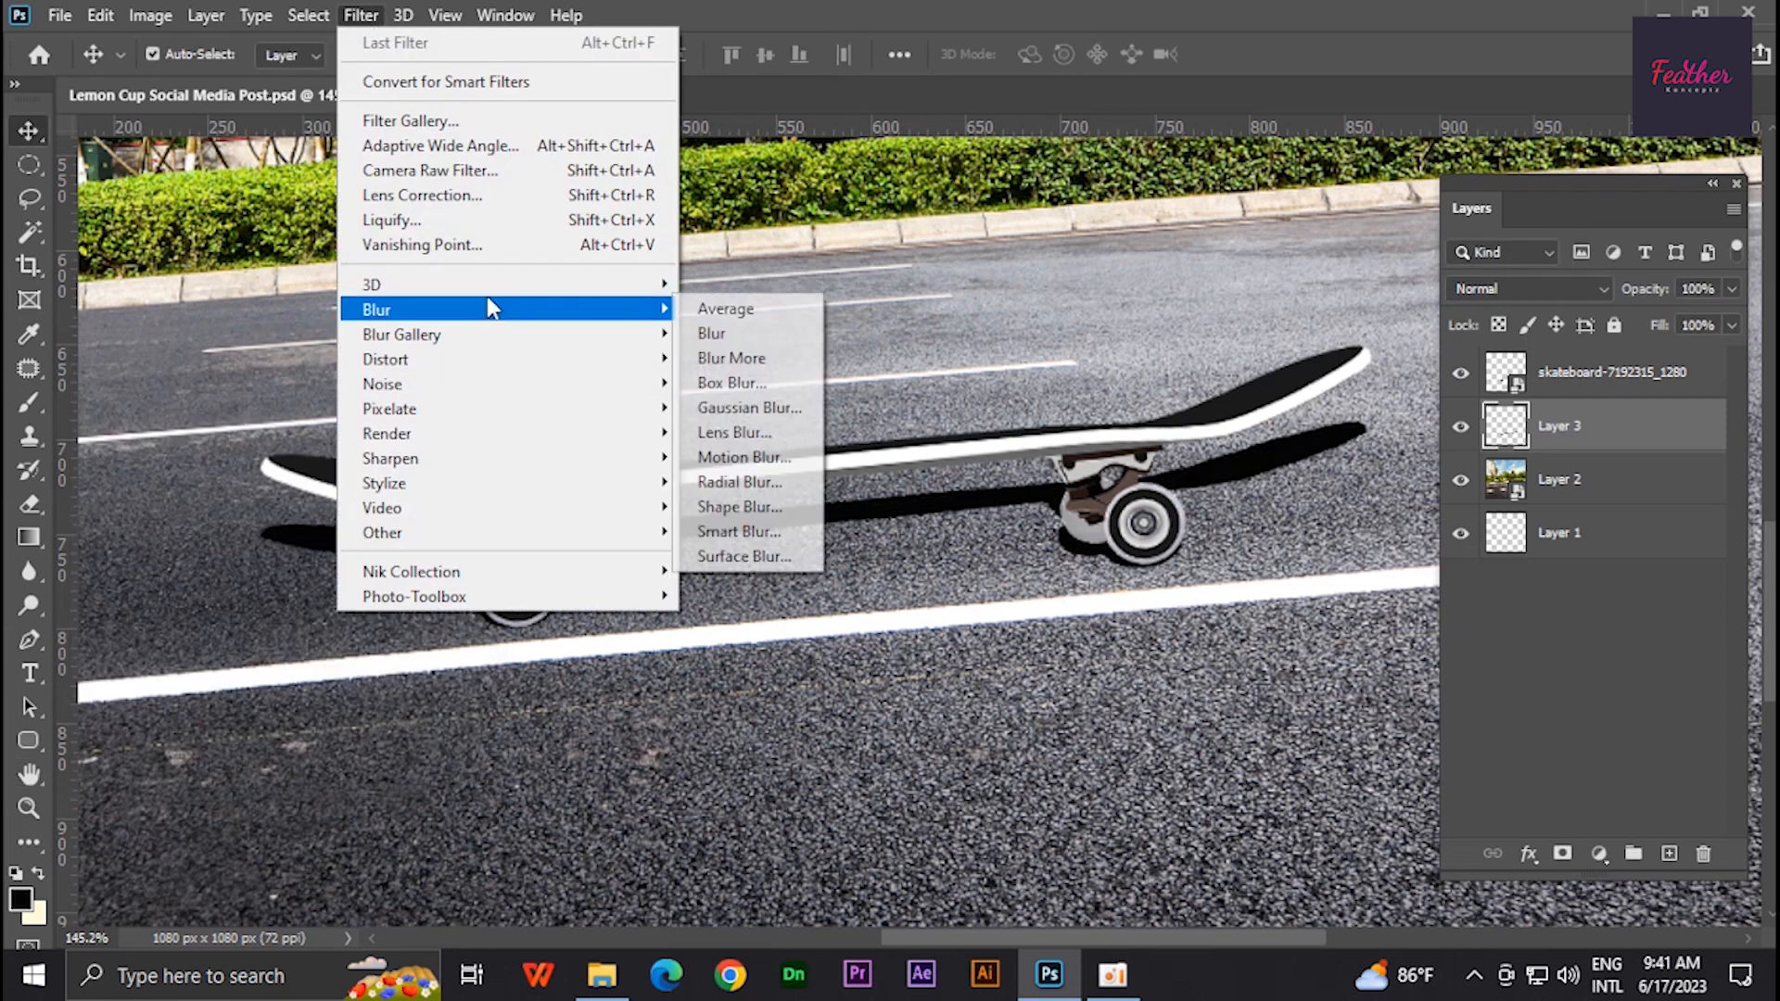
pyautogui.click(775, 453)
pyautogui.moveTo(469, 109); pyautogui.dragTo(305, 169)
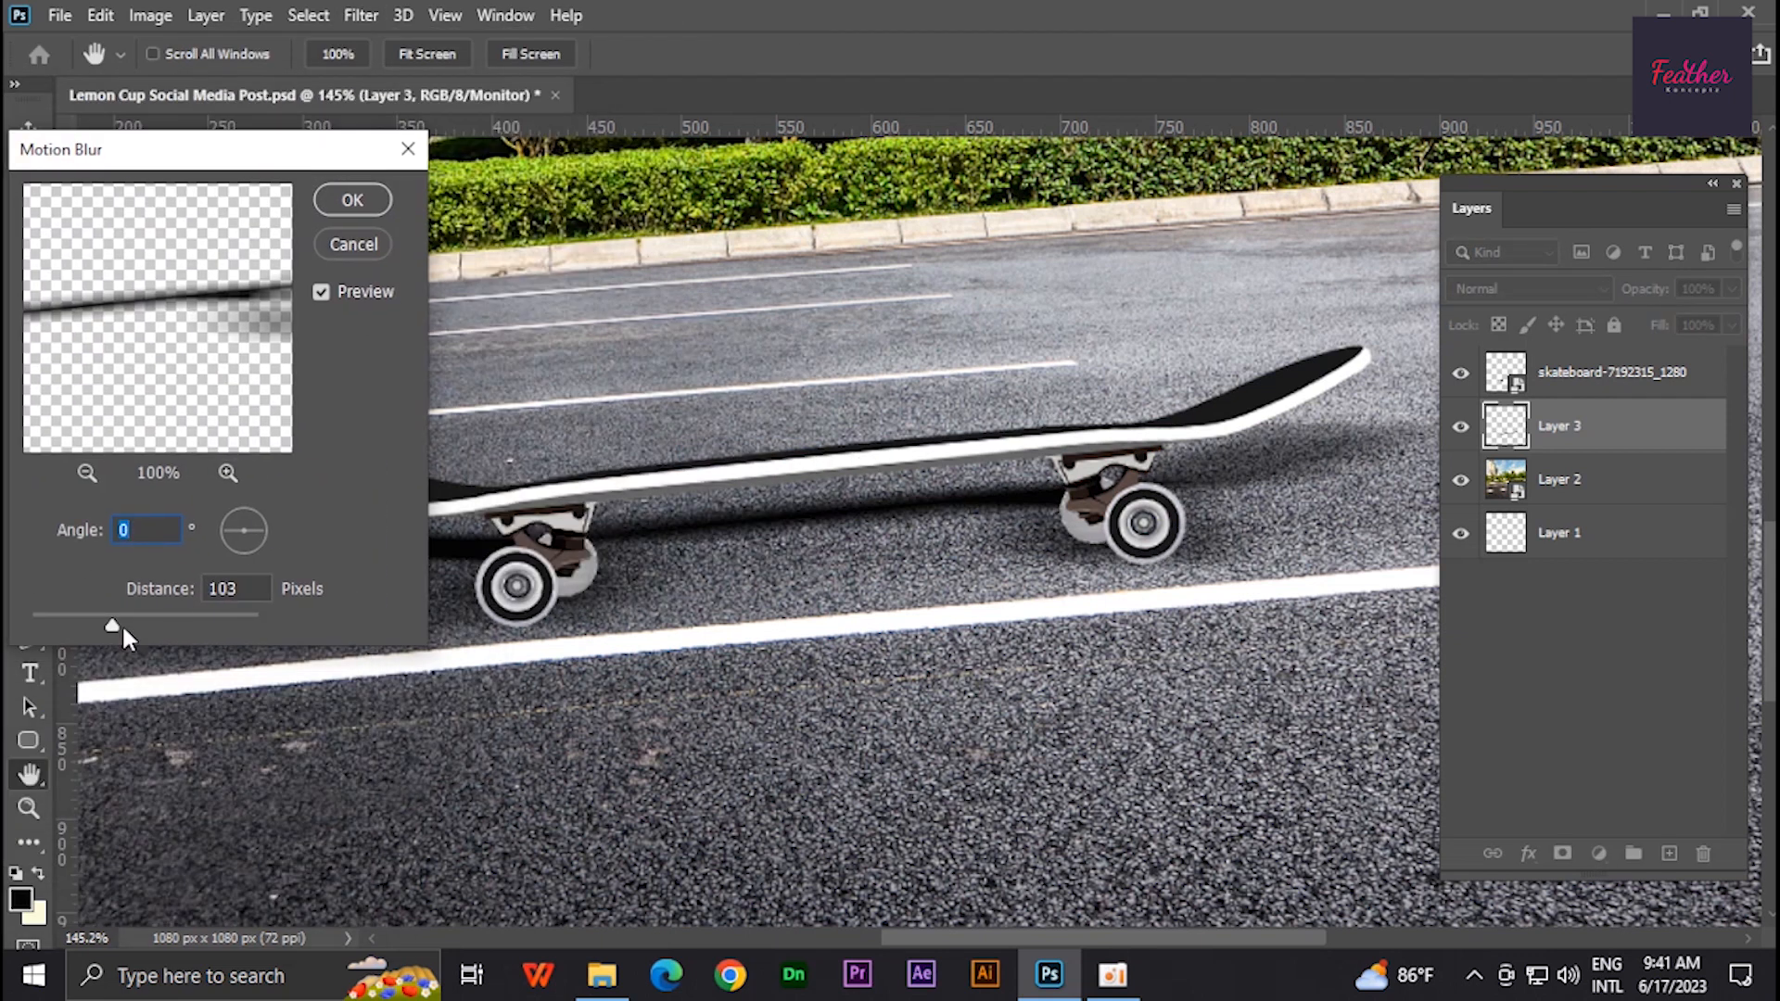
pyautogui.moveTo(114, 624); pyautogui.dragTo(128, 629)
pyautogui.moveTo(283, 149); pyautogui.dragTo(413, 563)
pyautogui.moveTo(386, 944); pyautogui.dragTo(387, 941)
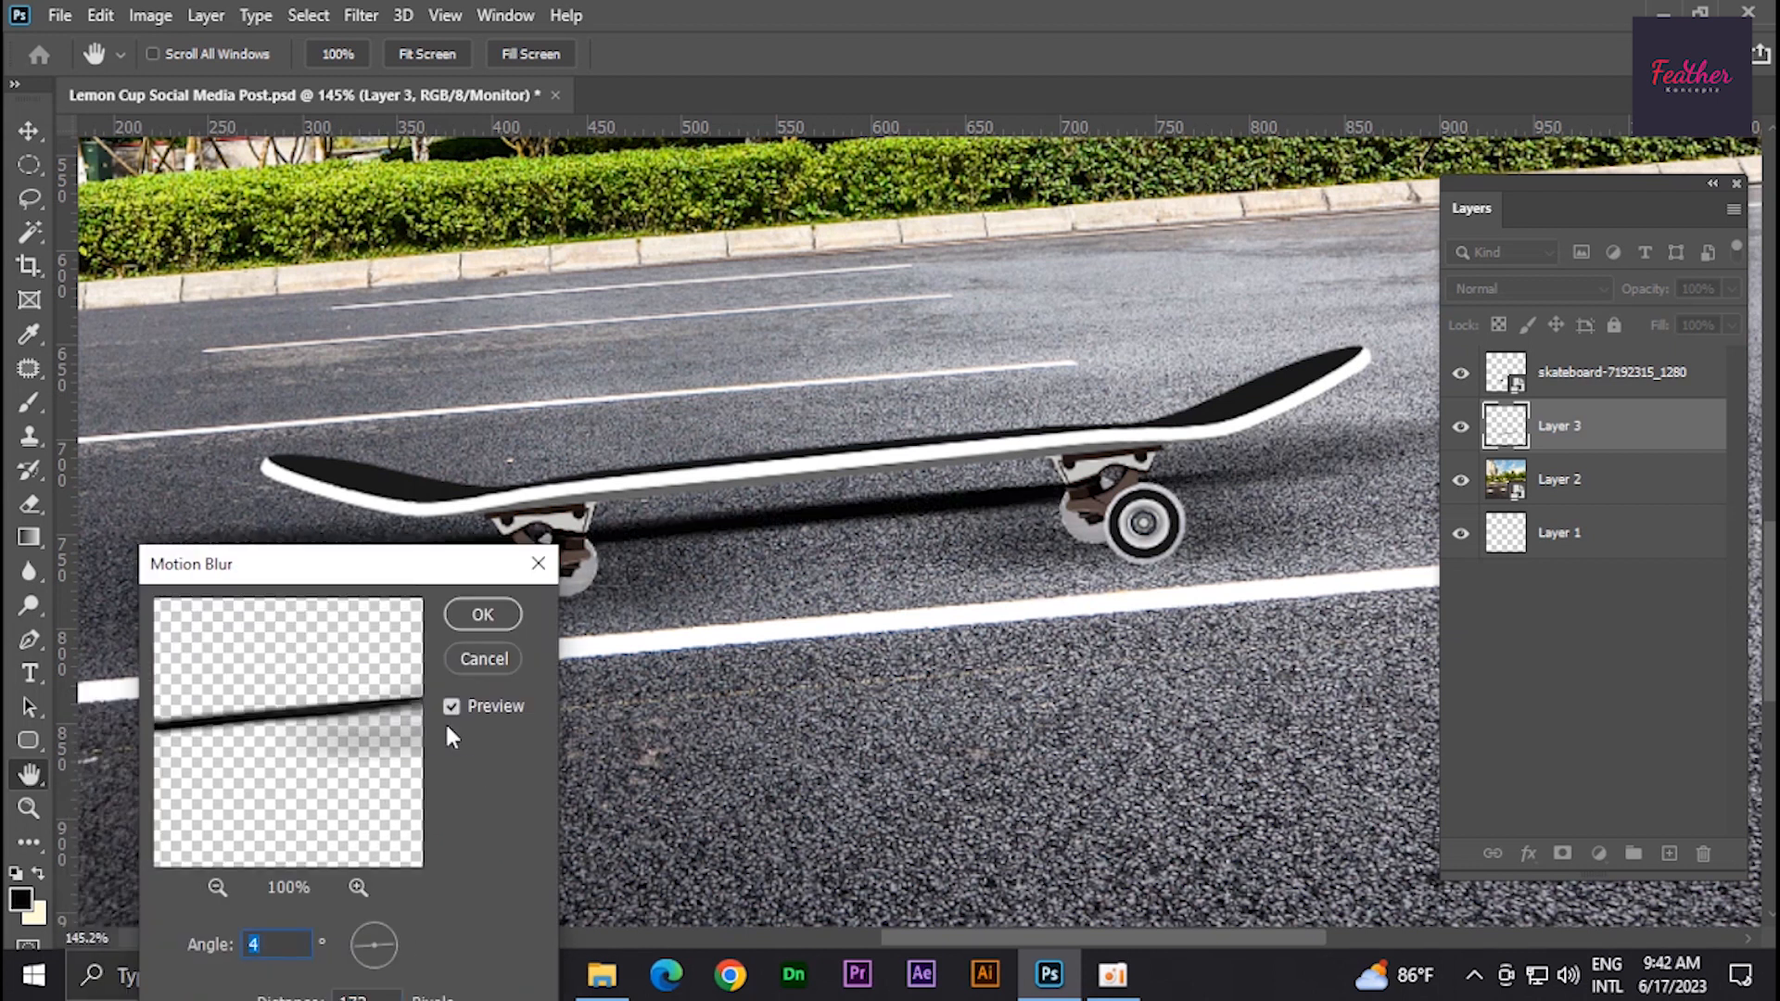
pyautogui.moveTo(405, 575); pyautogui.dragTo(324, 631)
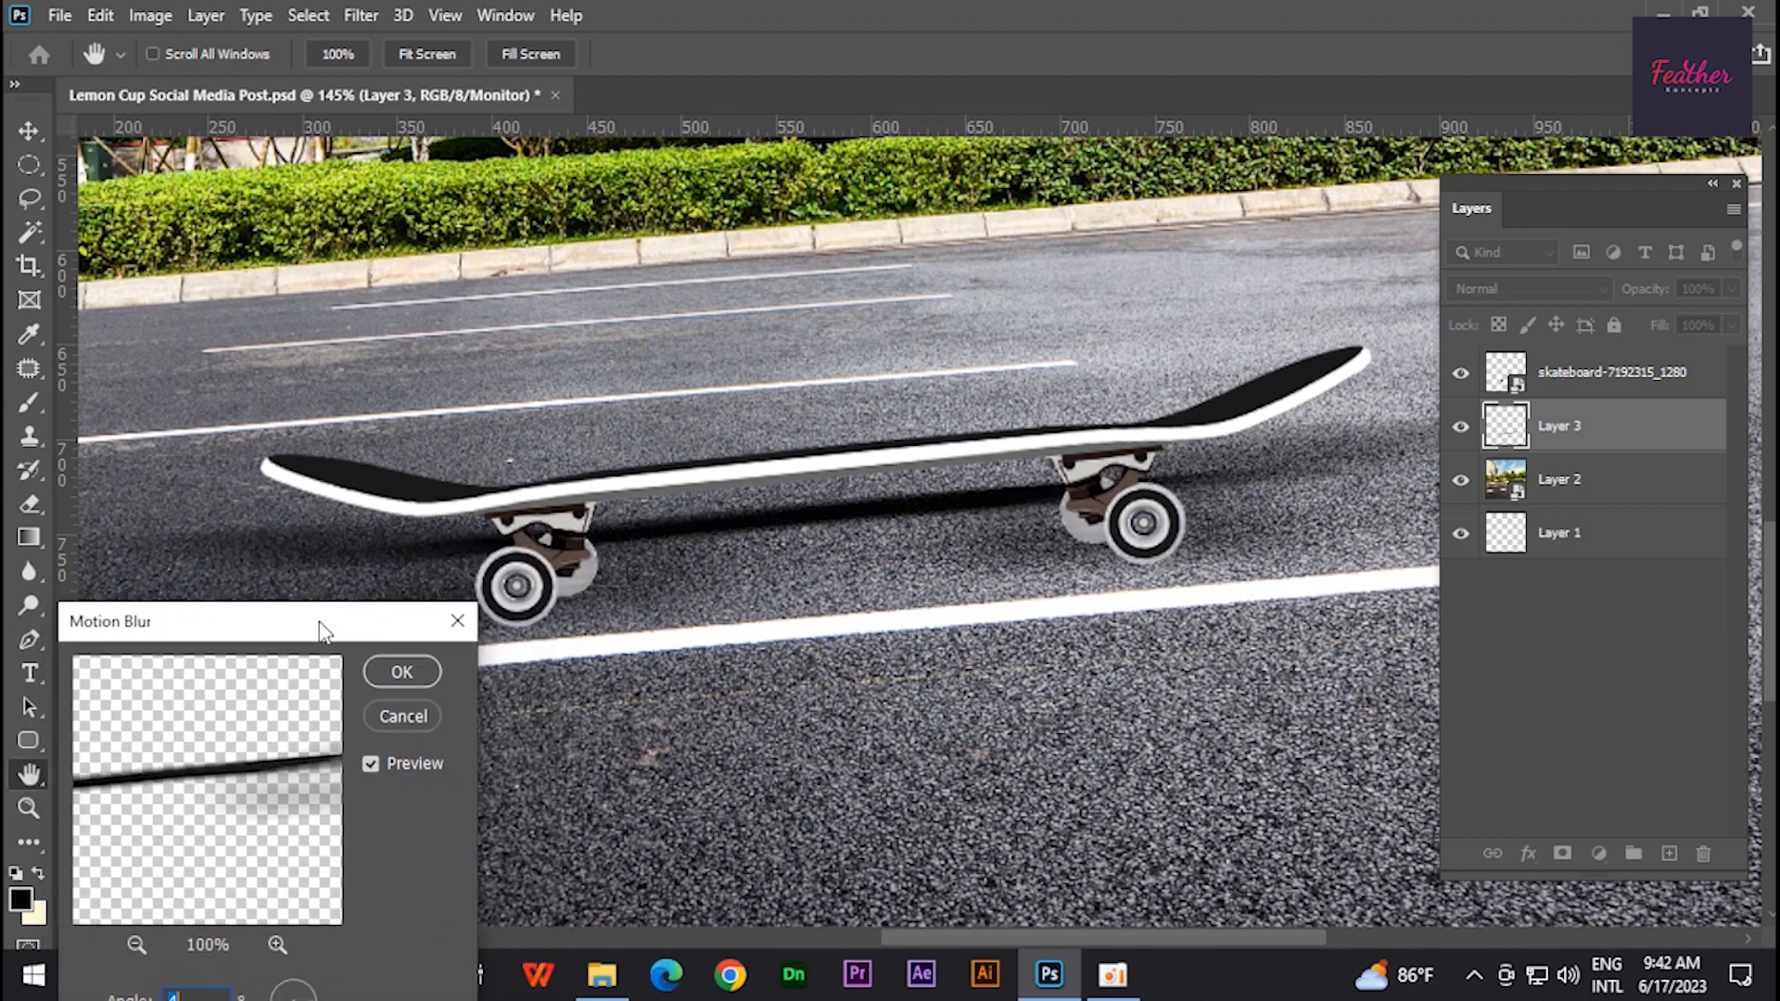
pyautogui.click(408, 671)
# - Skew the blurred shadow so it slants across the road
pyautogui.press('v')
pyautogui.hotkey('ctrl', 't')
pyautogui.moveTo(812, 399); pyautogui.dragTo(940, 400)
pyautogui.moveTo(231, 408); pyautogui.dragTo(241, 419)
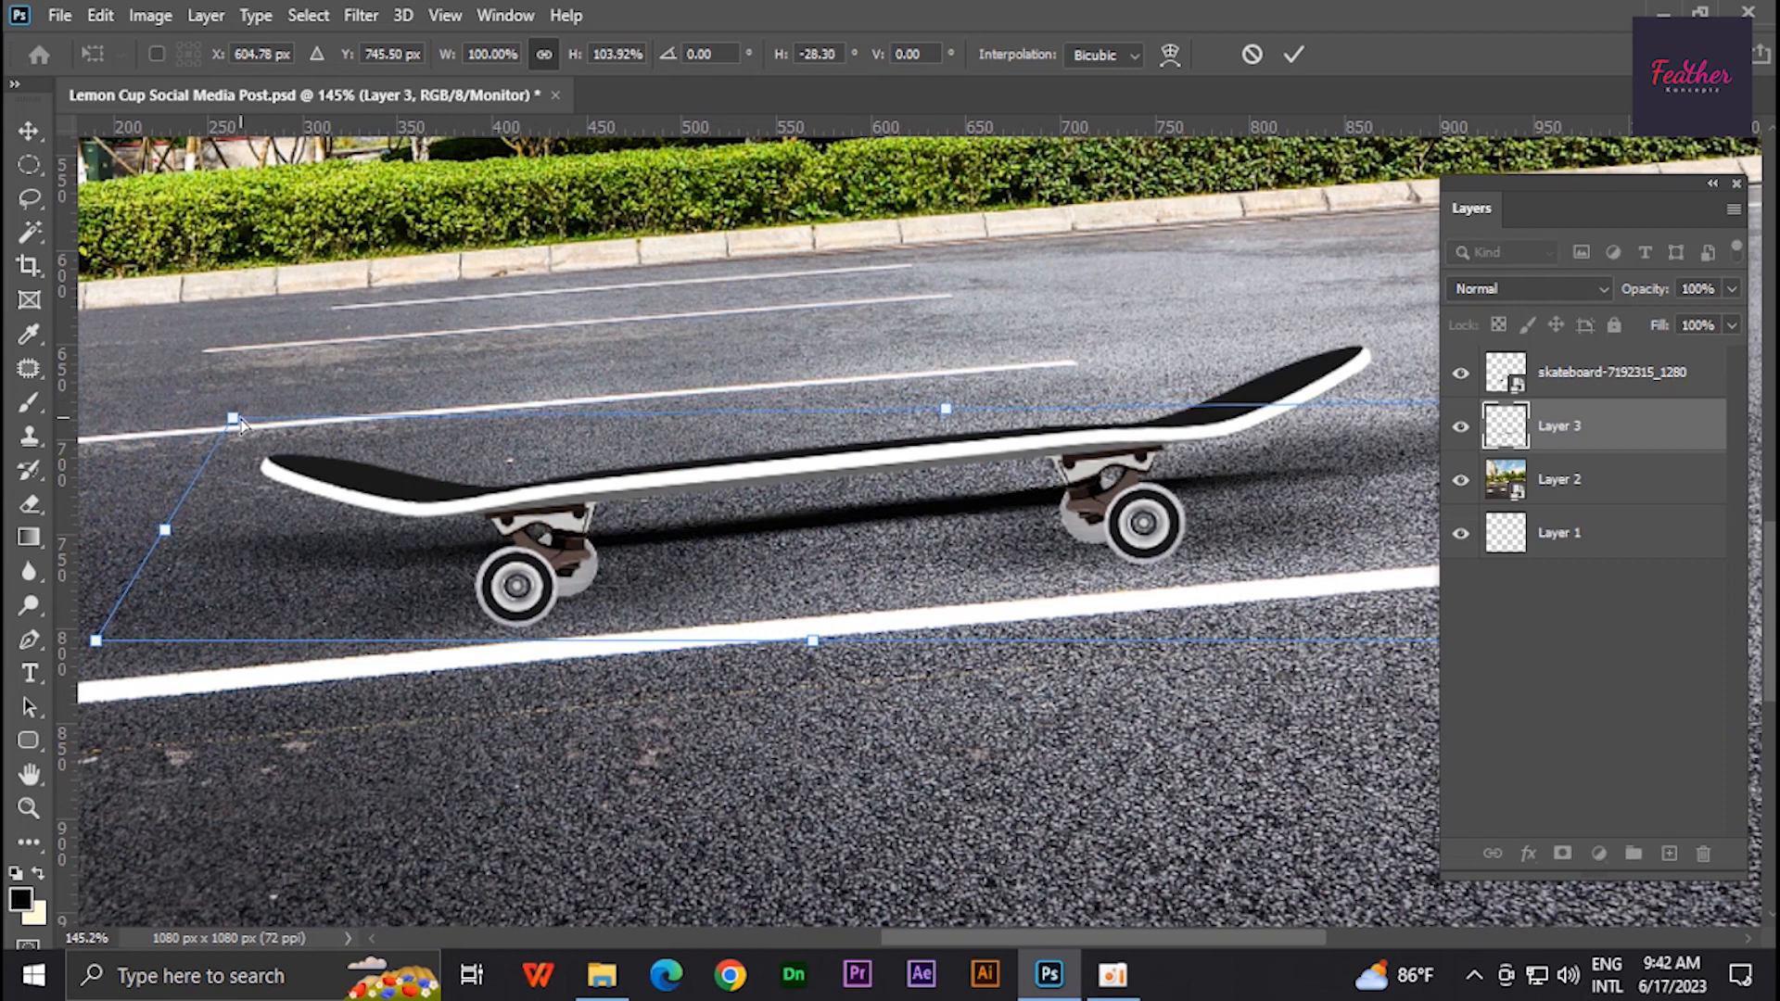
pyautogui.press('Return')
# - Add a layer mask to the shadow layer and set its blend mode to Soft Light
pyautogui.scroll(-6, 380, 426)
pyautogui.scroll(2, 676, 448)
pyautogui.click(1562, 854)
pyautogui.press('b')
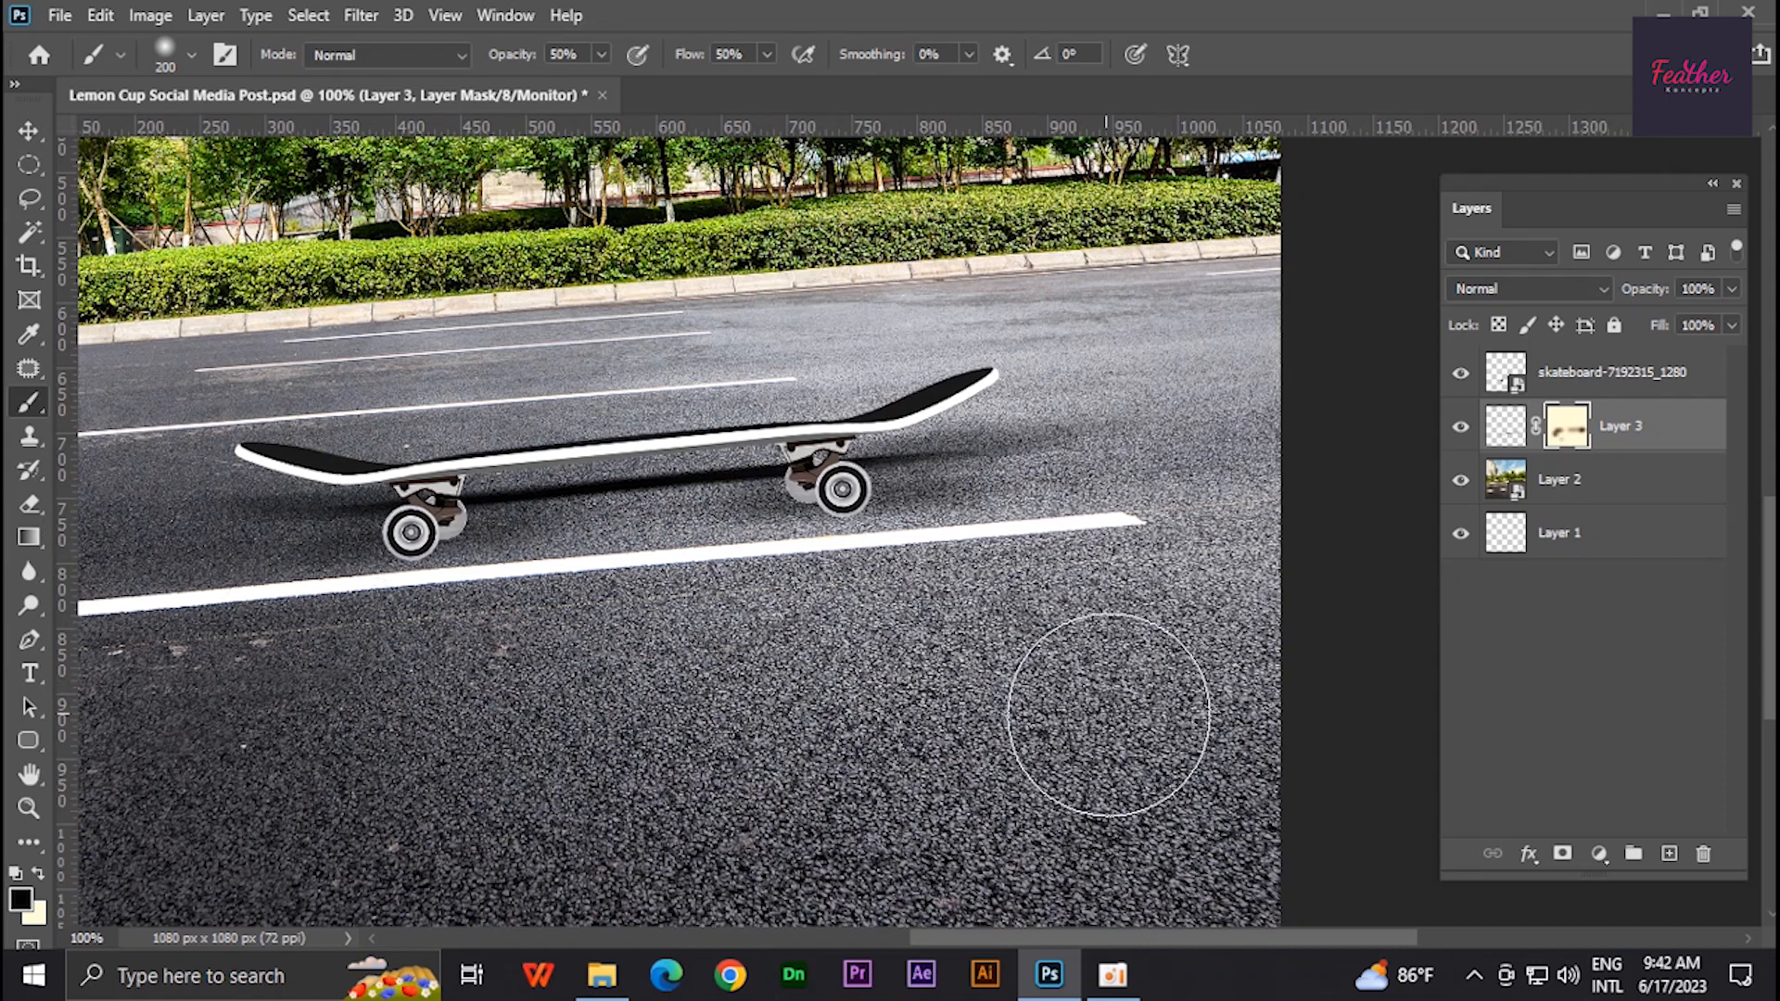
pyautogui.press('v')
pyautogui.scroll(-2, 1367, 620)
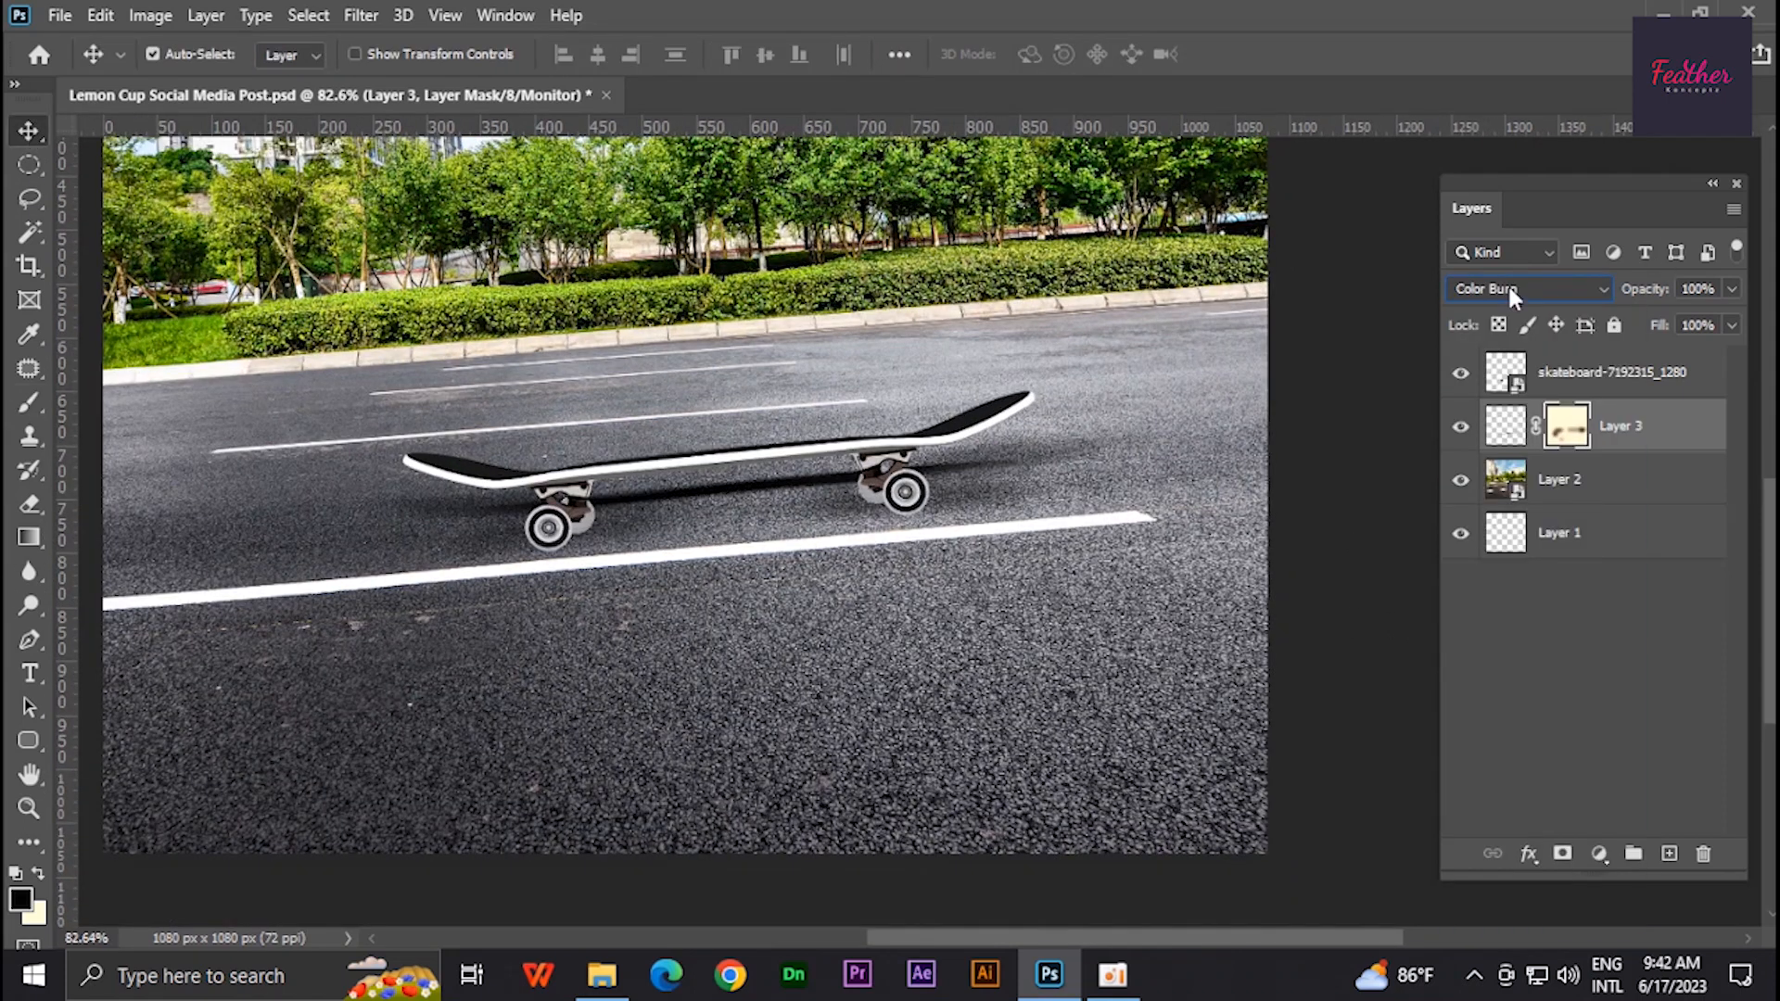
pyautogui.scroll(-9, 1508, 282)
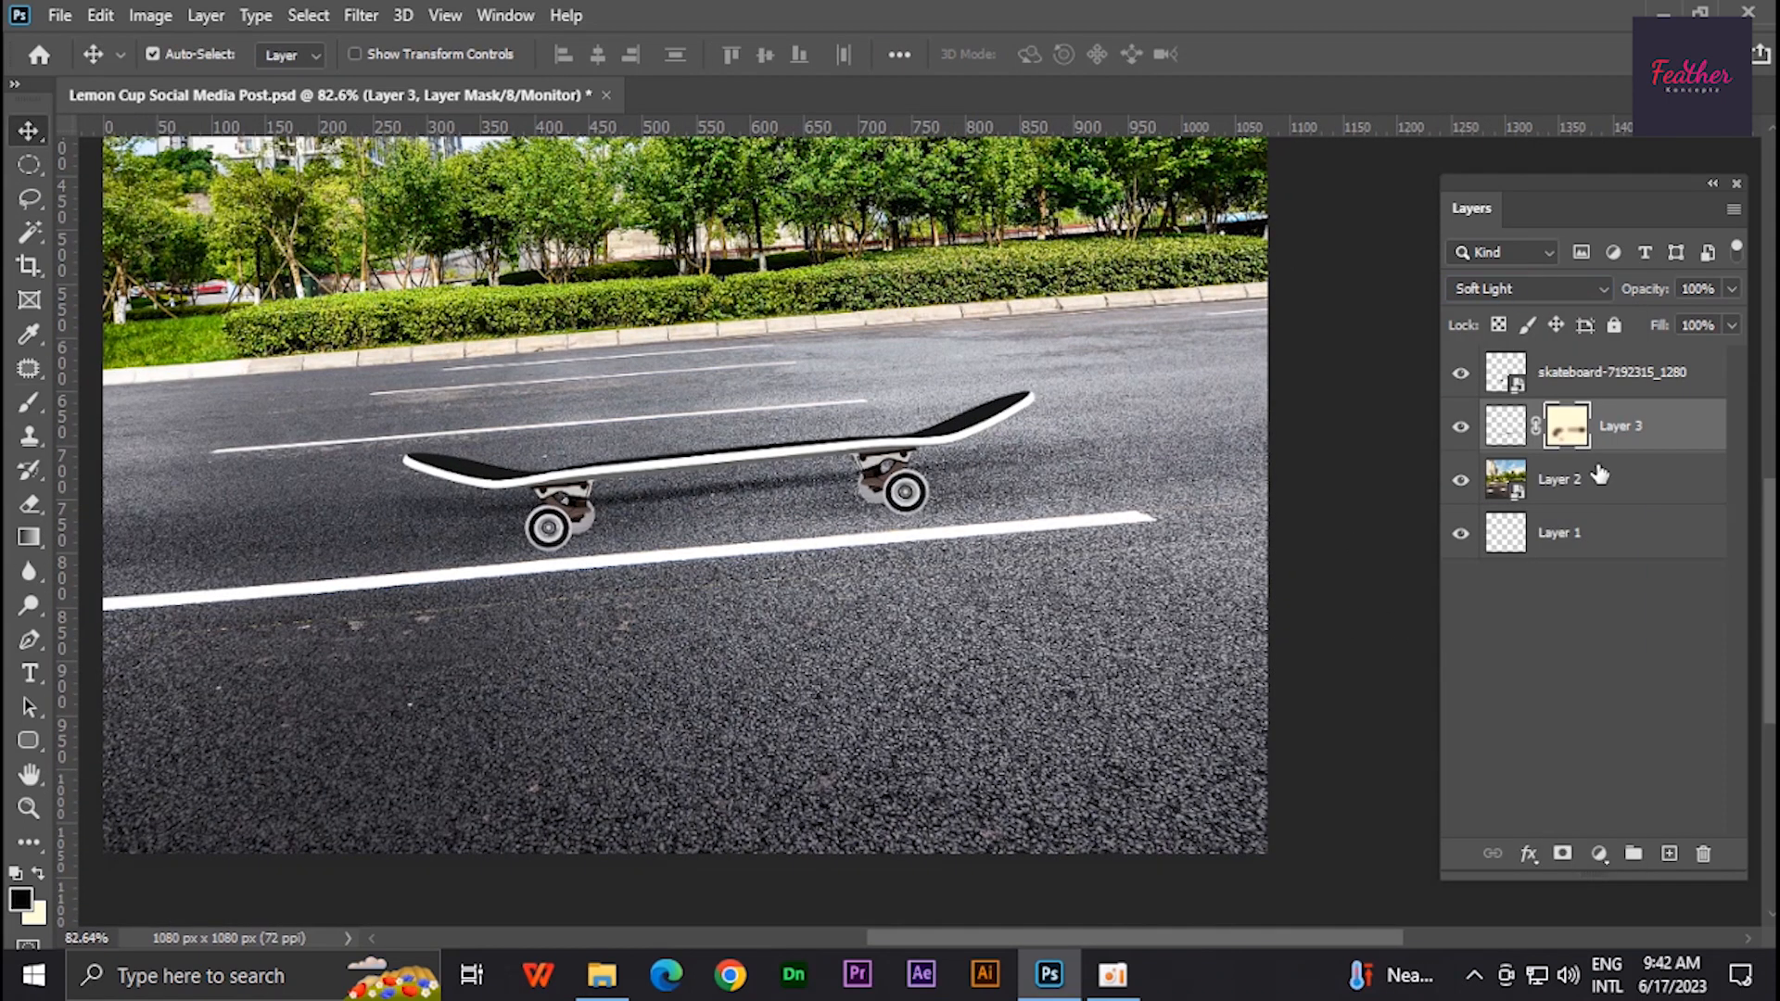
# - Create a new layer and paint a soft black spot with the brush
pyautogui.click(1668, 854)
pyautogui.press('b')
pyautogui.click(658, 751)
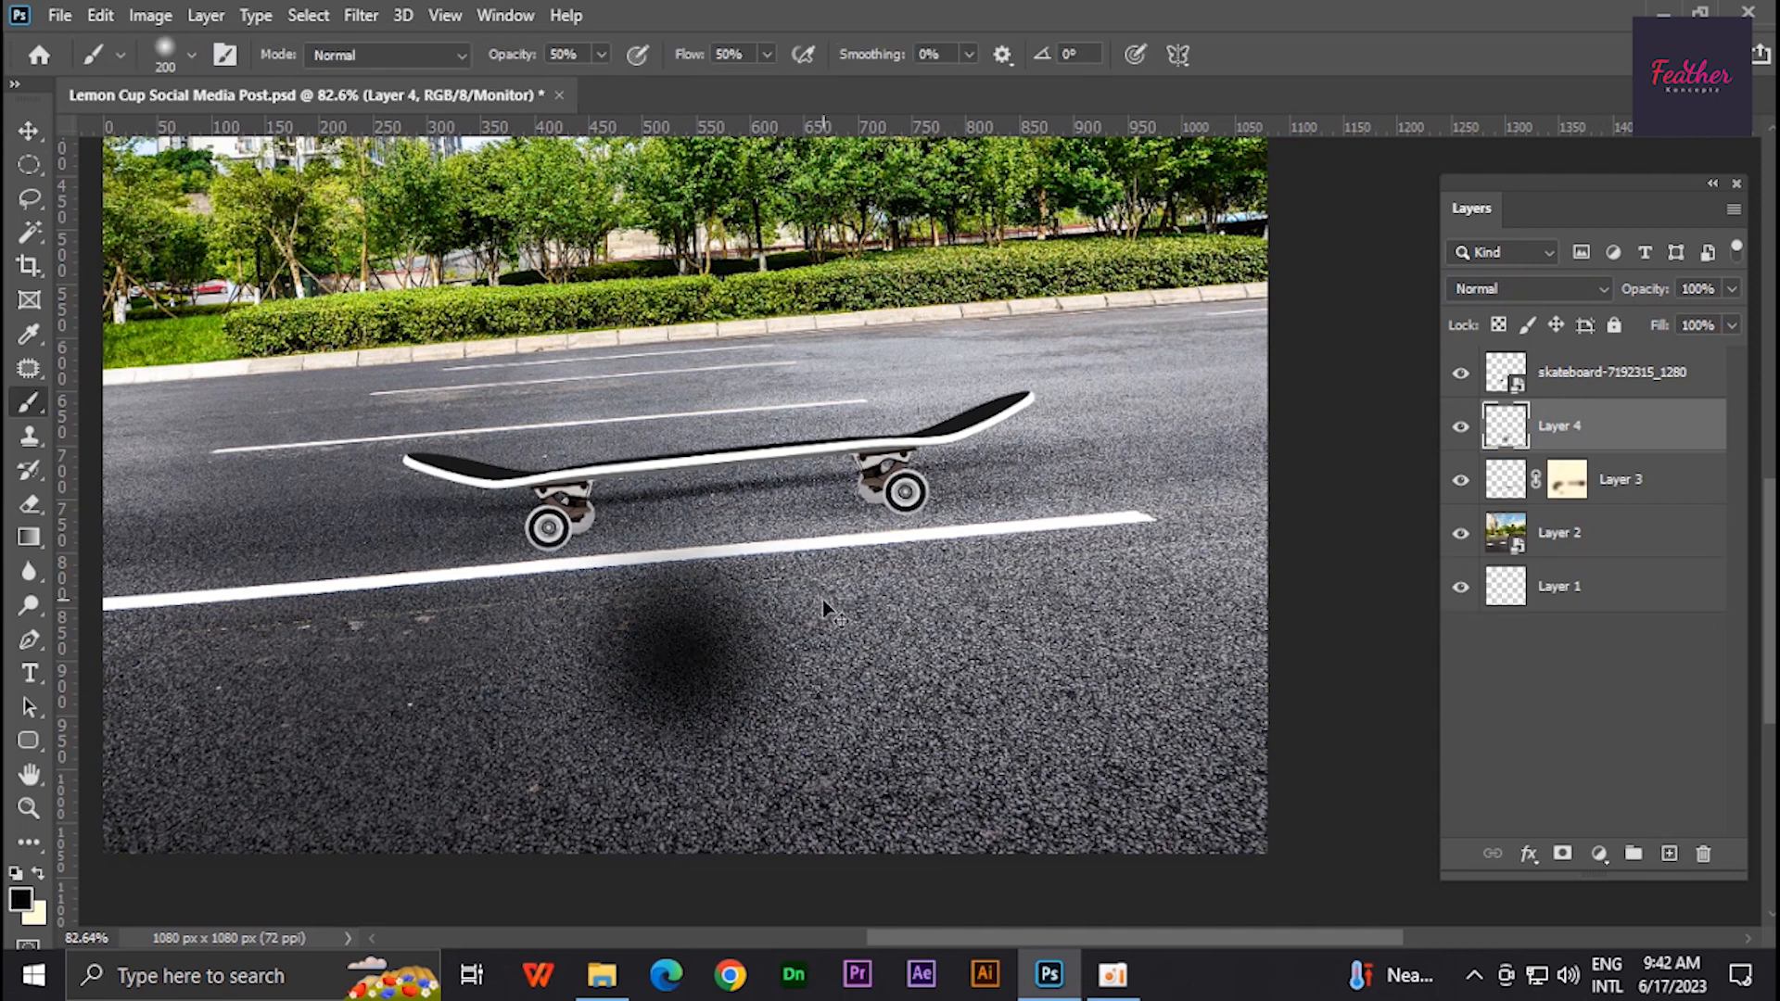
# - Squash and rotate the black spot into a thin contact shadow under the front wheel
pyautogui.hotkey('ctrl', 't')
pyautogui.moveTo(680, 517)
pyautogui.mouseDown()
pyautogui.moveTo(680, 797)
pyautogui.moveTo(615, 548)
pyautogui.mouseUp()
pyautogui.scroll(7, 614, 554)
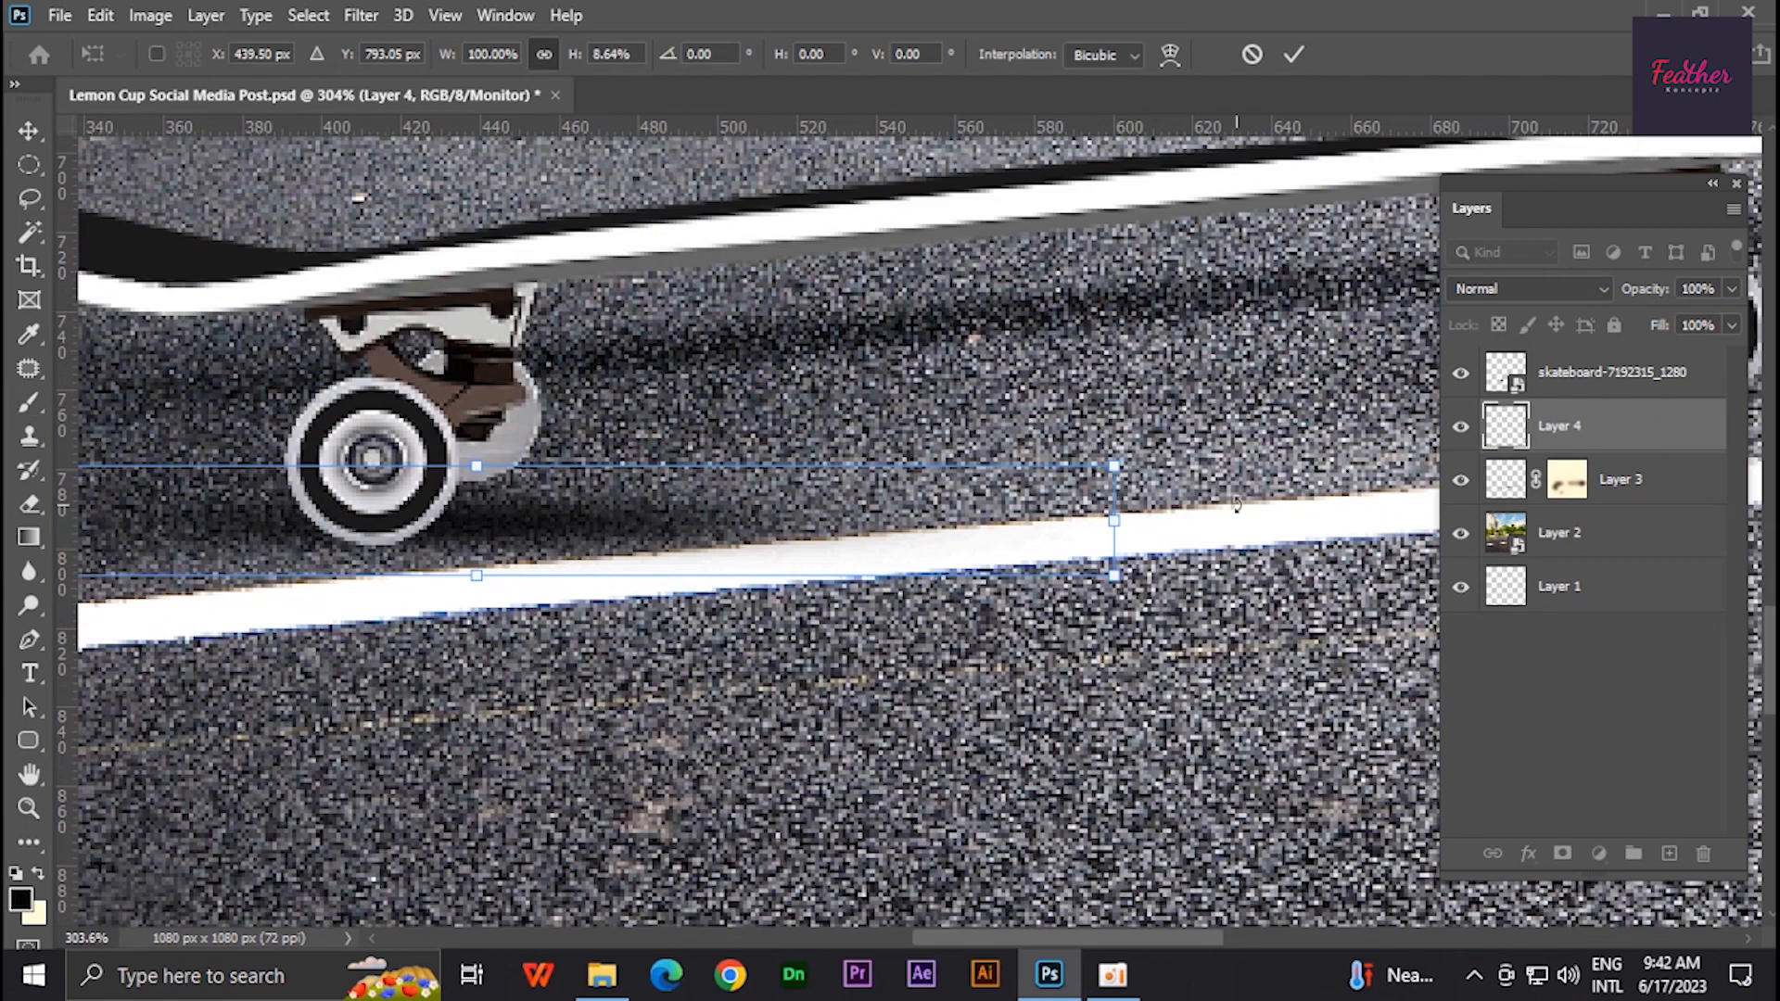
pyautogui.moveTo(1160, 511); pyautogui.dragTo(1123, 464)
pyautogui.moveTo(1096, 471); pyautogui.dragTo(932, 607)
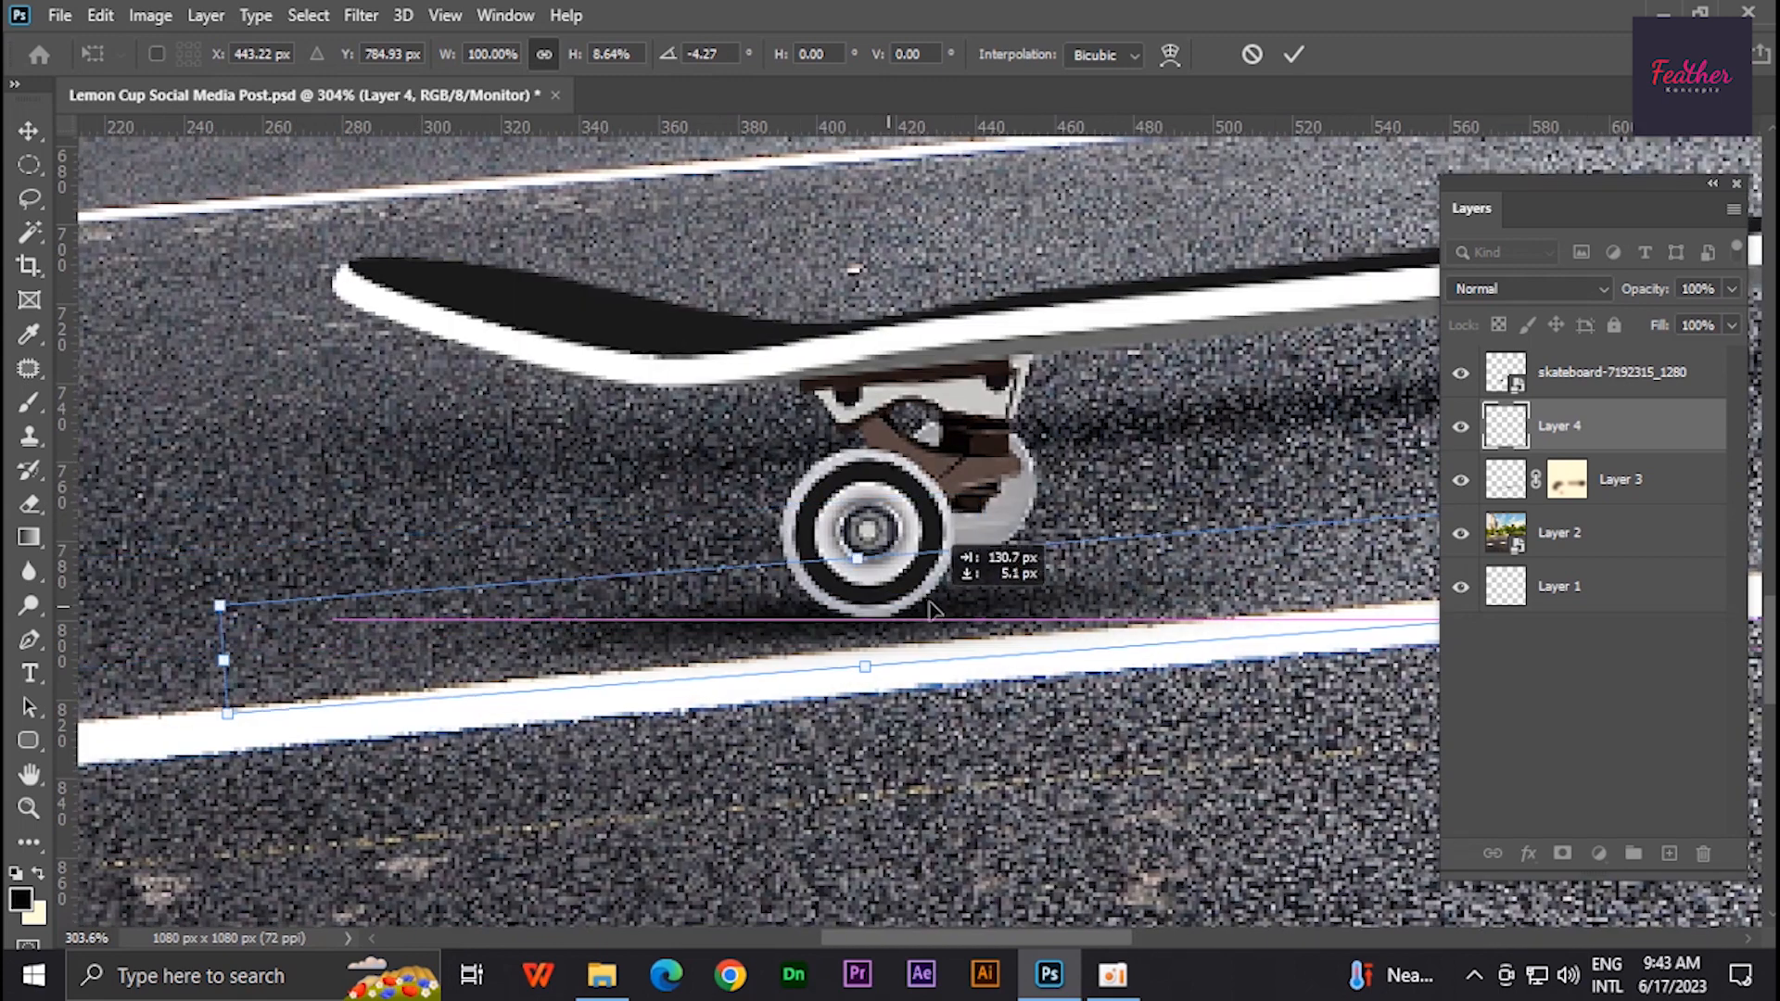
pyautogui.moveTo(849, 557); pyautogui.dragTo(851, 594)
pyautogui.scroll(-4, 851, 593)
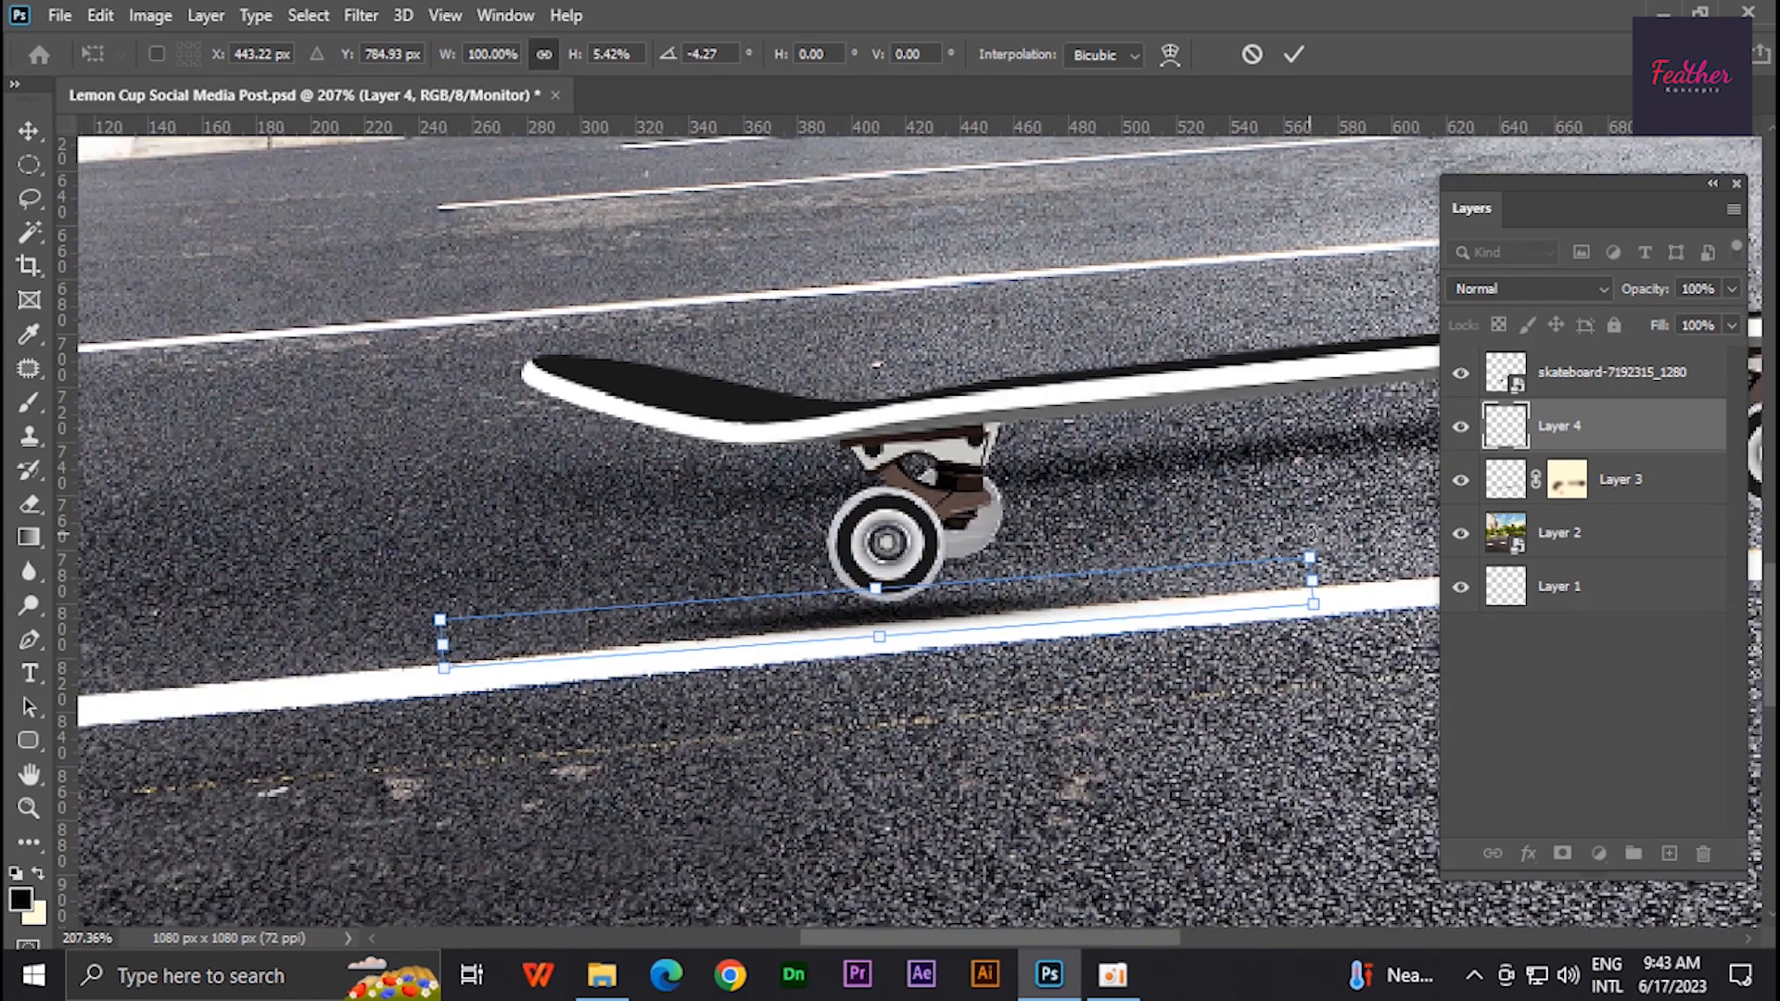
pyautogui.moveTo(1310, 535); pyautogui.dragTo(1326, 561)
pyautogui.moveTo(961, 619); pyautogui.dragTo(964, 601)
pyautogui.scroll(4, 855, 601)
pyautogui.moveTo(887, 554); pyautogui.dragTo(888, 579)
pyautogui.scroll(-4, 887, 580)
pyautogui.press('Return')
# - Reposition the front-wheel contact shadow and duplicate it
pyautogui.press('b')
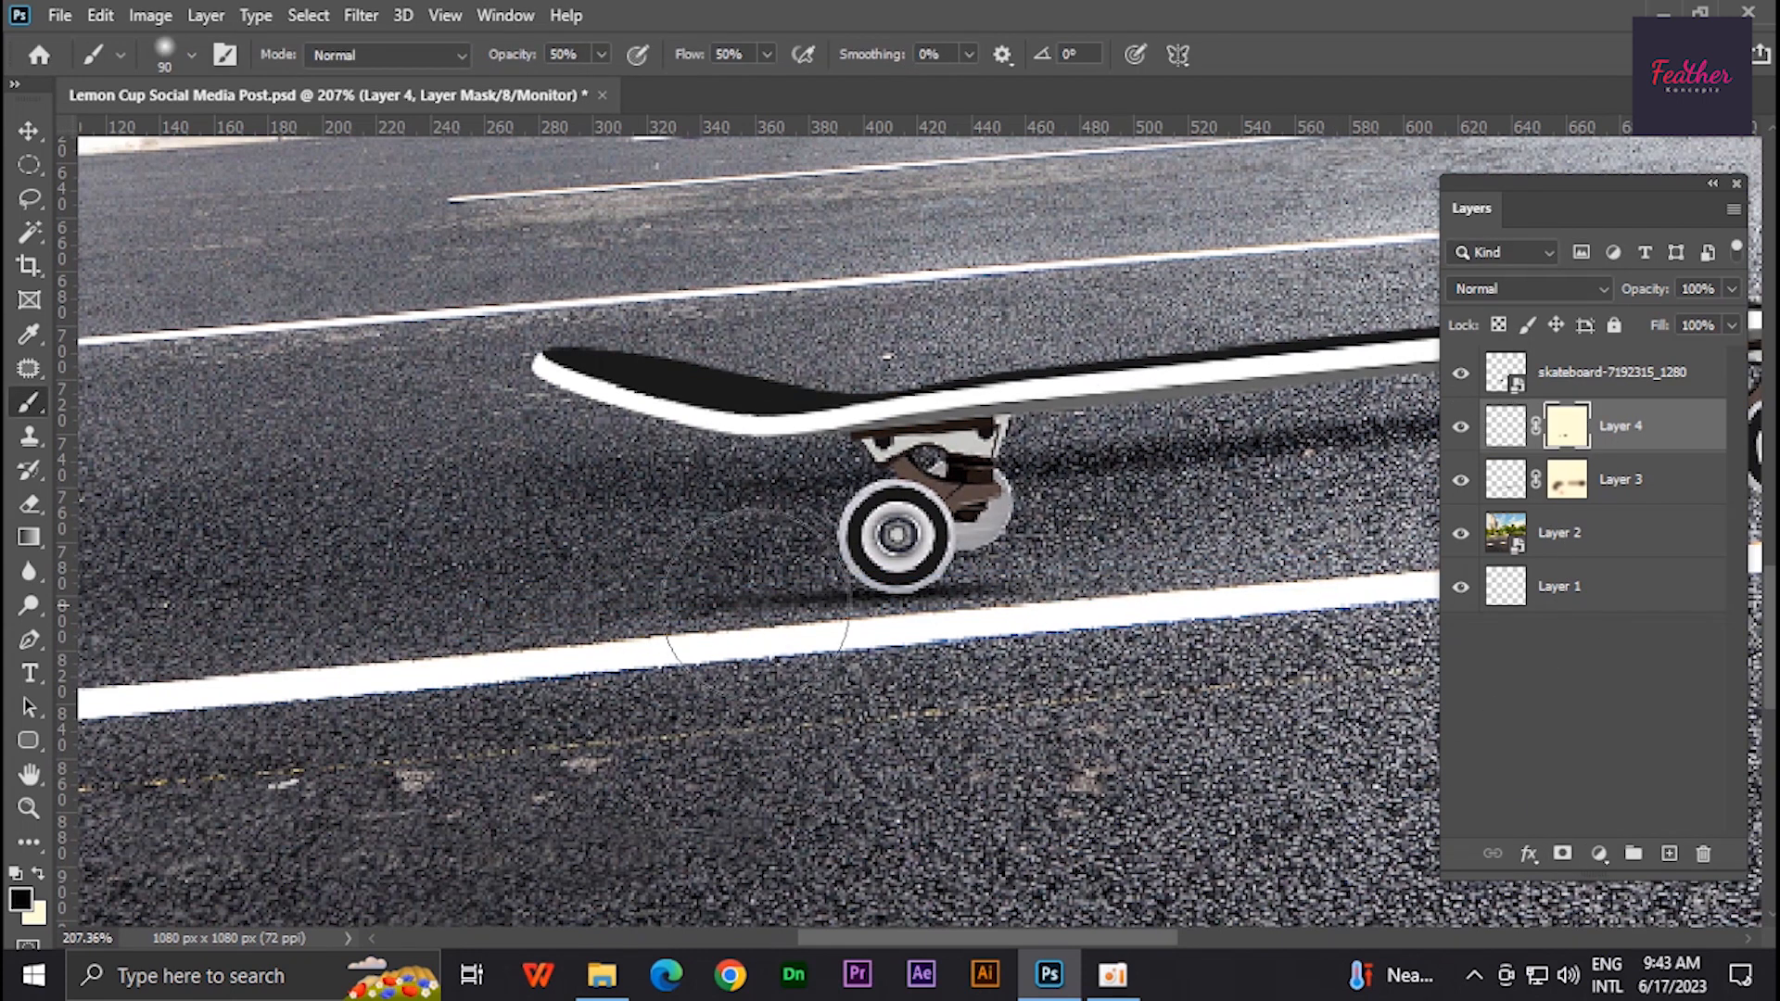
pyautogui.click(29, 132)
pyautogui.scroll(-4, 955, 653)
pyautogui.scroll(2, 1001, 611)
pyautogui.moveTo(1057, 537); pyautogui.dragTo(906, 584)
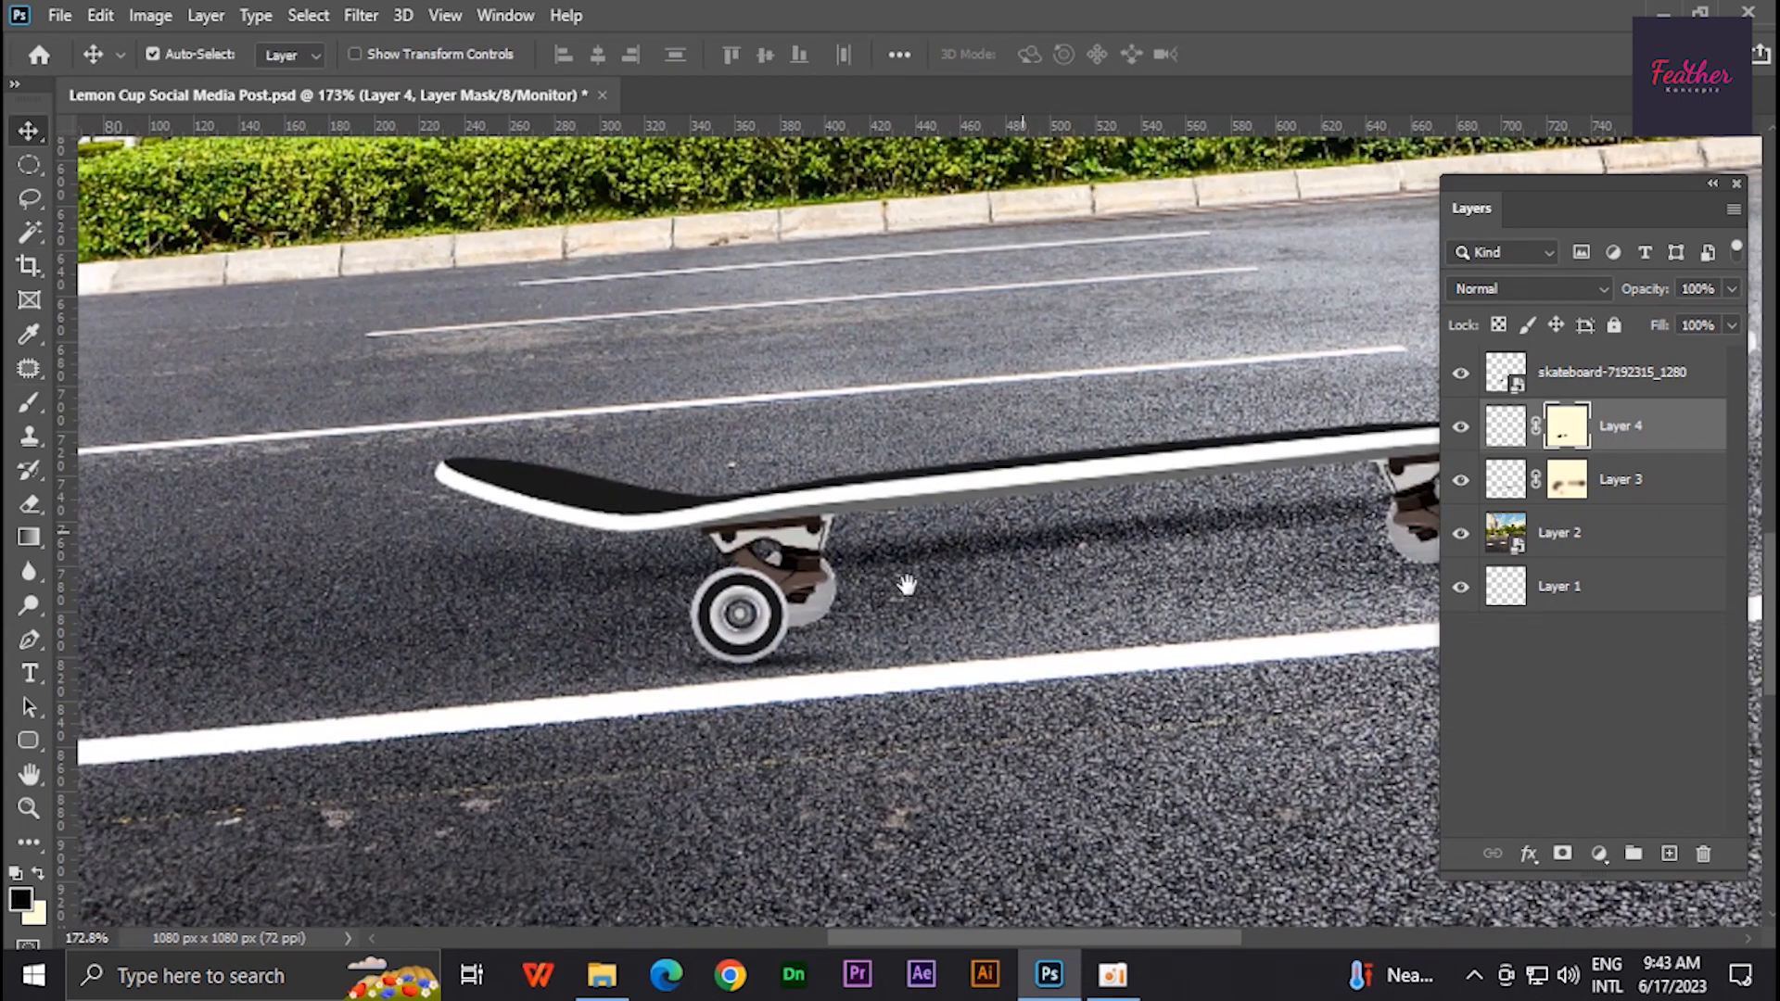
pyautogui.scroll(3, 843, 636)
pyautogui.moveTo(792, 661); pyautogui.dragTo(826, 623)
pyautogui.scroll(-9, 827, 619)
pyautogui.moveTo(1055, 580); pyautogui.dragTo(744, 599)
pyautogui.scroll(4, 744, 599)
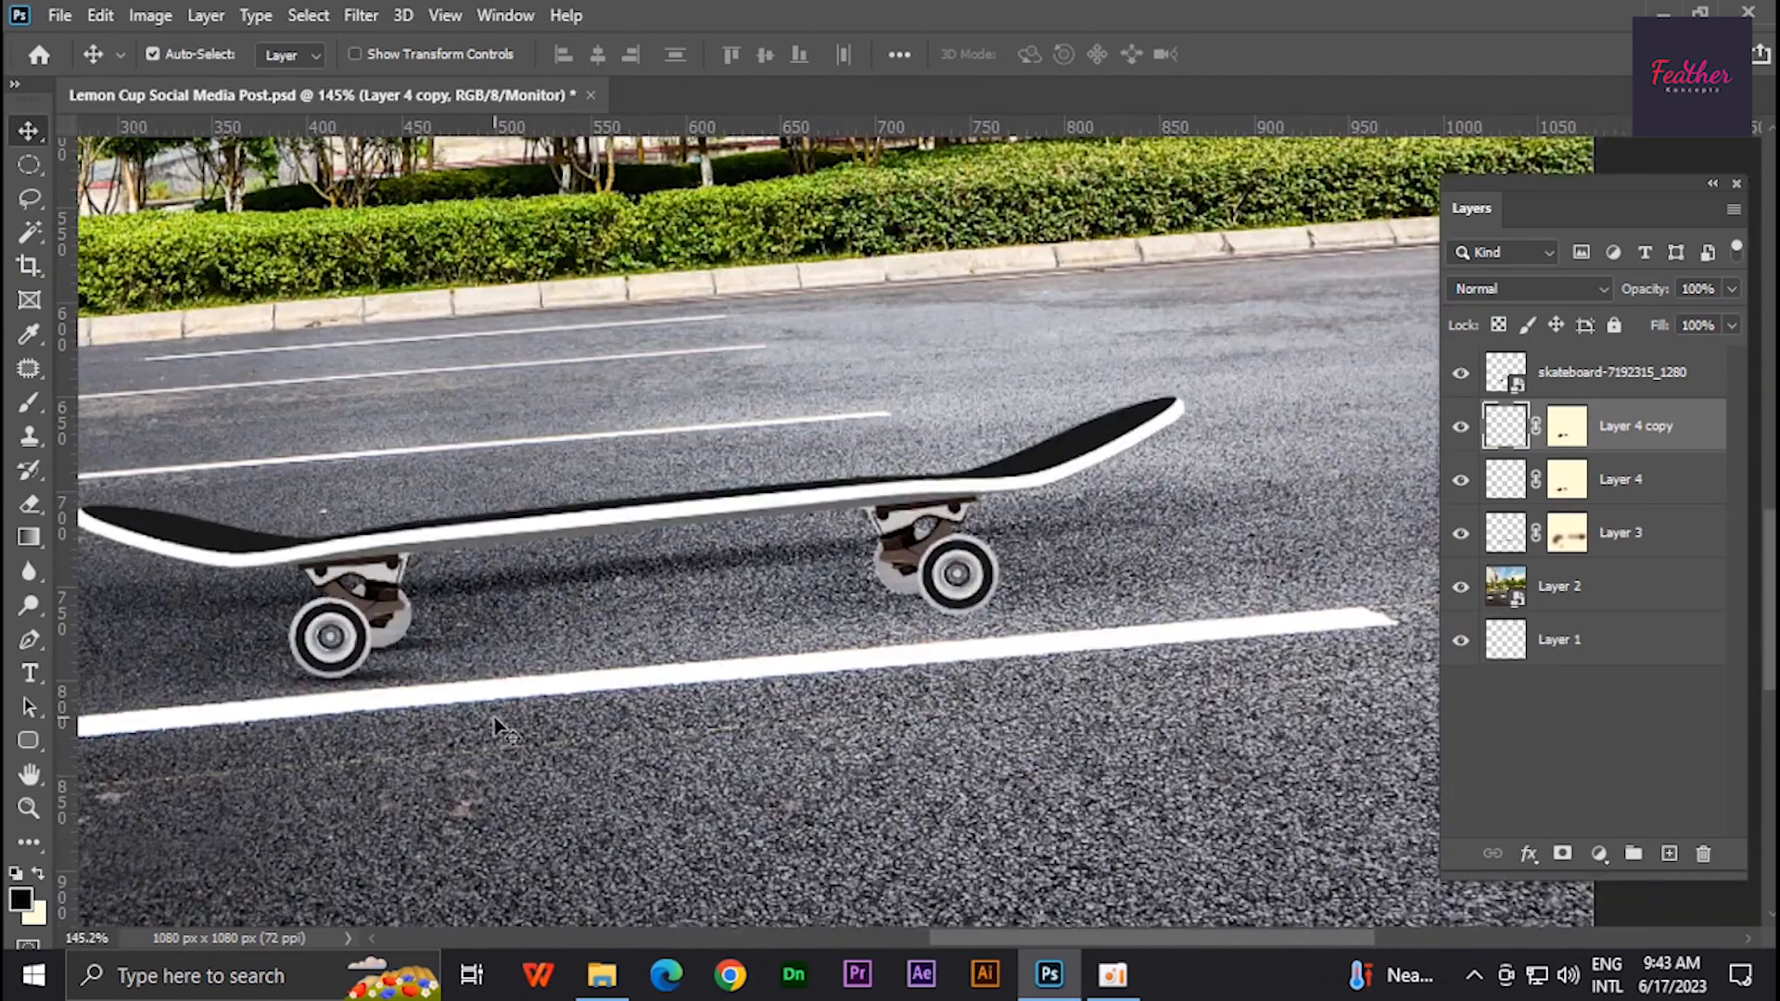
# - Move a duplicated contact shadow under the rear wheel and resize it slightly to fit
pyautogui.moveTo(389, 680); pyautogui.dragTo(1017, 605)
pyautogui.scroll(9, 1048, 605)
pyautogui.hotkey('ctrl', 't')
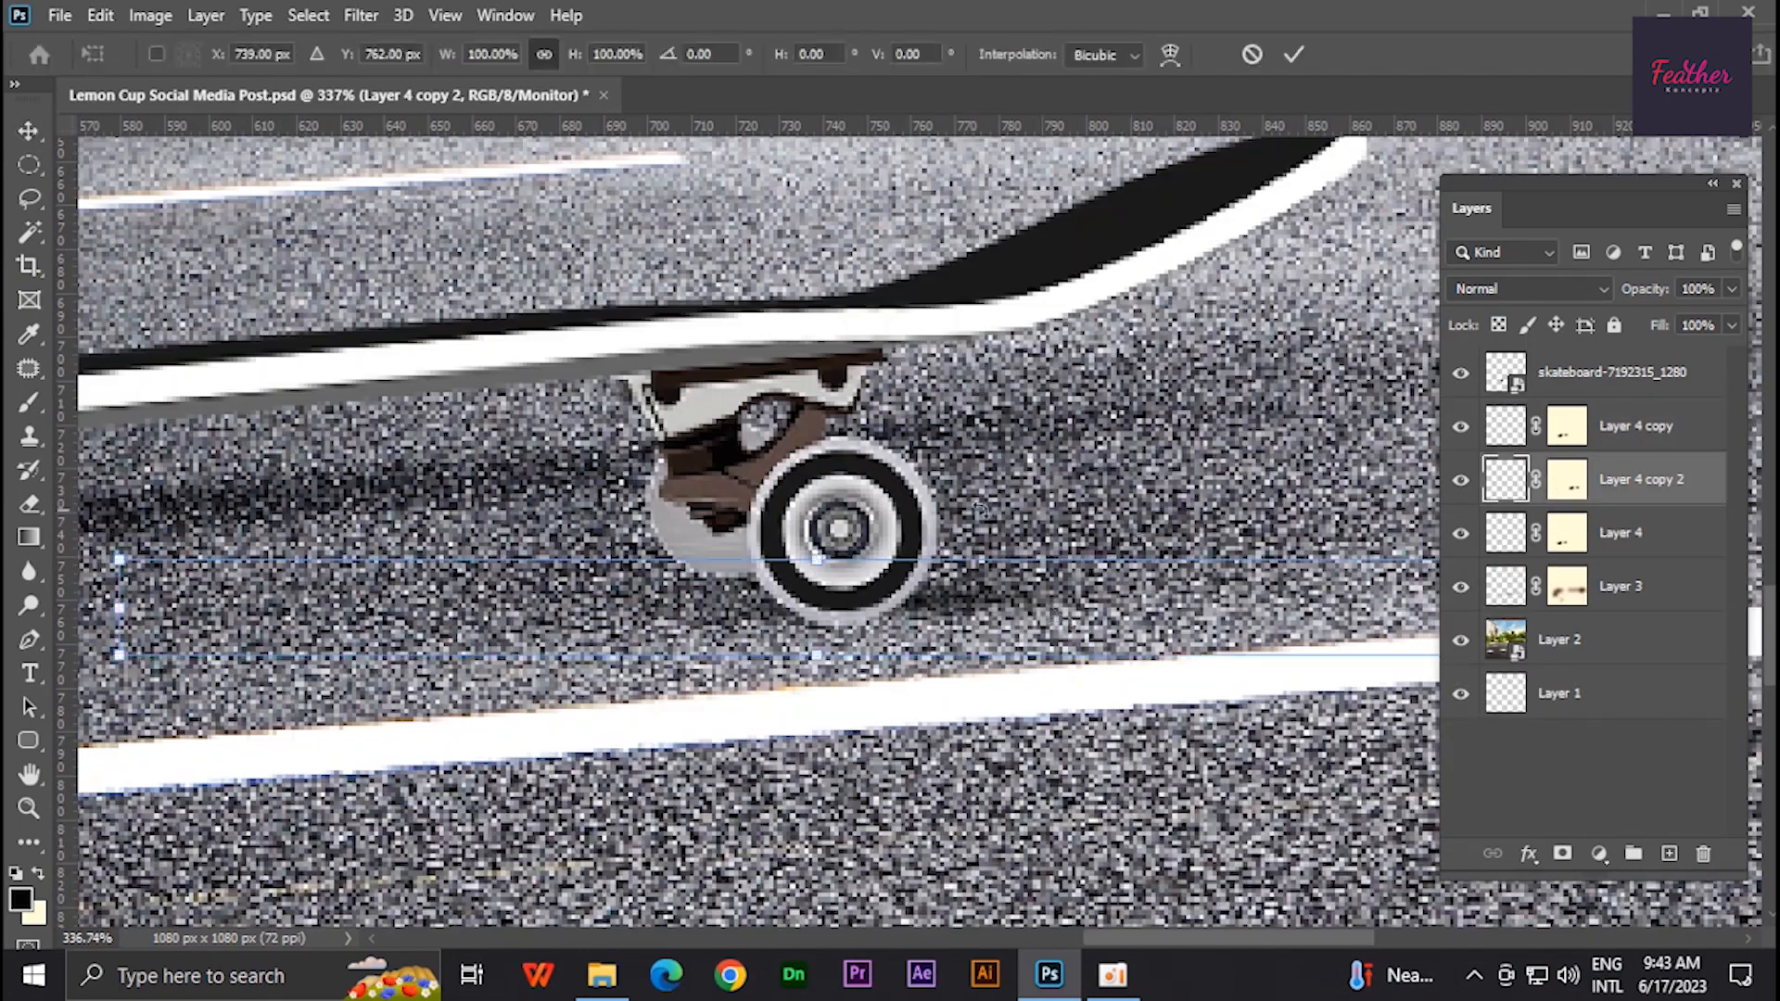
pyautogui.moveTo(859, 520); pyautogui.dragTo(853, 521)
pyautogui.moveTo(925, 599); pyautogui.dragTo(947, 618)
pyautogui.moveTo(841, 569); pyautogui.dragTo(841, 579)
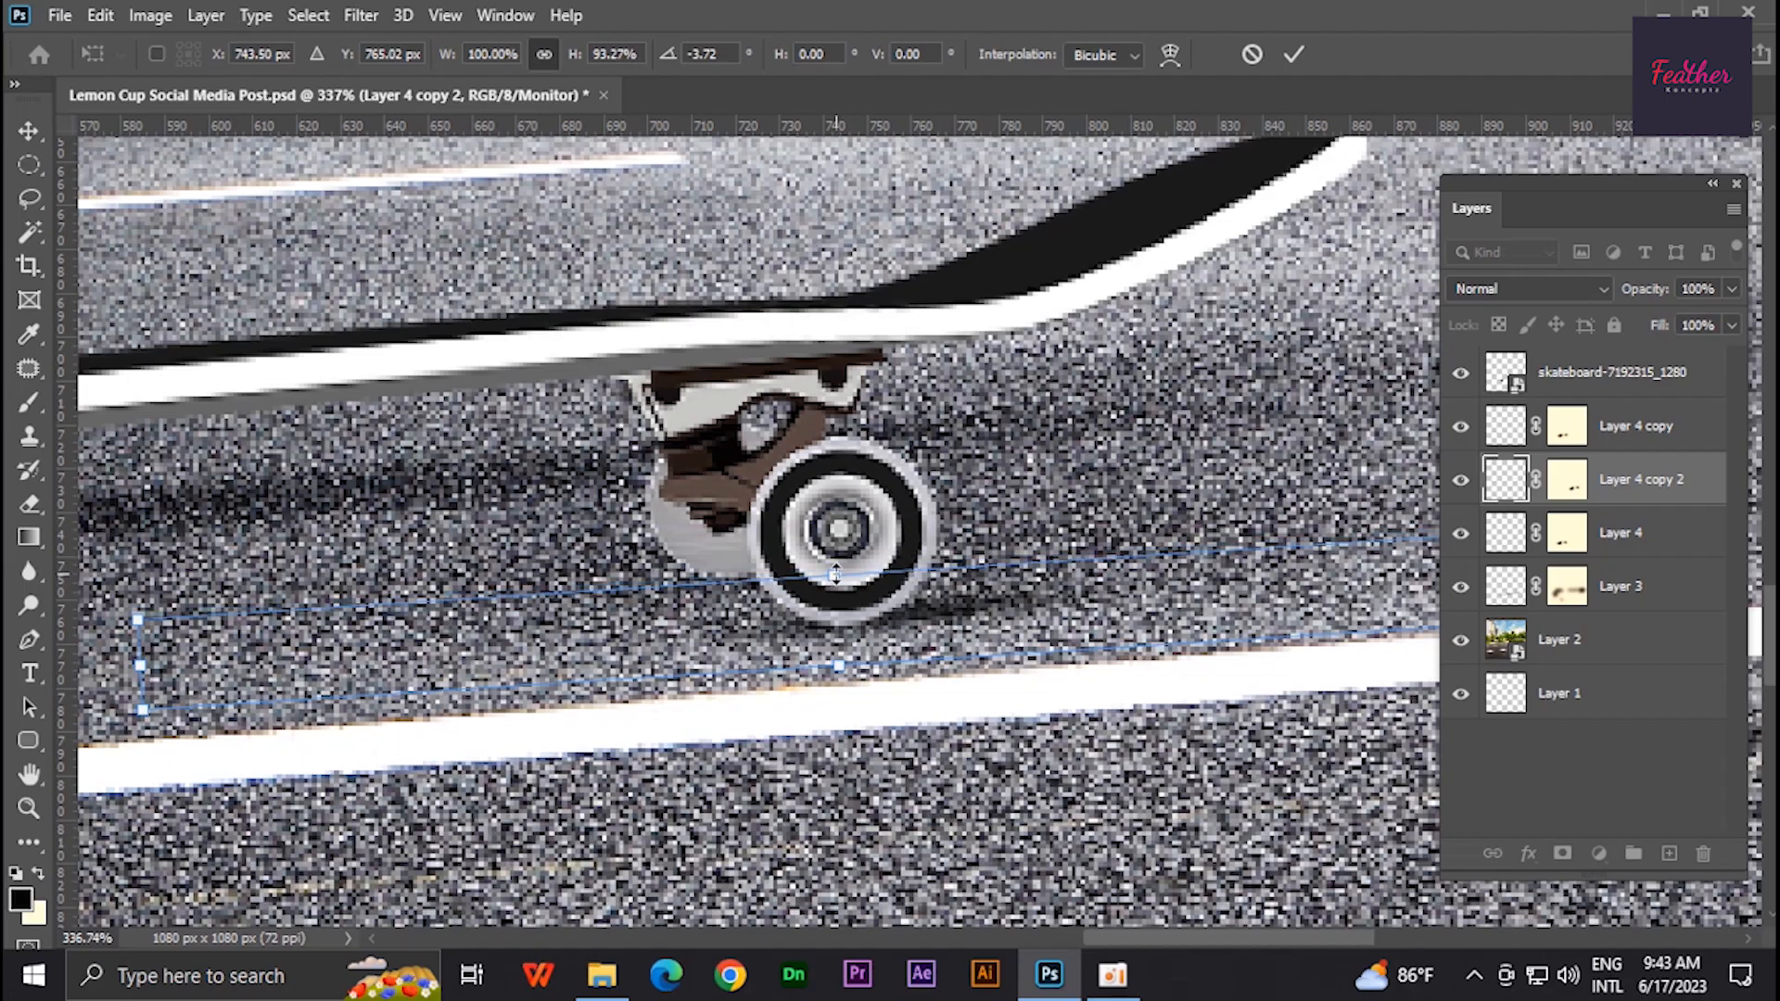
pyautogui.press('Return')
# - Duplicate the rear-wheel contact shadow again and shift it under the wheel
pyautogui.scroll(-7, 964, 669)
pyautogui.scroll(7, 966, 656)
pyautogui.moveTo(959, 637); pyautogui.dragTo(933, 637)
pyautogui.moveTo(931, 636); pyautogui.dragTo(881, 602)
pyautogui.scroll(-12, 931, 665)
pyautogui.scroll(-2, 931, 665)
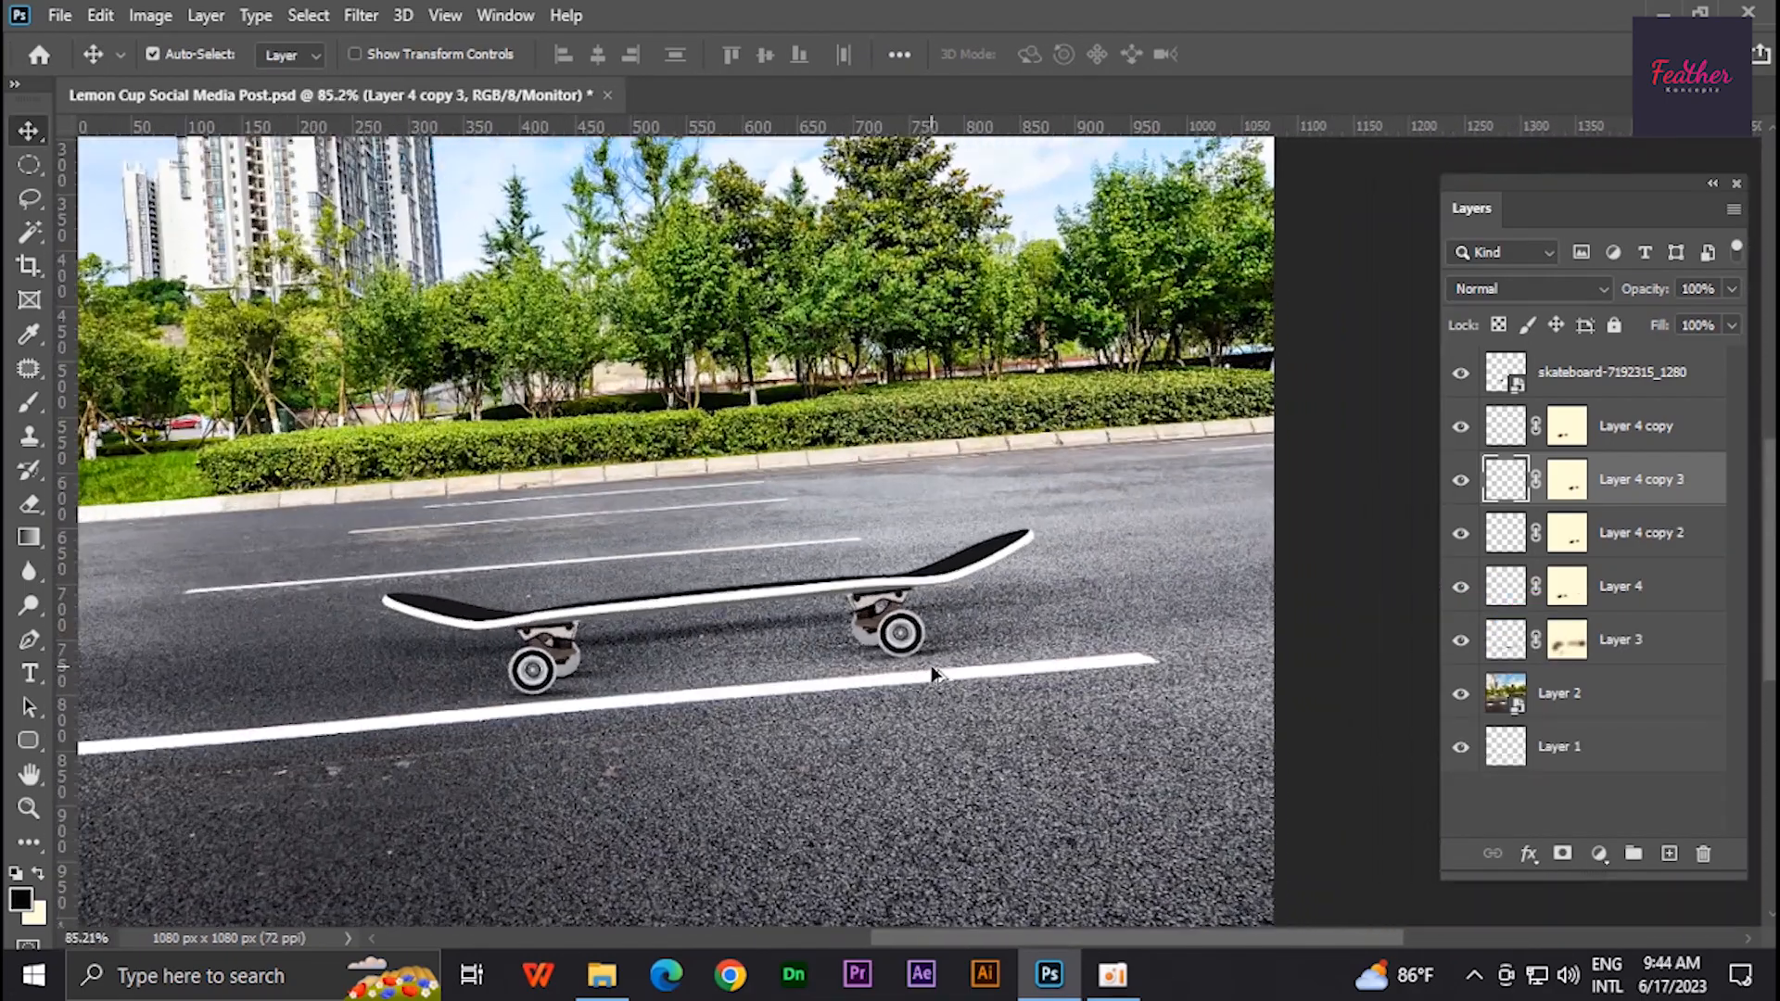
pyautogui.scroll(-4, 966, 665)
pyautogui.scroll(2, 966, 665)
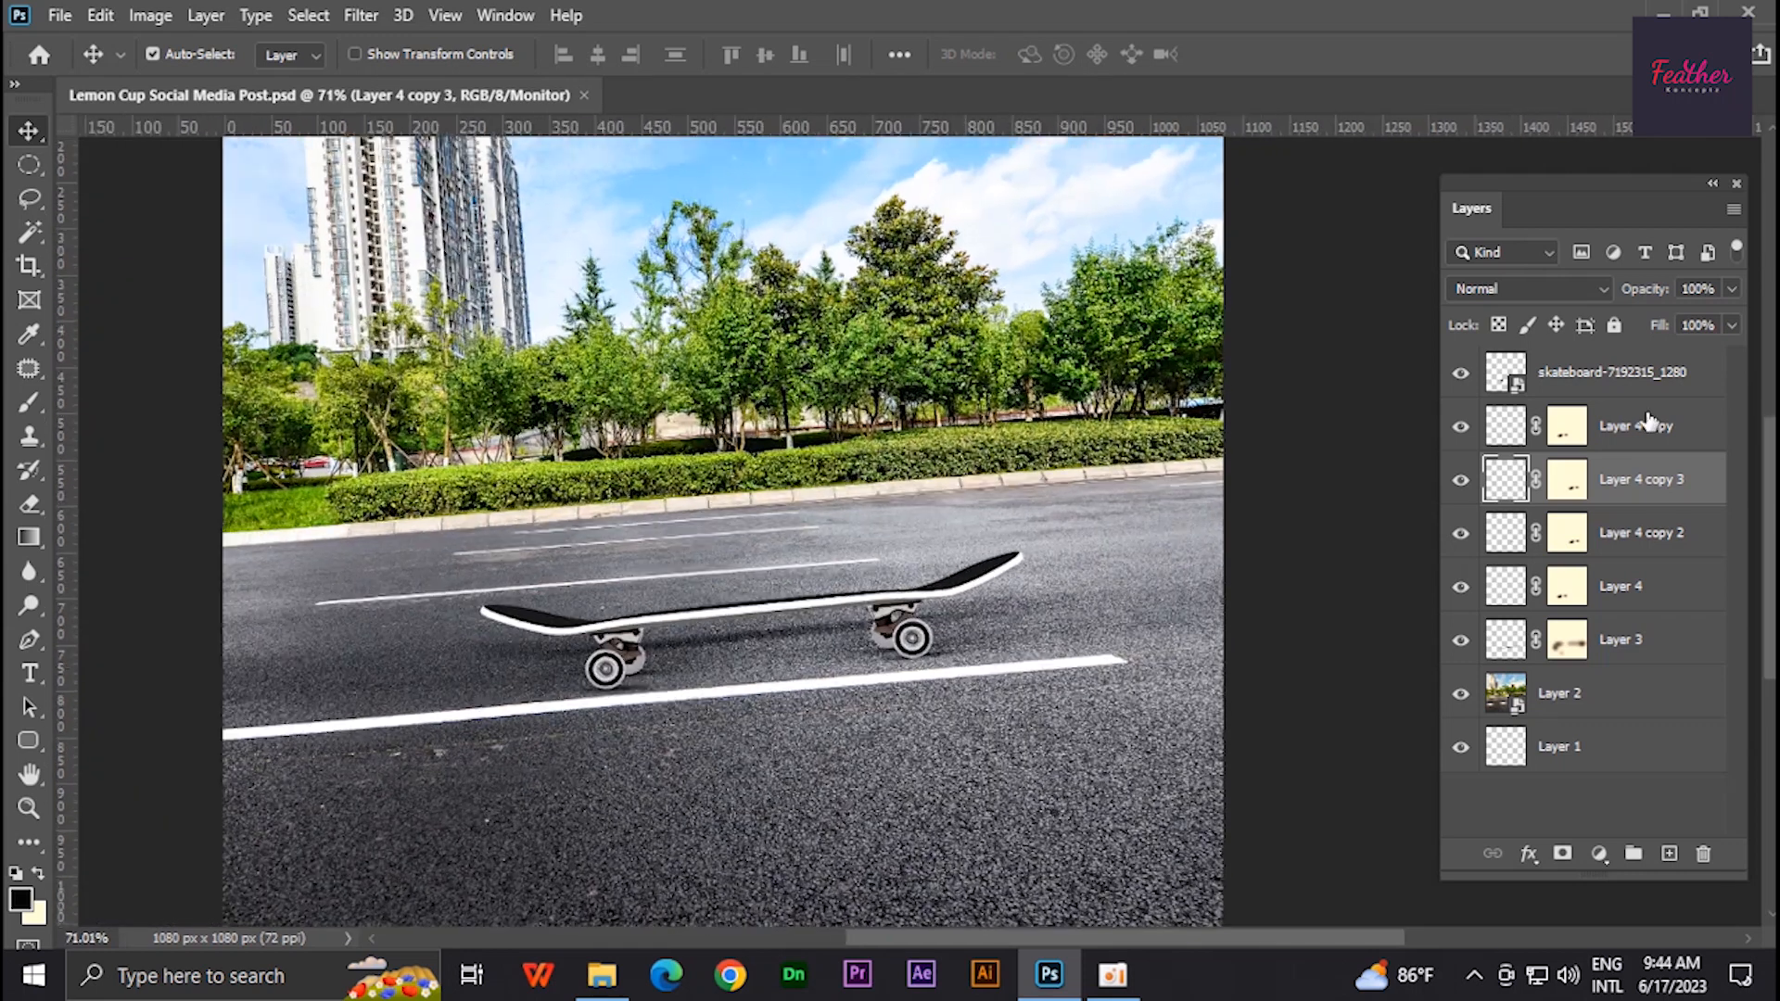
# - Group the skateboard layer together with all its shadow layers
pyautogui.click(1462, 641)
pyautogui.click(1462, 641)
pyautogui.click(1613, 374)
pyautogui.keyDown('shift'); pyautogui.click(1617, 654); pyautogui.keyUp('shift')
pyautogui.hotkey('ctrl', 'g')
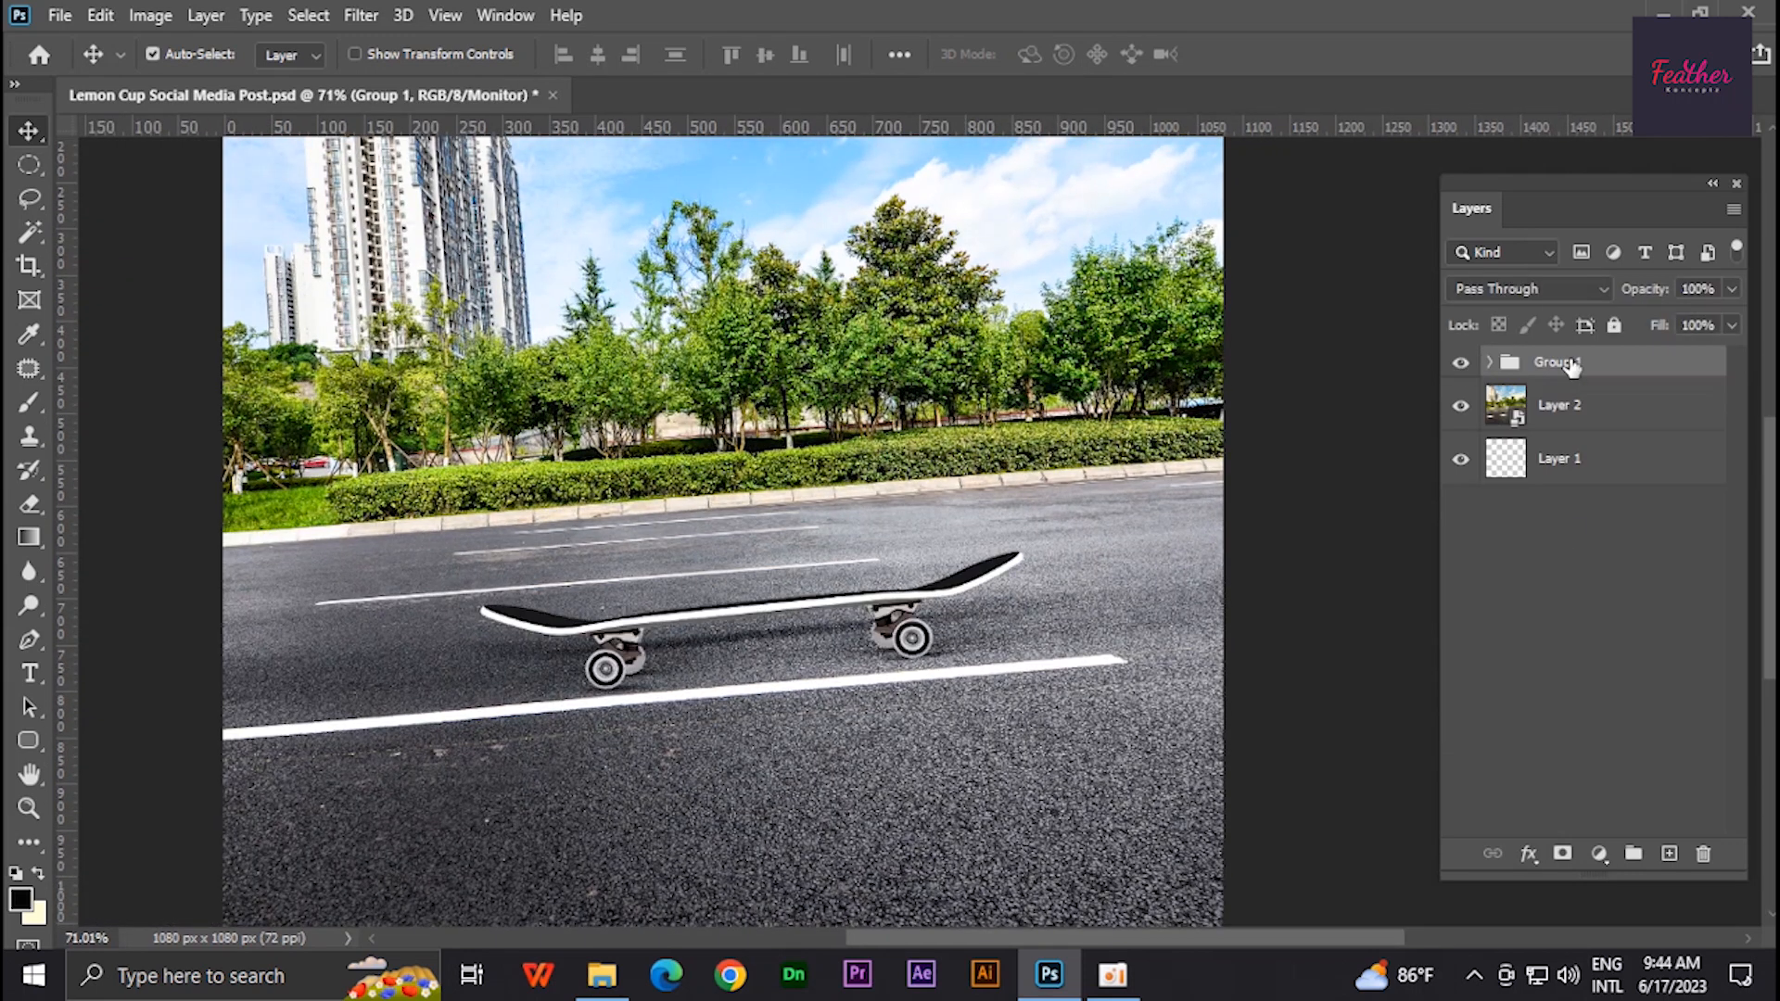
# - Place the Lemon Cup image from the folder onto the skateboard
pyautogui.scroll(-1, 837, 670)
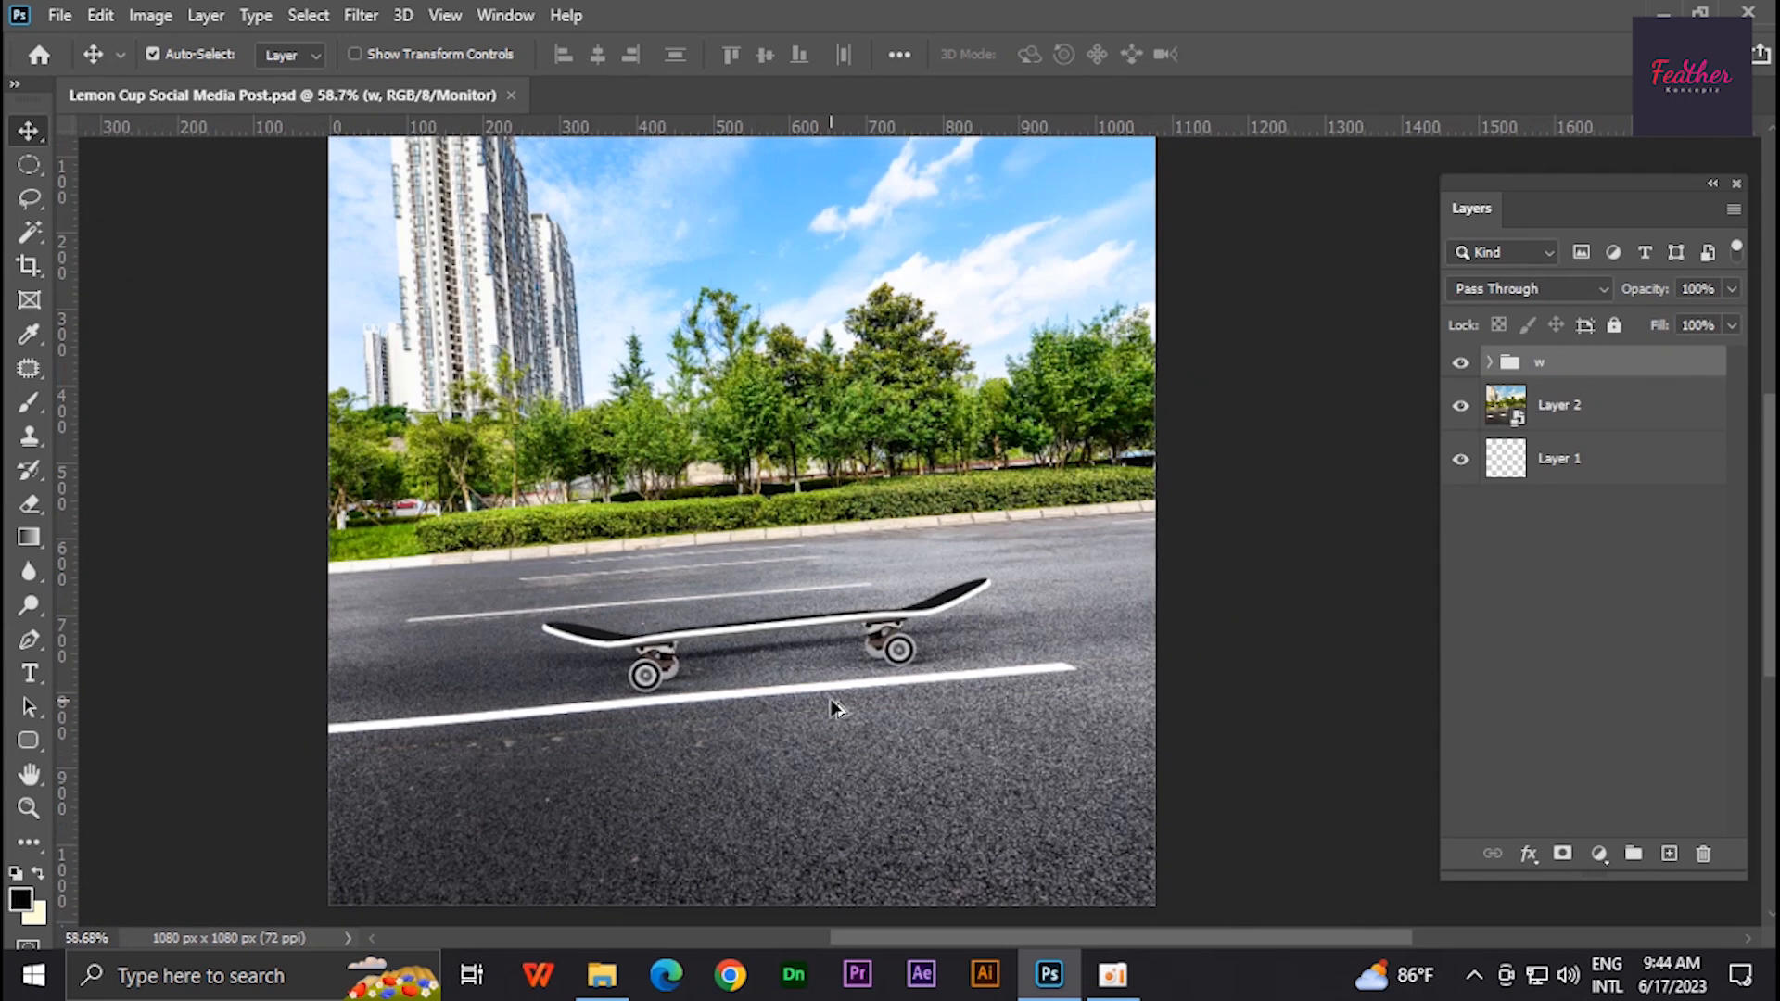
pyautogui.click(602, 974)
pyautogui.moveTo(438, 206); pyautogui.dragTo(820, 554)
pyautogui.moveTo(964, 515); pyautogui.dragTo(799, 481)
pyautogui.scroll(10, 810, 600)
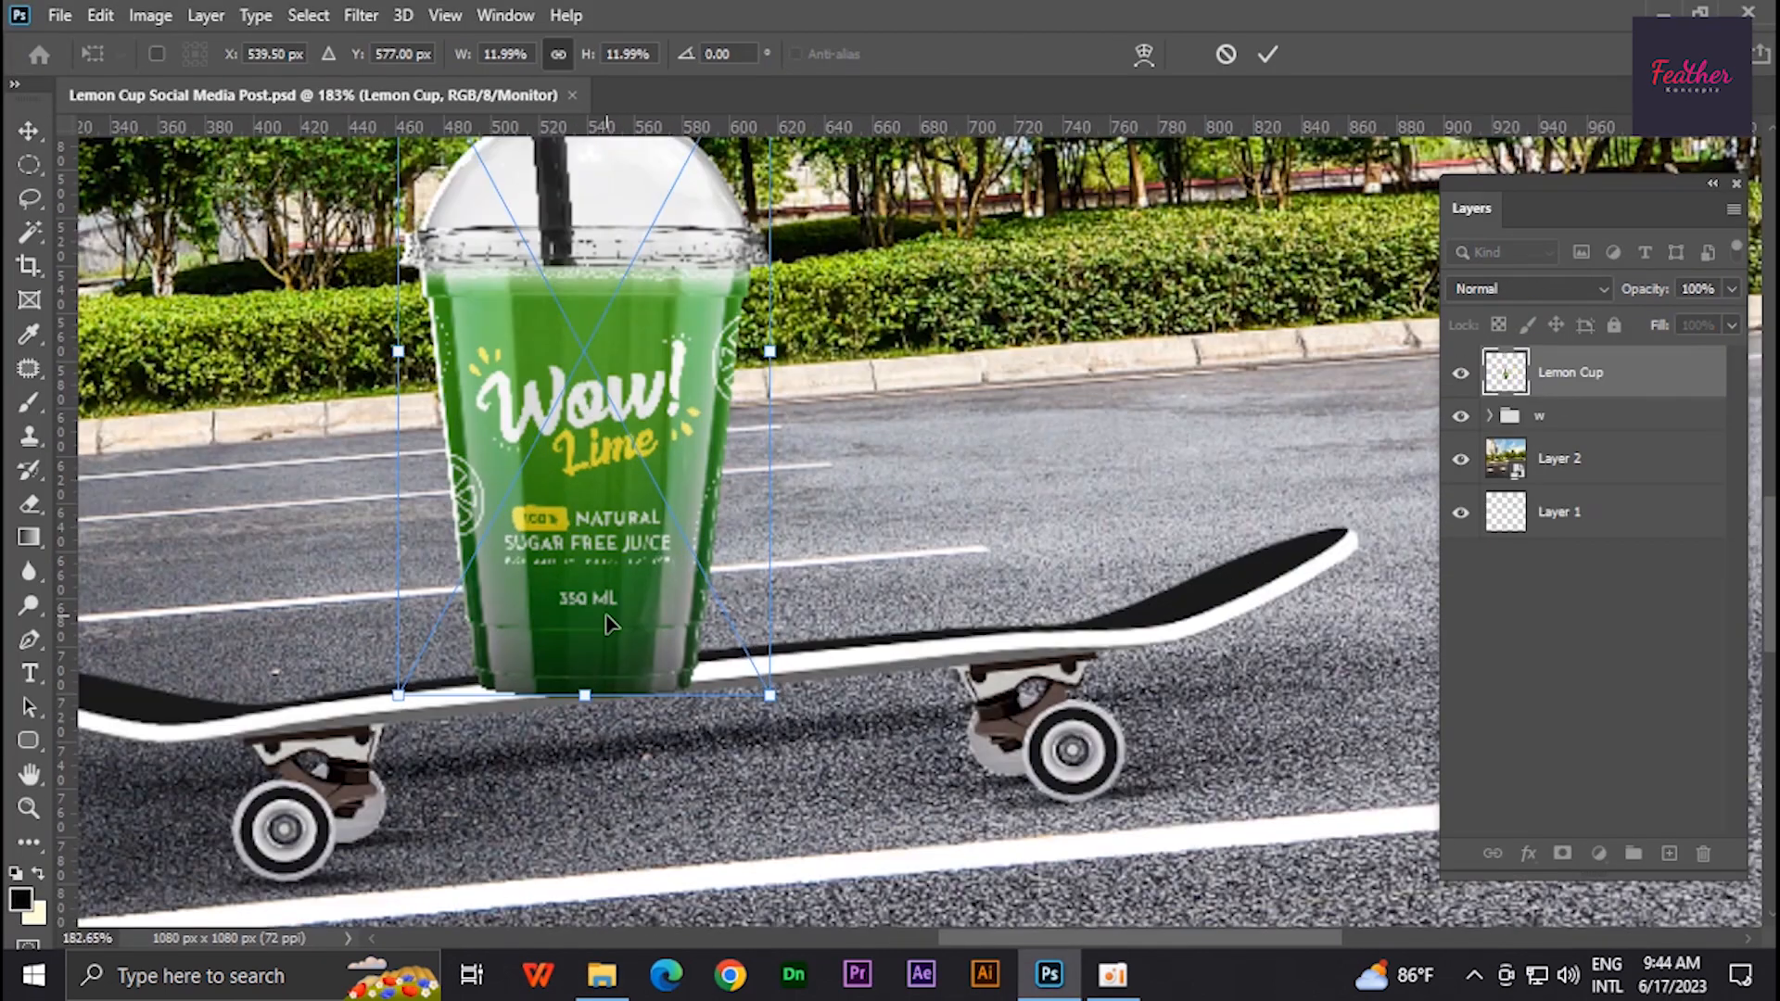
pyautogui.press('Return')
# - Scale the cup to about 27.5% and tilt it about -5.8° standing on the skateboard deck
pyautogui.scroll(-10, 710, 610)
pyautogui.moveTo(707, 598); pyautogui.dragTo(745, 567)
pyautogui.scroll(-5, 745, 566)
pyautogui.hotkey('ctrl', 't')
pyautogui.moveTo(943, 454); pyautogui.dragTo(958, 489)
pyautogui.moveTo(914, 287); pyautogui.dragTo(918, 259)
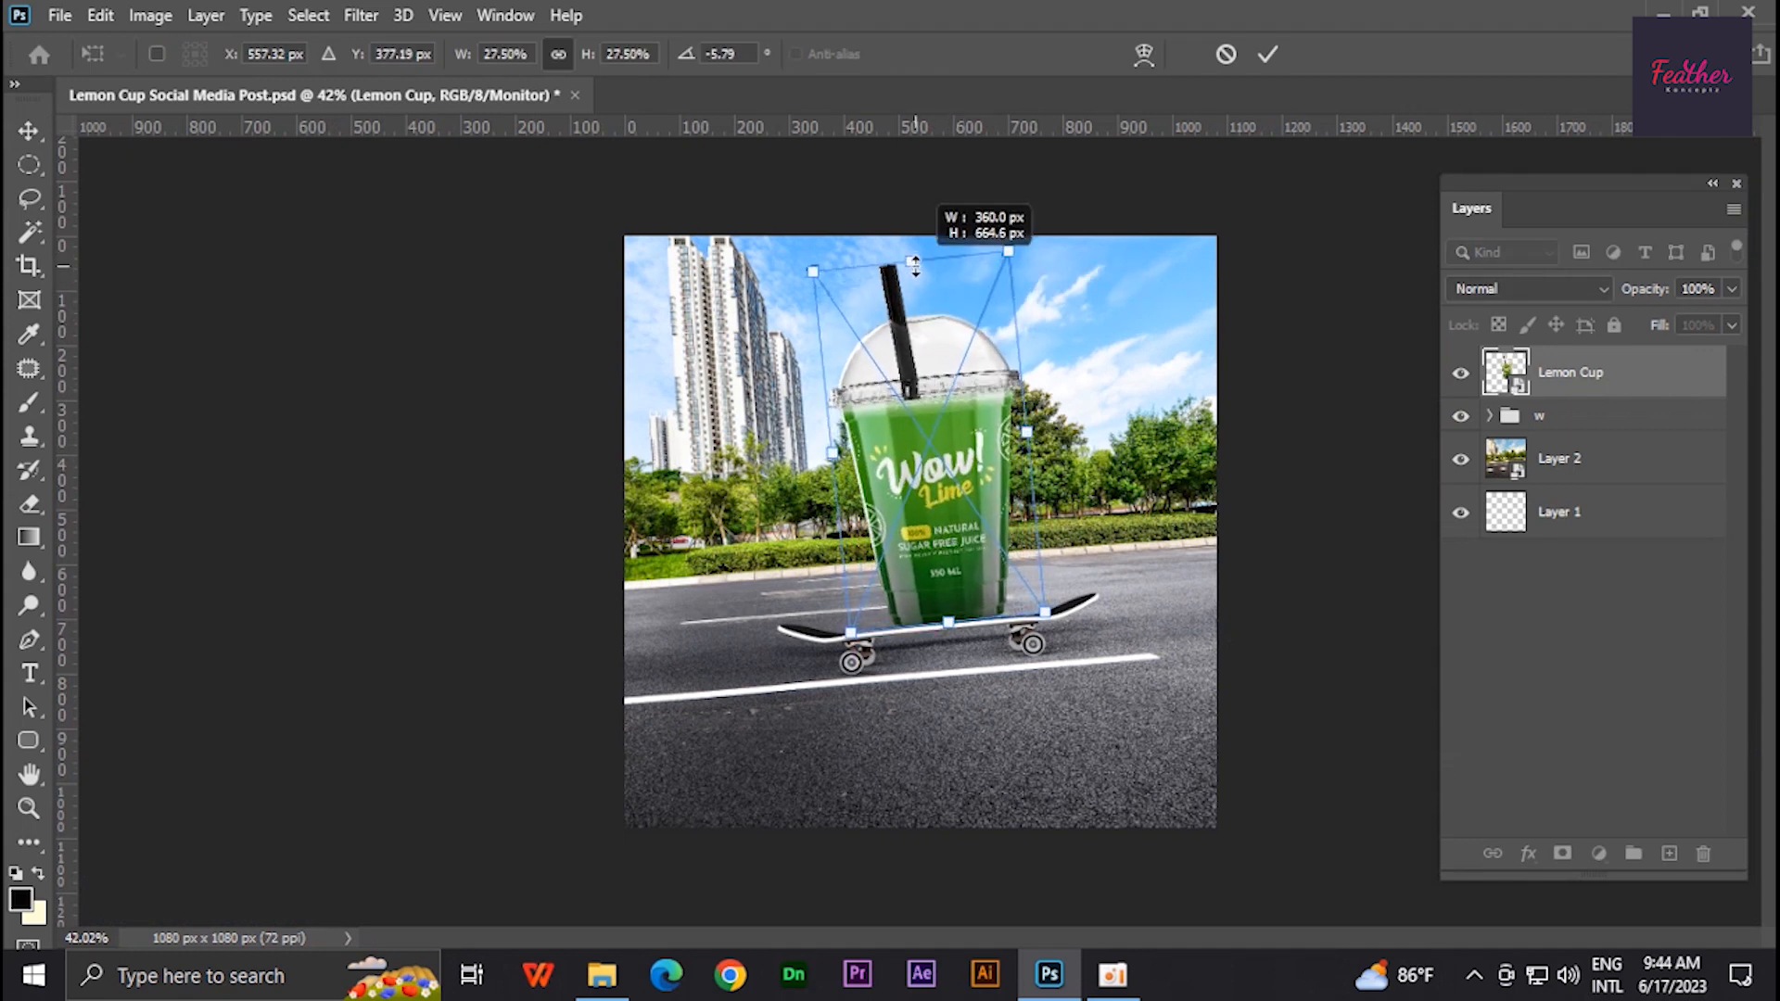
pyautogui.press('Return')
pyautogui.scroll(8, 964, 615)
pyautogui.scroll(3, 964, 610)
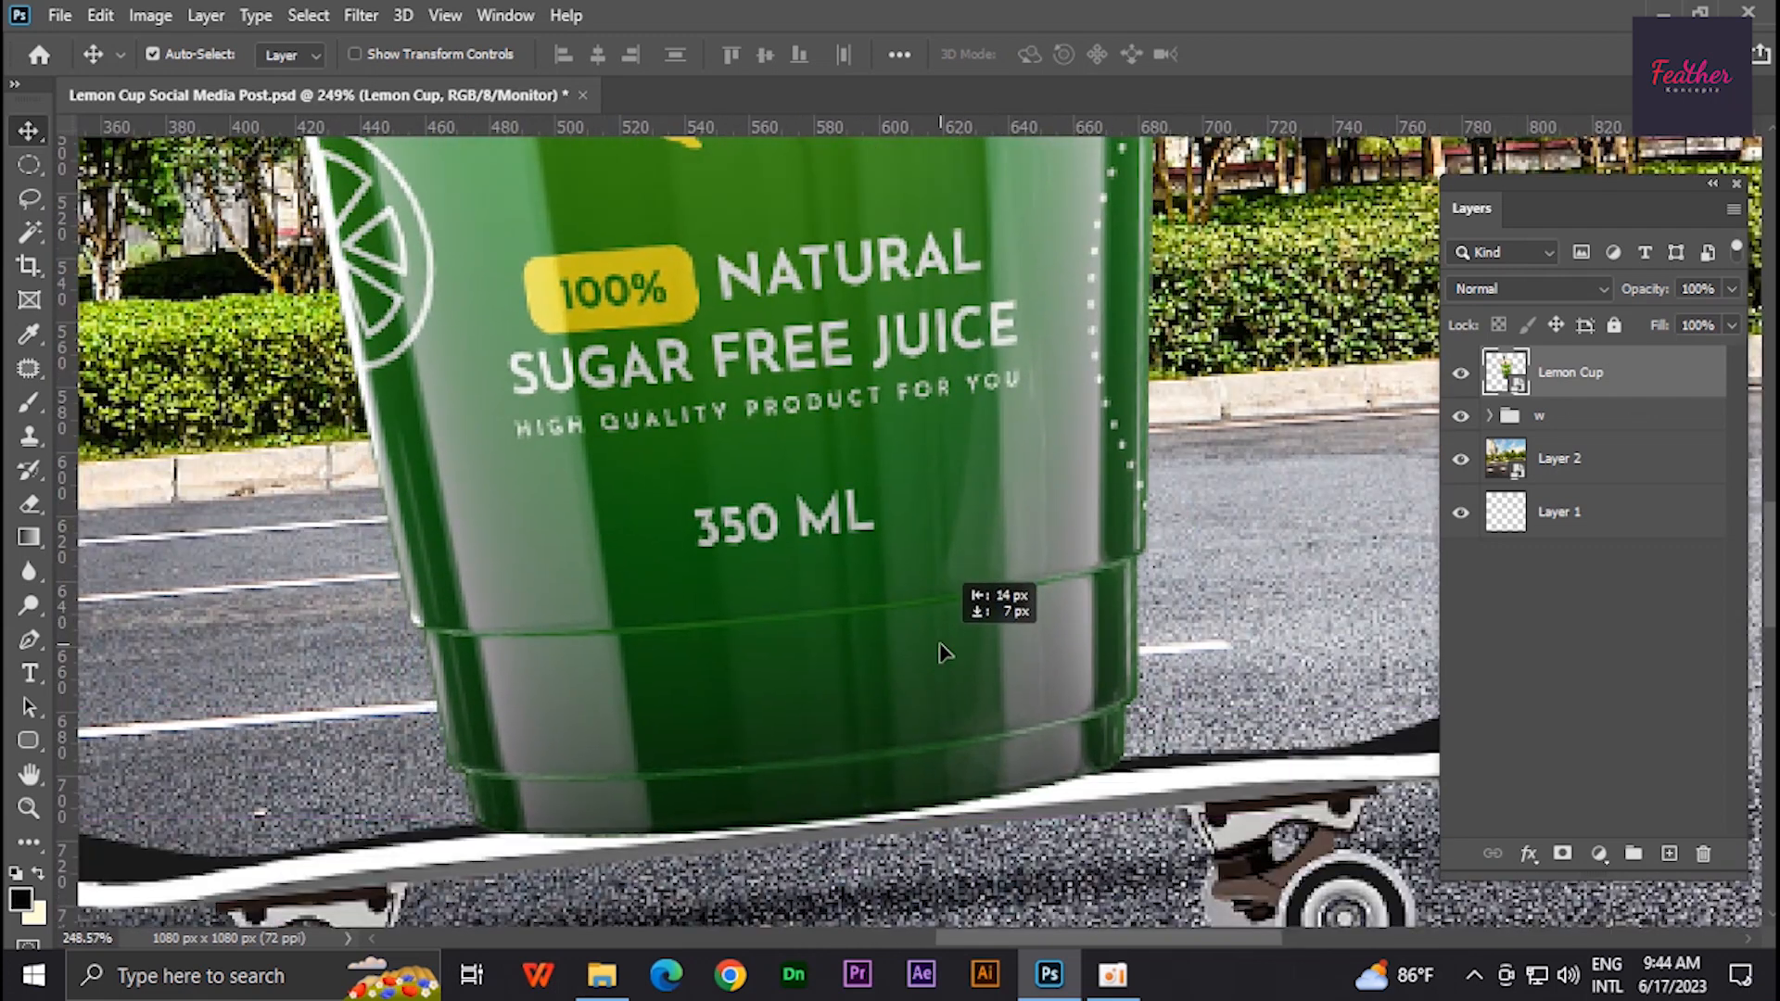
# - Load the skateboard's outline as a selection and add a layer mask to the Lemon Cup layer from it
pyautogui.click(1489, 418)
pyautogui.scroll(-6, 1111, 523)
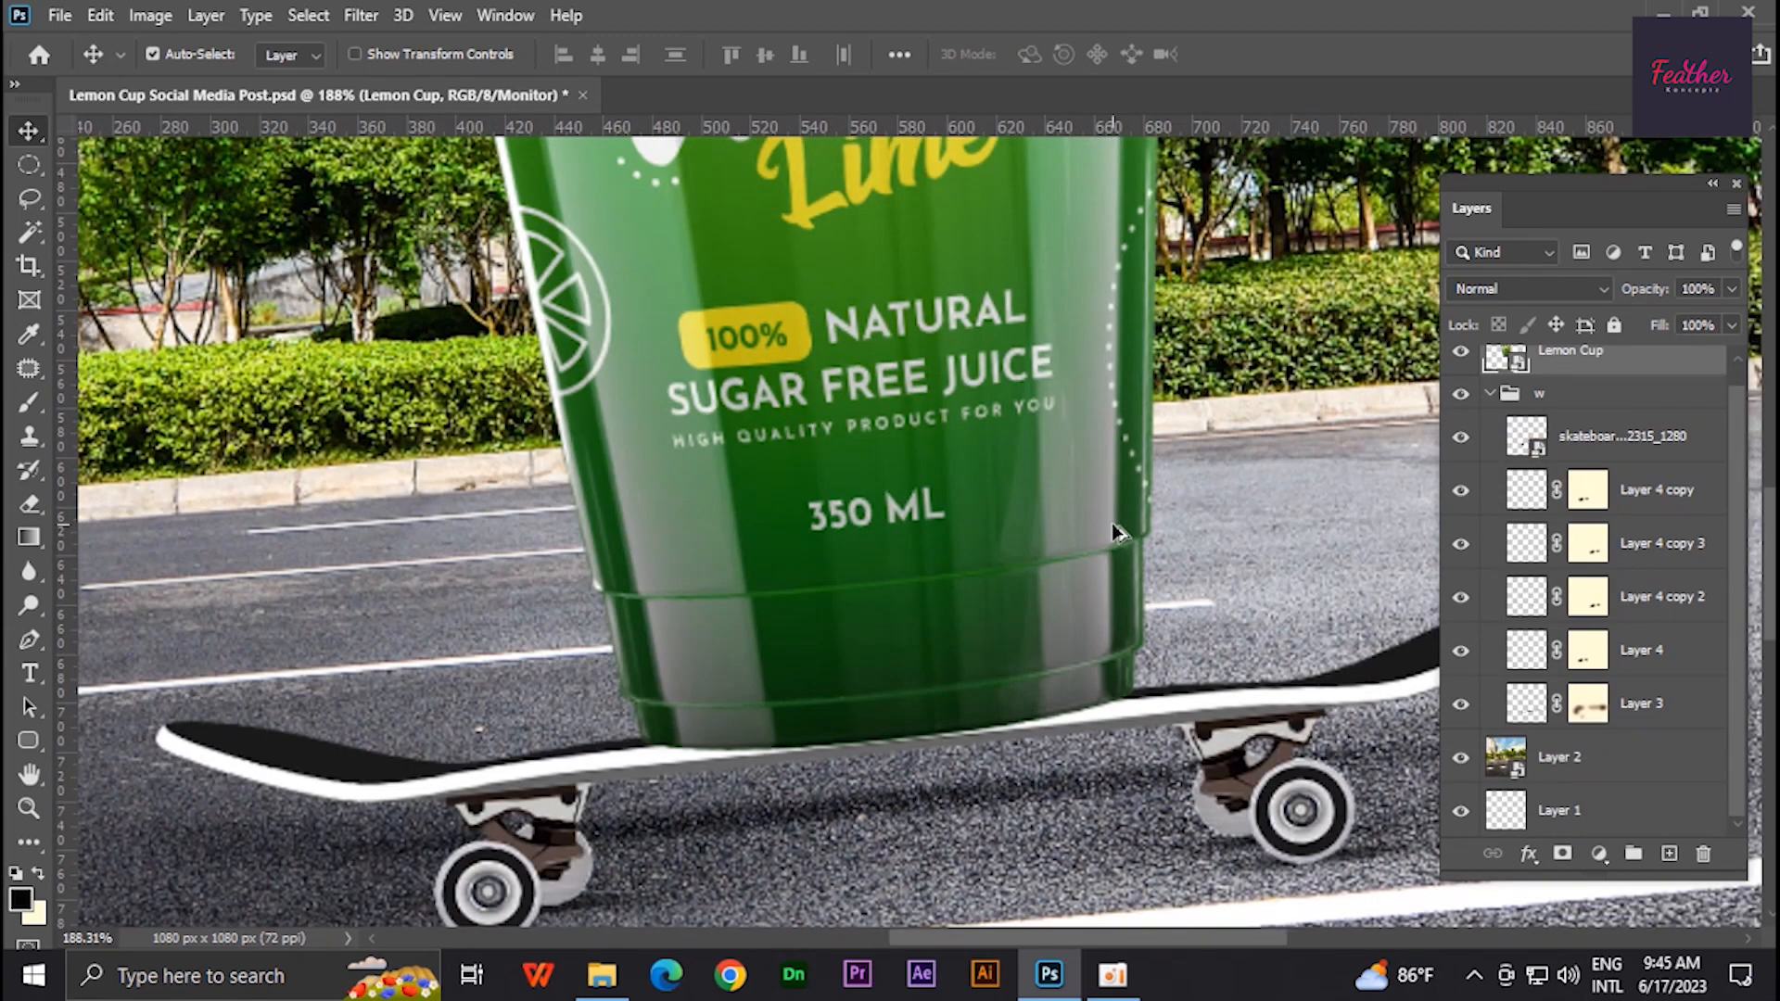
pyautogui.click(1608, 427)
pyautogui.click(1598, 366)
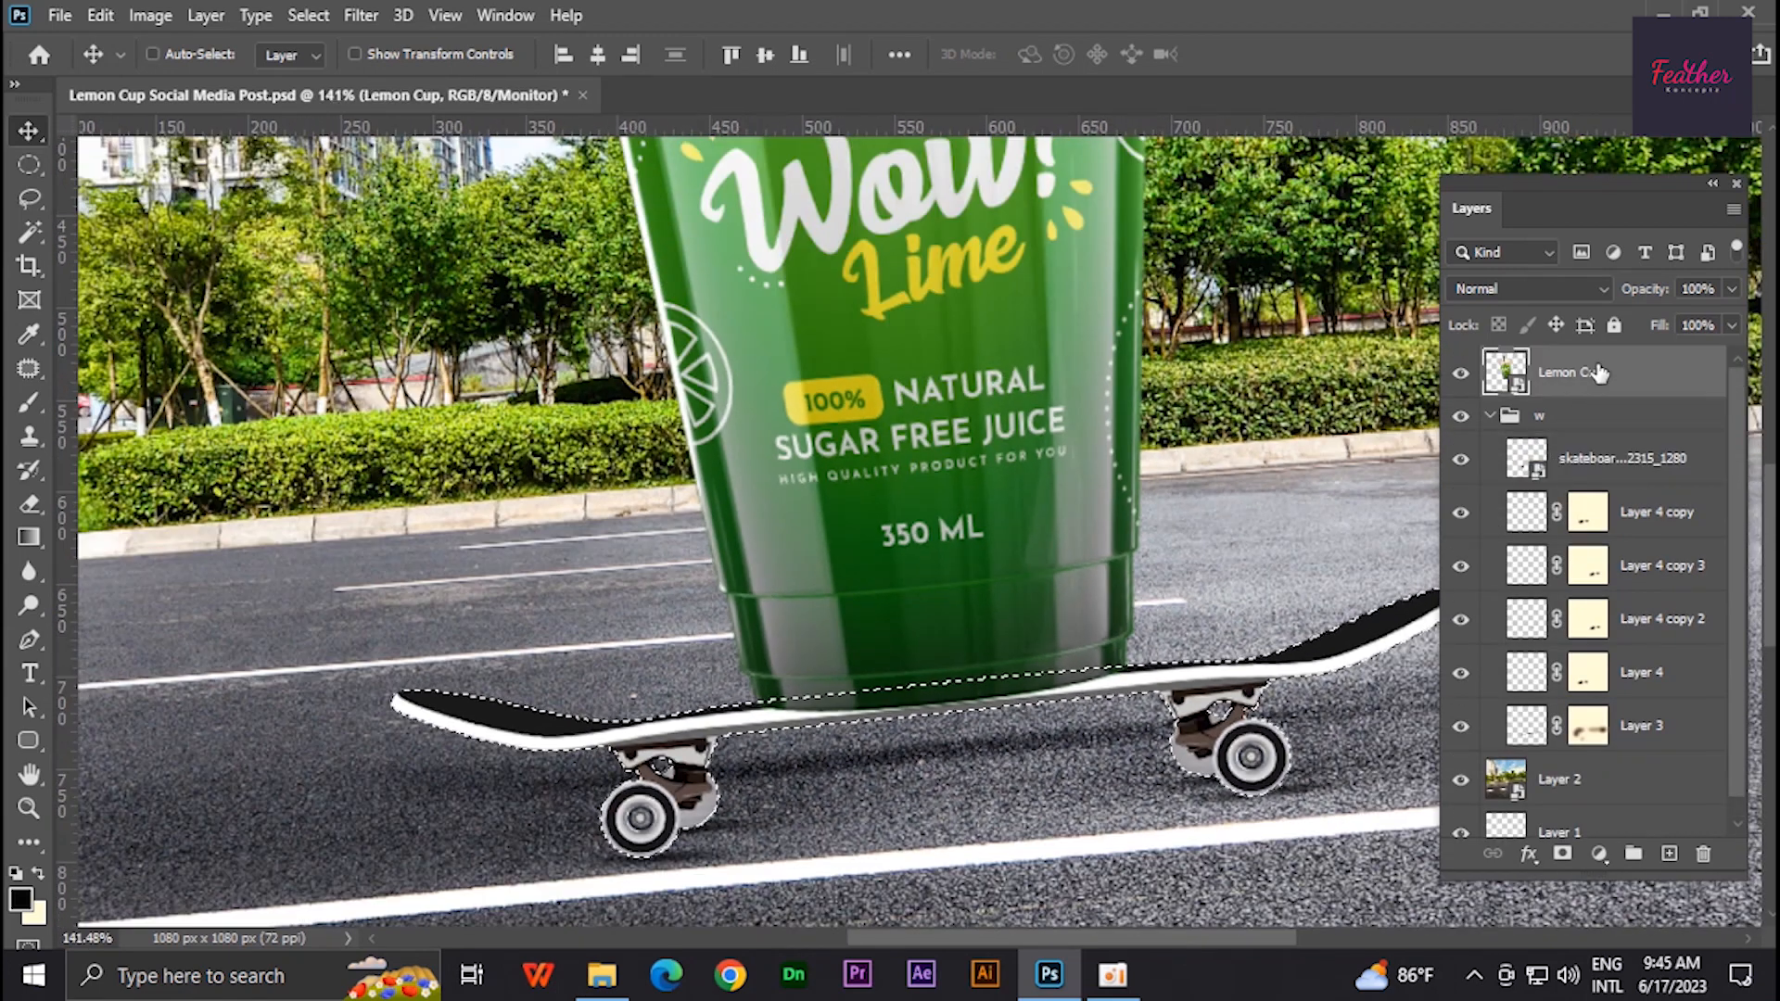
pyautogui.keyDown('alt'); pyautogui.click(1563, 854); pyautogui.keyUp('alt')
# - Rasterize the Lemon Cup layer
pyautogui.scroll(-2, 834, 611)
pyautogui.scroll(-3, 839, 619)
pyautogui.click(1489, 416)
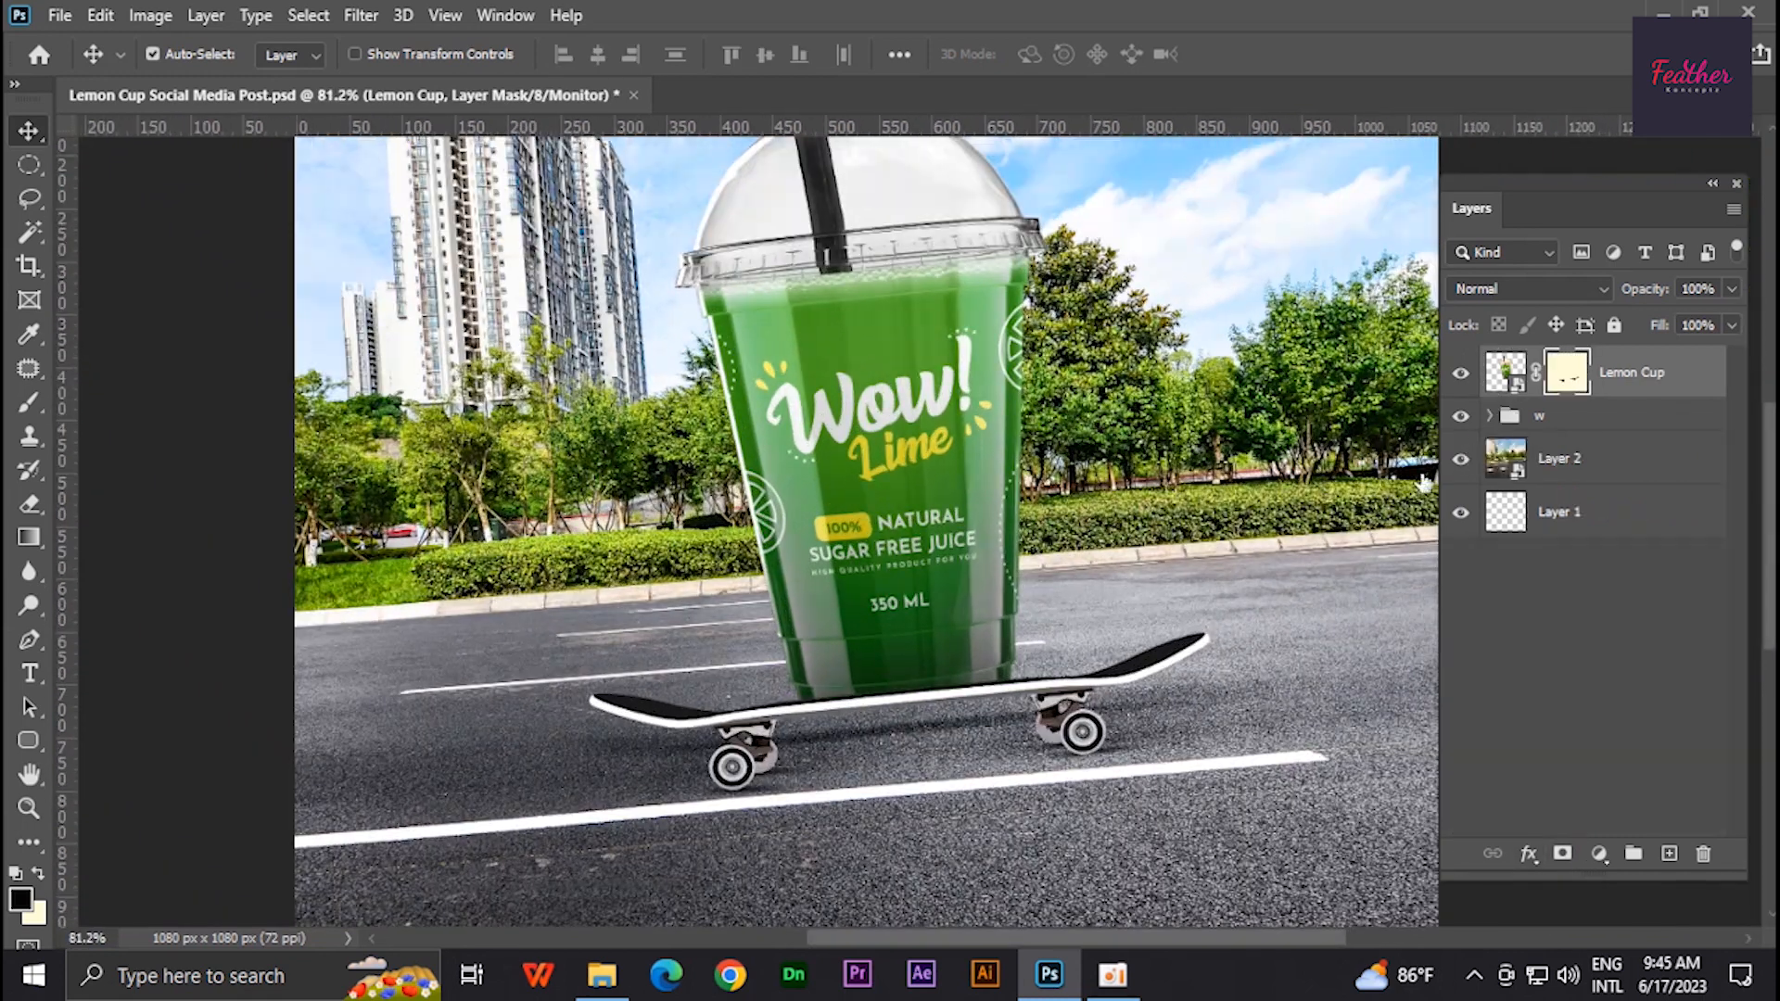
pyautogui.scroll(-2, 997, 486)
pyautogui.rightClick(1668, 375)
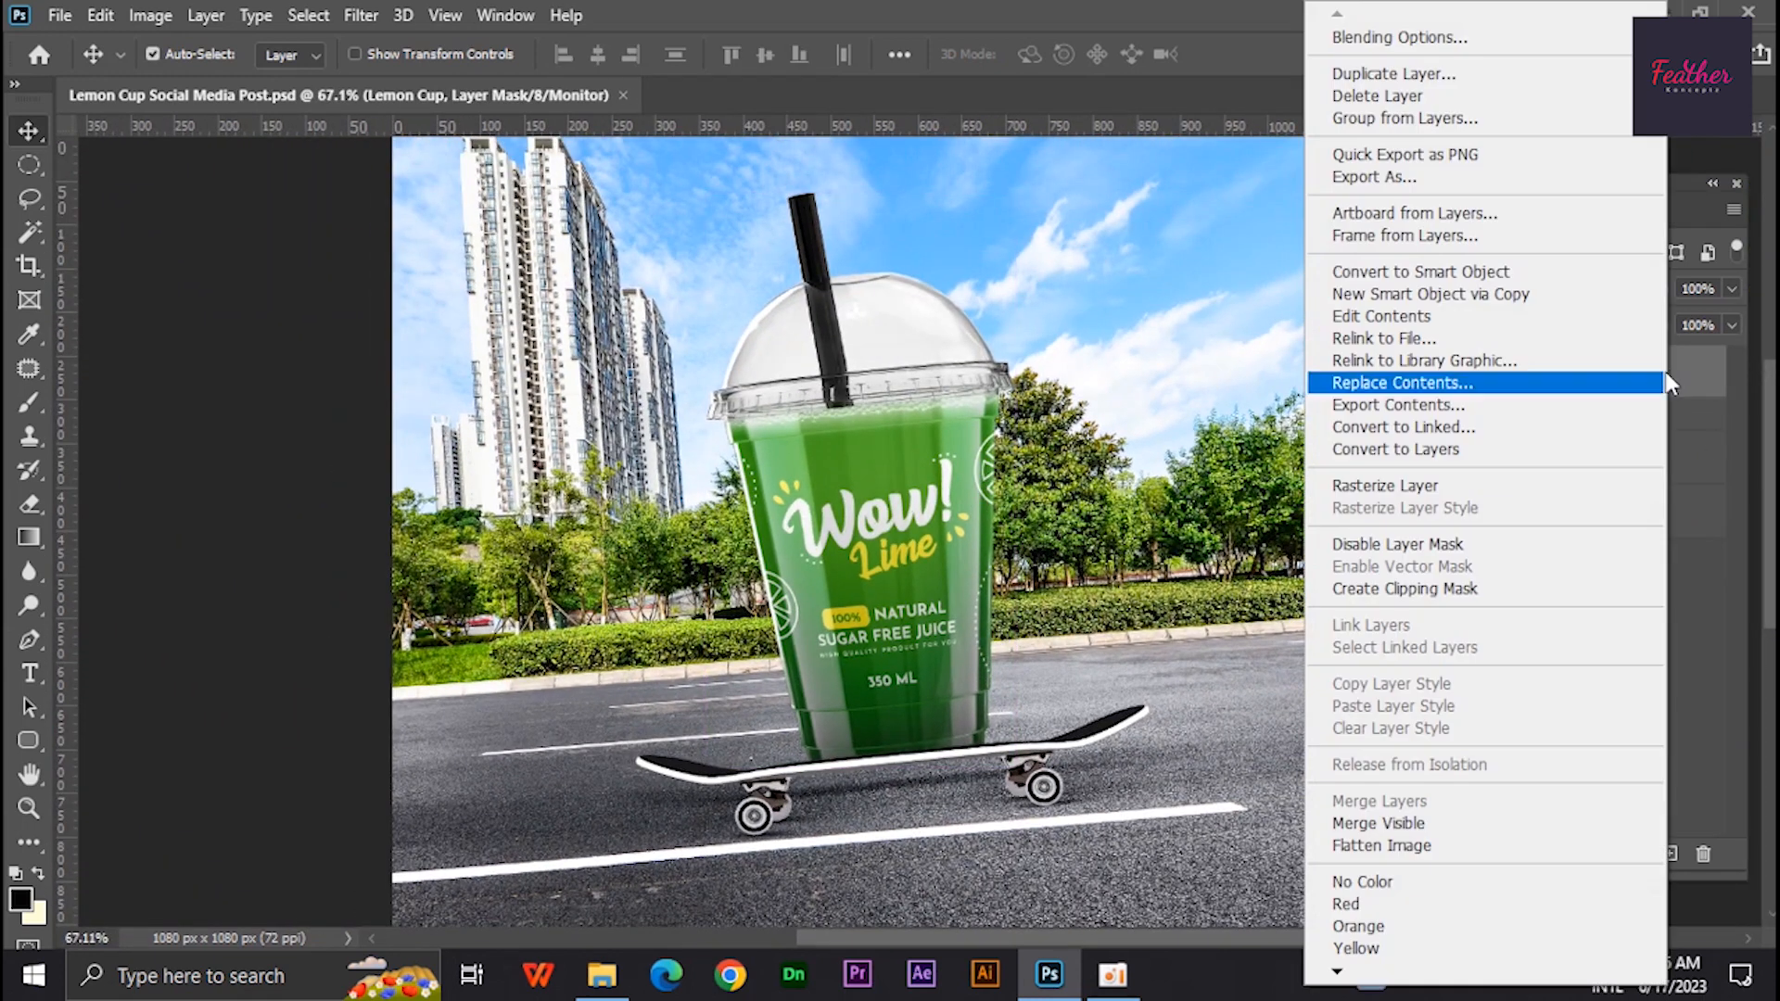
pyautogui.click(1502, 486)
# - Create a new layer with a black shadow shape, distort it across the road, and move it below the skateboard group
pyautogui.keyDown('ctrl'); pyautogui.click(1670, 854); pyautogui.keyUp('ctrl')
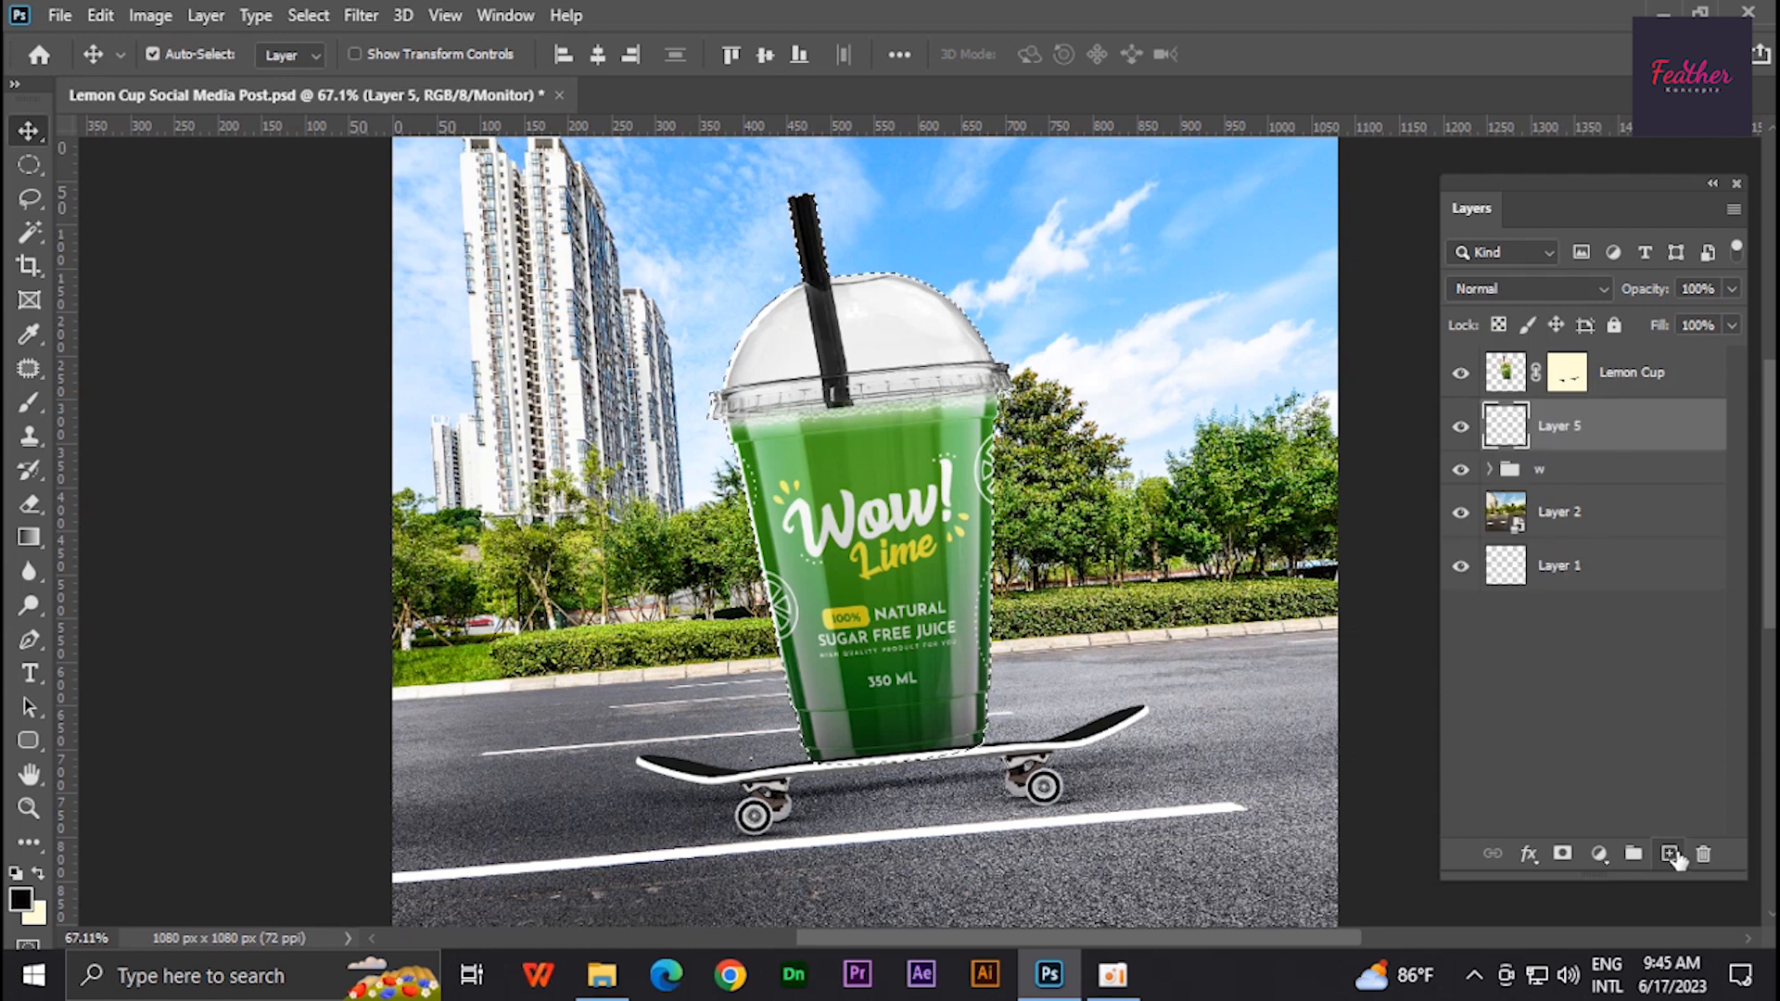
pyautogui.hotkey('ctrl', 't')
pyautogui.moveTo(862, 196); pyautogui.dragTo(1129, 660)
pyautogui.press('Return')
pyautogui.hotkey('ctrl', '[')
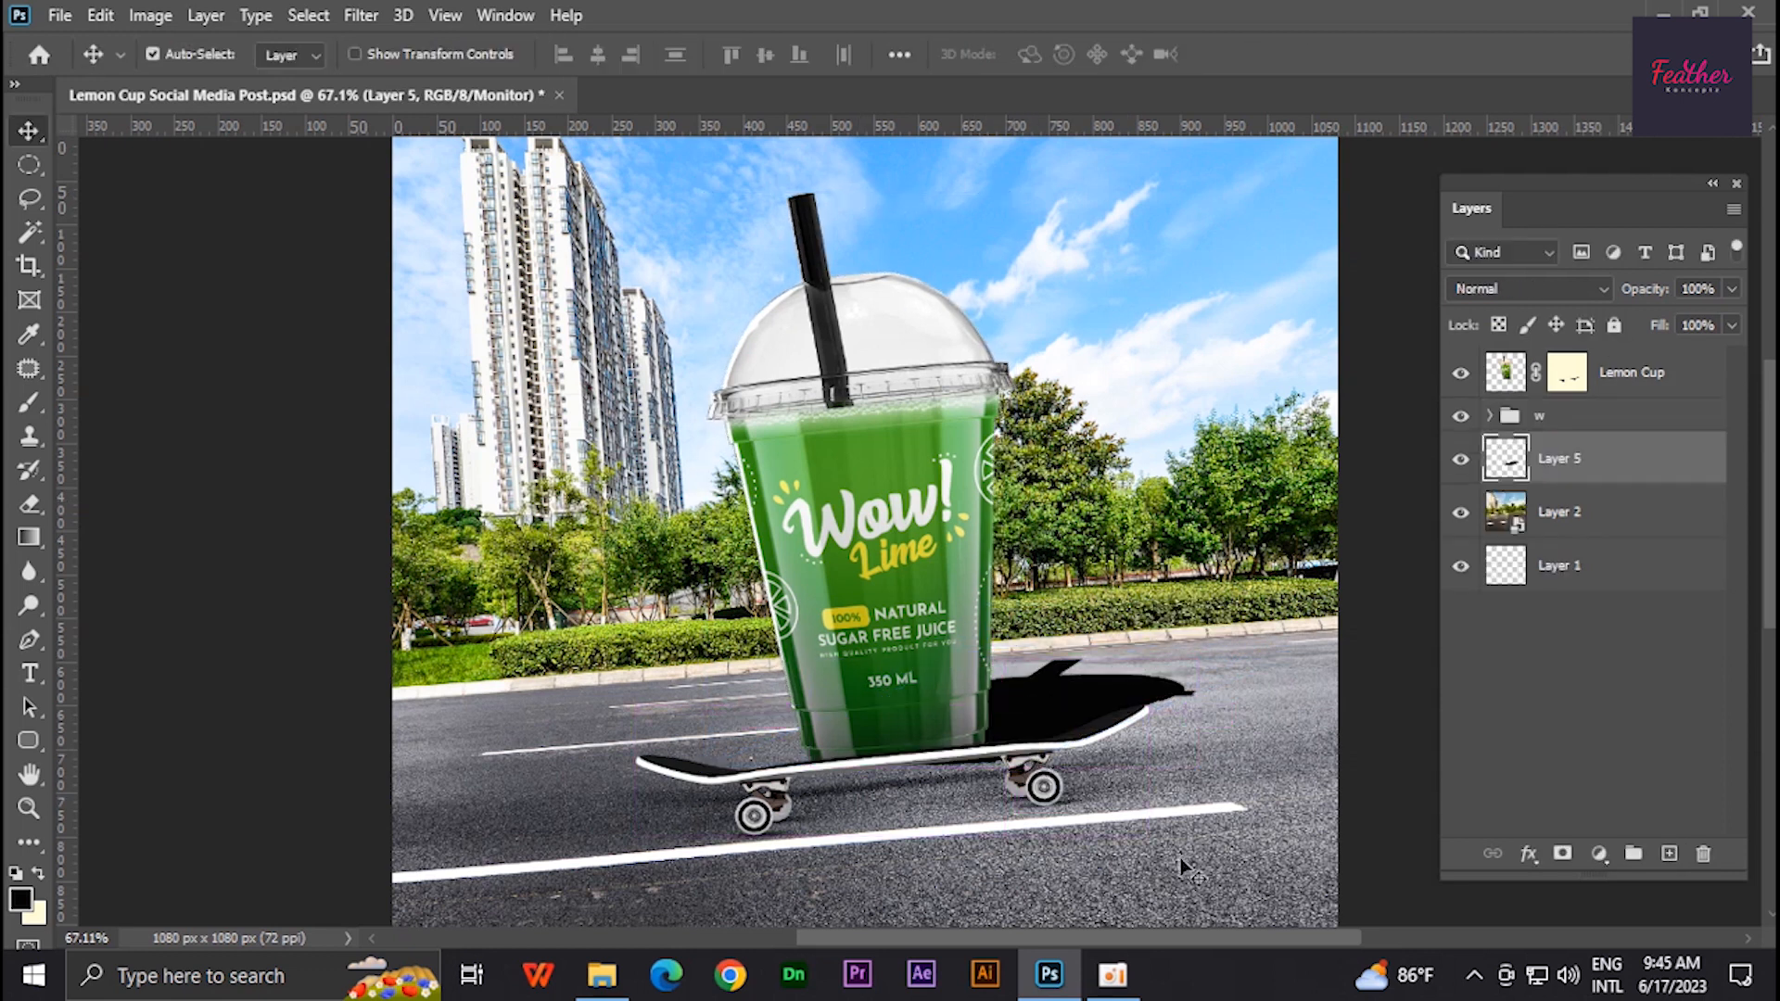
# - Apply Motion Blur to the shadow layer with an angle of 0° and a distance of 215 pixels
pyautogui.click(361, 15)
pyautogui.moveTo(390, 302)
pyautogui.click(755, 484)
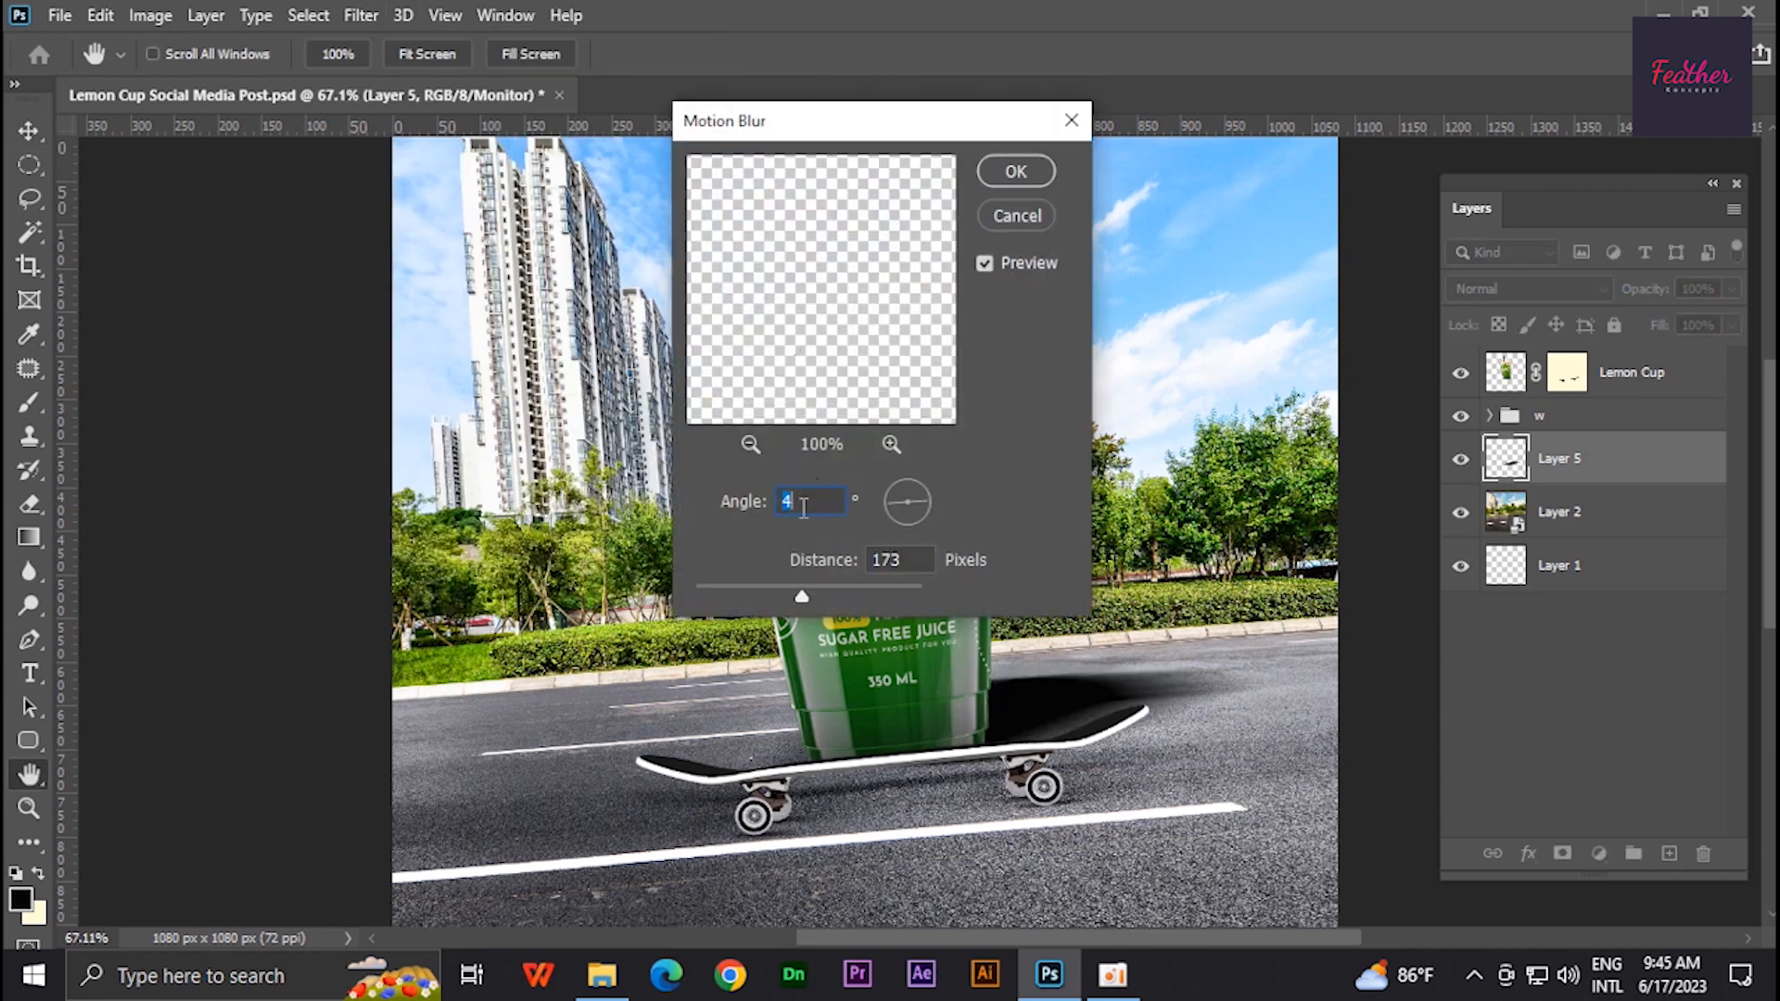
pyautogui.click(926, 495)
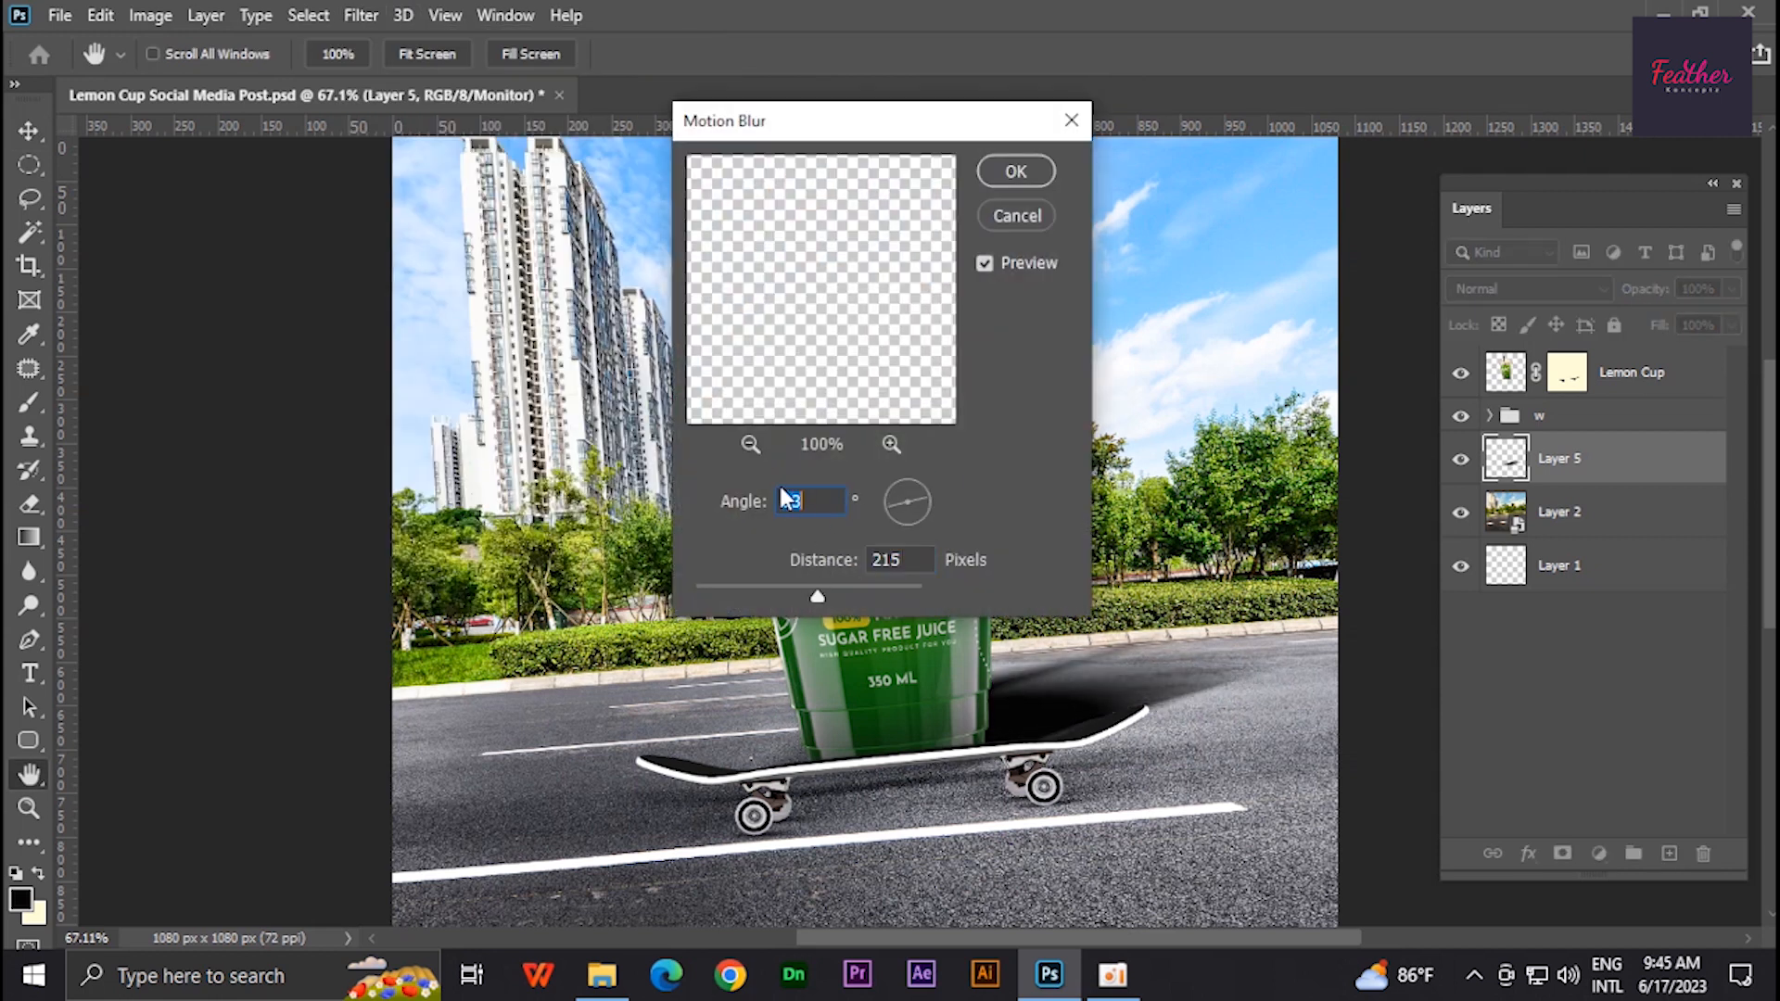
pyautogui.write('0')
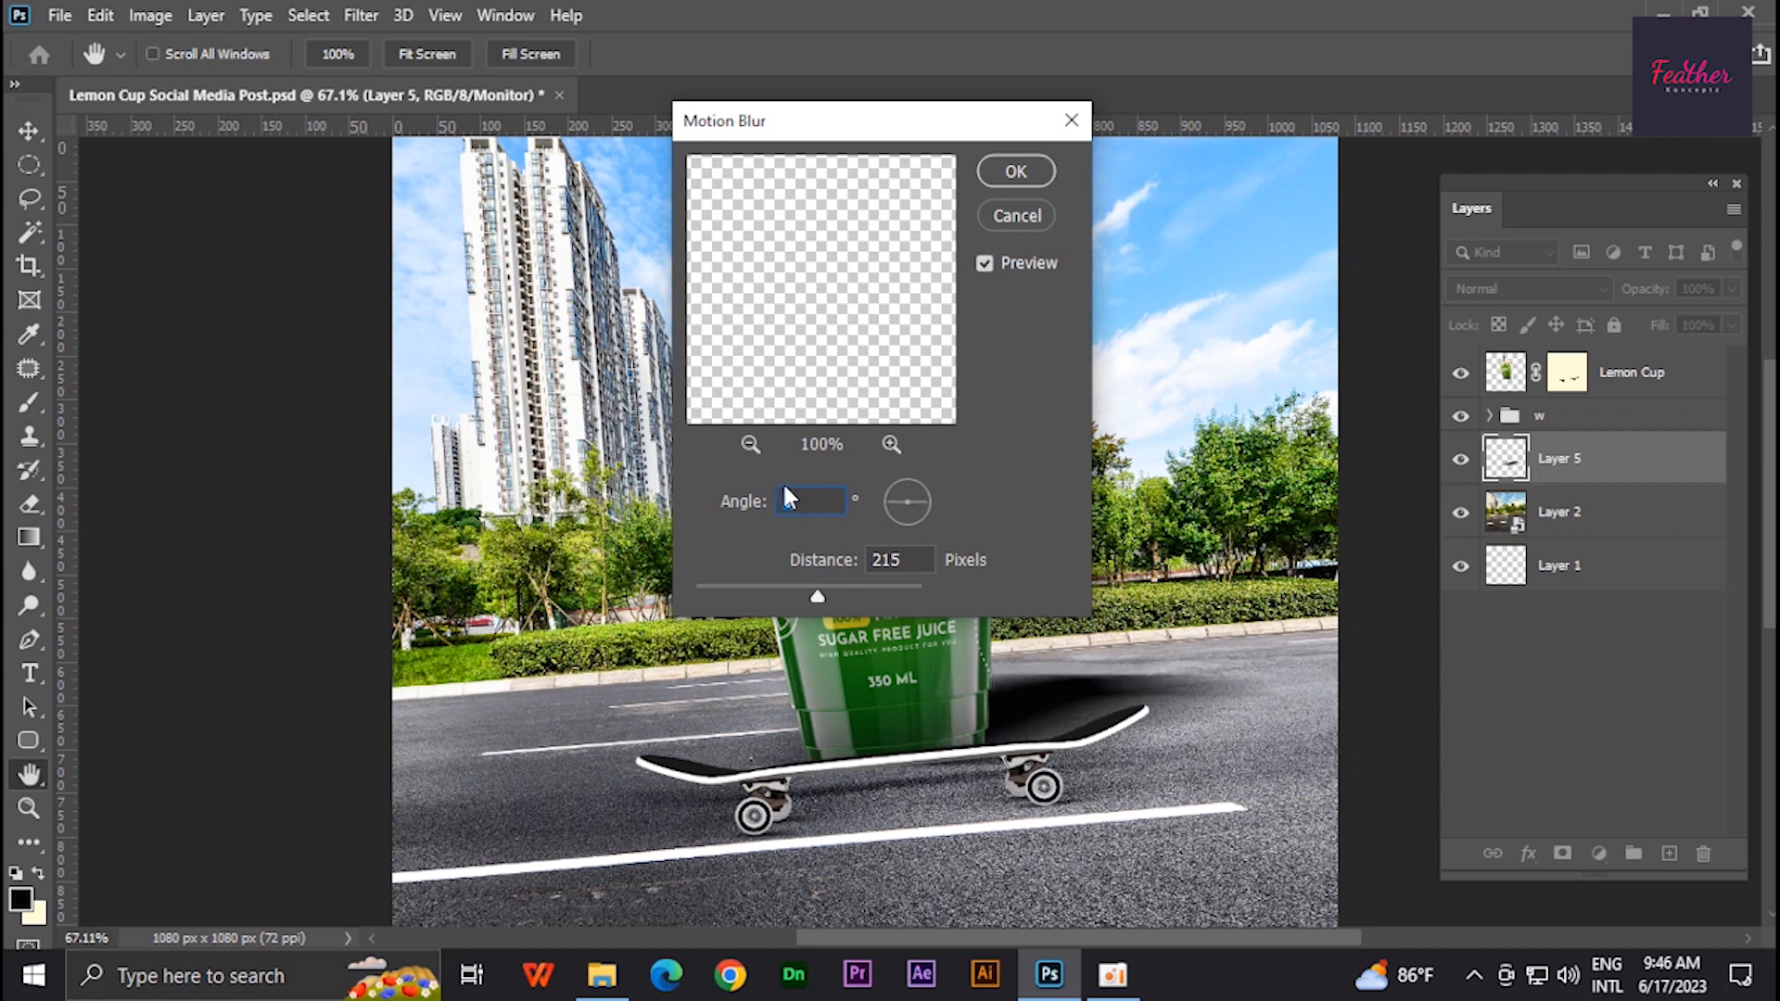
pyautogui.click(1021, 175)
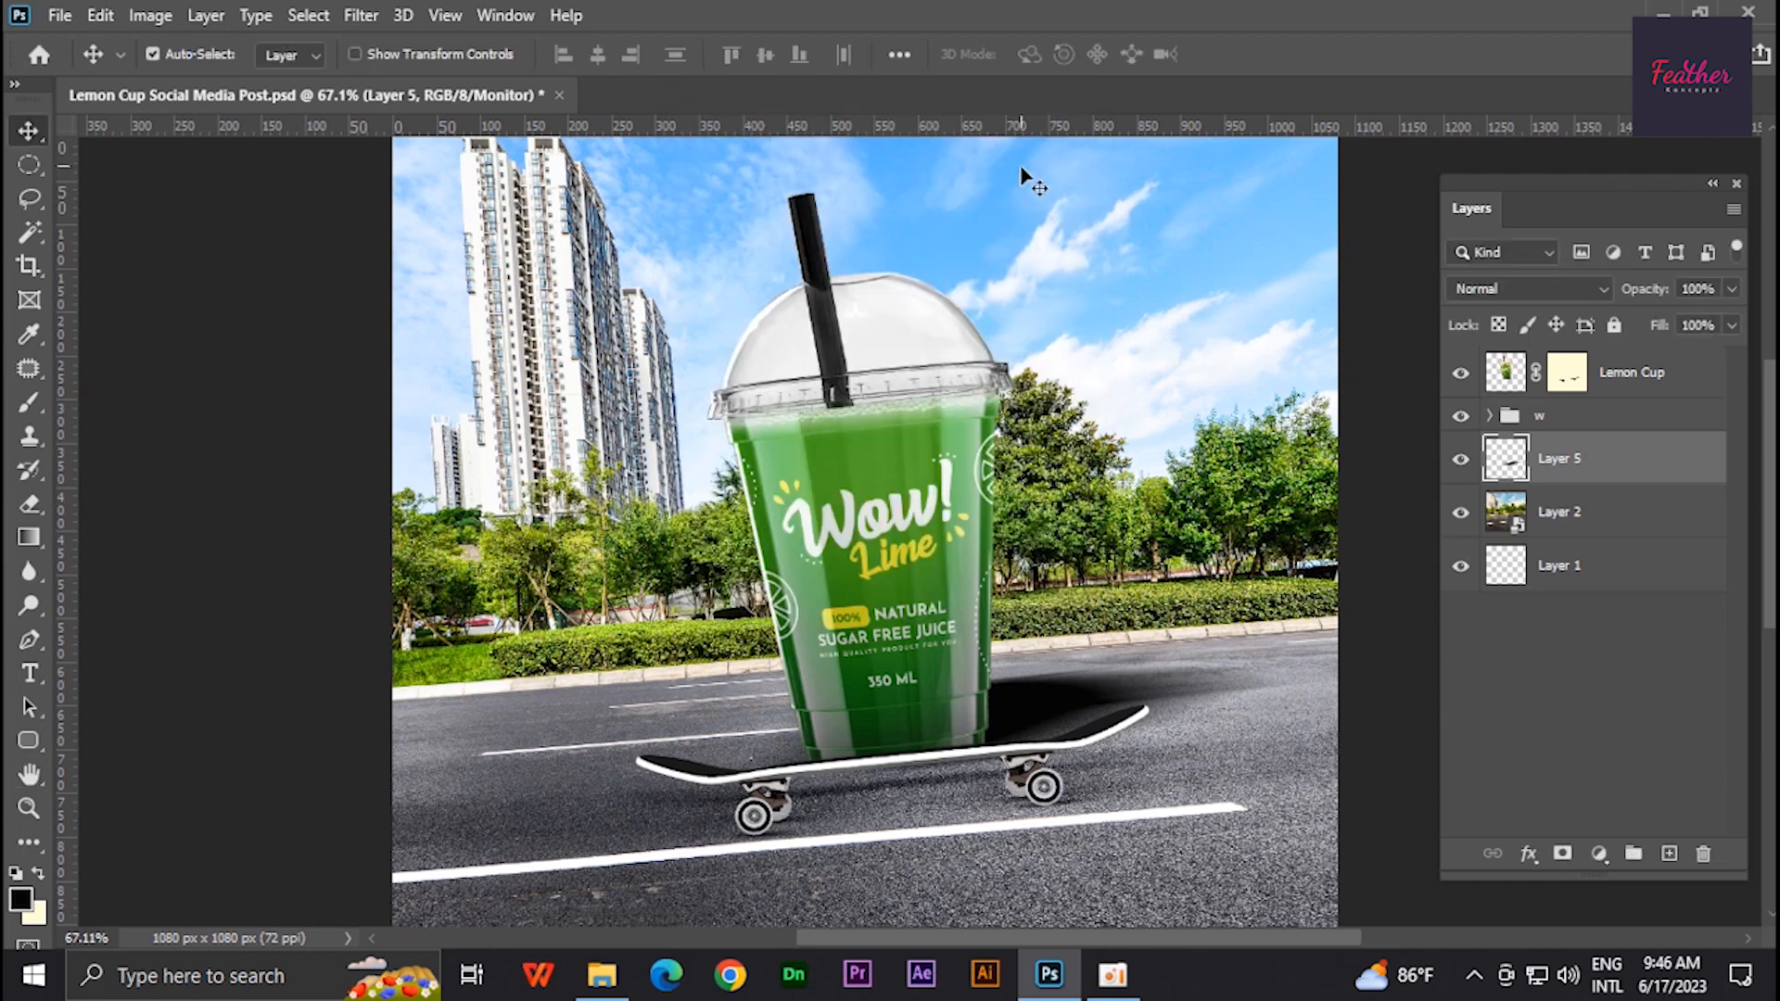
# - Add a layer mask to the shadow layer and brush out part of the shadow
pyautogui.click(1563, 852)
pyautogui.press('b')
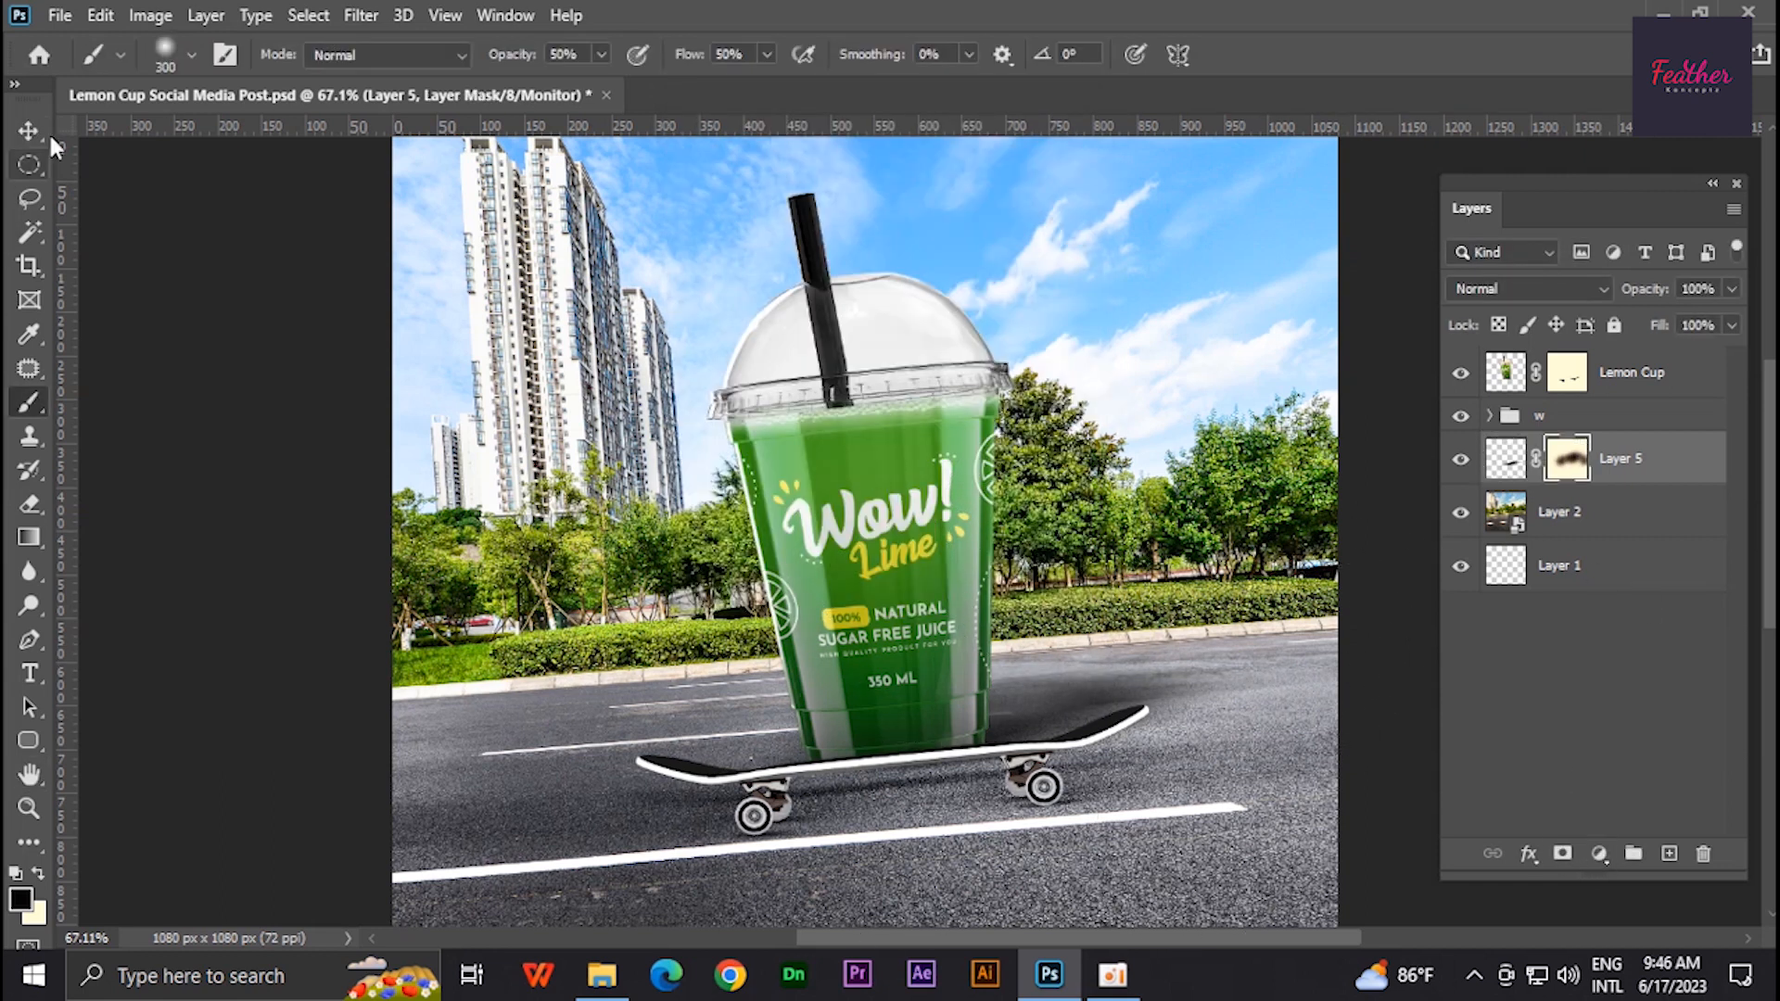
pyautogui.click(29, 130)
pyautogui.click(855, 797)
# - Set the shadow layer's blend mode to Vivid Light
pyautogui.click(1489, 408)
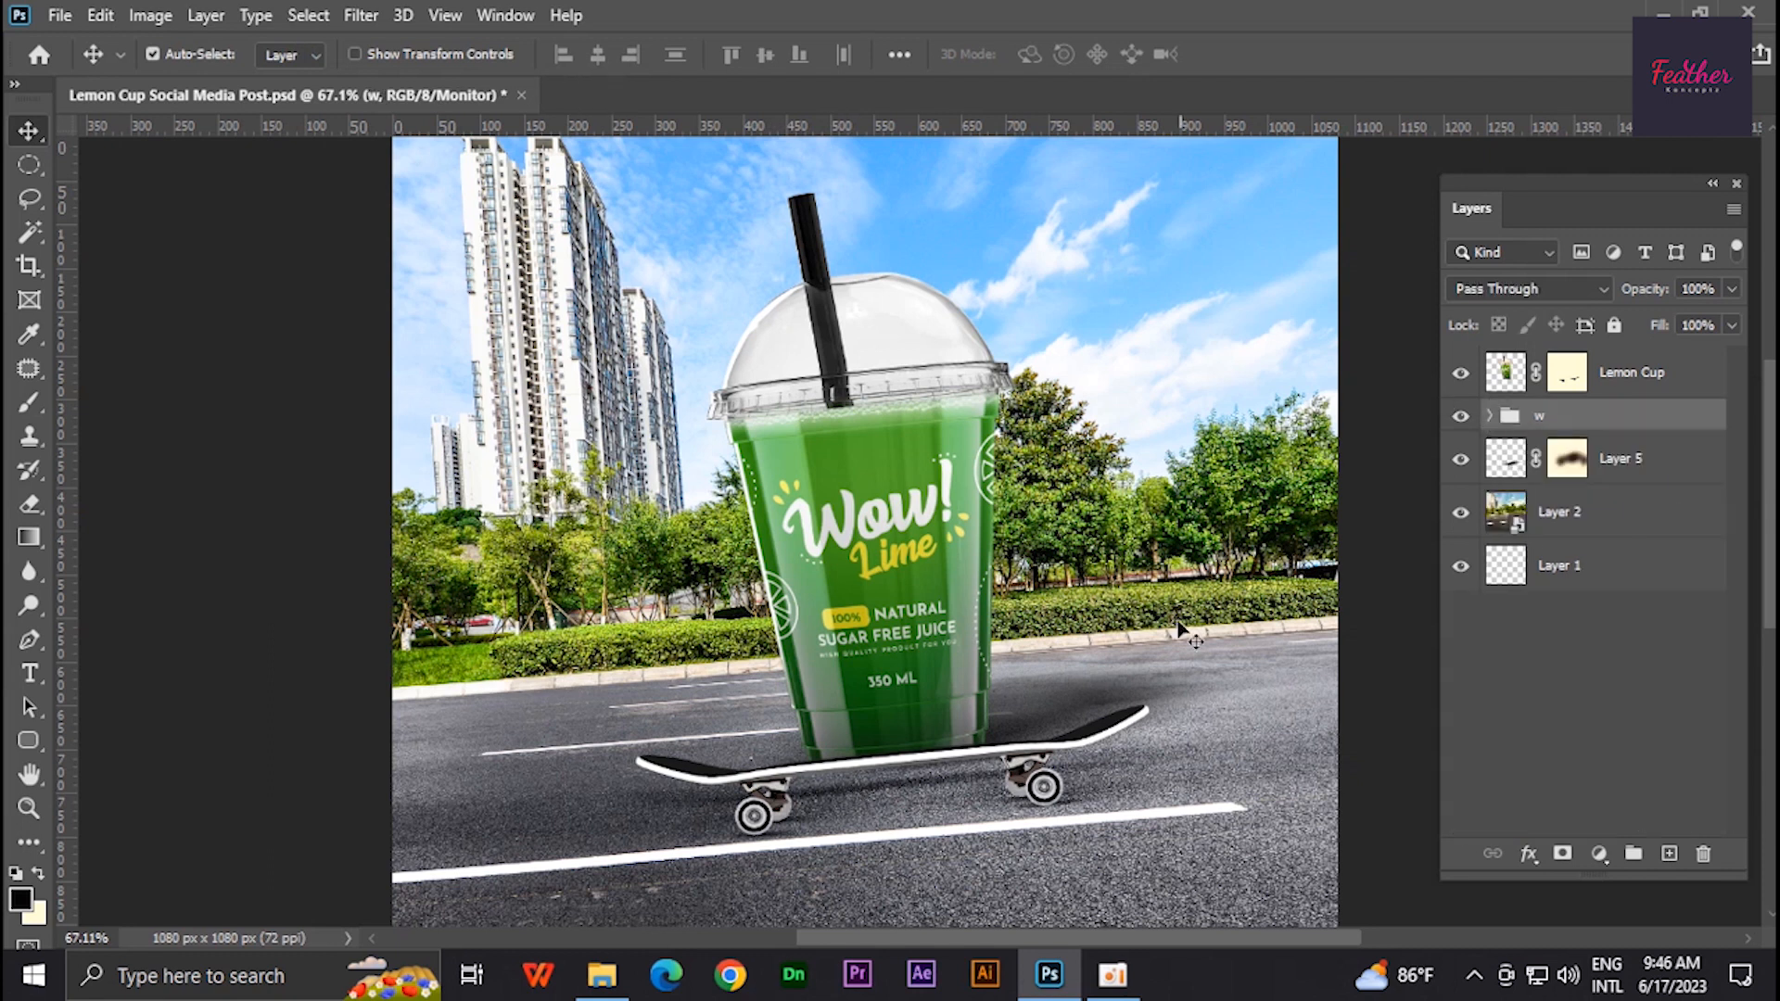
pyautogui.click(1576, 457)
pyautogui.click(1530, 288)
pyautogui.click(1530, 623)
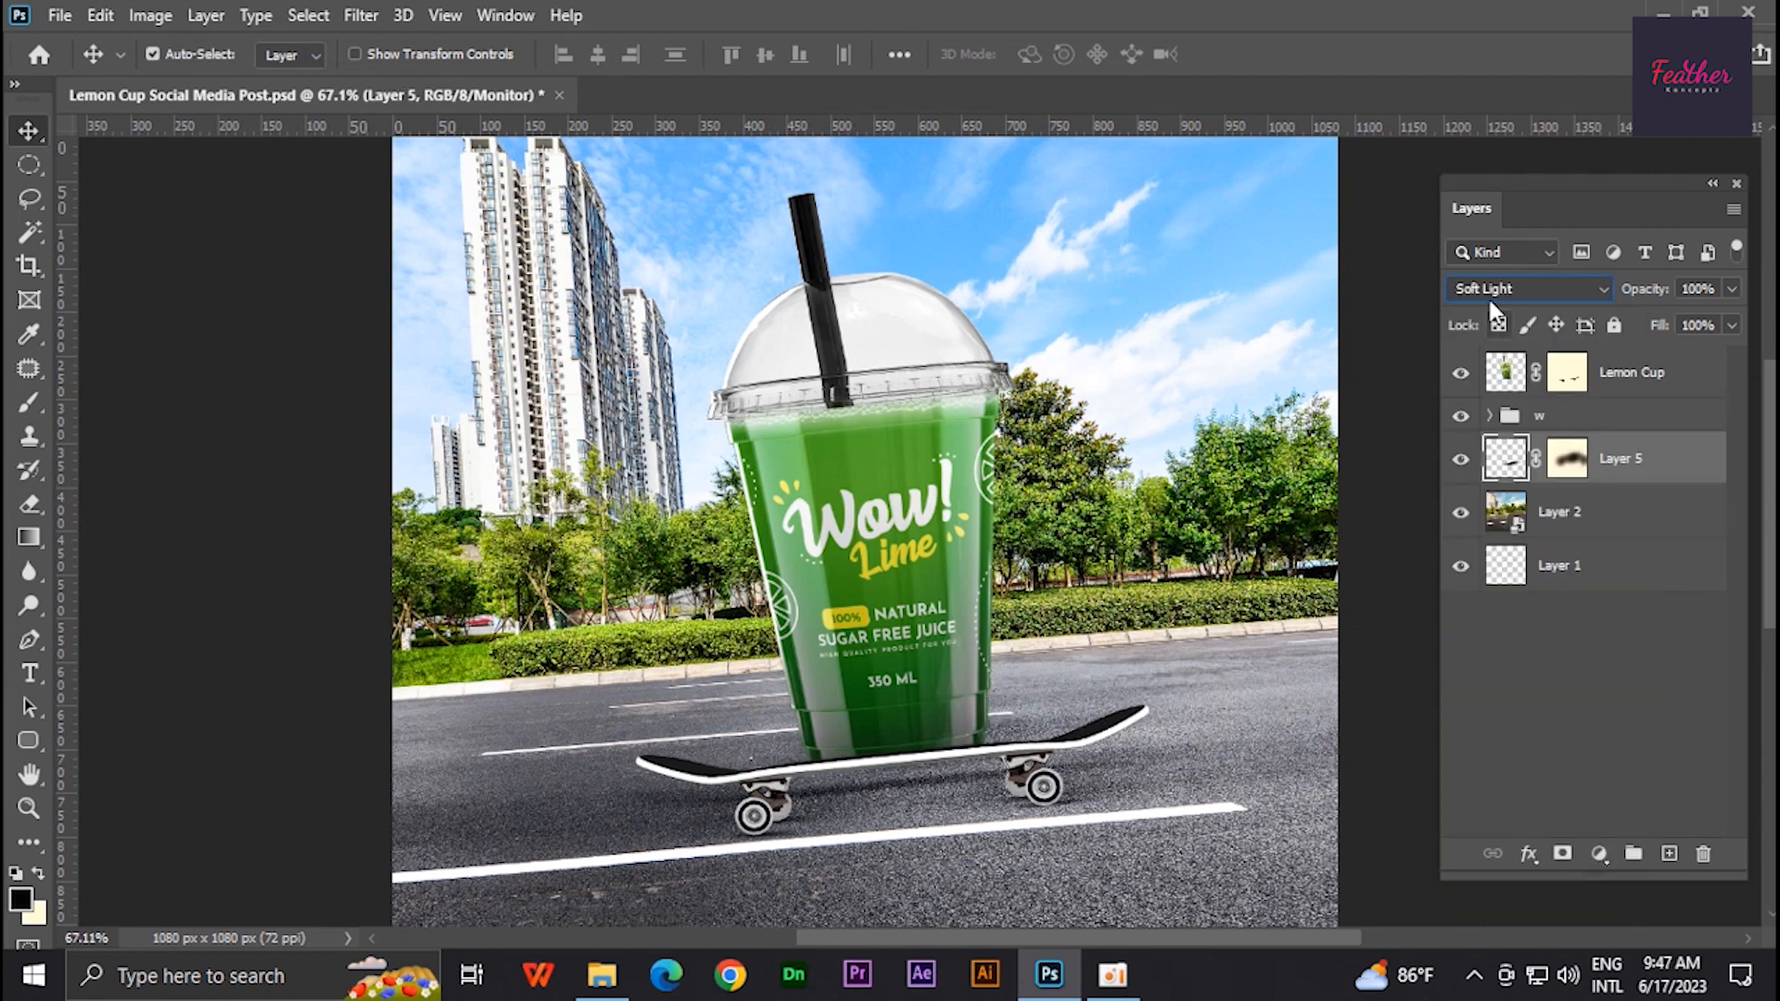
pyautogui.scroll(5, 1489, 286)
pyautogui.scroll(-7, 1482, 292)
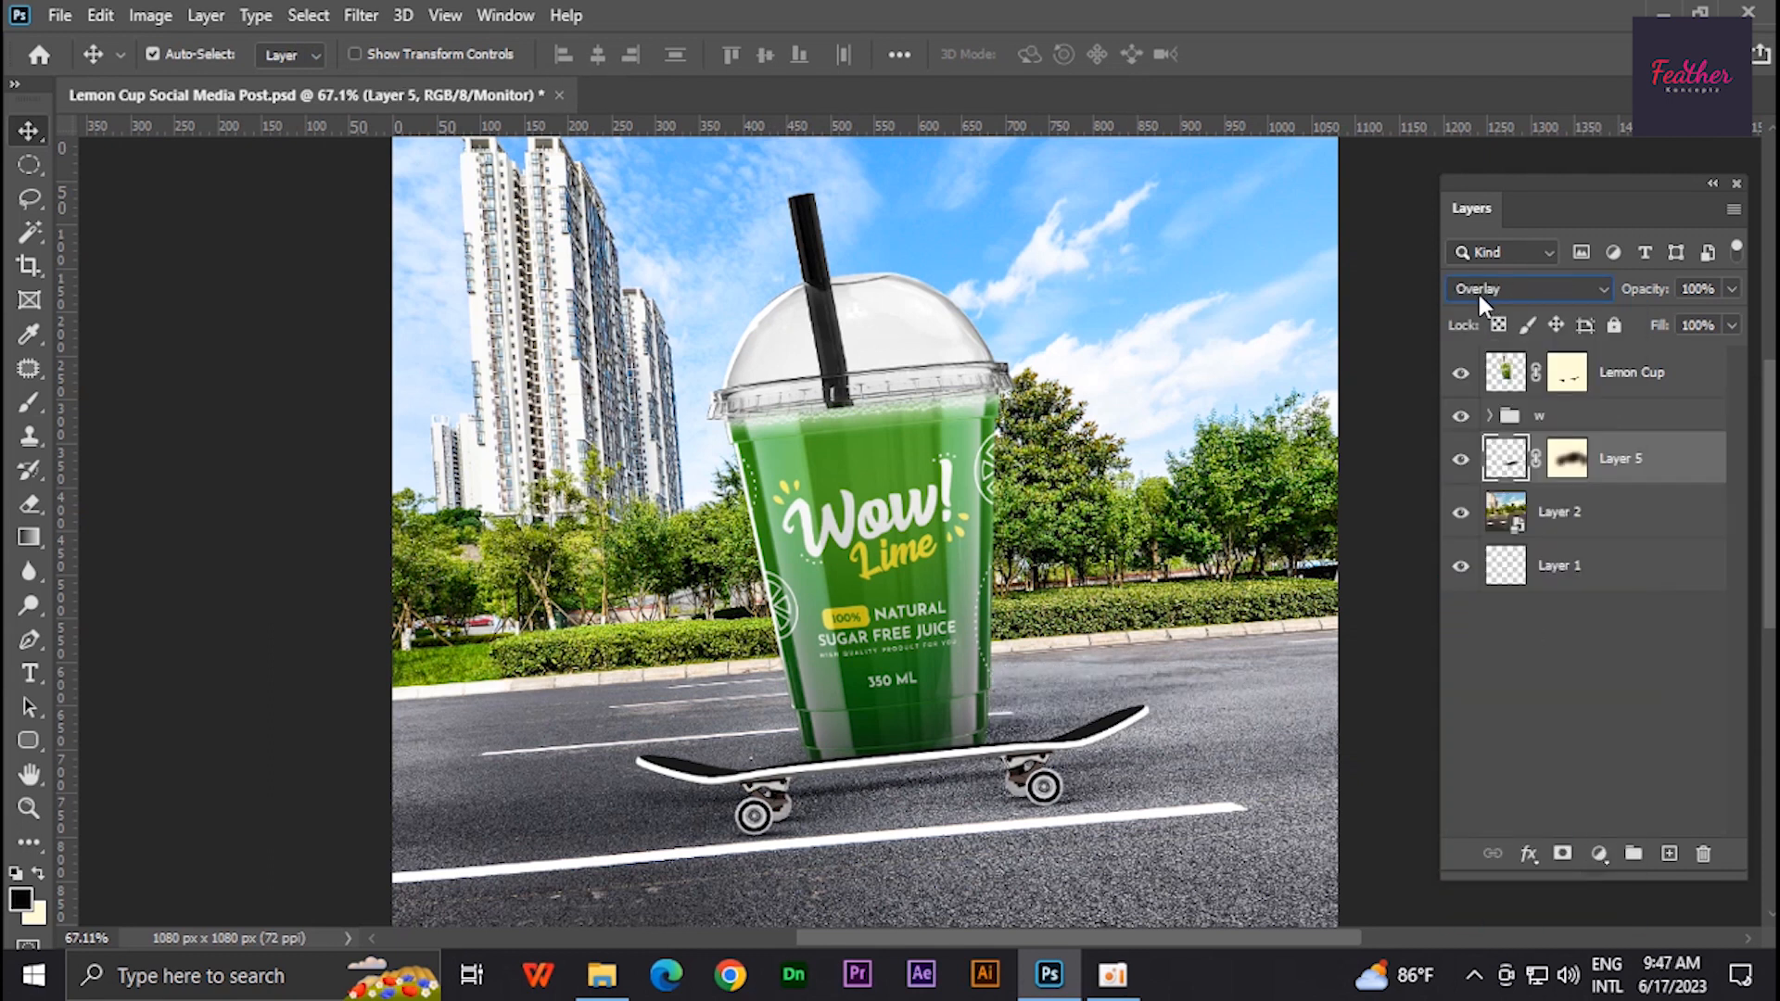
pyautogui.scroll(-2, 1195, 478)
pyautogui.scroll(1, 1196, 478)
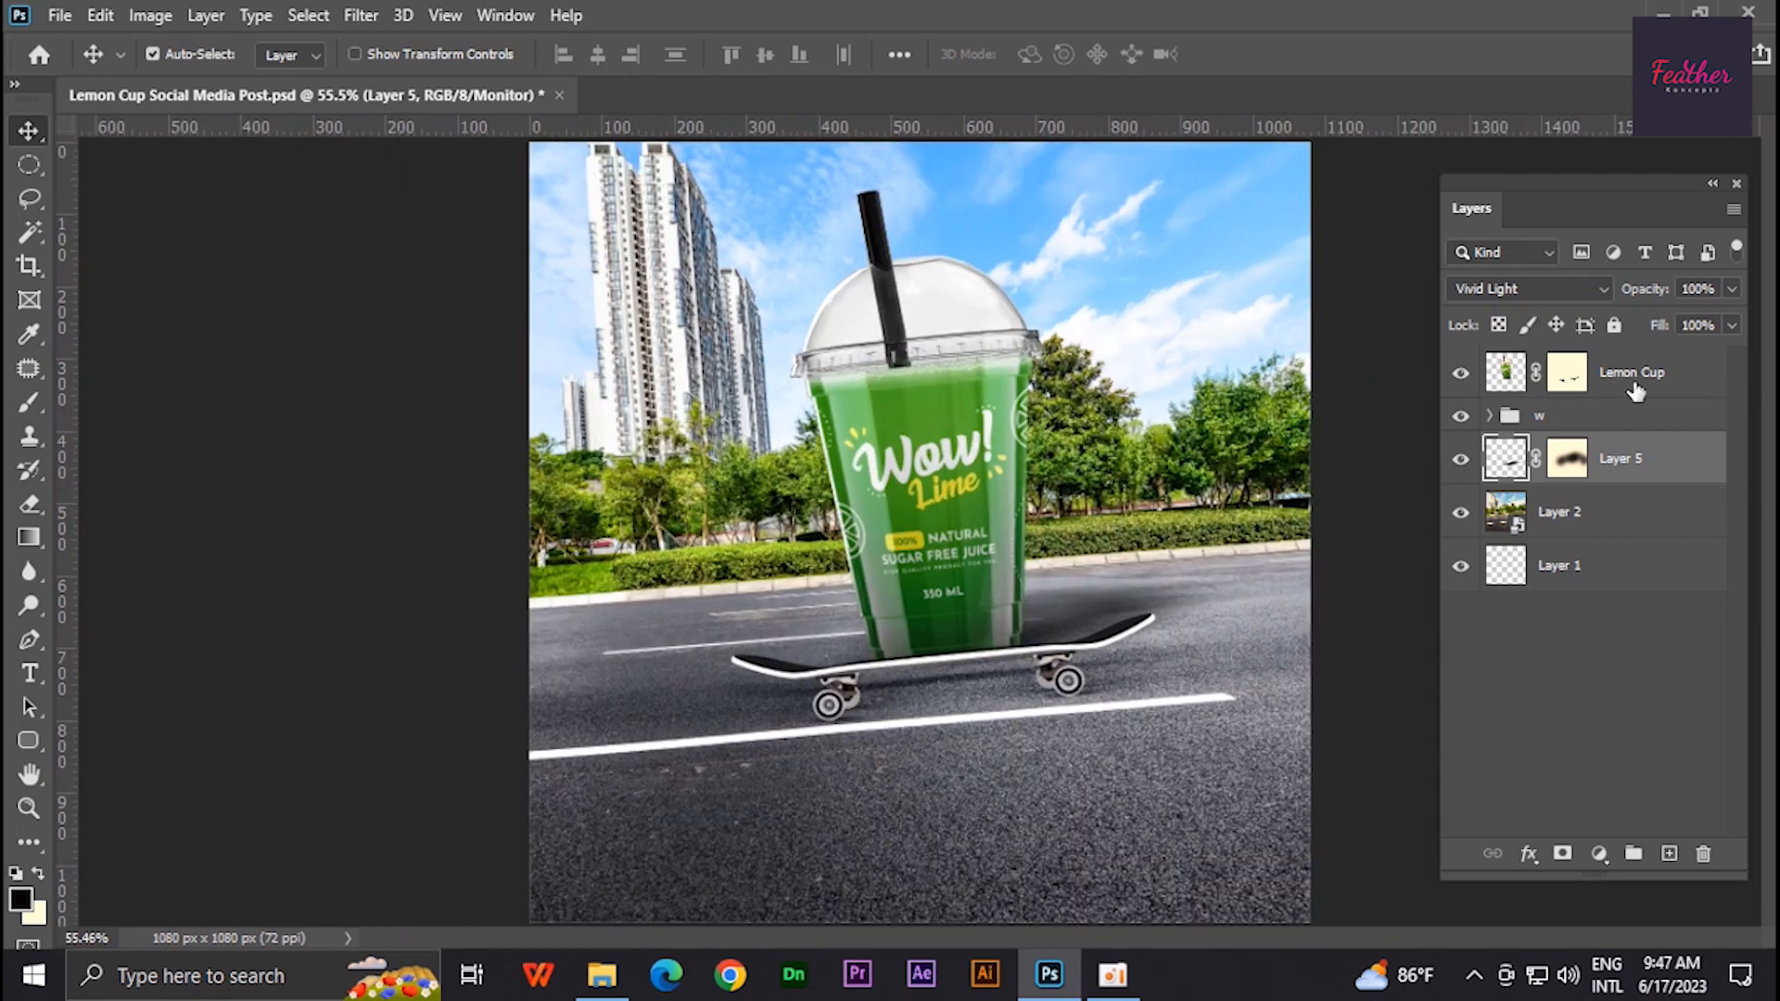
pyautogui.scroll(-1, 1264, 456)
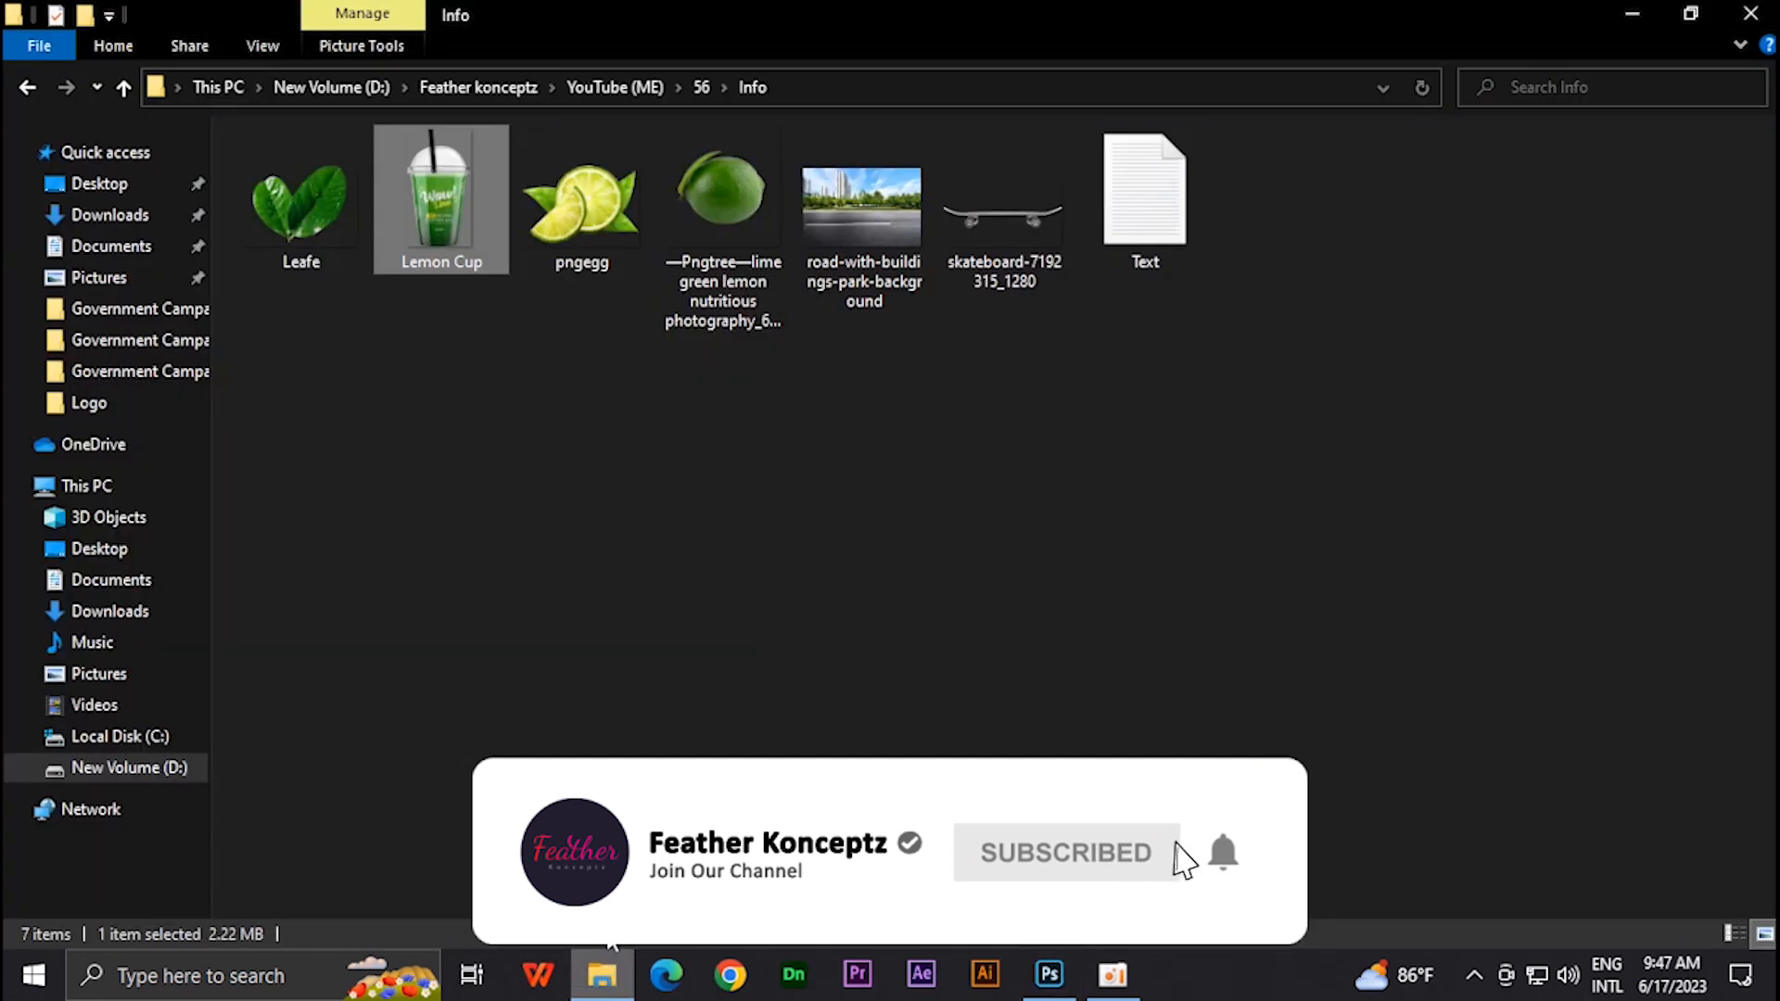
# - Copy the text from the Text file and paste it as a new text layer below the skateboard
pyautogui.doubleClick(1144, 198)
pyautogui.moveTo(1179, 199); pyautogui.dragTo(936, 213)
pyautogui.hotkey('ctrl', 'c')
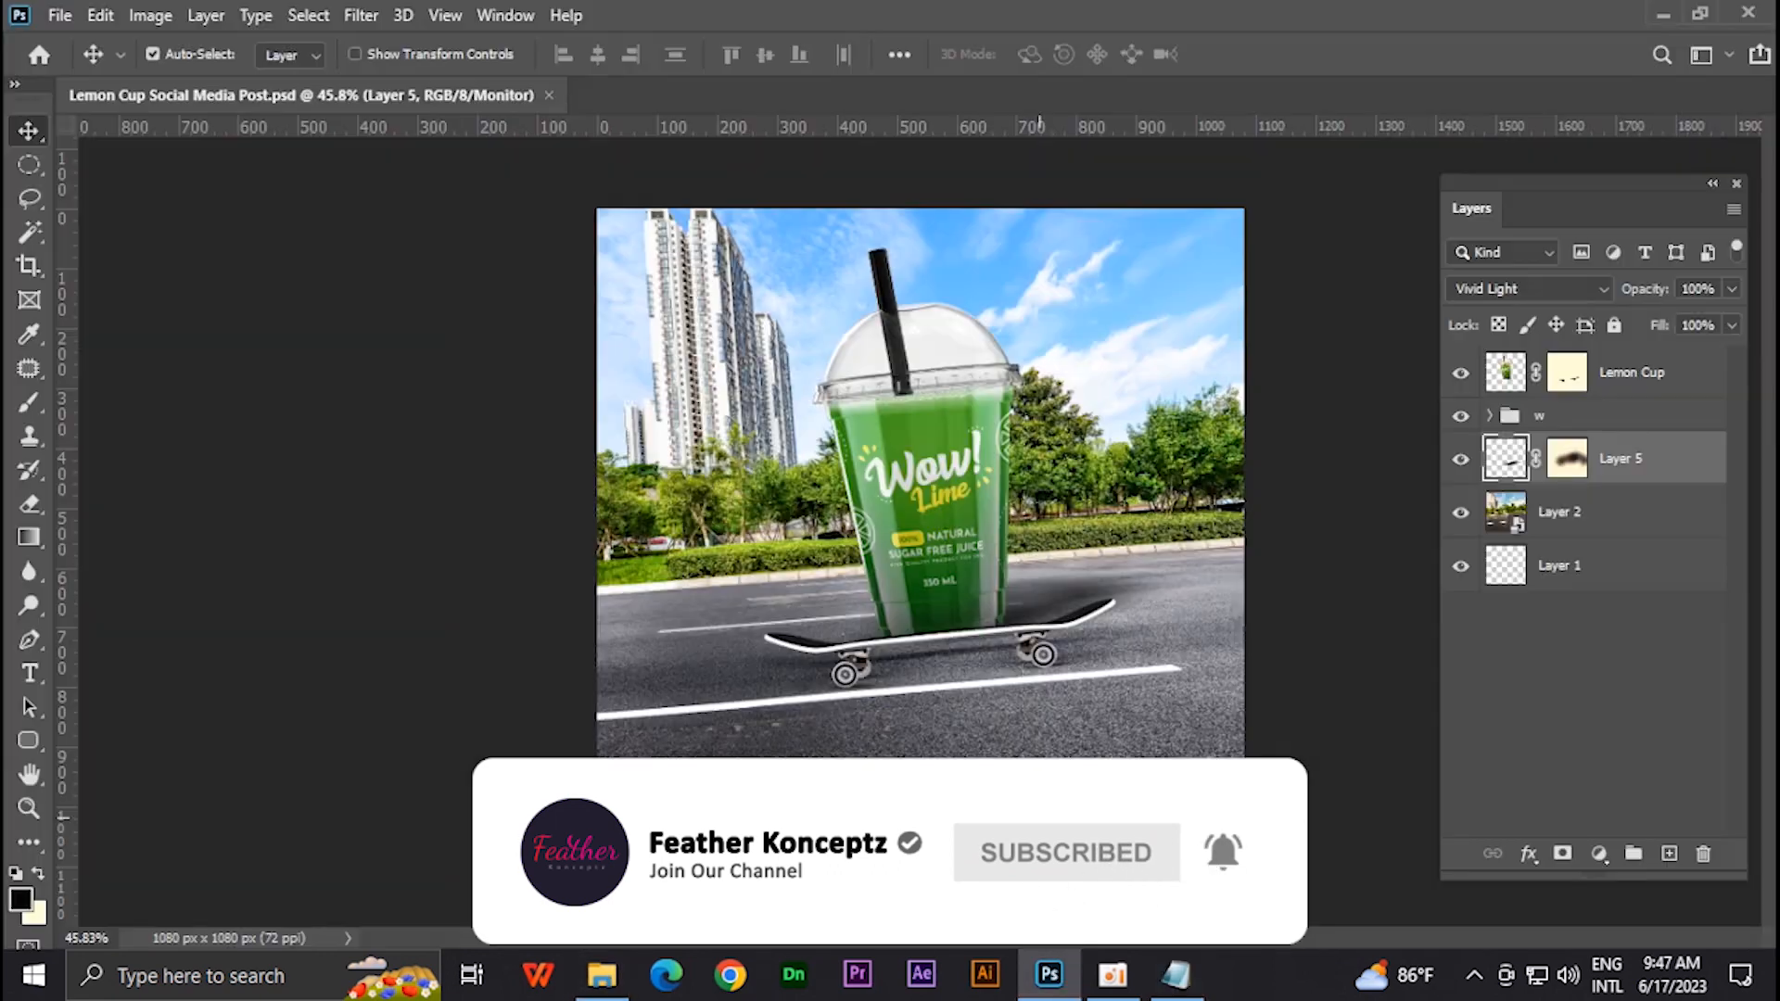
pyautogui.scroll(2, 925, 532)
pyautogui.press('t')
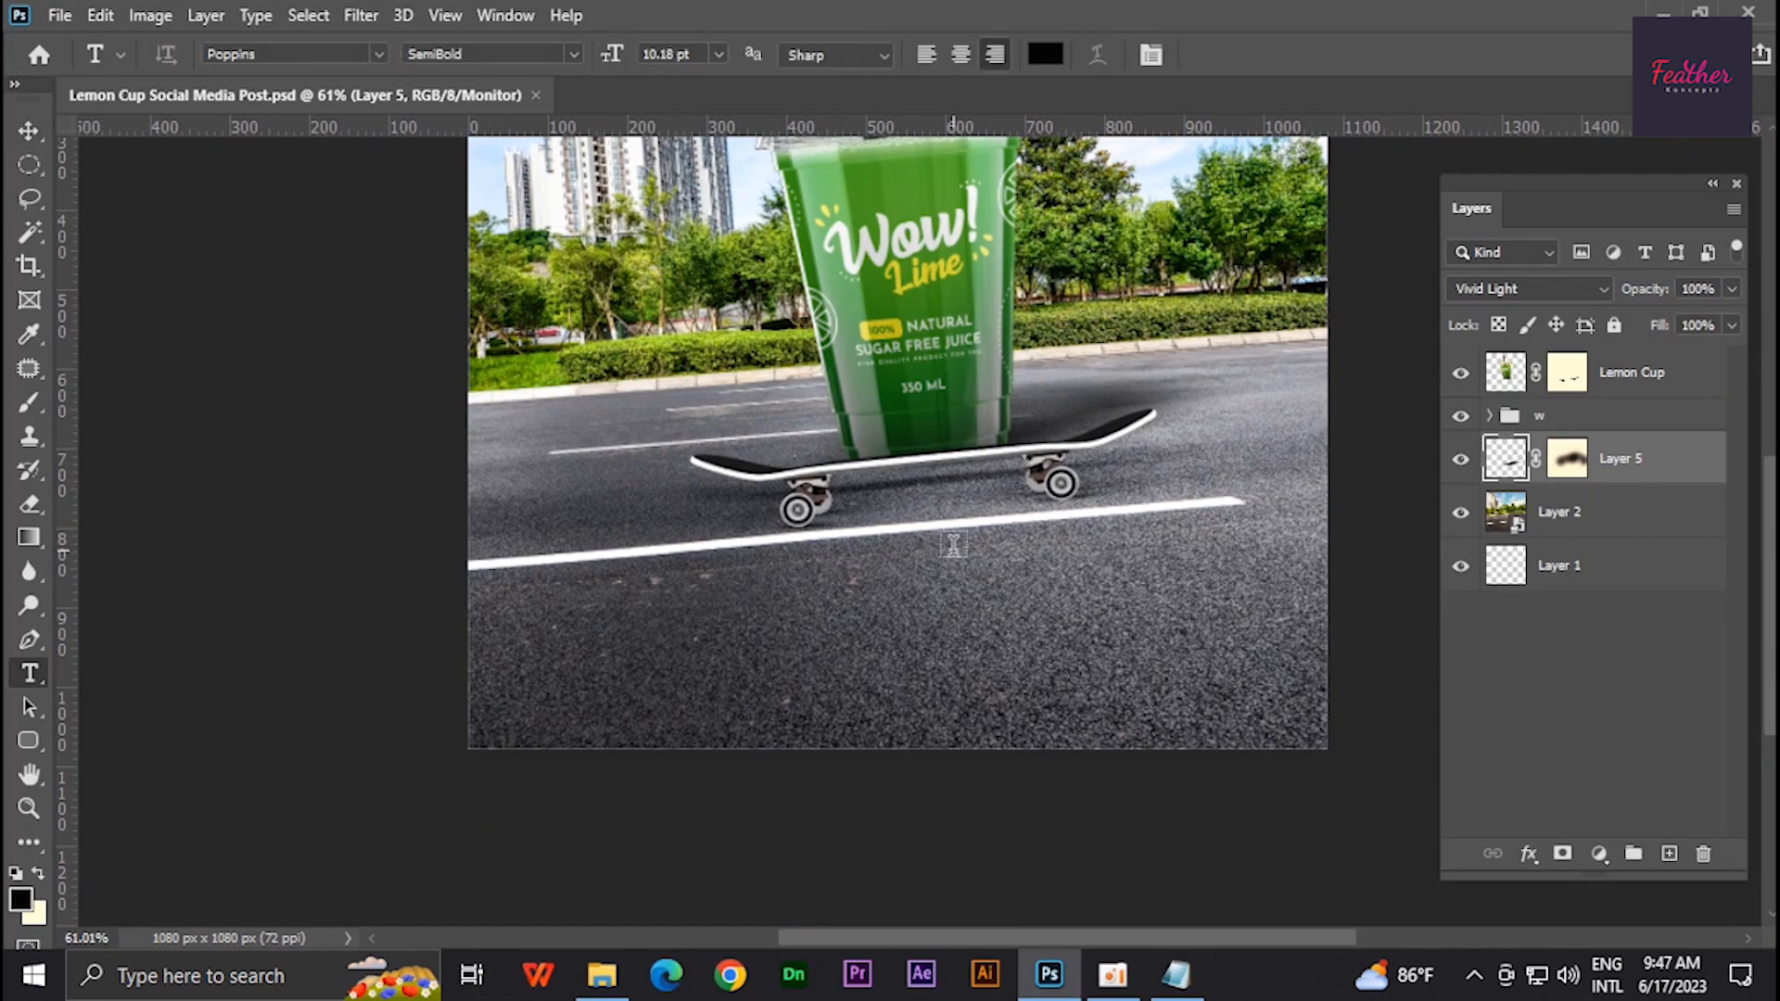
pyautogui.click(964, 592)
pyautogui.hotkey('ctrl', 'v')
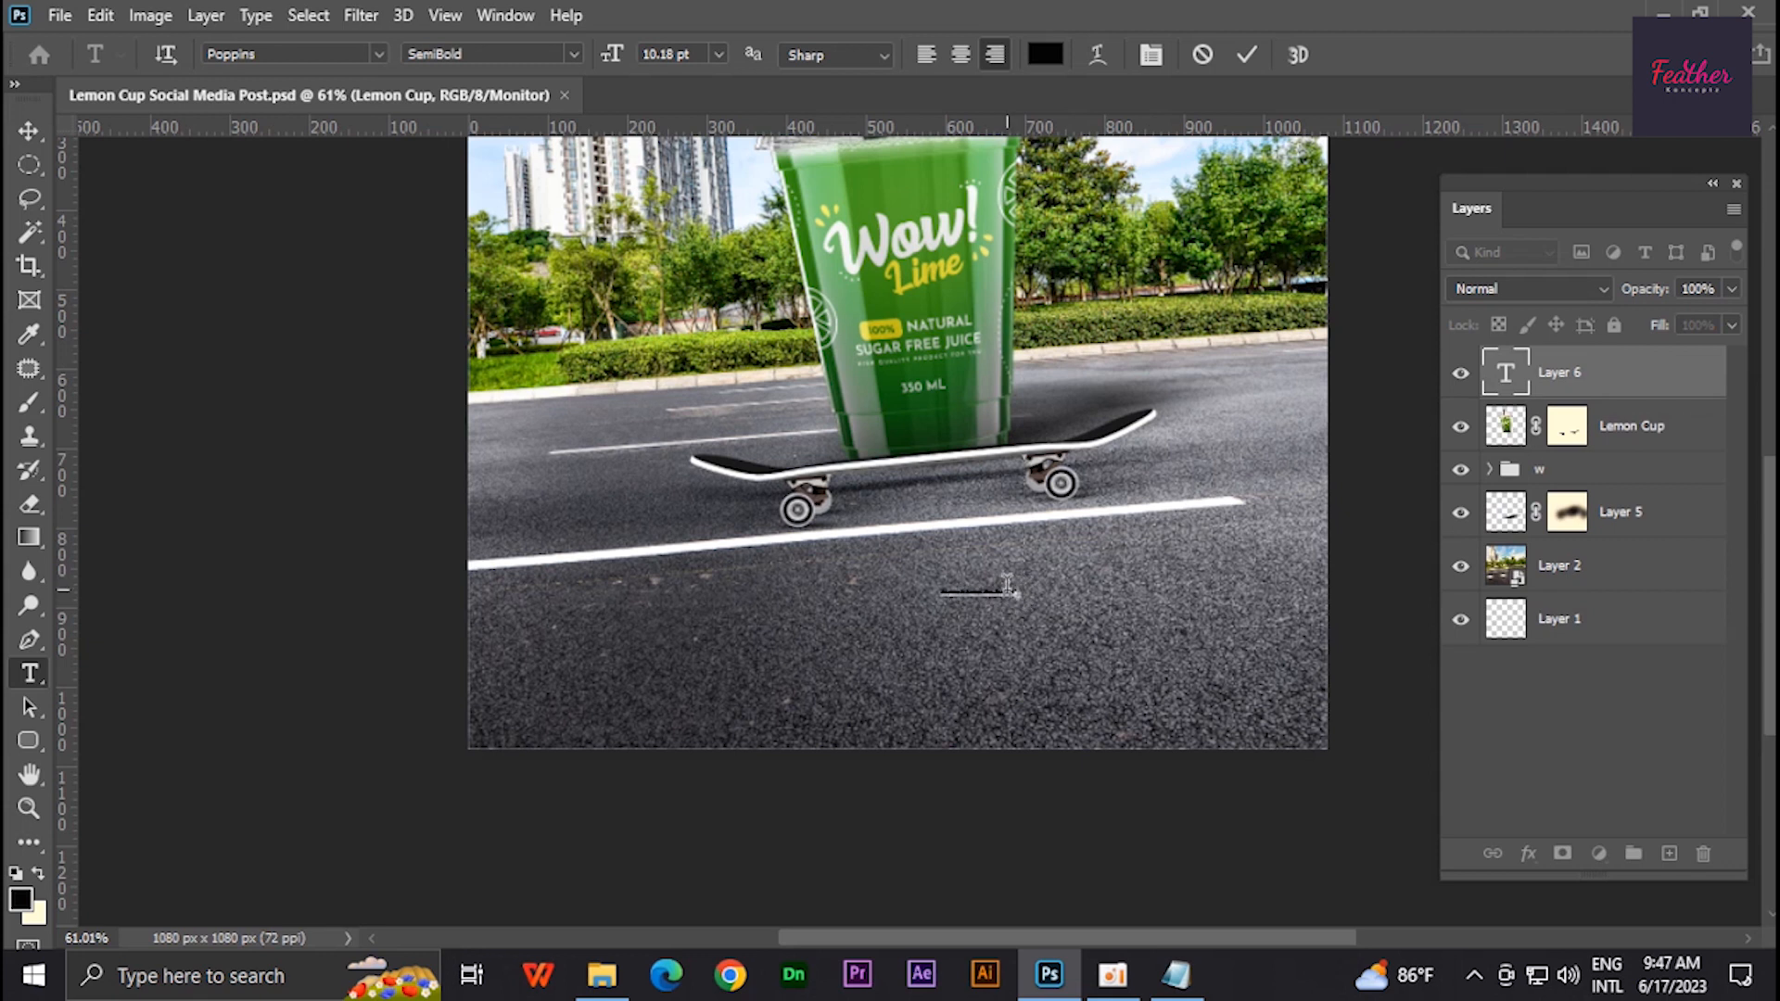
# - Set the text colour to a light cream
pyautogui.click(1045, 54)
pyautogui.moveTo(163, 588); pyautogui.dragTo(22, 490)
pyautogui.click(617, 485)
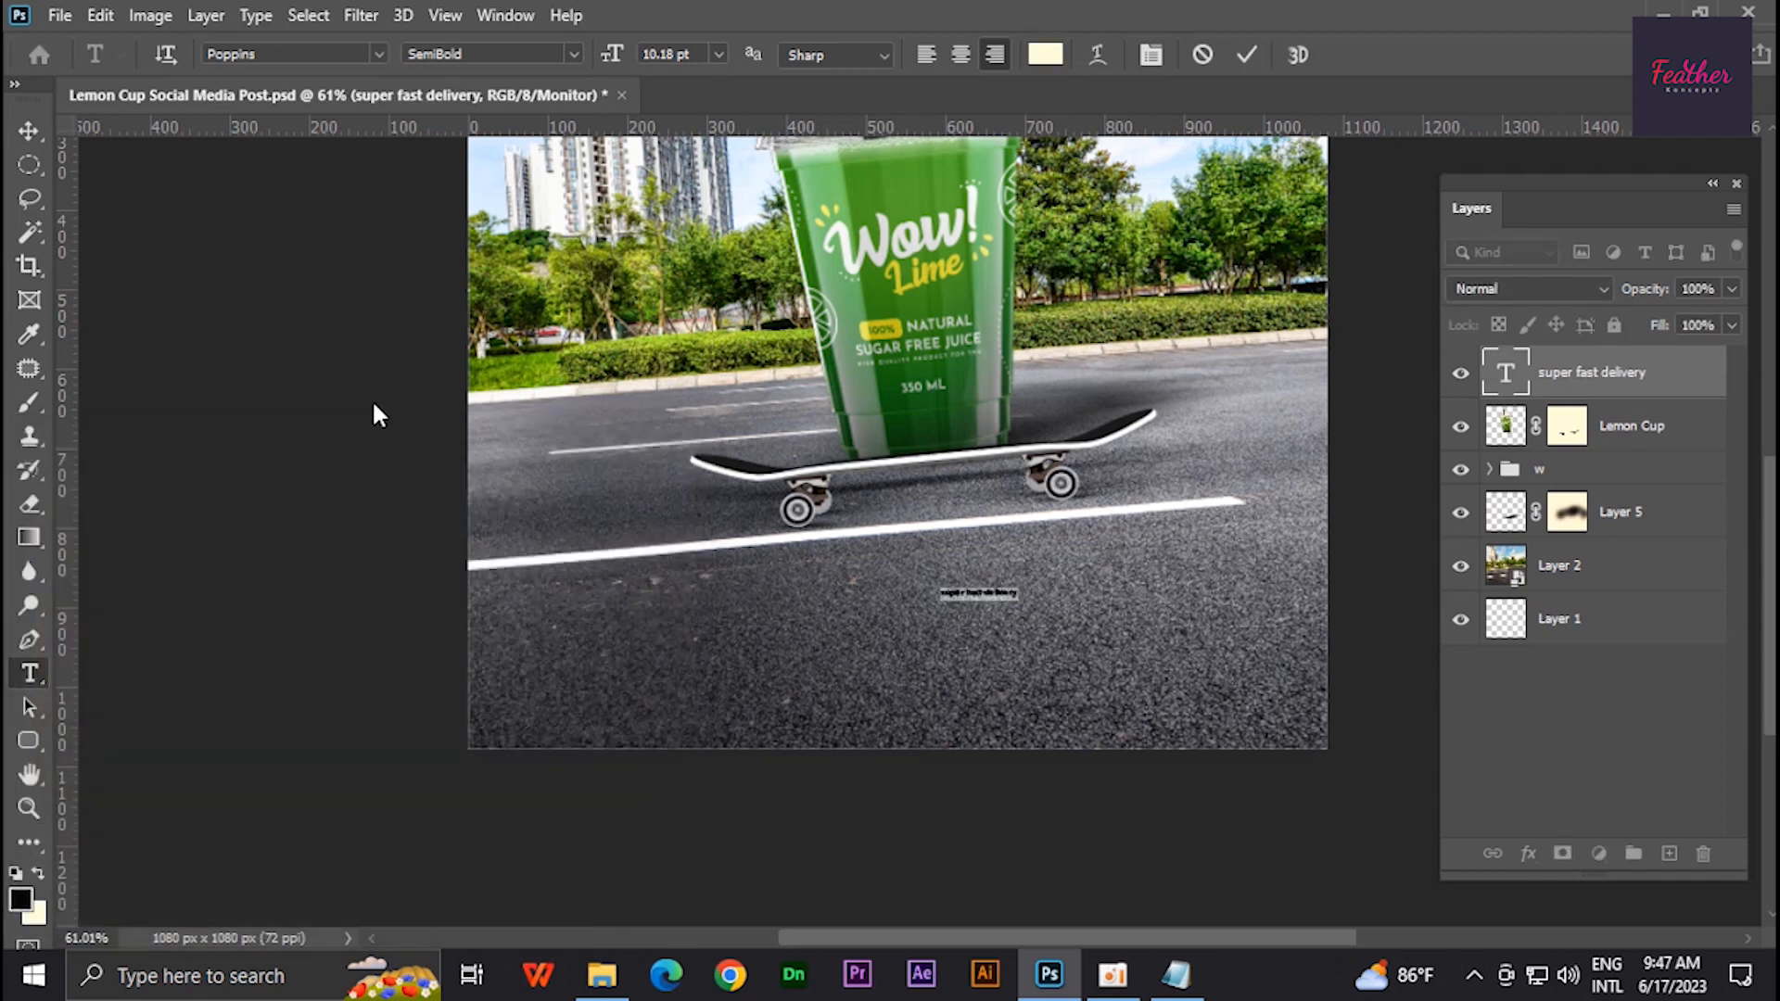
# - Scale the text up to about 68 pt and move it onto the road below the skateboard
pyautogui.click(29, 132)
pyautogui.hotkey('ctrl', 't')
pyautogui.moveTo(1026, 607); pyautogui.dragTo(1354, 652)
pyautogui.moveTo(1205, 614); pyautogui.dragTo(1124, 782)
pyautogui.scroll(-2, 1128, 636)
pyautogui.scroll(2, 1128, 636)
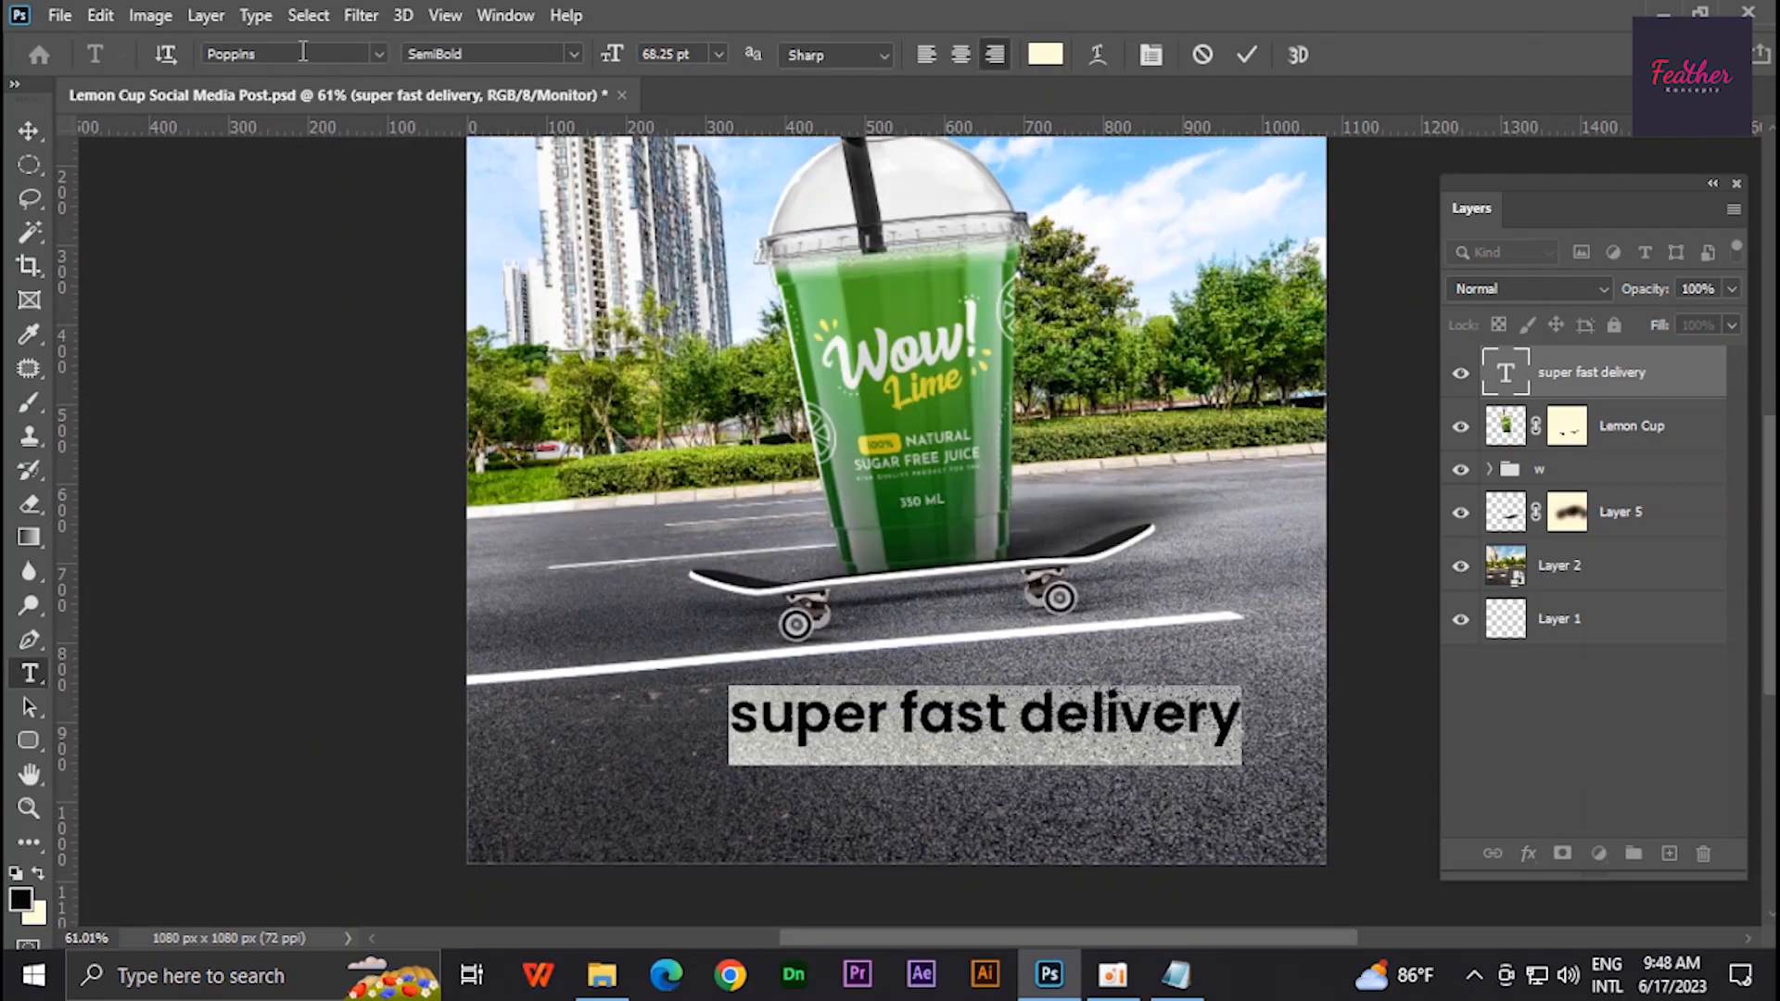
# - Try several fonts and set the text font to Calisto MT
pyautogui.click(302, 53)
pyautogui.scroll(-10, 561, 745)
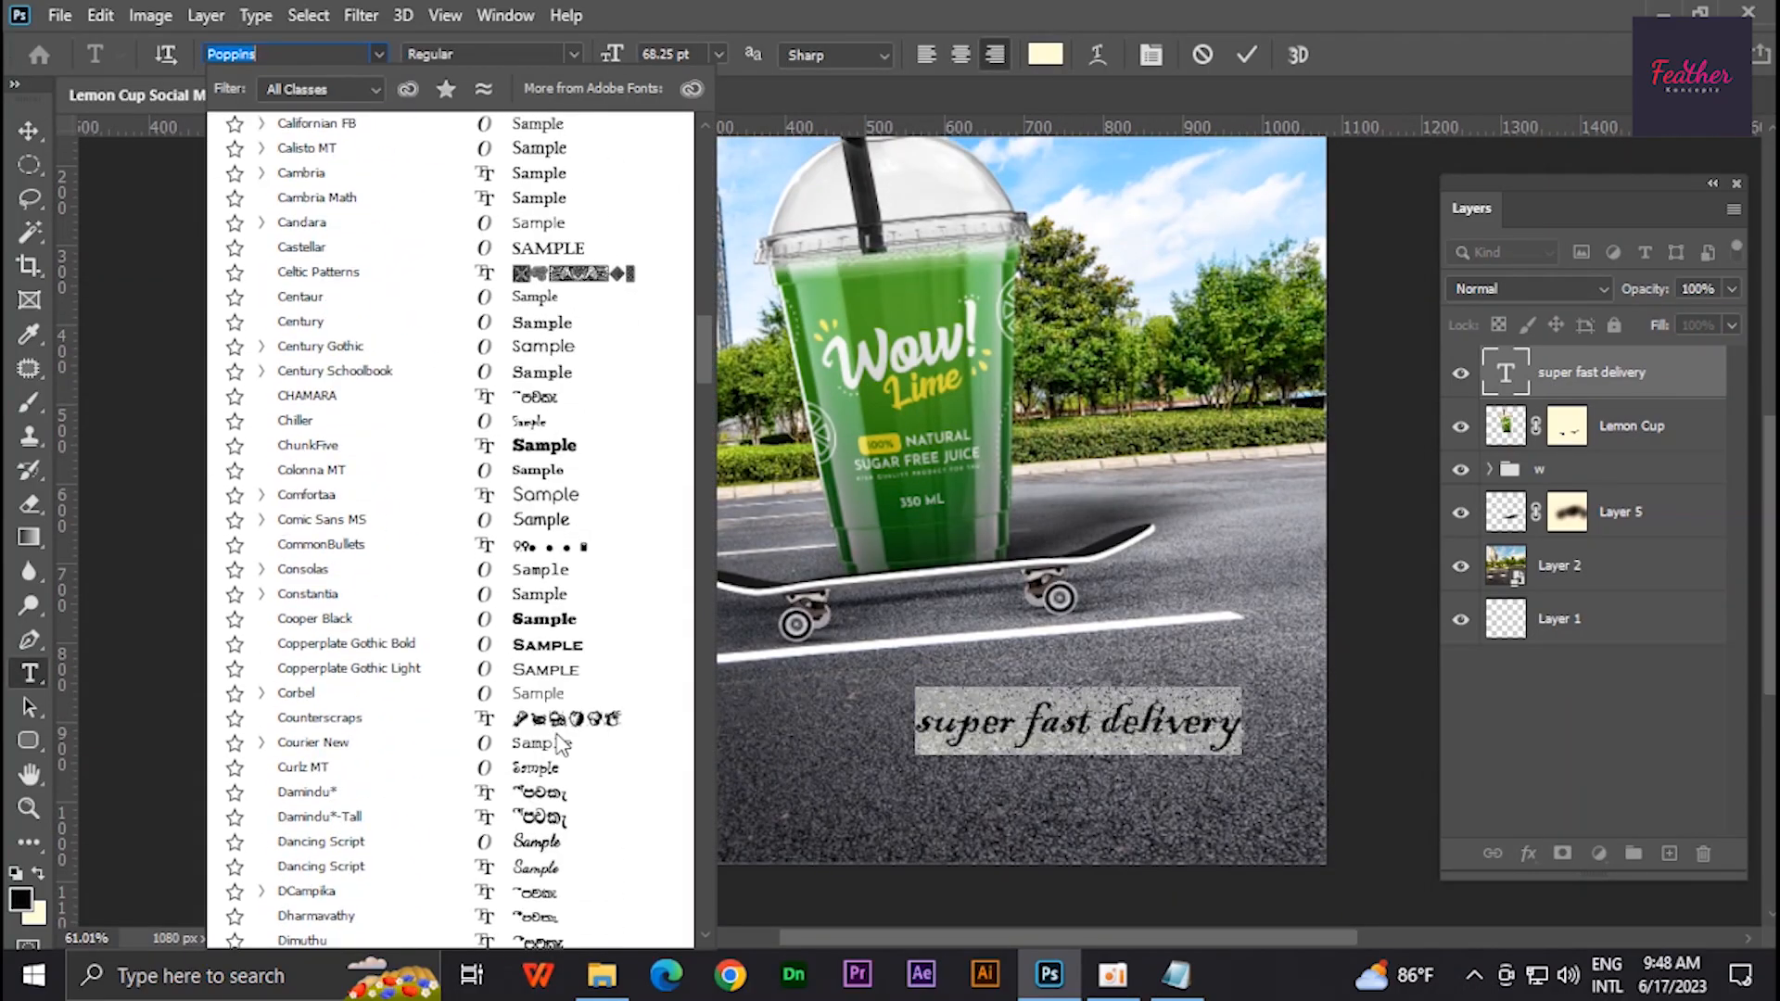
pyautogui.scroll(5, 561, 745)
pyautogui.scroll(-6, 561, 649)
pyautogui.click(557, 459)
pyautogui.click(296, 54)
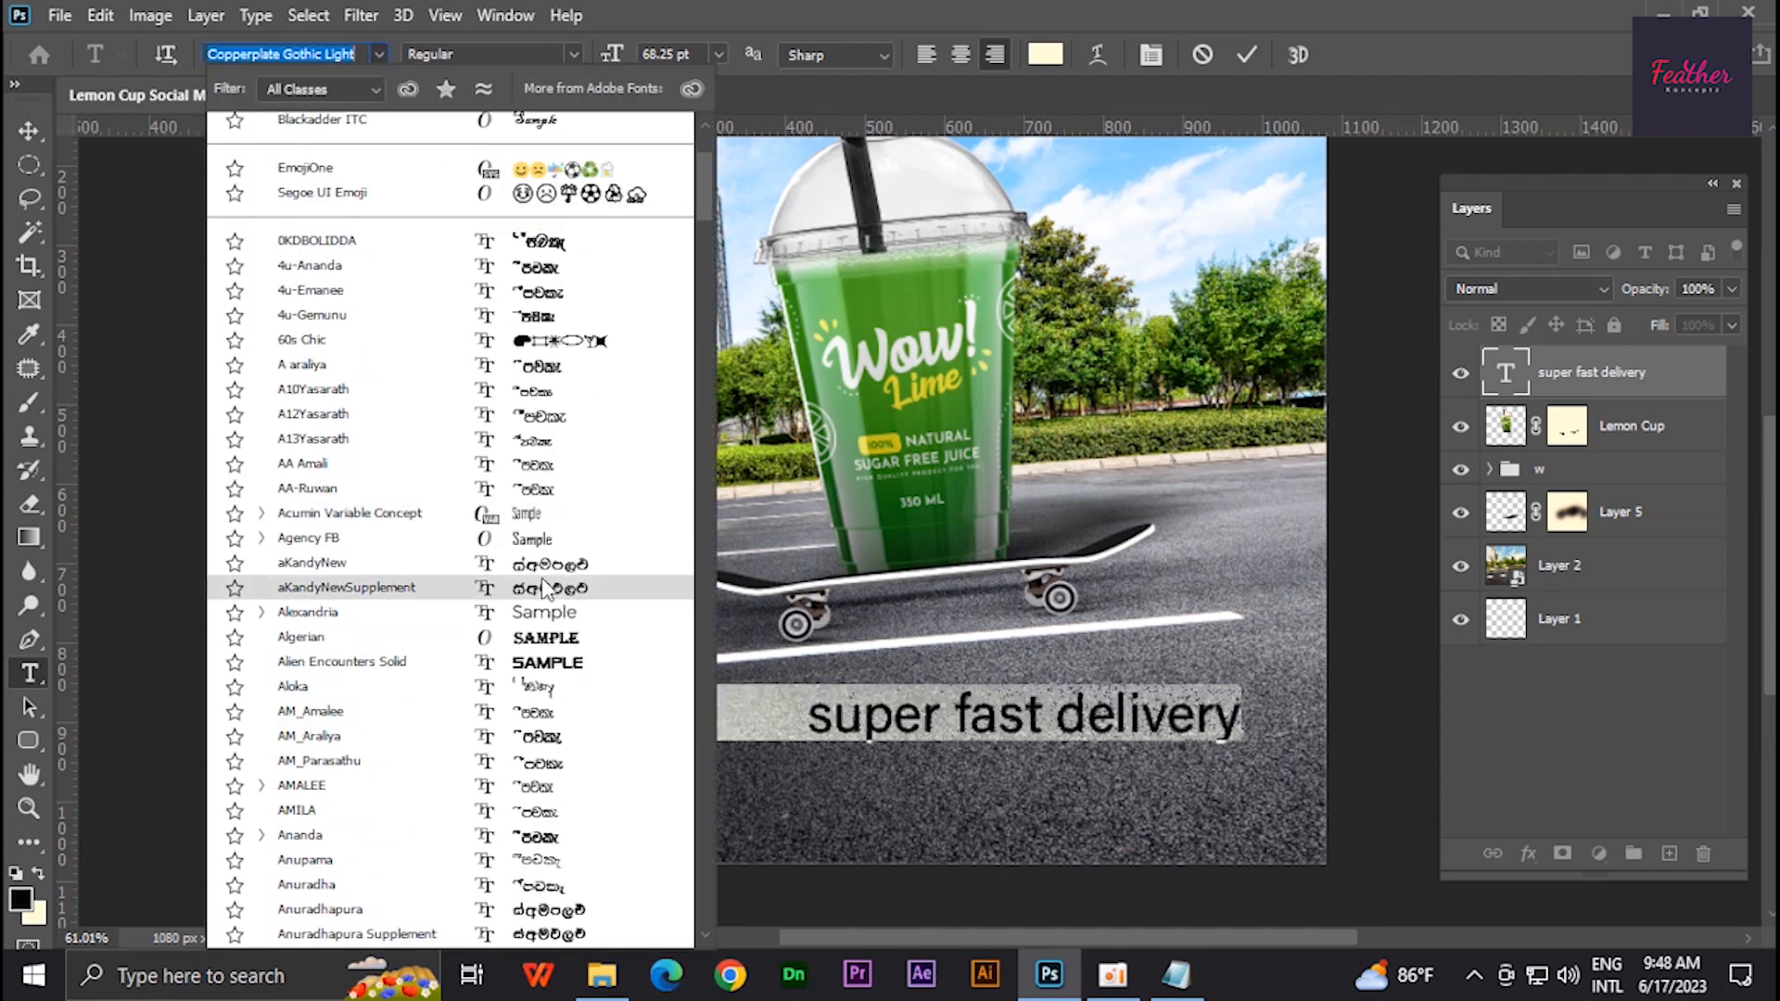
pyautogui.scroll(-10, 546, 588)
pyautogui.click(556, 735)
pyautogui.click(296, 54)
pyautogui.scroll(-12, 487, 645)
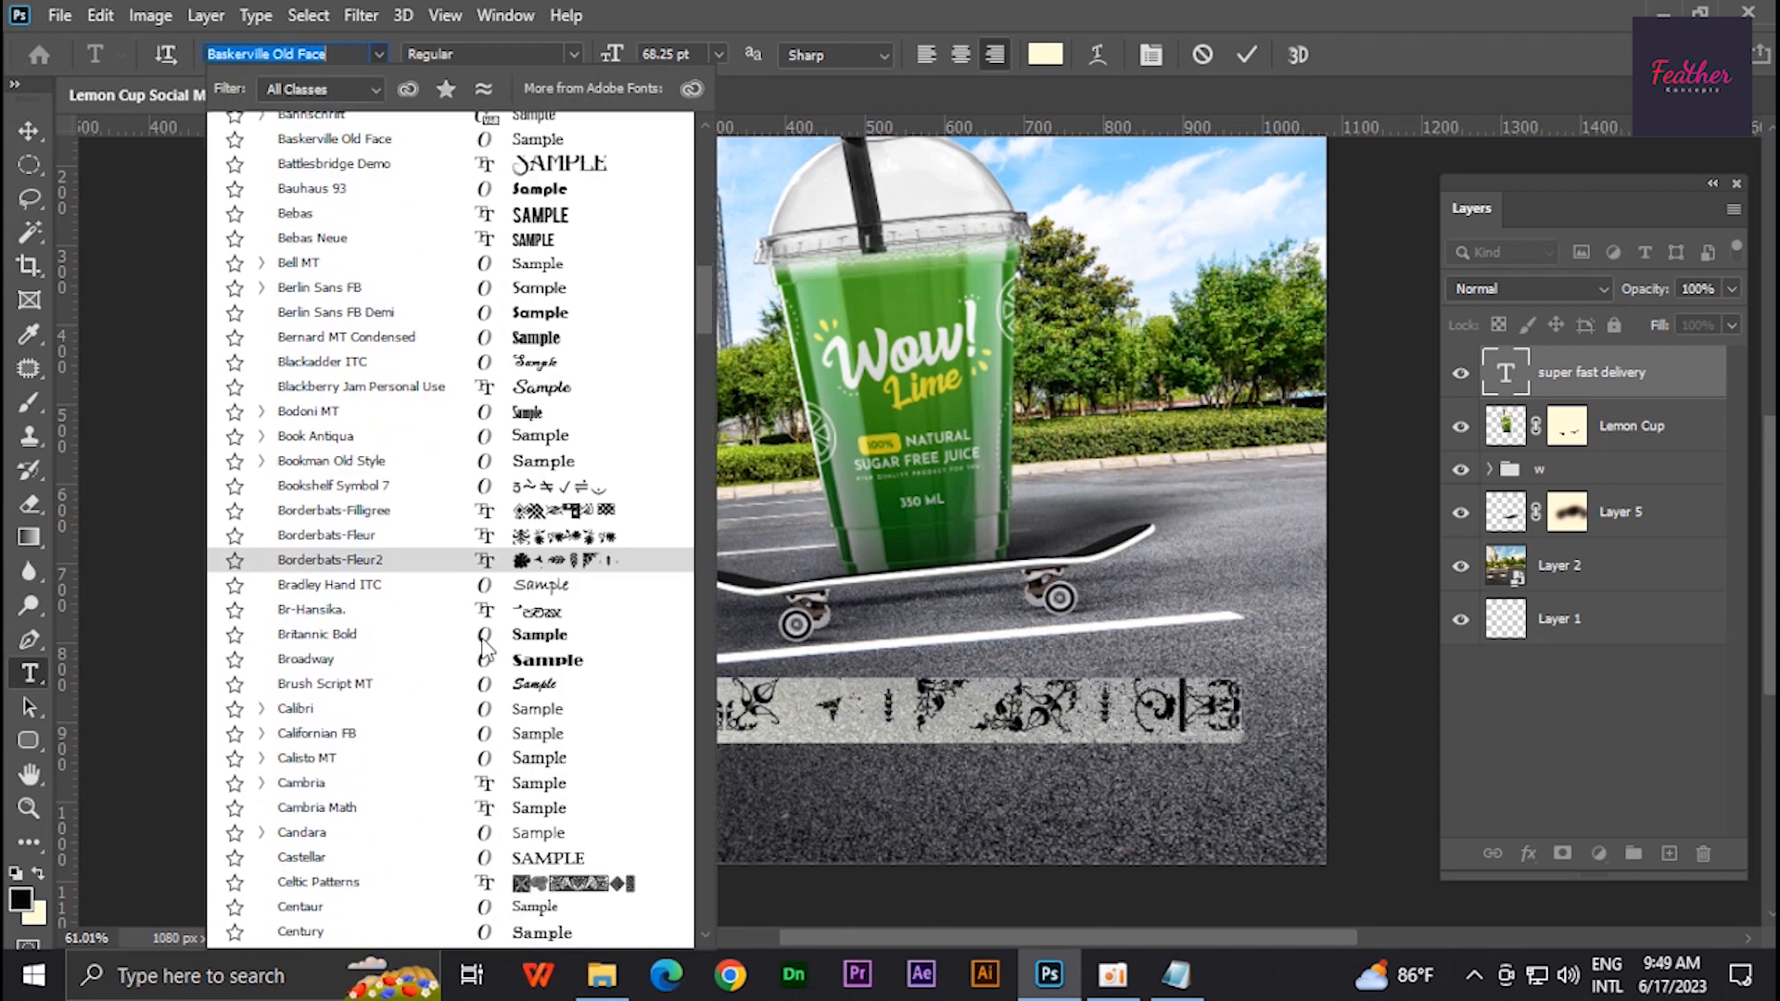
pyautogui.click(484, 757)
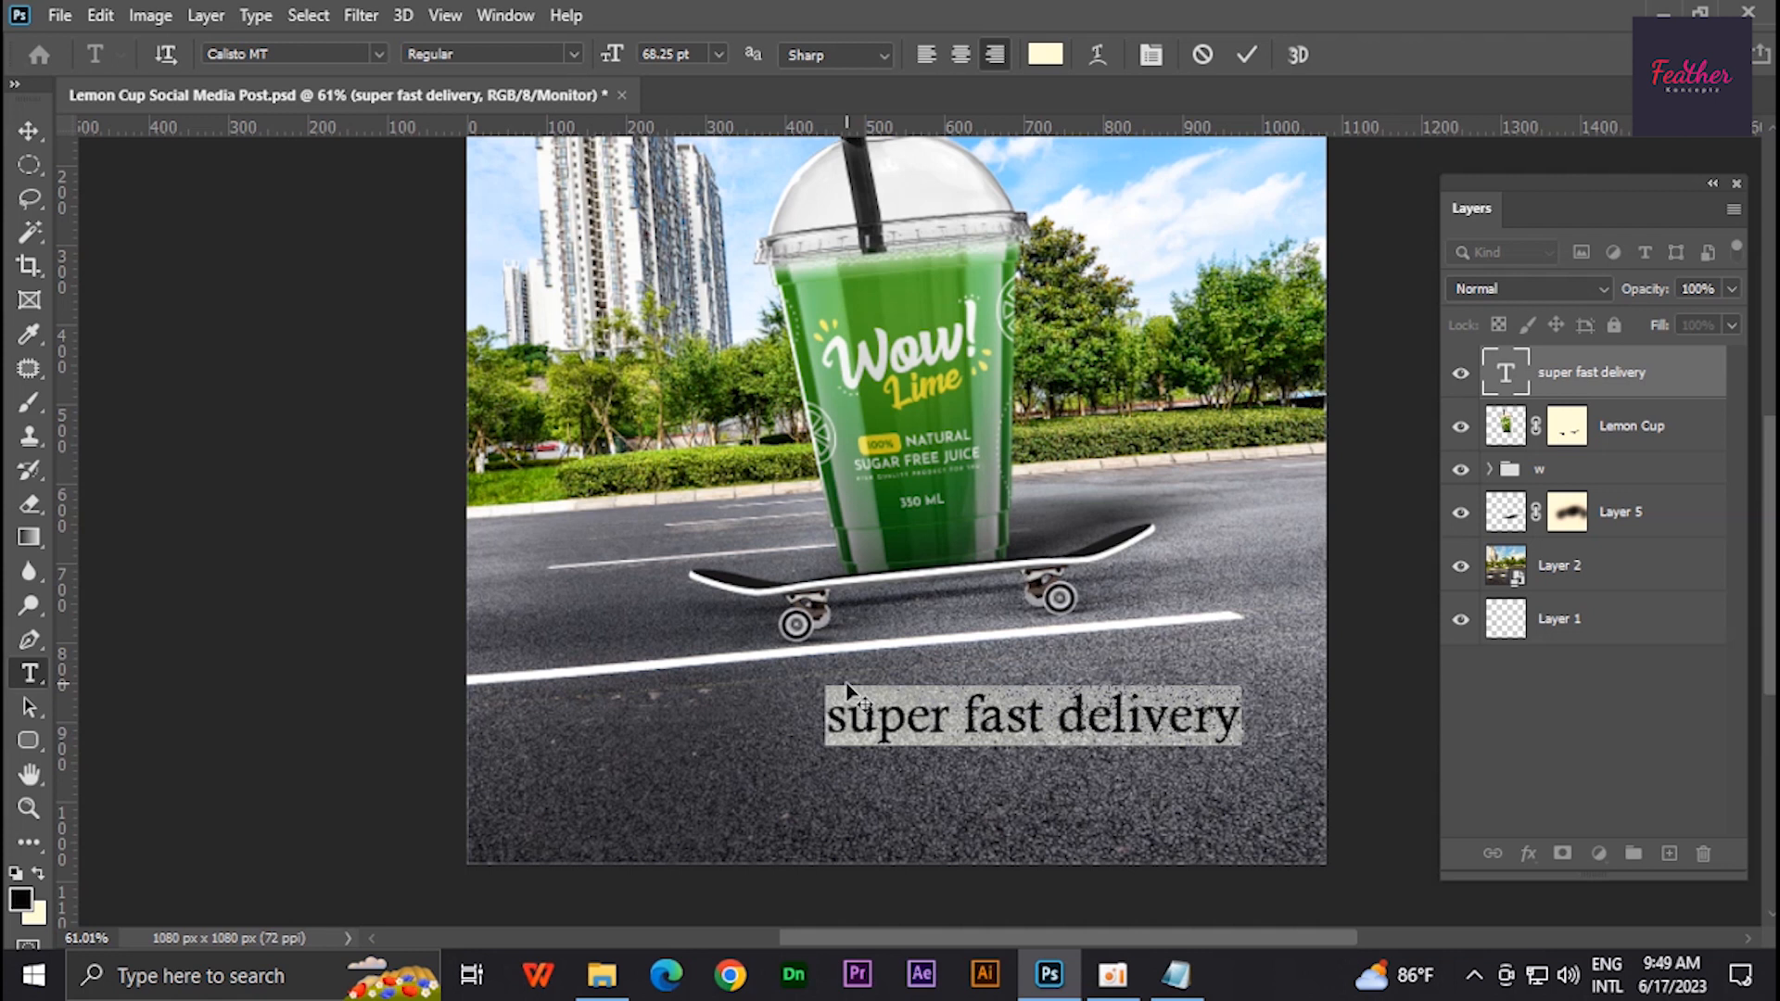
# - Set the text to all caps
pyautogui.hotkey('ctrl', 't')
pyautogui.click(690, 556)
pyautogui.hotkey('ctrl', 't')
pyautogui.hotkey('ctrl', 'Return')
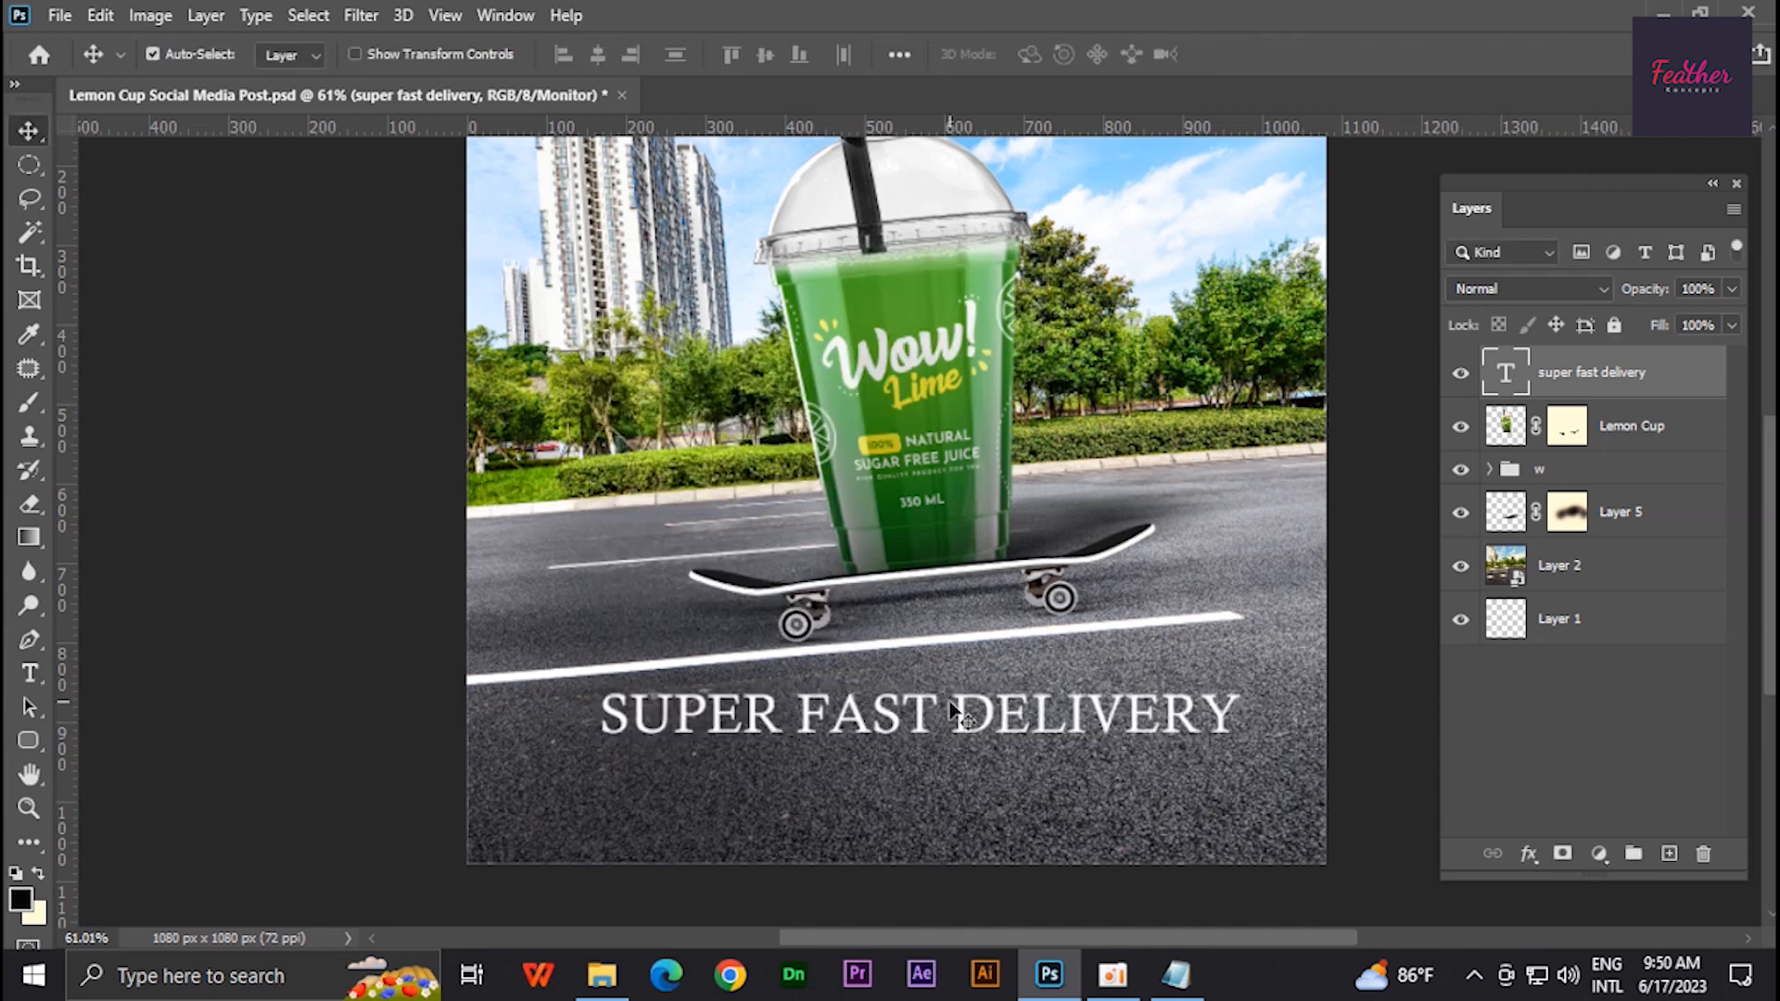
# - Split the text into separate SUPER, FAST and DELIVERY text layers
pyautogui.doubleClick(953, 715)
pyautogui.hotkey('ctrl', 'a')
pyautogui.write('super')
pyautogui.hotkey('ctrl', 'Return')
pyautogui.moveTo(1190, 714); pyautogui.dragTo(995, 660)
pyautogui.doubleClick(968, 732)
pyautogui.keyDown('alt'); pyautogui.moveTo(974, 660); pyautogui.dragTo(551, 669); pyautogui.keyUp('alt')
pyautogui.write('FAST DELIVERY')
pyautogui.doubleClick(969, 803)
pyautogui.write('DELIVERY')
pyautogui.moveTo(937, 801); pyautogui.dragTo(772, 801)
# - Set the FAST text's font style to Bold Italic
pyautogui.doubleClick(1019, 698)
pyautogui.click(572, 55)
pyautogui.click(468, 144)
pyautogui.hotkey('ctrl', 'Return')
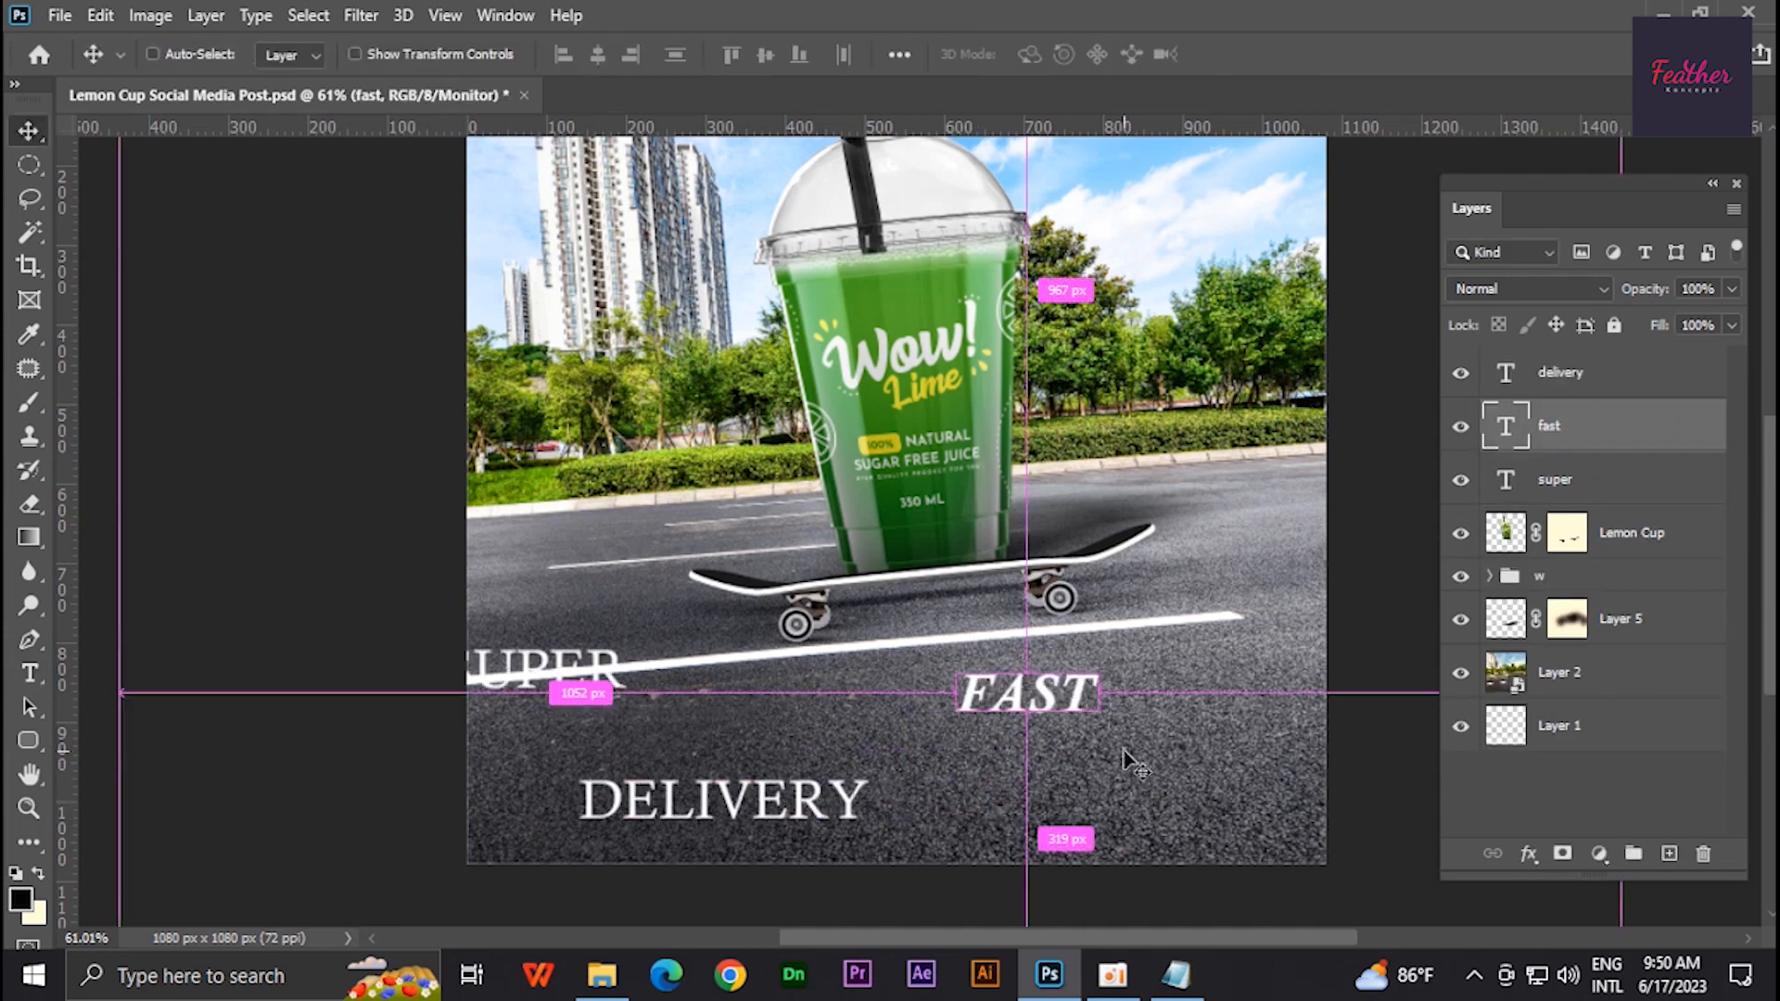
# - Scale FAST up to about 213% and rotate it about -4.8°
pyautogui.hotkey('ctrl', 't')
pyautogui.moveTo(1142, 697); pyautogui.dragTo(1141, 686)
pyautogui.moveTo(960, 787); pyautogui.dragTo(965, 814)
pyautogui.moveTo(1016, 760); pyautogui.dragTo(1013, 742)
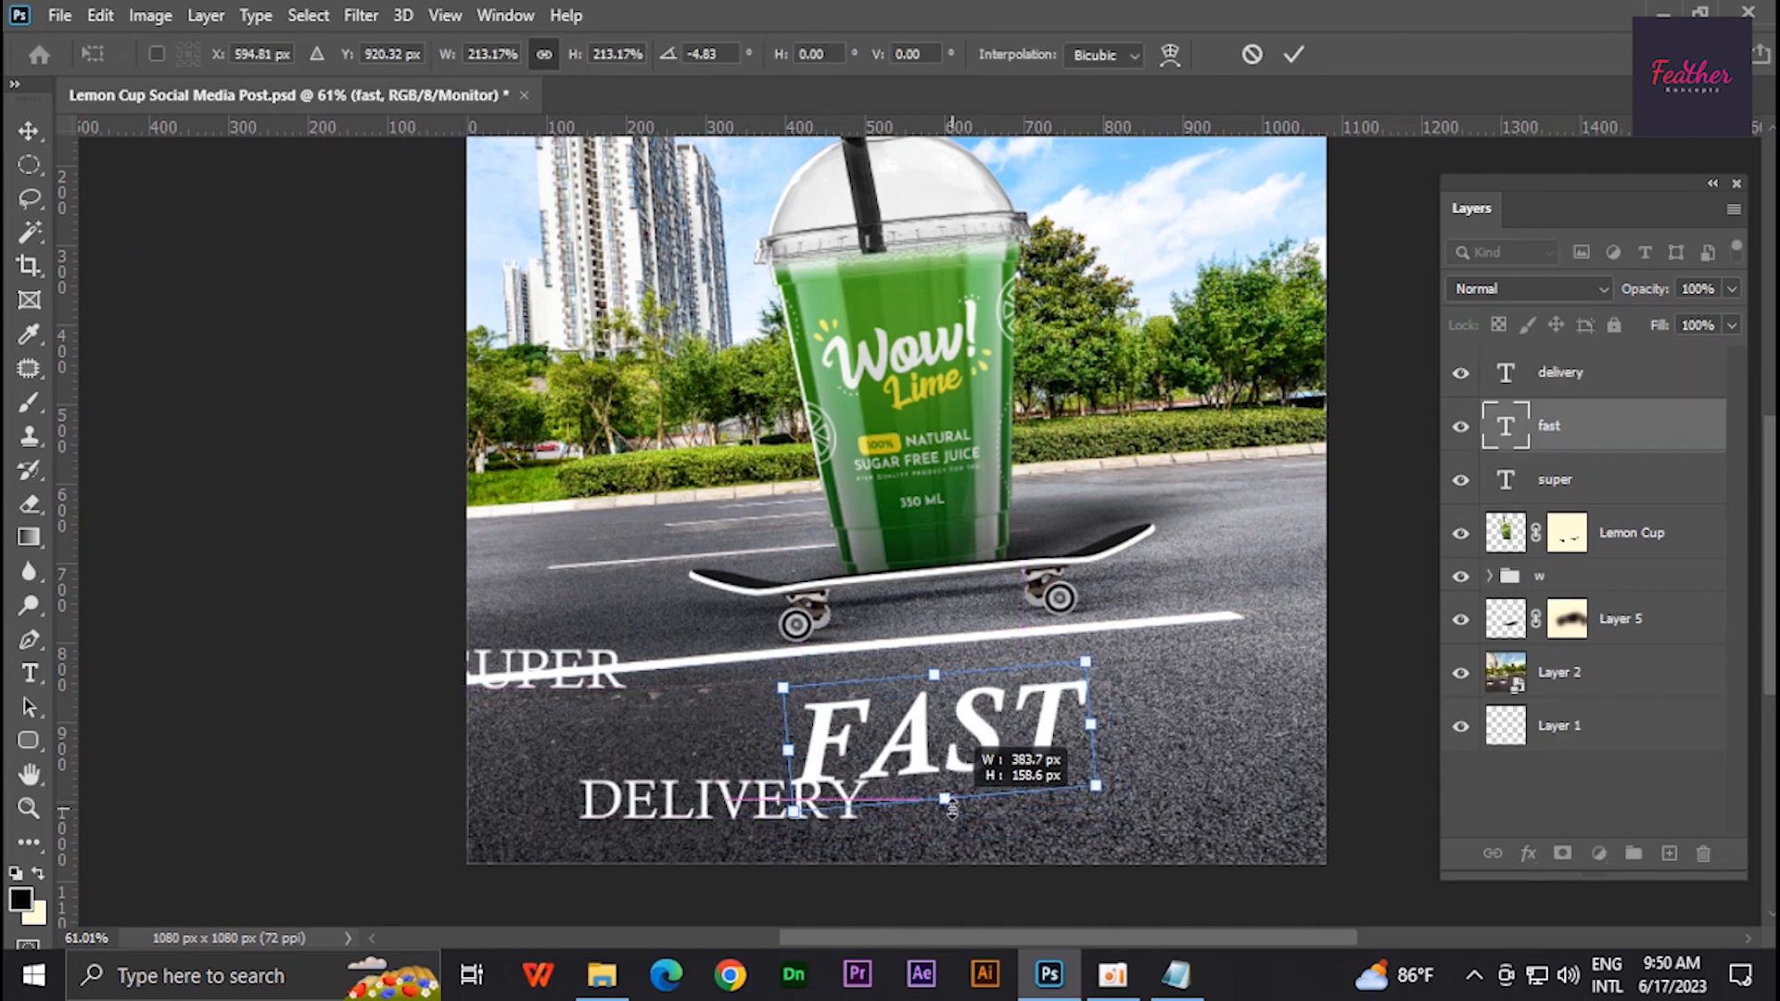
pyautogui.moveTo(952, 809); pyautogui.dragTo(954, 830)
pyautogui.moveTo(970, 752); pyautogui.dragTo(961, 733)
pyautogui.moveTo(1139, 725); pyautogui.dragTo(1140, 711)
pyautogui.press('Return')
# - Duplicate FAST upward and retype the copy as super
pyautogui.keyDown('alt'); pyautogui.moveTo(976, 745); pyautogui.dragTo(948, 581); pyautogui.keyUp('alt')
pyautogui.moveTo(563, 685); pyautogui.dragTo(603, 685)
pyautogui.press('t')
pyautogui.doubleClick(798, 566)
pyautogui.write('super')
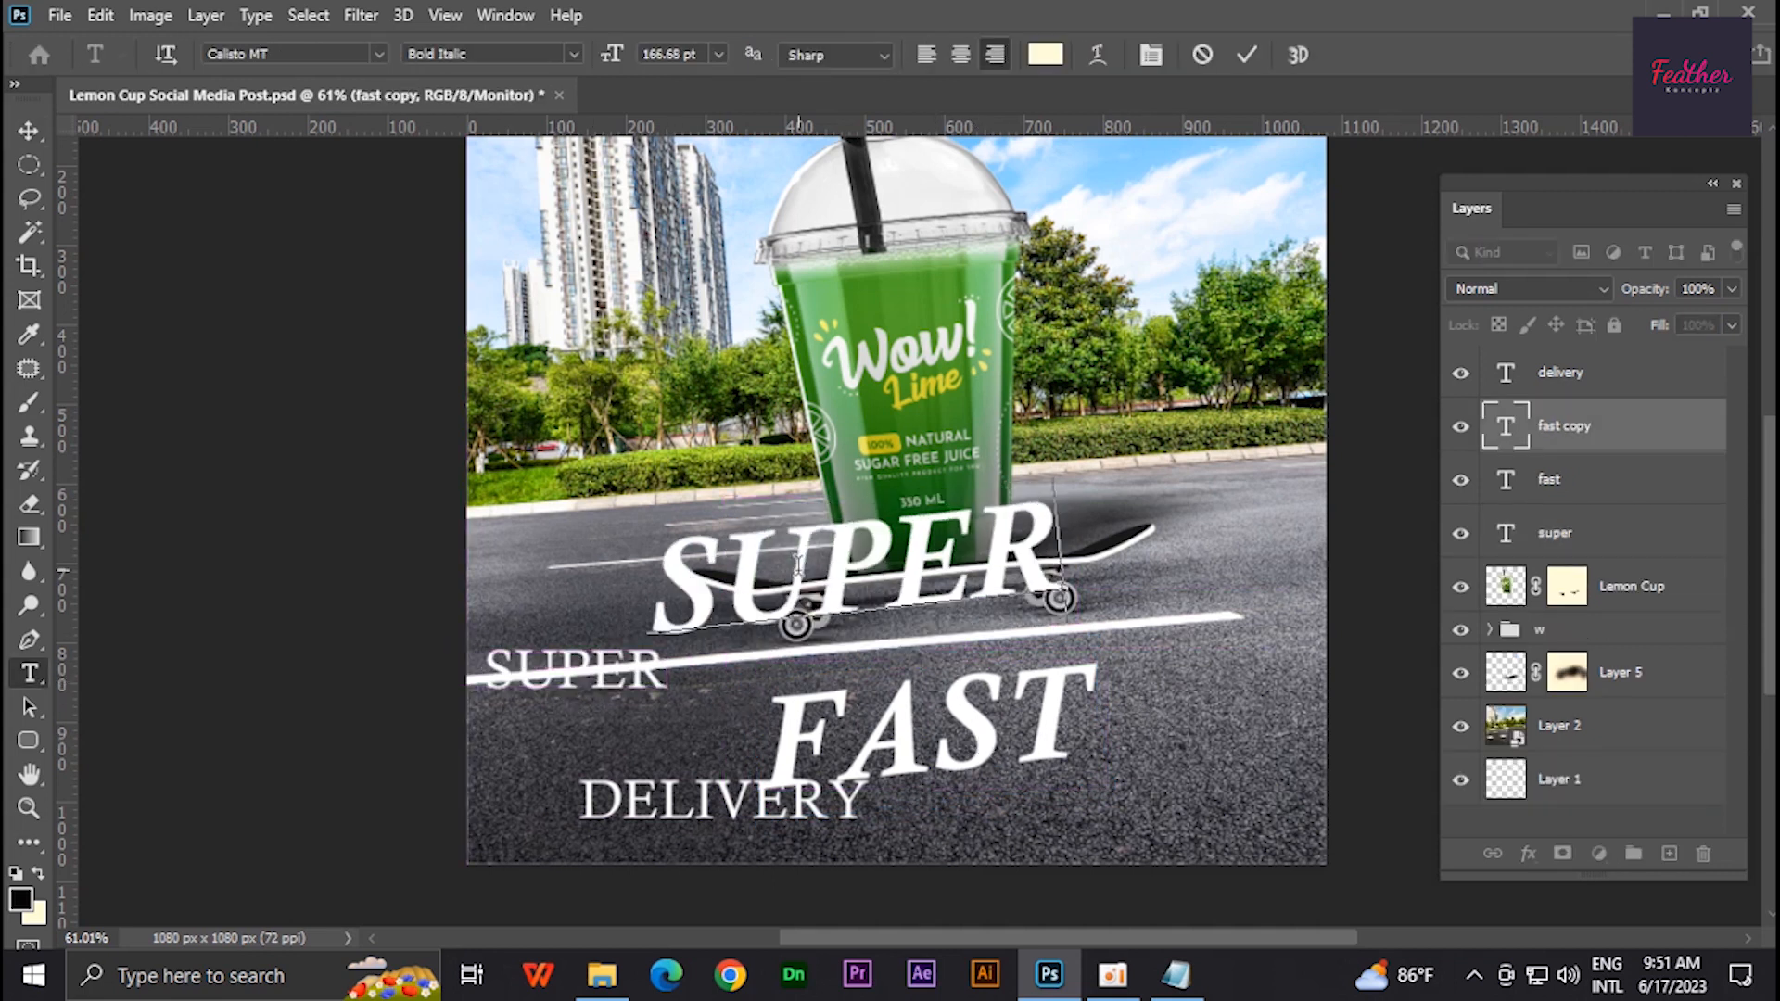
pyautogui.hotkey('ctrl', 'Return')
# - Delete the original SUPER layer and reposition the new SUPER text
pyautogui.press('v')
pyautogui.click(609, 682)
pyautogui.press('Delete')
pyautogui.moveTo(916, 595); pyautogui.dragTo(957, 630)
# - Change the font style of the new SUPER text
pyautogui.press('t')
pyautogui.doubleClick(872, 594)
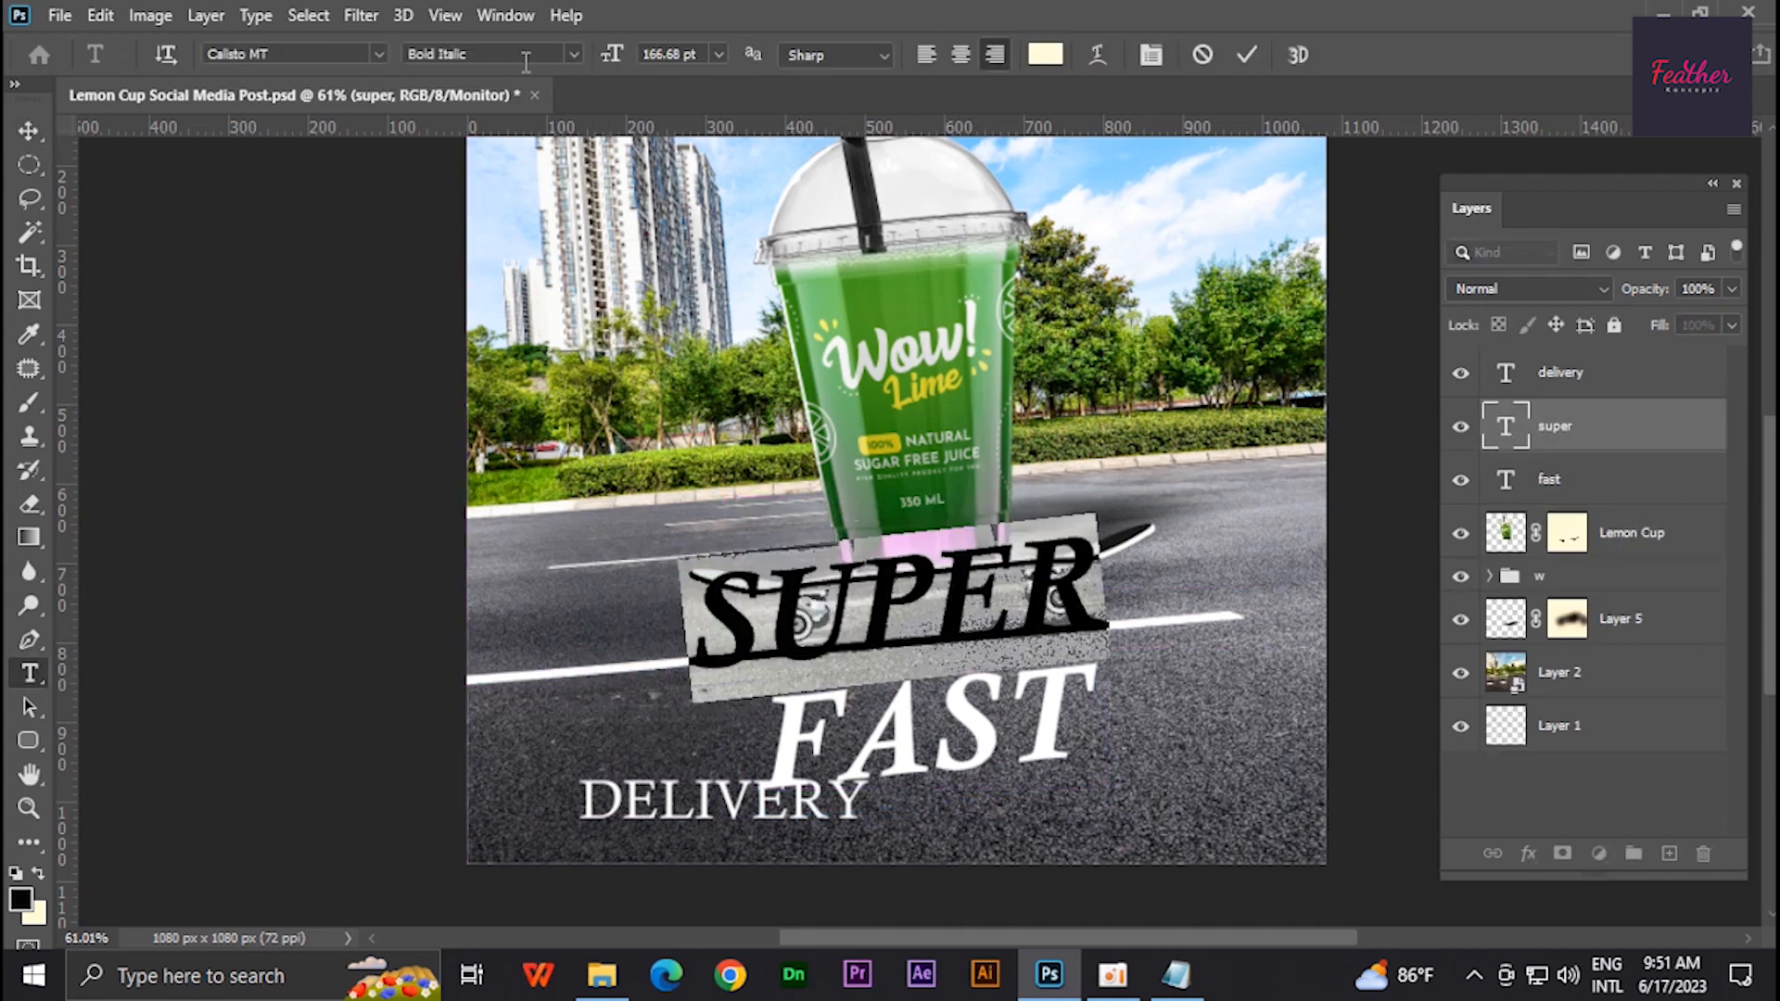
pyautogui.click(525, 57)
pyautogui.click(547, 81)
pyautogui.click(575, 56)
pyautogui.click(506, 121)
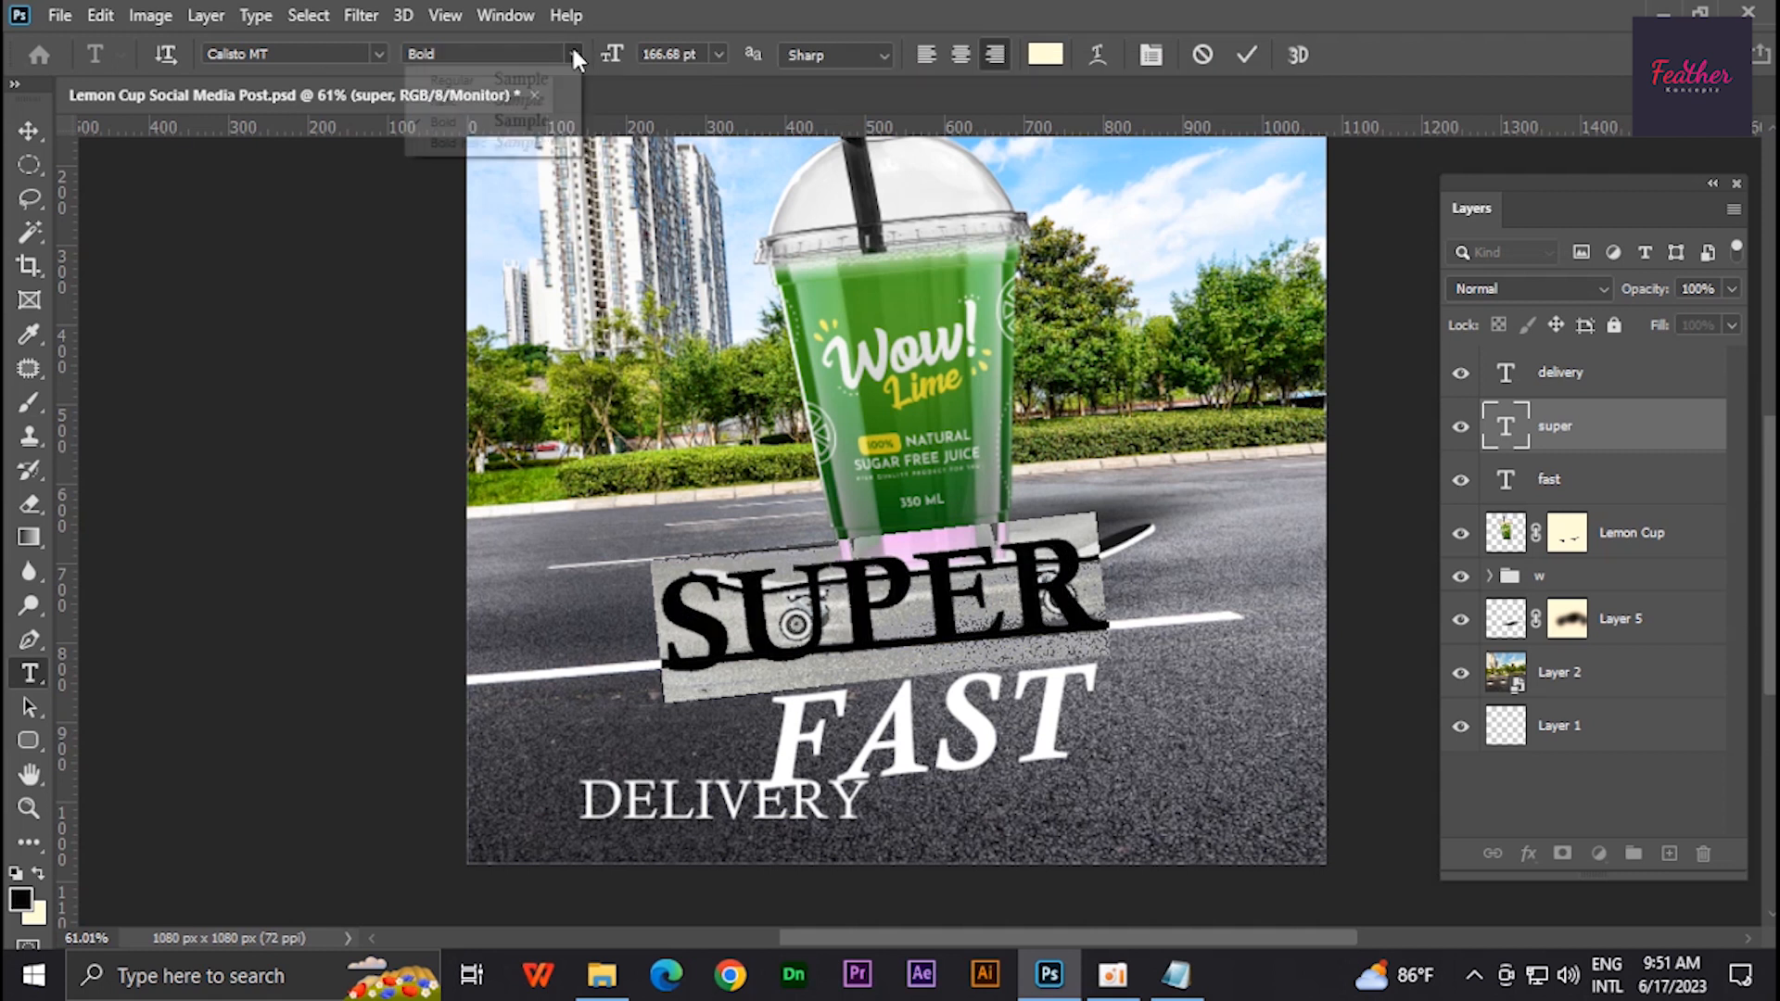
pyautogui.click(458, 143)
# - Scale SUPER down to about 60% and place it just above FAST
pyautogui.click(29, 132)
pyautogui.hotkey('ctrl', 't')
pyautogui.keyDown('alt'); pyautogui.moveTo(1109, 513); pyautogui.dragTo(1025, 558); pyautogui.keyUp('alt')
pyautogui.moveTo(928, 600); pyautogui.dragTo(955, 640)
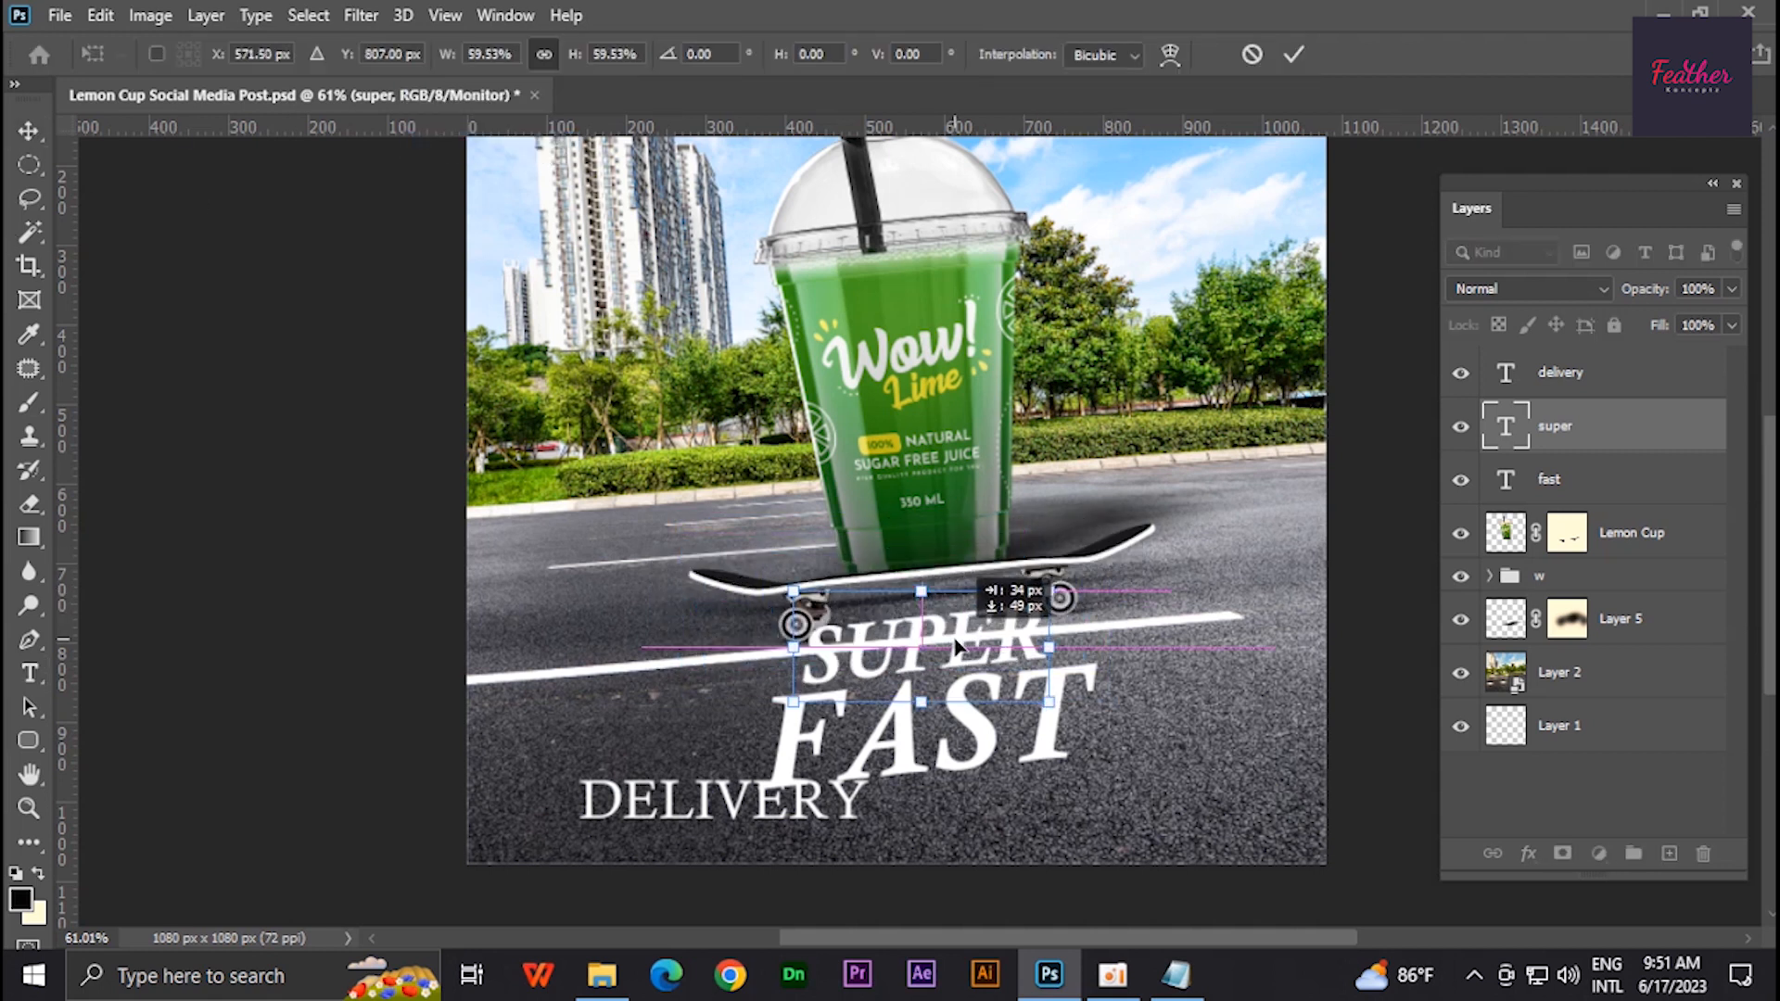
pyautogui.press('Return')
# - Move DELIVERY under FAST and change its font style to match SUPER
pyautogui.moveTo(845, 804); pyautogui.dragTo(1069, 831)
pyautogui.doubleClick(1511, 380)
pyautogui.click(576, 56)
pyautogui.click(464, 143)
pyautogui.click(29, 131)
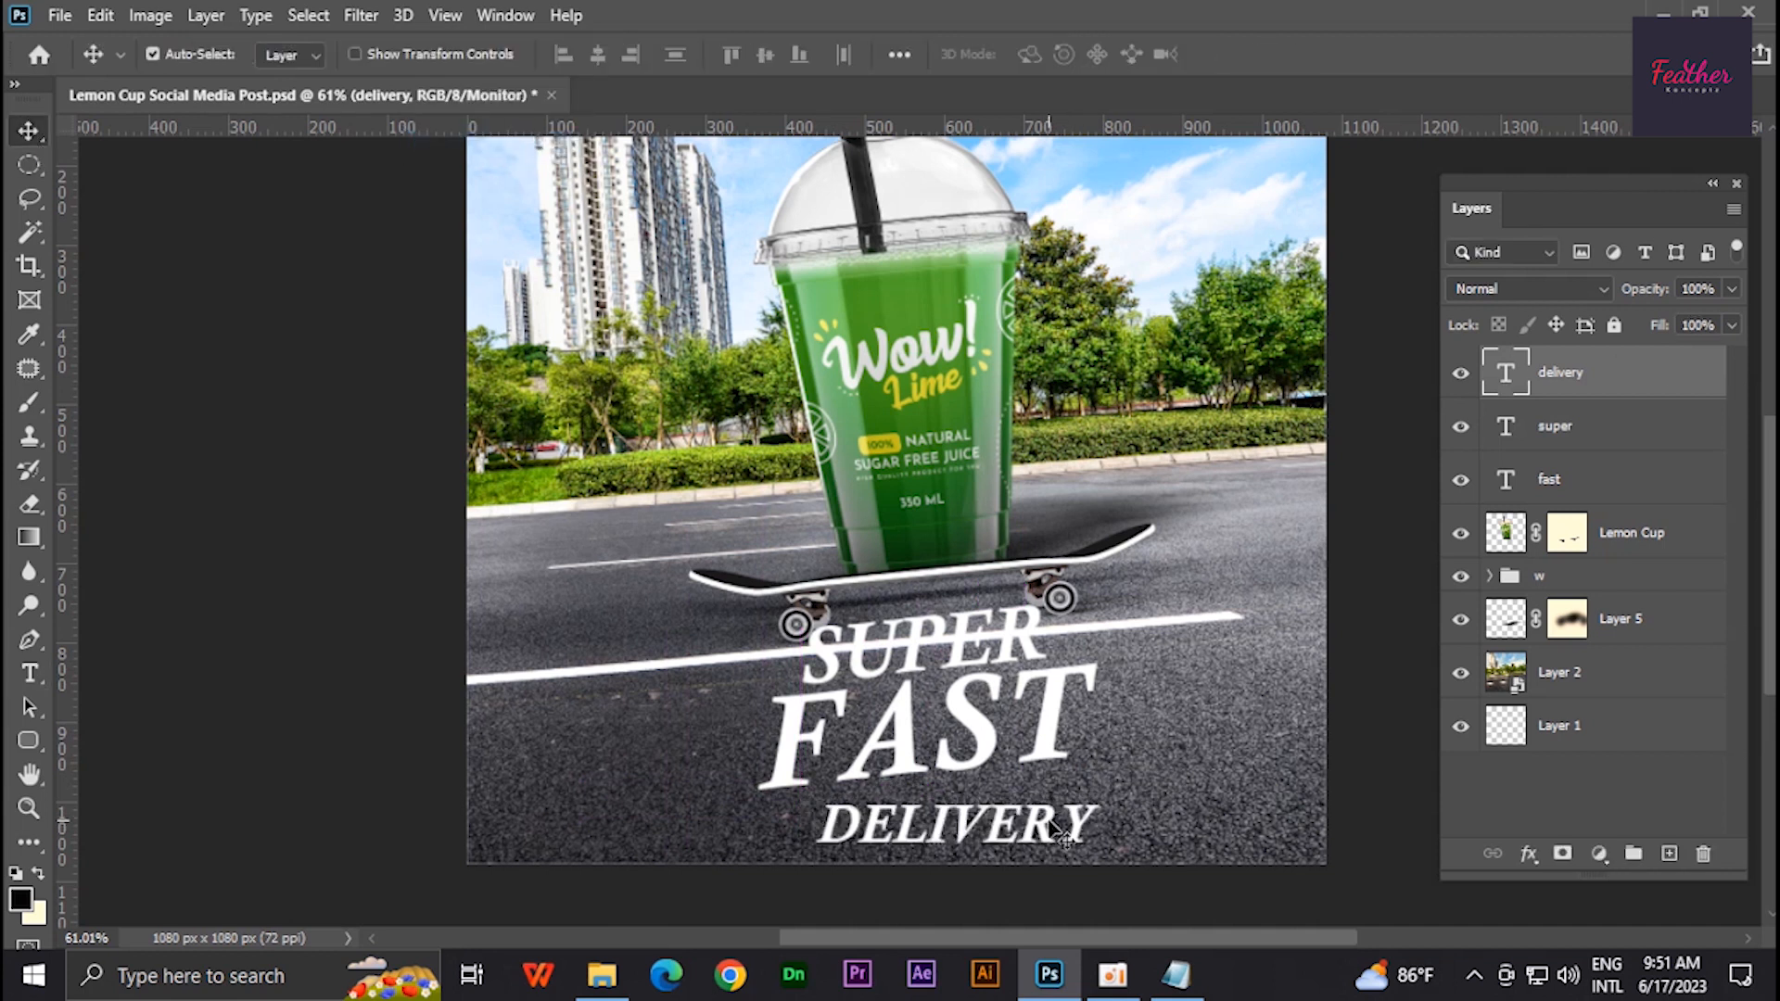
# - Rotate DELIVERY about -4.9° and position it beneath FAST
pyautogui.hotkey('ctrl', 't')
pyautogui.moveTo(1153, 781)
pyautogui.mouseDown()
pyautogui.moveTo(1159, 736)
pyautogui.moveTo(1159, 762)
pyautogui.mouseUp()
pyautogui.moveTo(1025, 844); pyautogui.dragTo(996, 824)
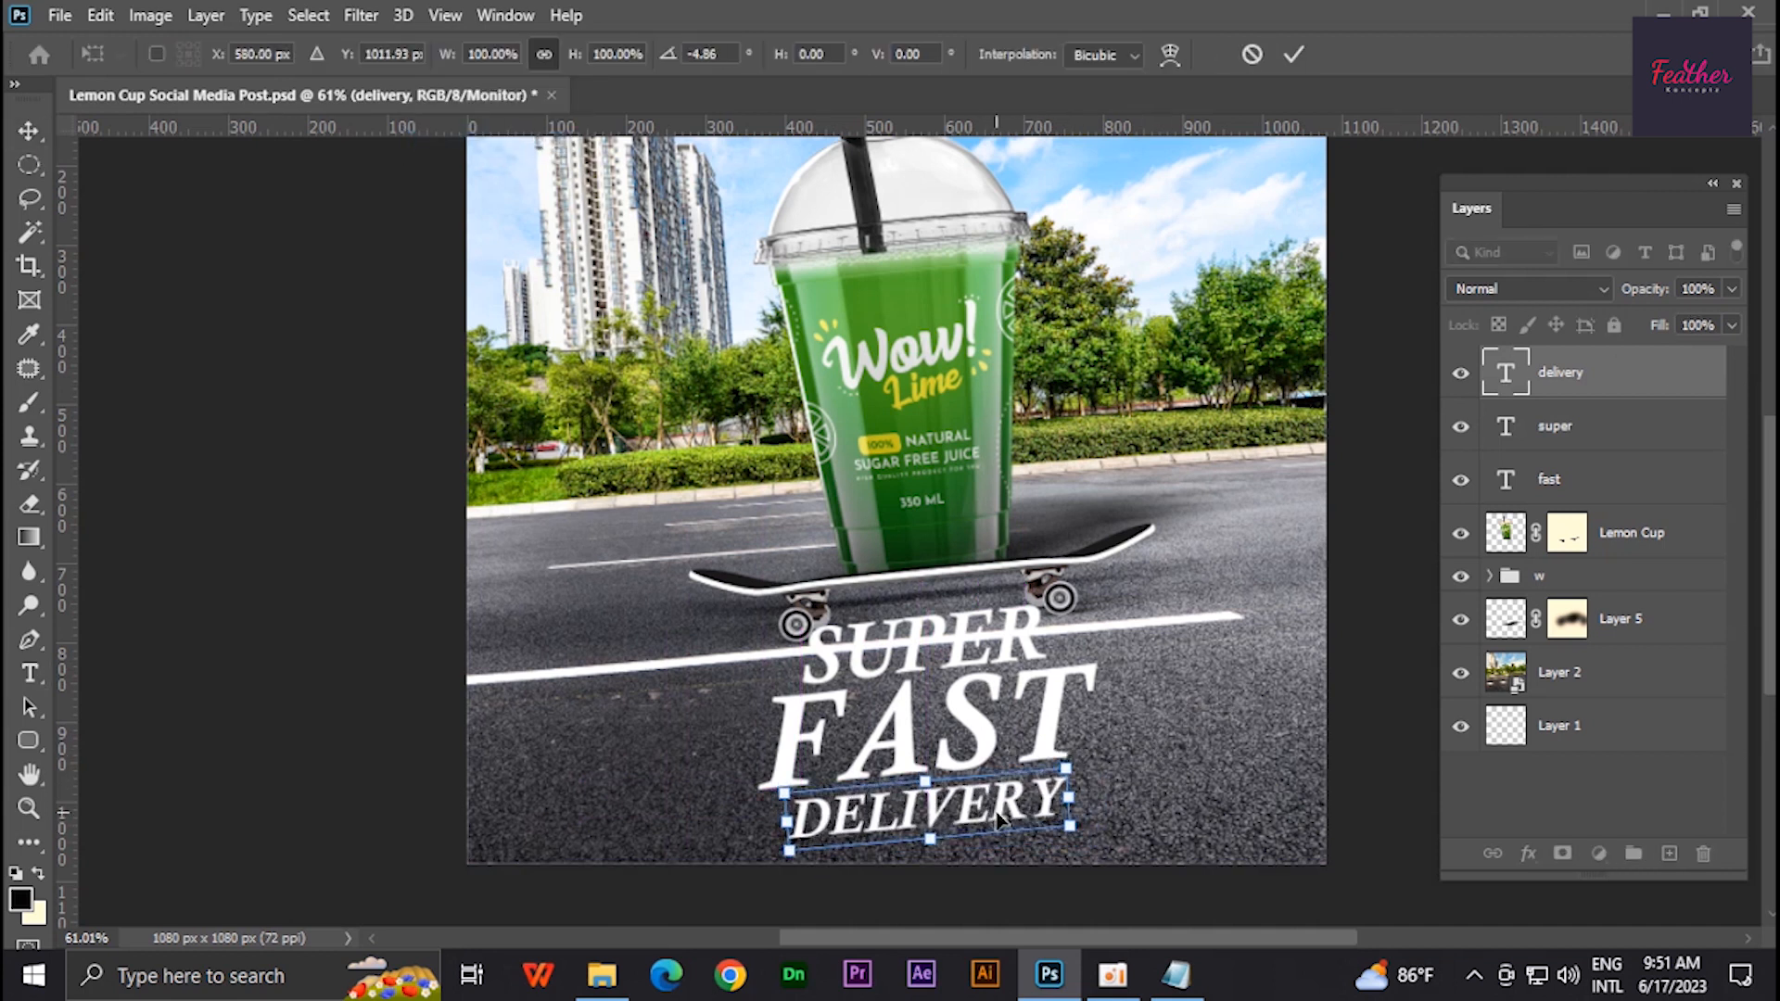
pyautogui.press('Return')
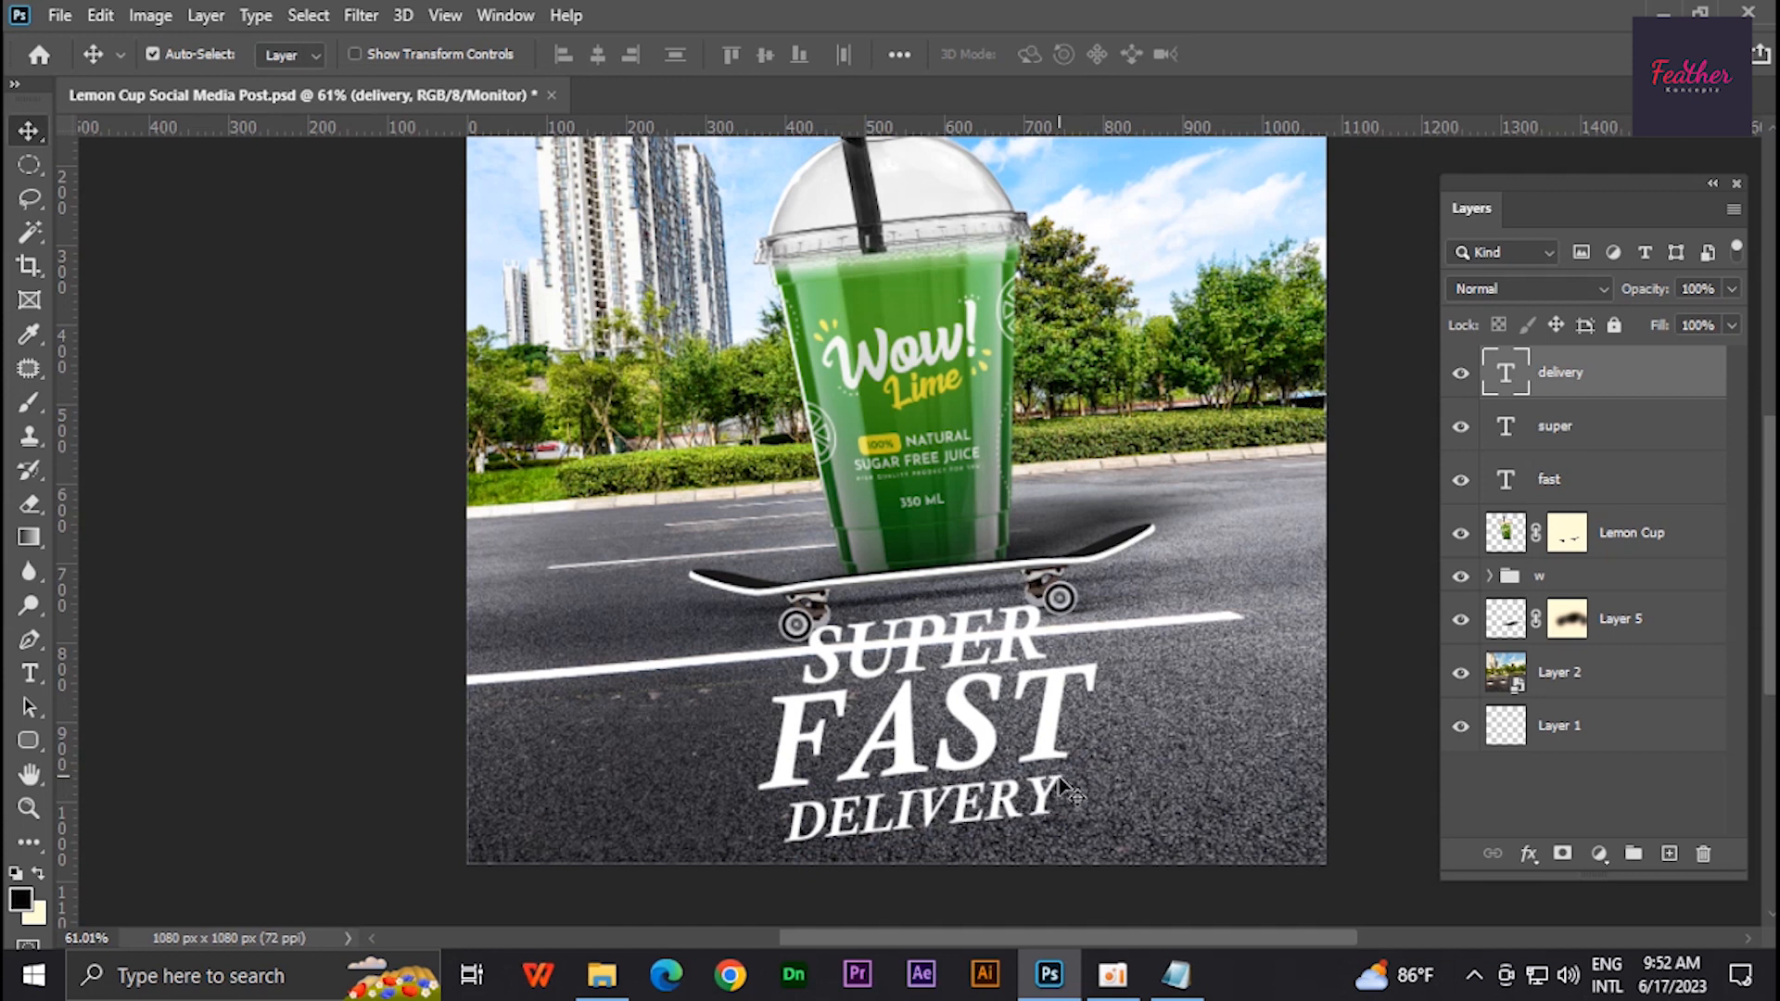
# - Group the fast, super and delivery text layers and name the group Text
pyautogui.click(1548, 480)
pyautogui.keyDown('shift'); pyautogui.click(1560, 371); pyautogui.keyUp('shift')
pyautogui.hotkey('ctrl', 'g')
pyautogui.doubleClick(1566, 362)
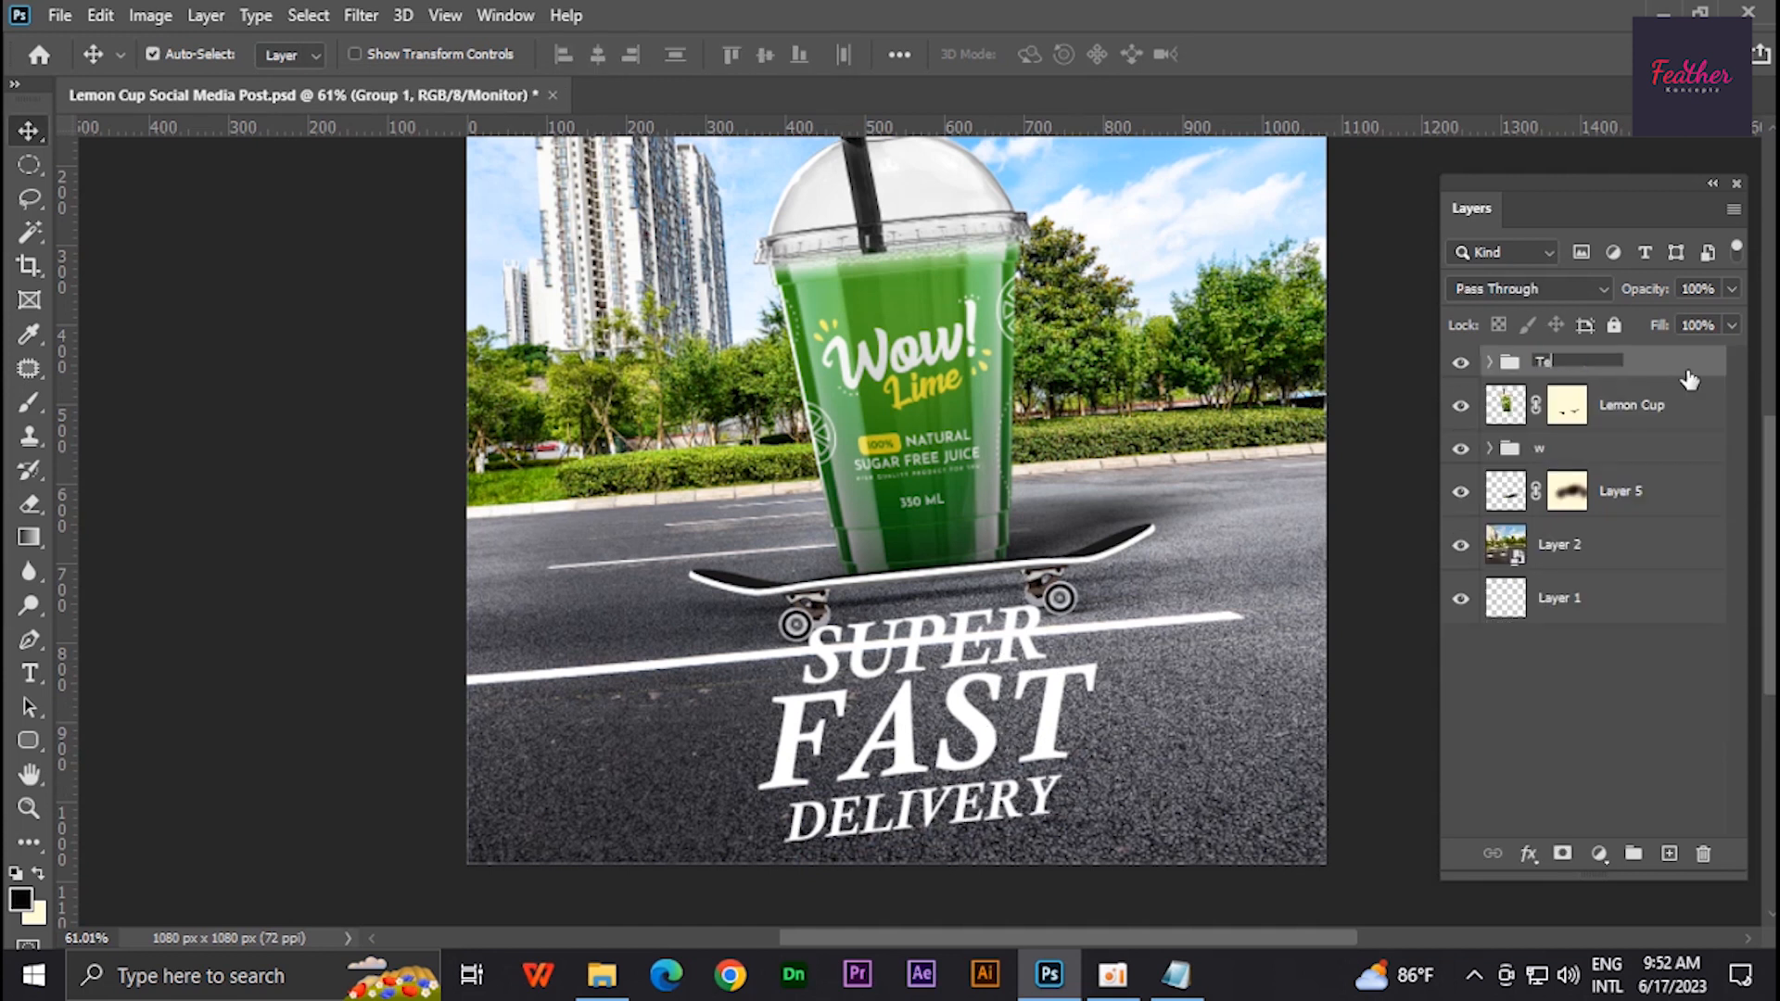
# - Scale the Text group down to about 81% and nudge it slightly downward
pyautogui.hotkey('ctrl', 't')
pyautogui.moveTo(1103, 721); pyautogui.dragTo(1064, 742)
pyautogui.press('Down')
pyautogui.press('Down')
pyautogui.press('Down')
pyautogui.press('Down')
pyautogui.press('Down')
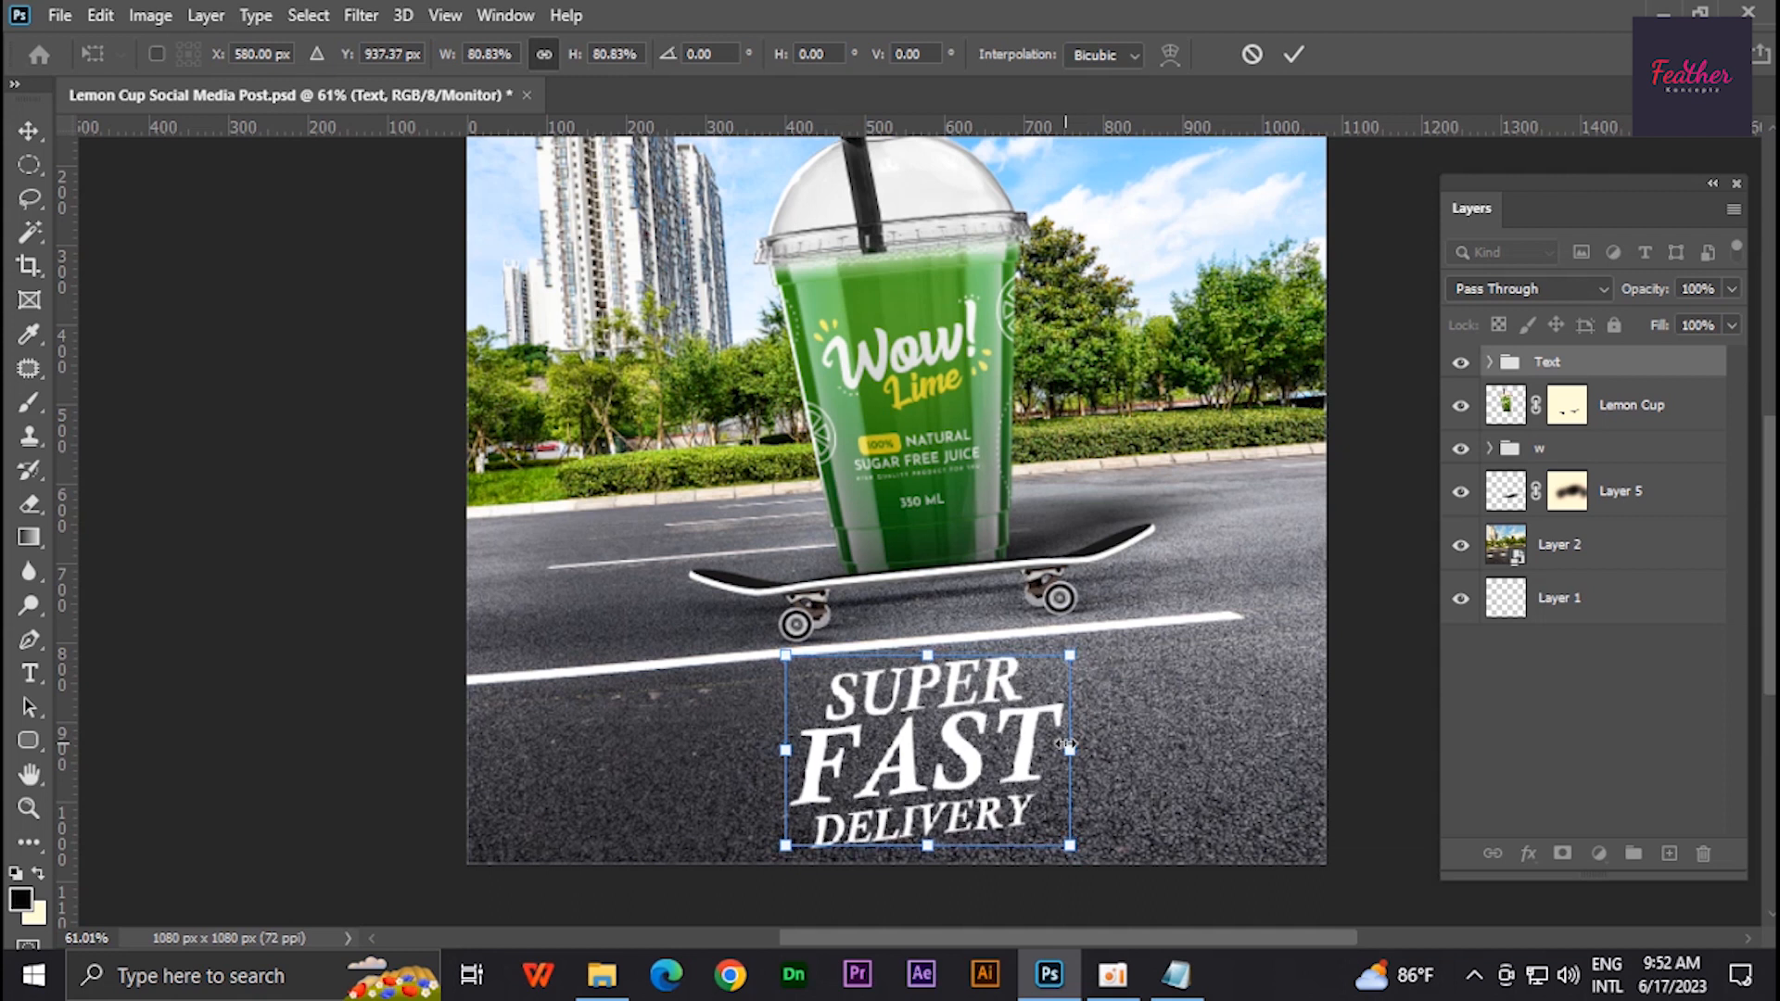
pyautogui.press('Return')
# - Add a new empty layer above Layer 2
pyautogui.click(1048, 975)
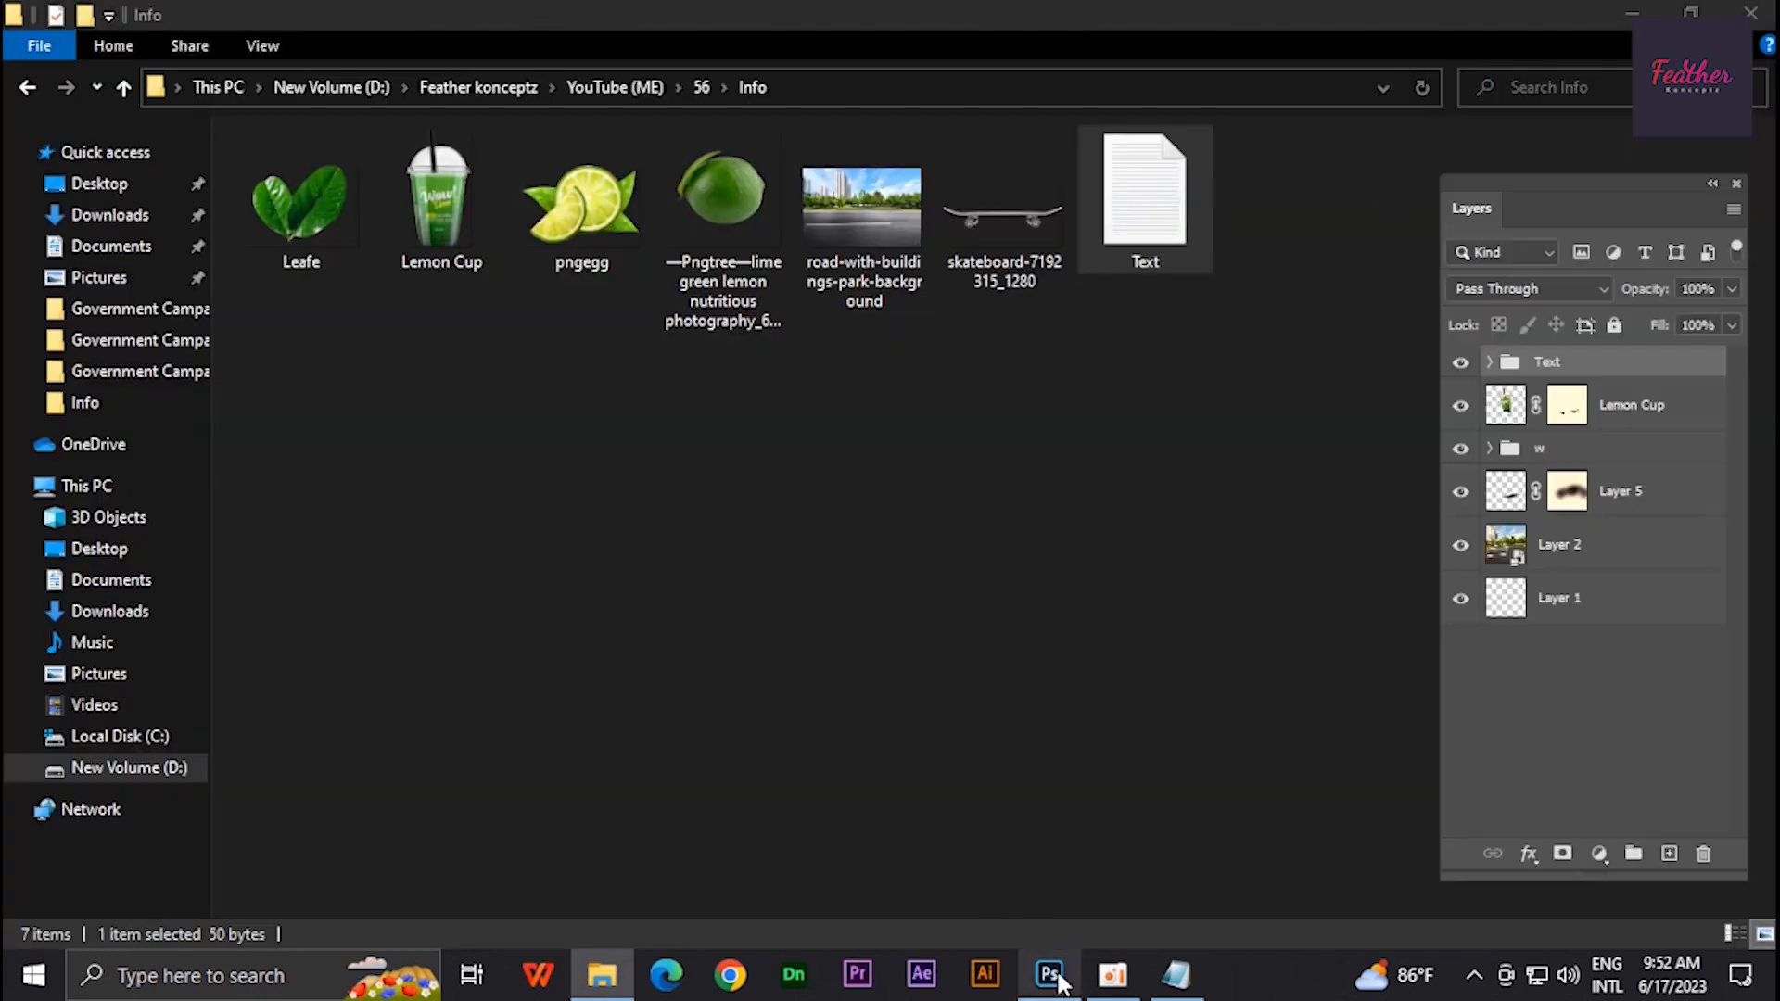
pyautogui.click(1557, 545)
pyautogui.press('i')
pyautogui.click(1668, 853)
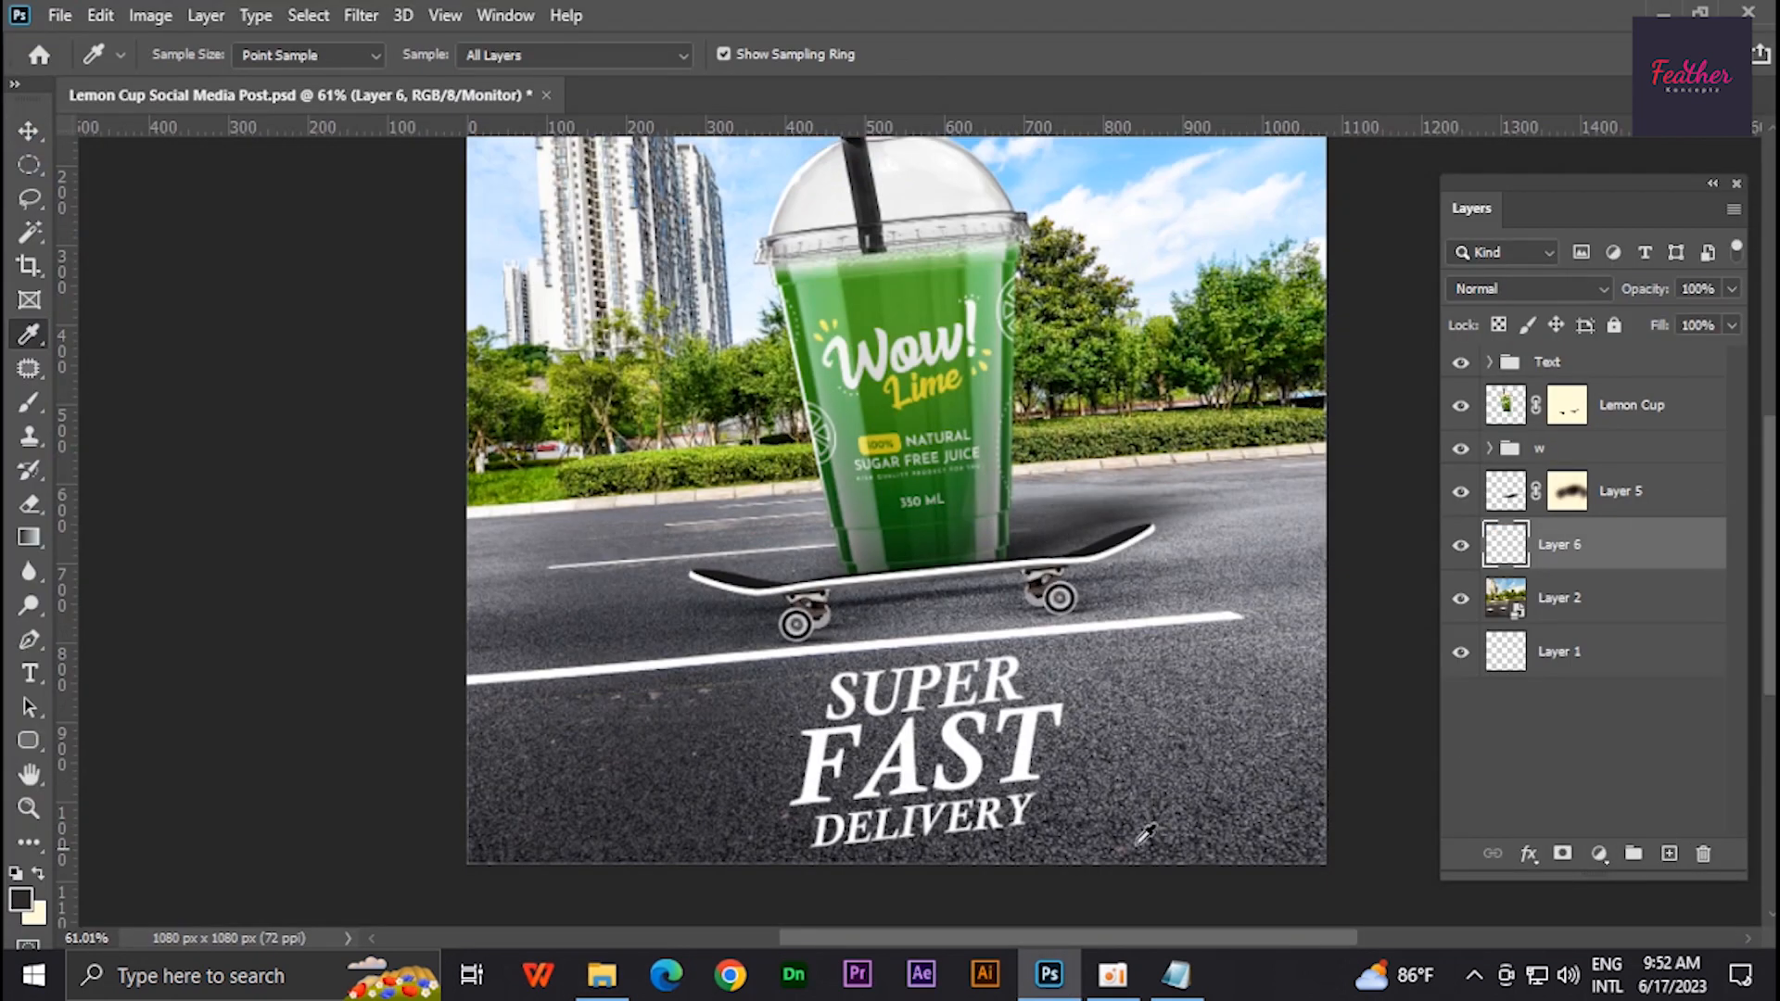
pyautogui.press('b')
pyautogui.scroll(-3, 950, 486)
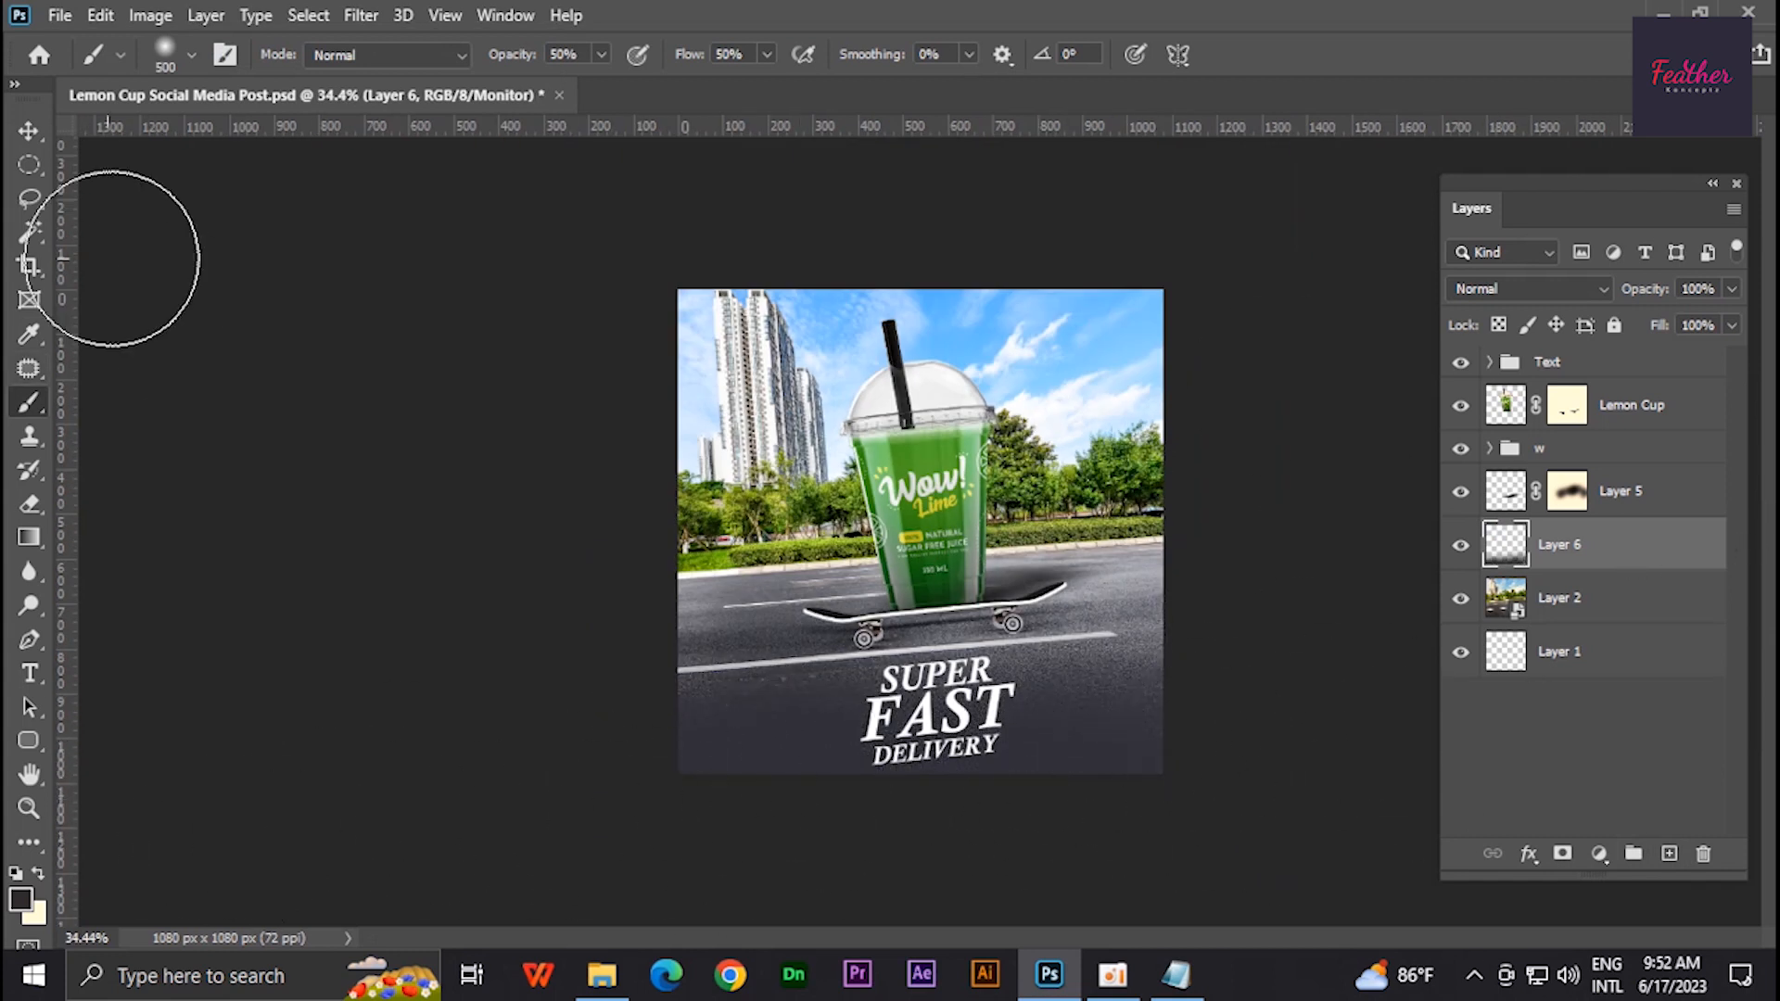
pyautogui.scroll(2, 1021, 813)
pyautogui.press('v')
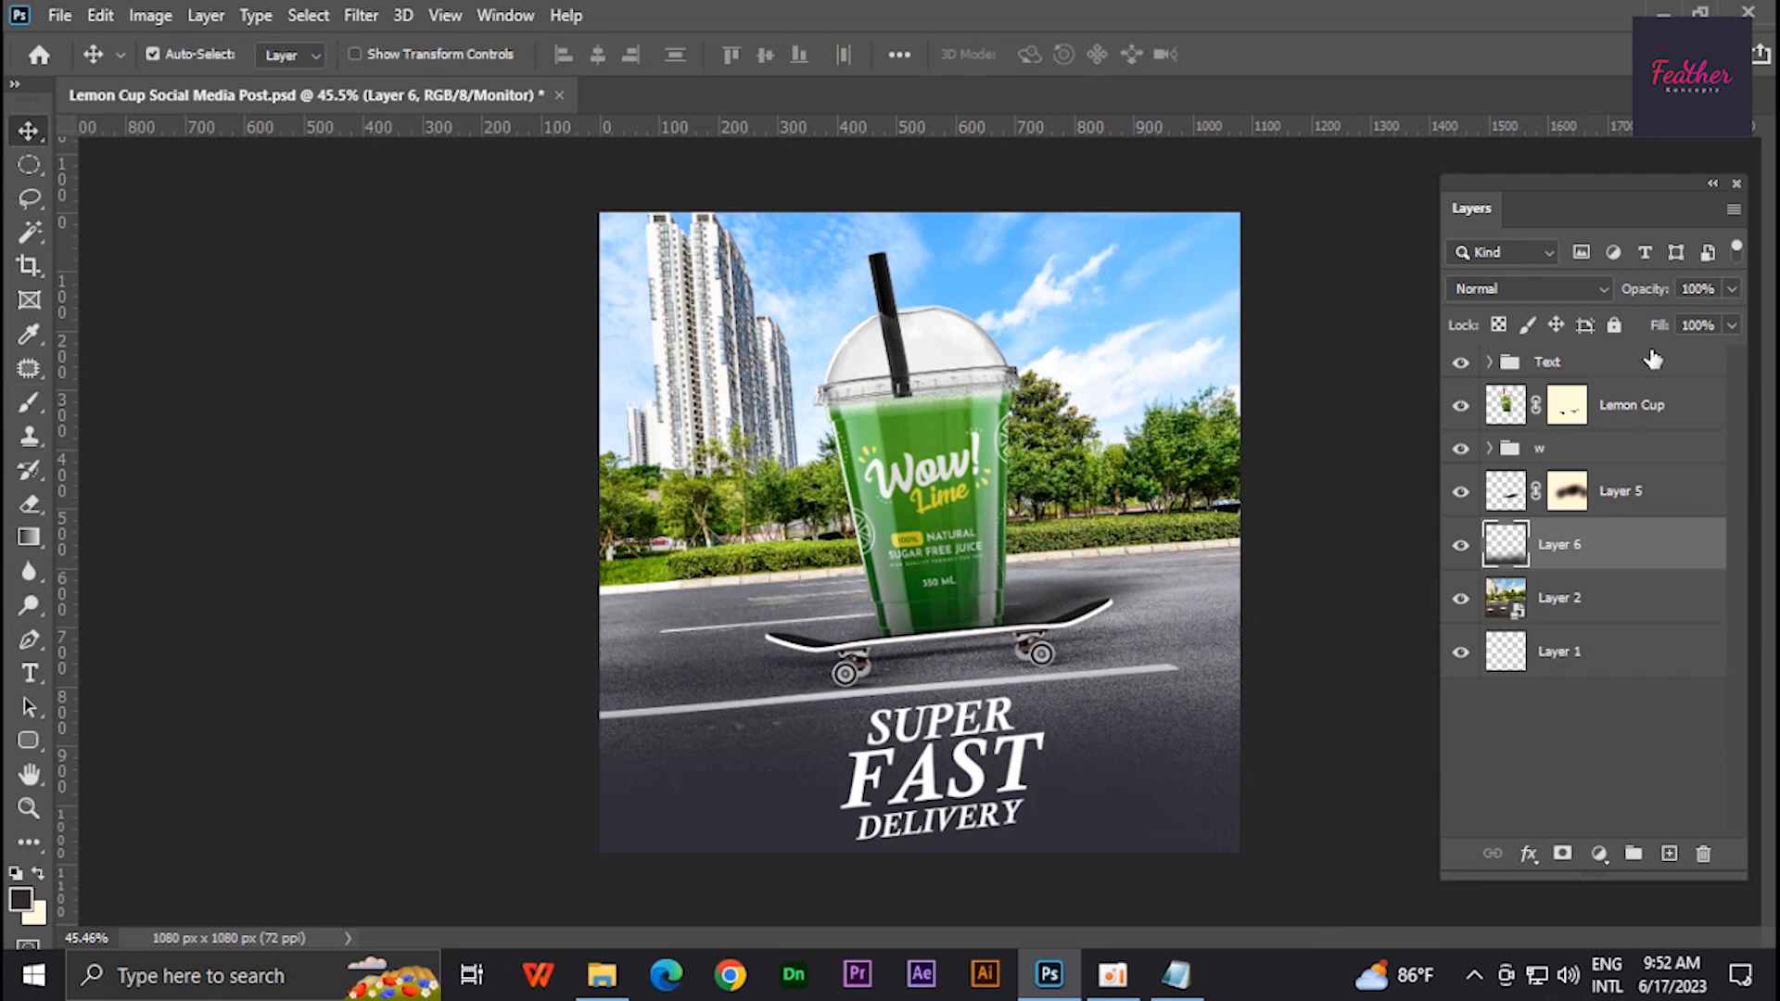
# - Duplicate the Text group, convert the copy to a smart object, and move it below the original group
pyautogui.click(1652, 369)
pyautogui.hotkey('ctrl', 'j')
pyautogui.rightClick(1650, 371)
pyautogui.click(1391, 360)
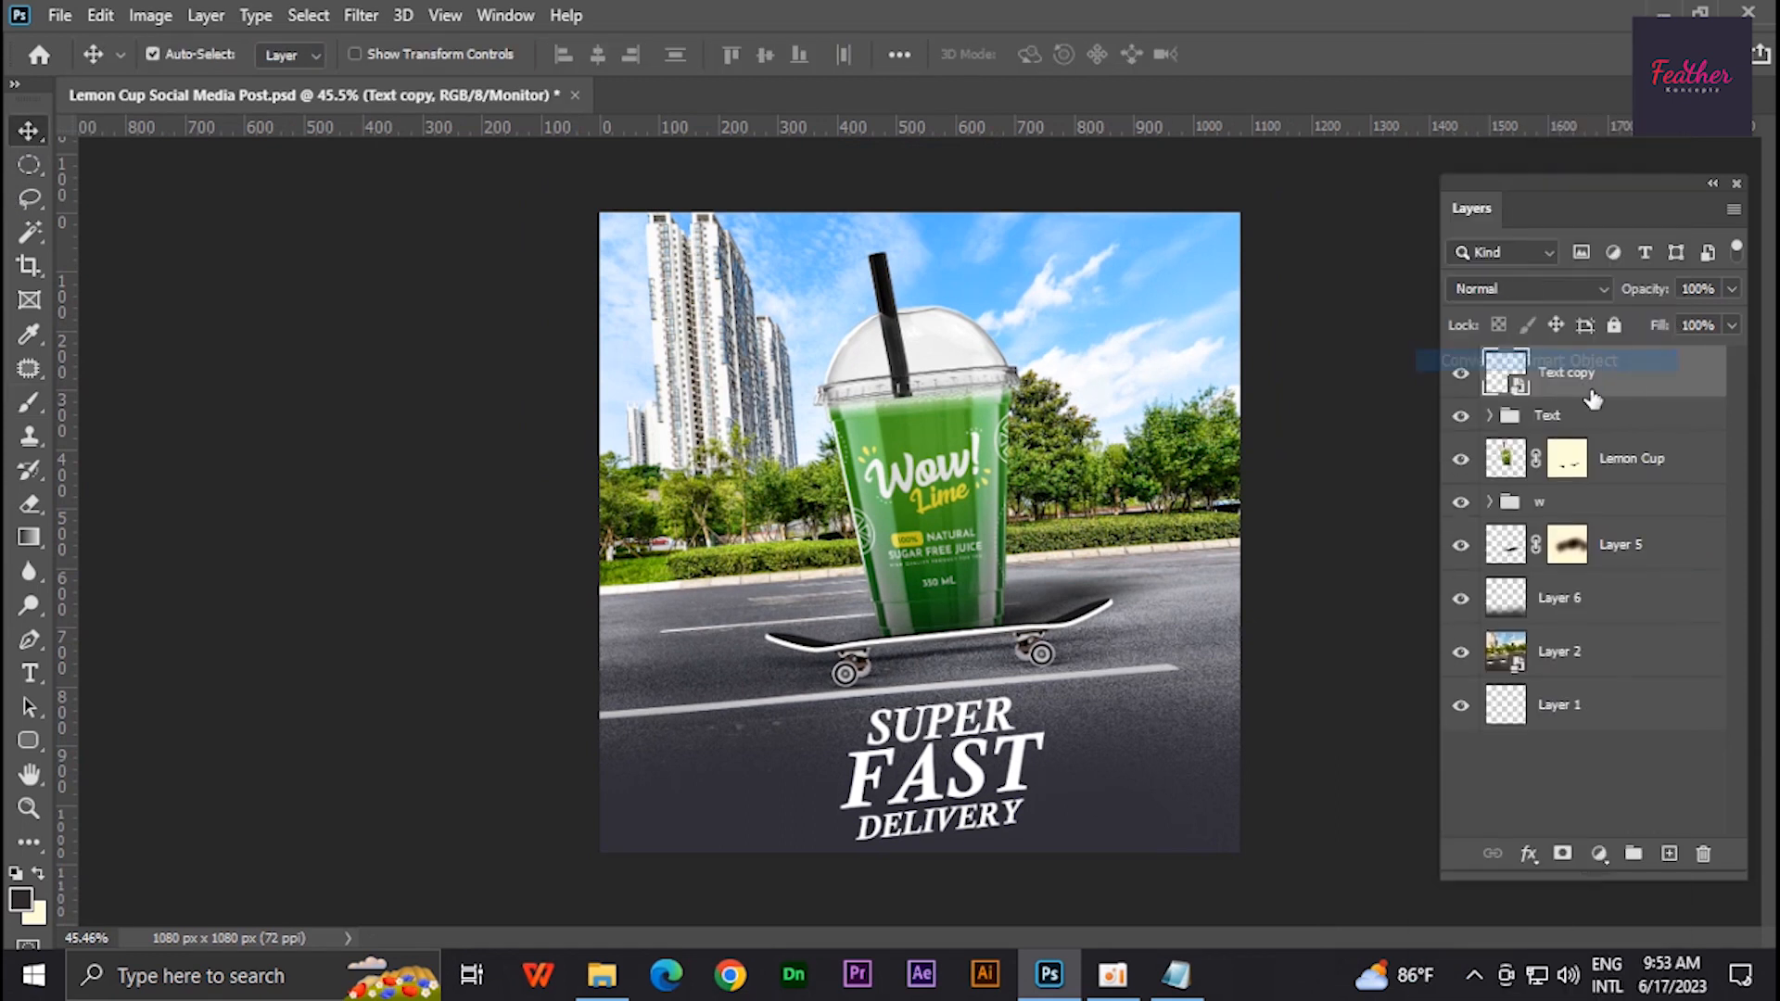
pyautogui.moveTo(1650, 372); pyautogui.dragTo(1650, 422)
pyautogui.doubleClick(1701, 417)
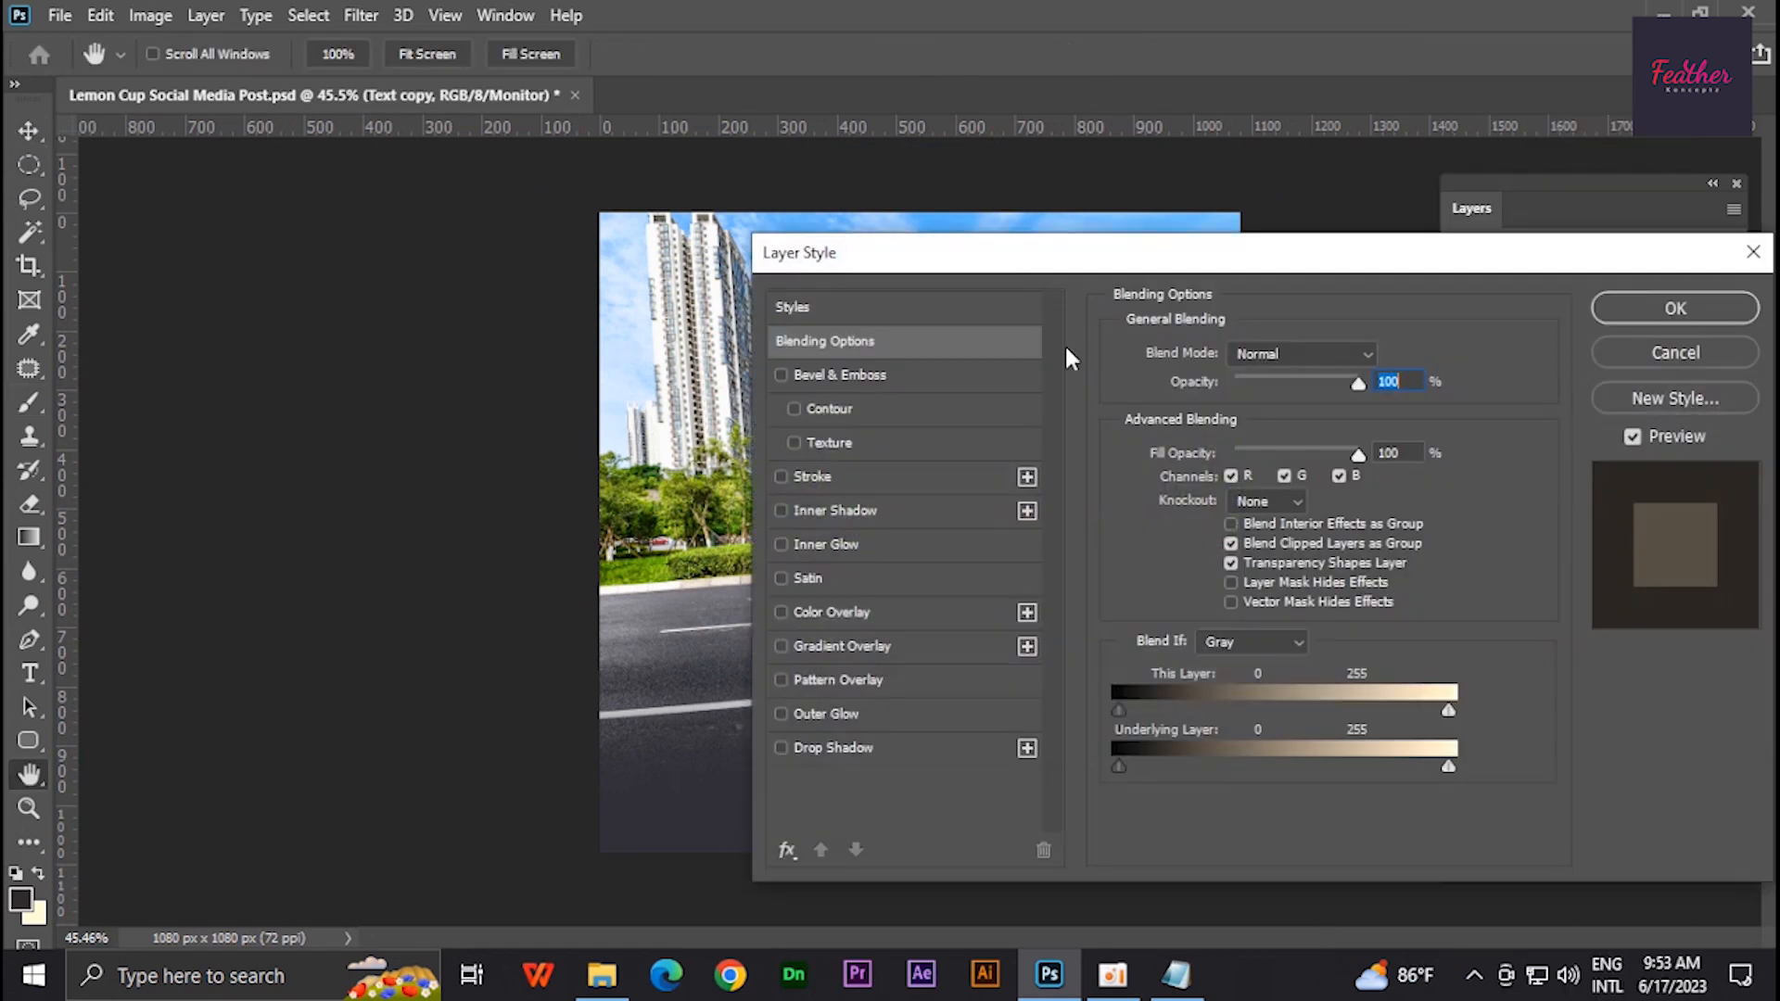
# - Apply a color overlay sampled from the cup's green to the Text copy smart object
pyautogui.moveTo(973, 269); pyautogui.dragTo(1349, 269)
pyautogui.click(1210, 606)
pyautogui.click(1757, 351)
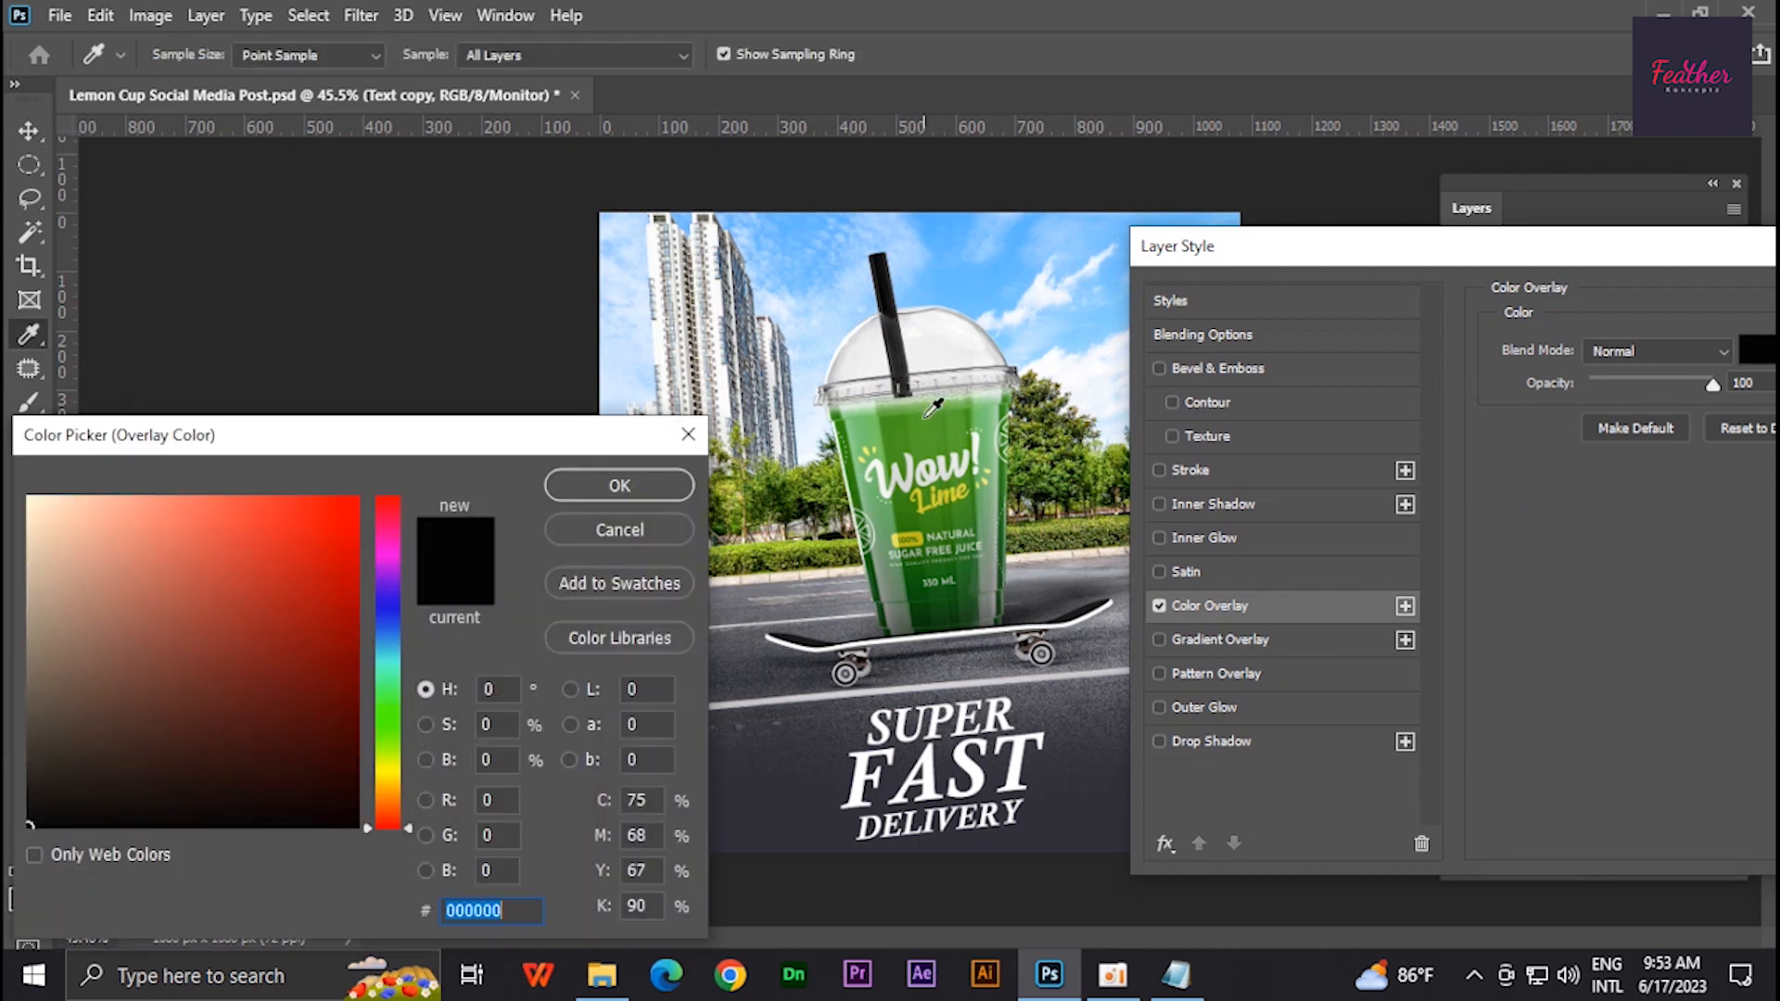
pyautogui.click(993, 499)
pyautogui.press('Return')
pyautogui.press('Return')
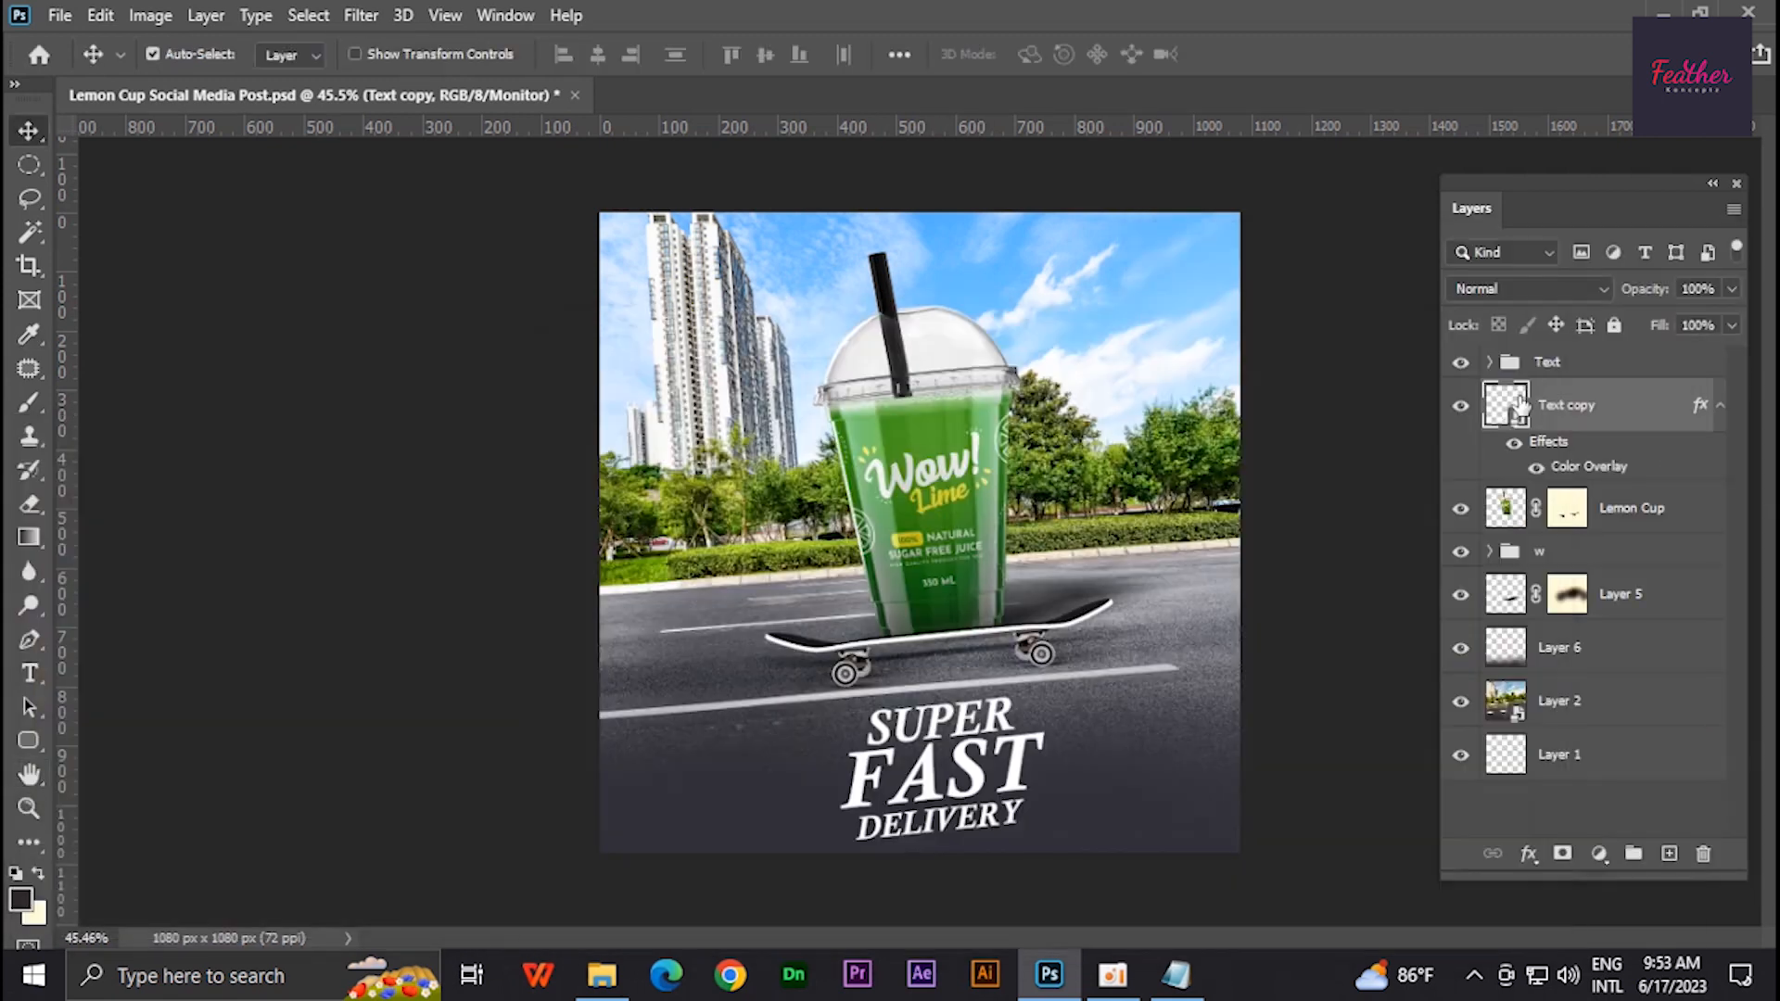
# - Add a 24 px outside stroke in the same light green to the Text copy layer
pyautogui.doubleClick(1624, 422)
pyautogui.click(612, 670)
pyautogui.click(1161, 414)
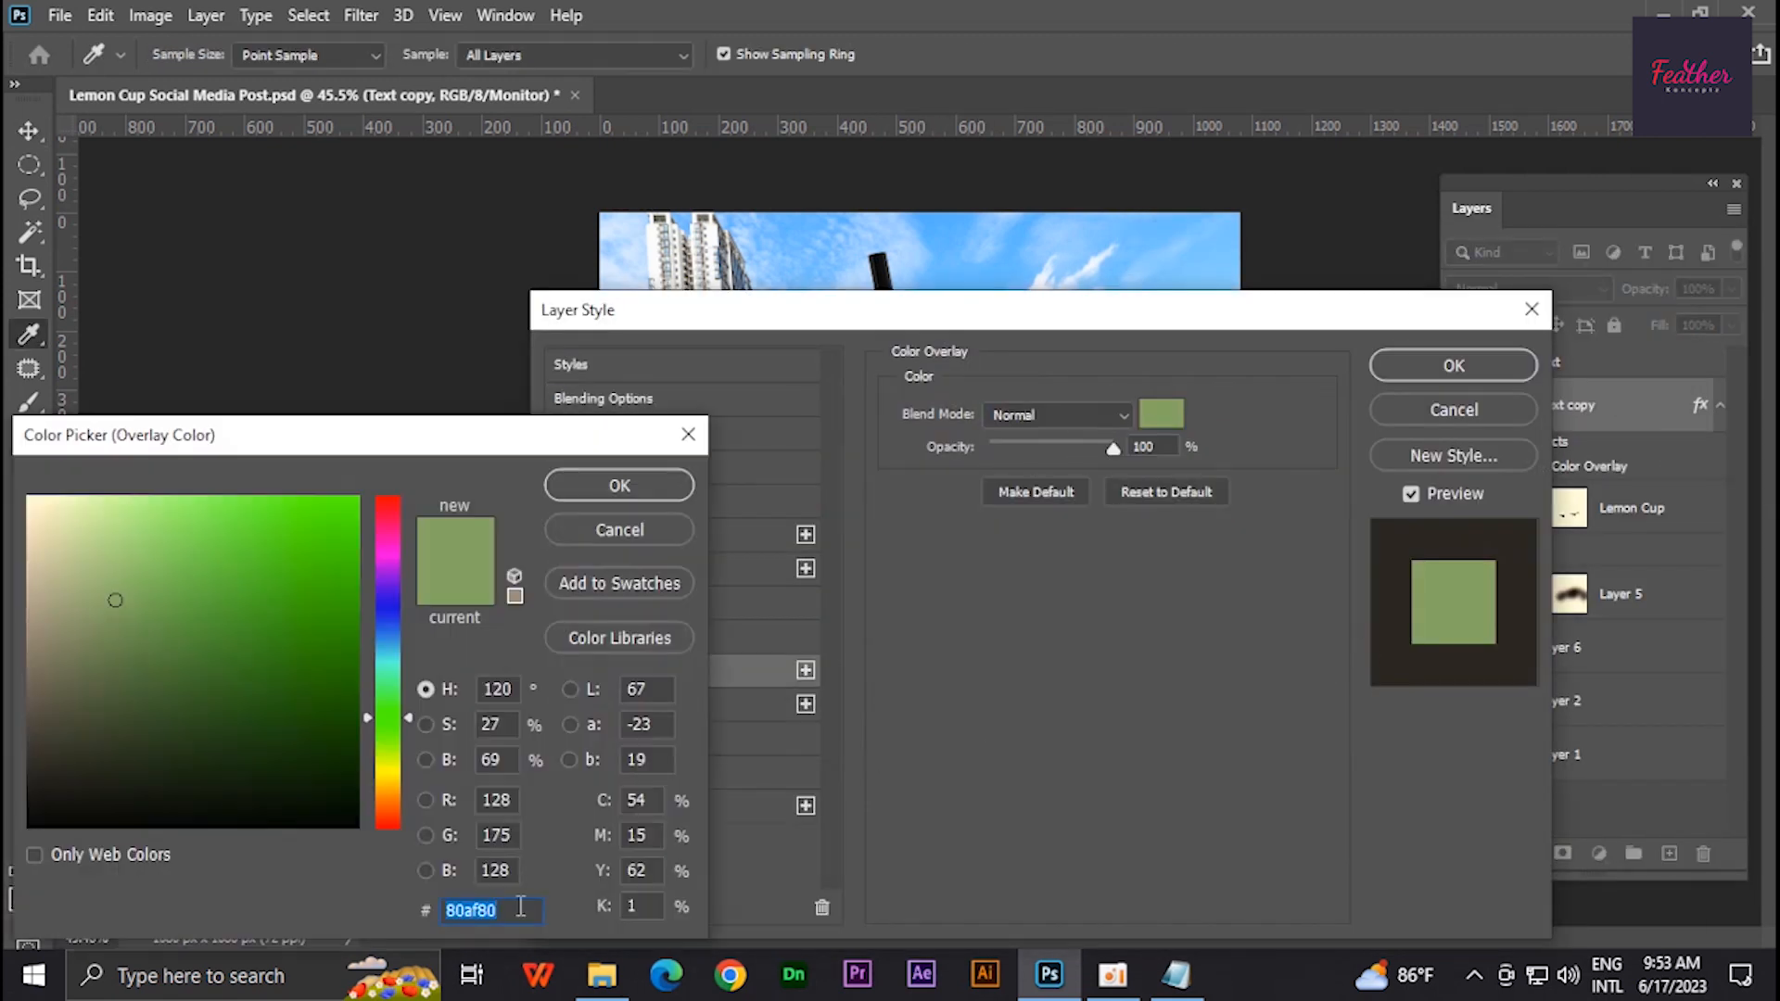
pyautogui.click(644, 478)
pyautogui.click(598, 534)
pyautogui.click(955, 599)
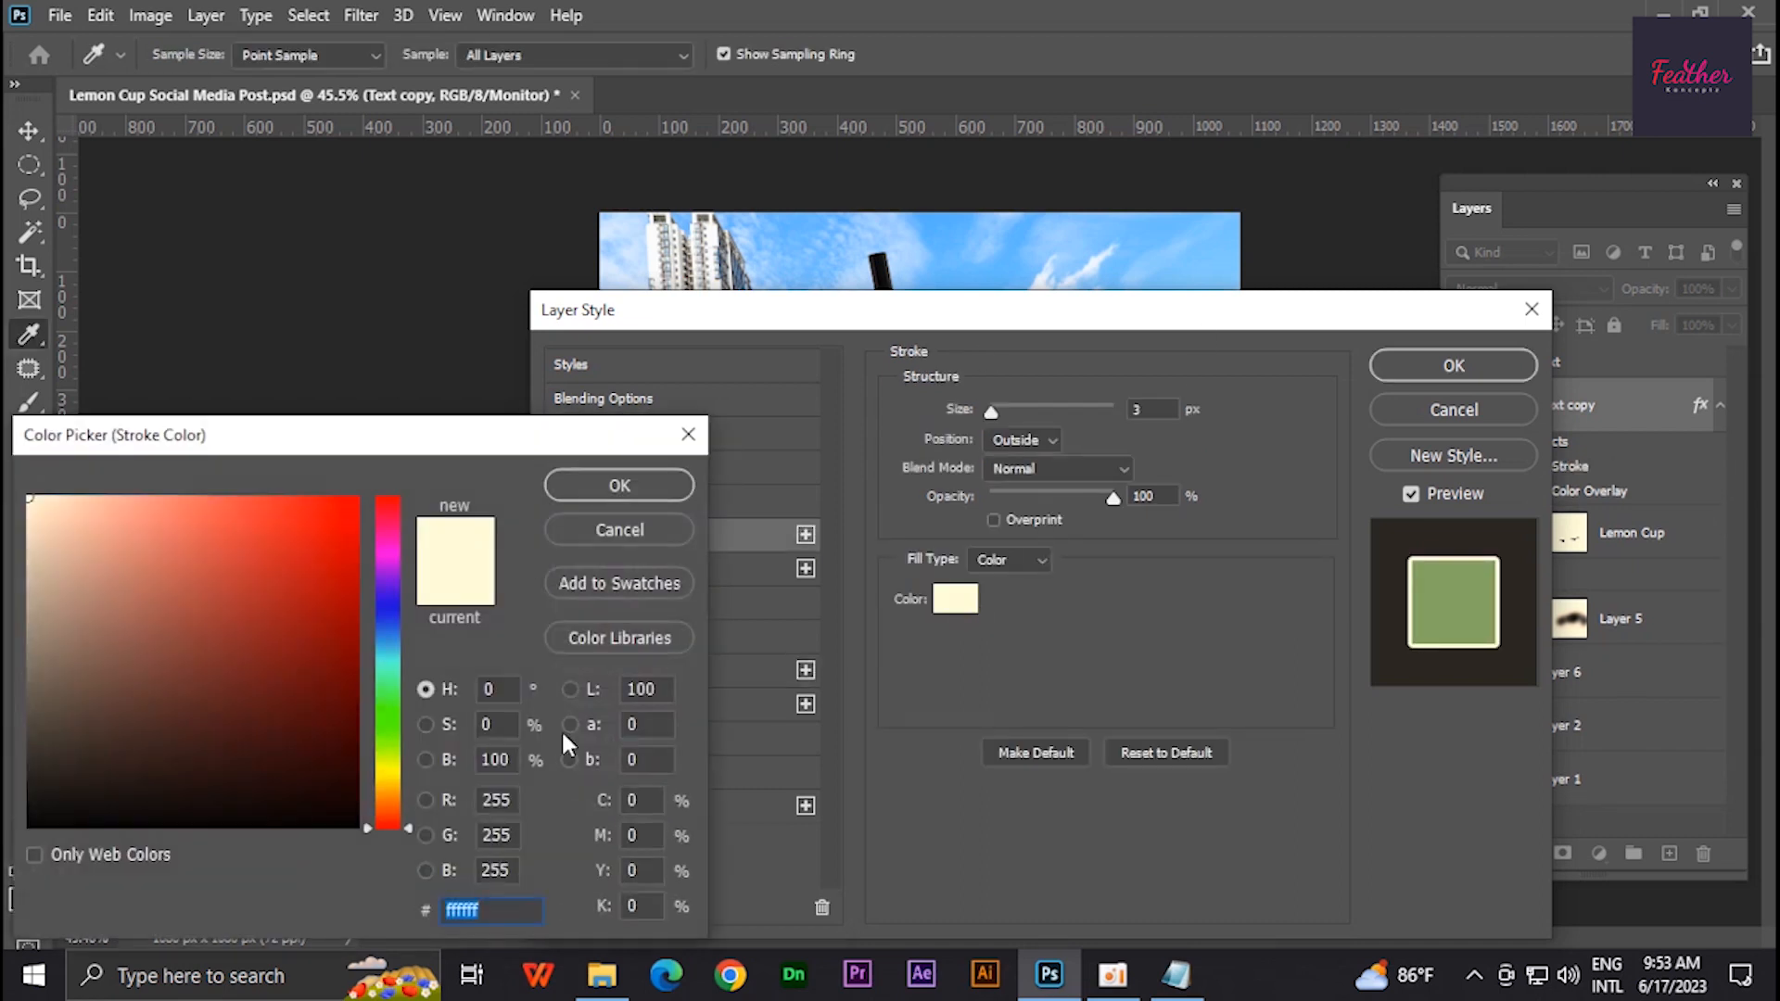
pyautogui.write('80af80')
pyautogui.click(620, 486)
pyautogui.moveTo(816, 309)
pyautogui.mouseDown()
pyautogui.moveTo(1112, 265)
pyautogui.moveTo(1339, 267)
pyautogui.mouseUp()
pyautogui.moveTo(1513, 368); pyautogui.dragTo(1531, 380)
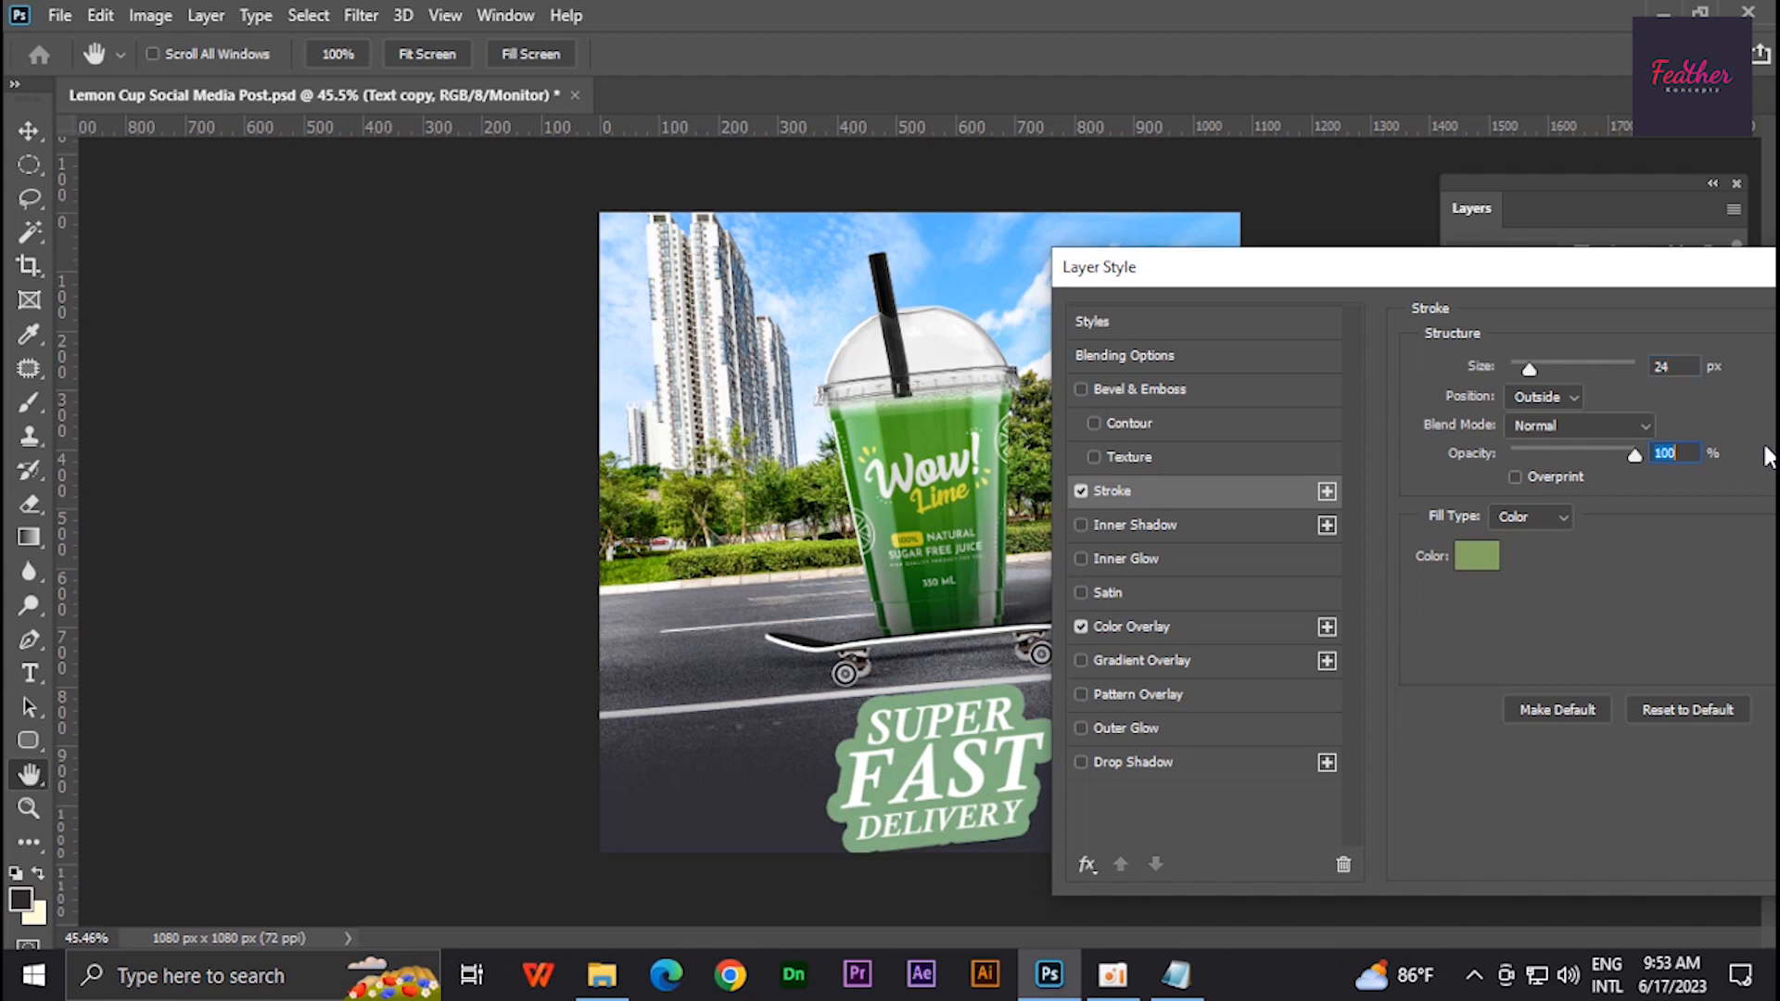
# - Change the stroke color to dark green 145b14 sampled from the image
pyautogui.click(1477, 555)
pyautogui.write('dd0097')
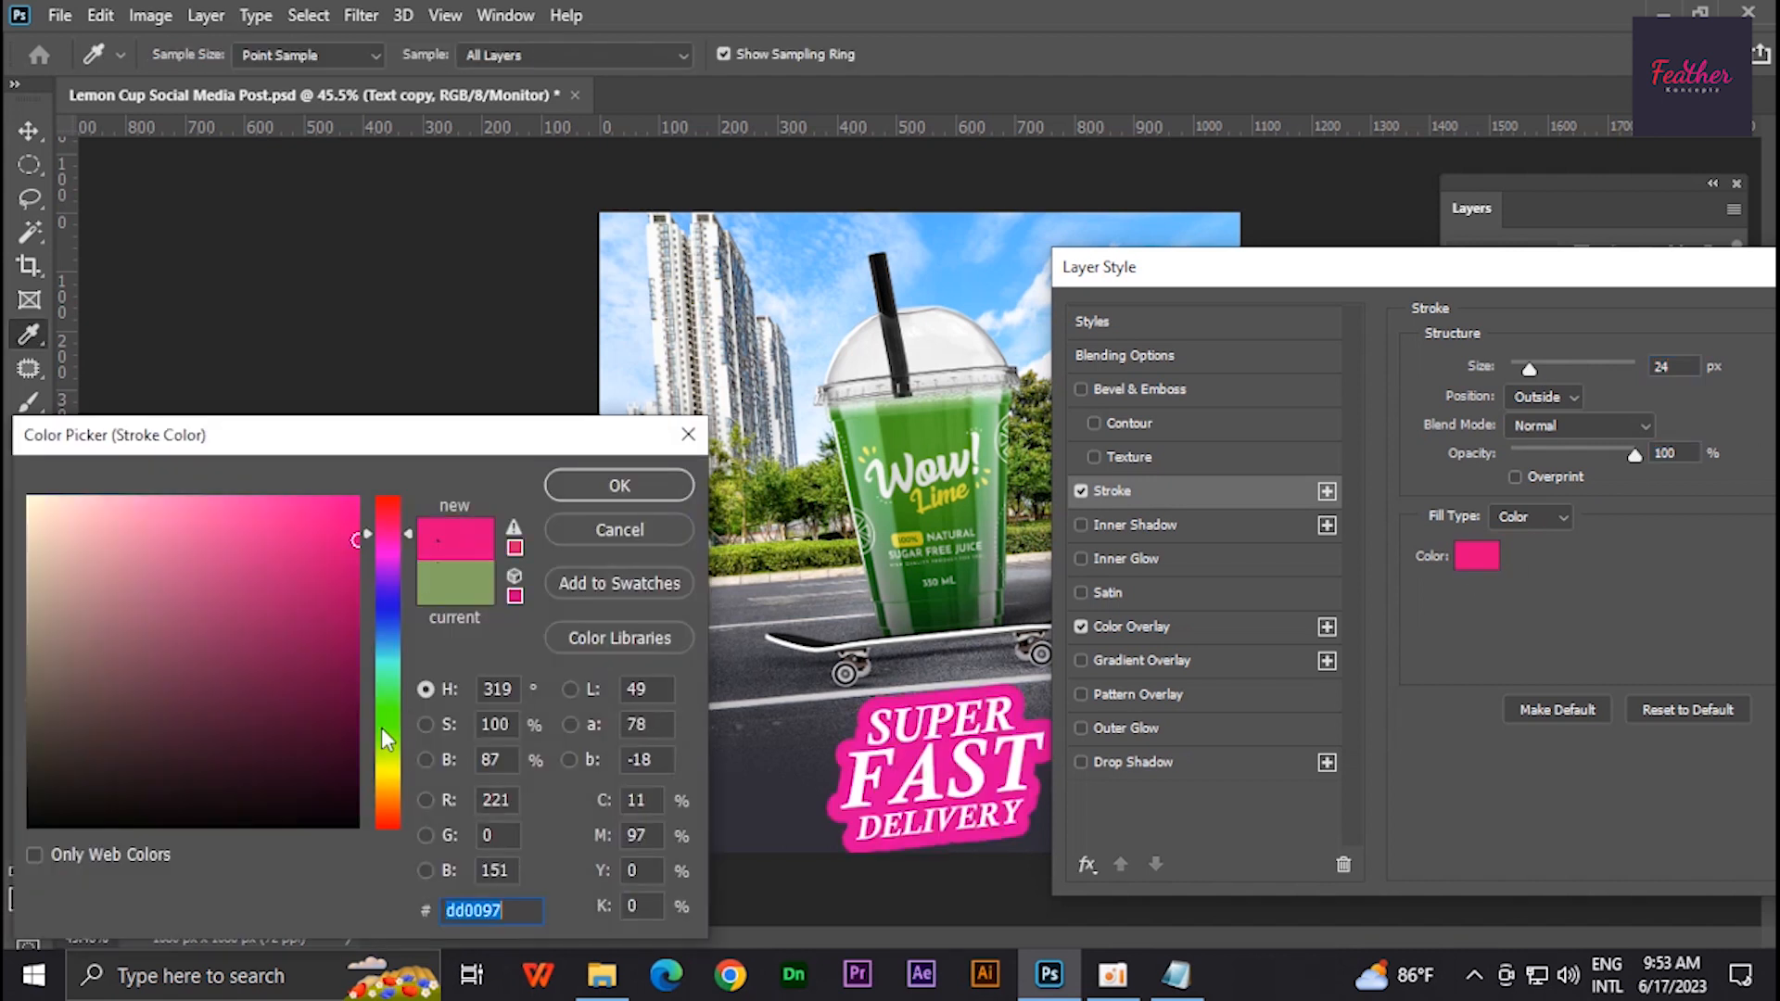
pyautogui.click(383, 731)
pyautogui.click(275, 655)
pyautogui.click(969, 540)
pyautogui.click(975, 536)
pyautogui.click(913, 591)
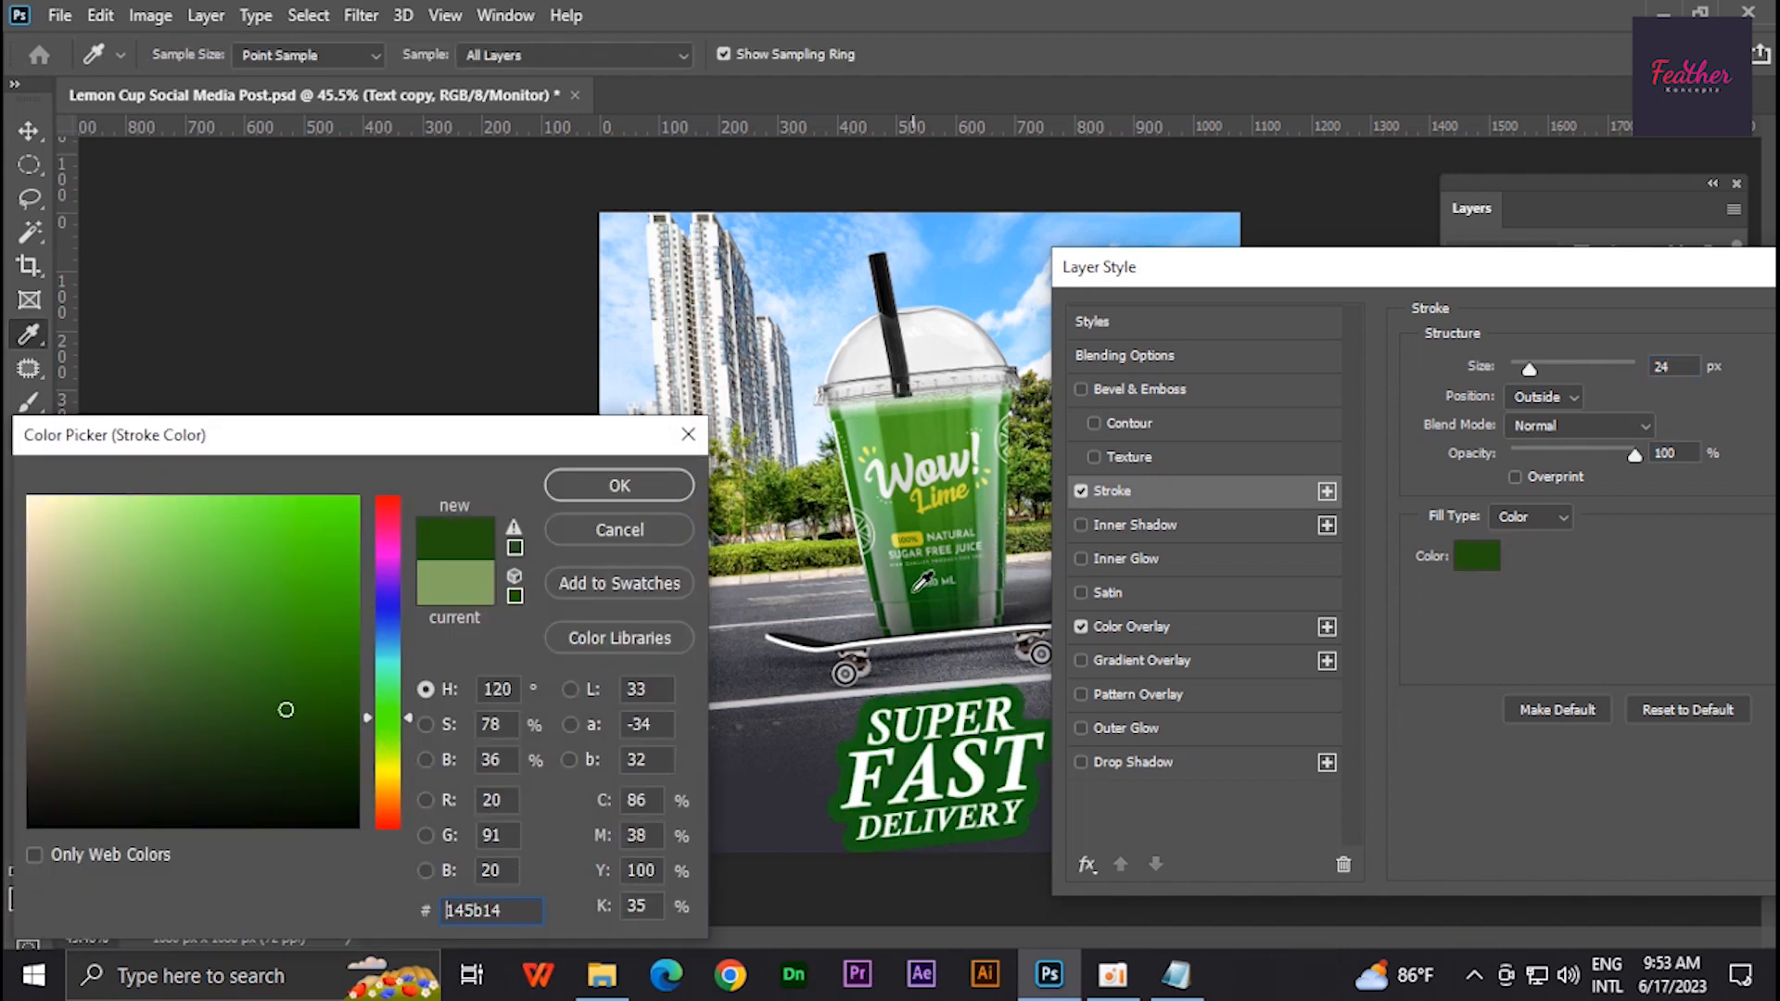
pyautogui.click(620, 485)
# - Fine-tune the stroke size and apply the layer style
pyautogui.scroll(-18, 1596, 364)
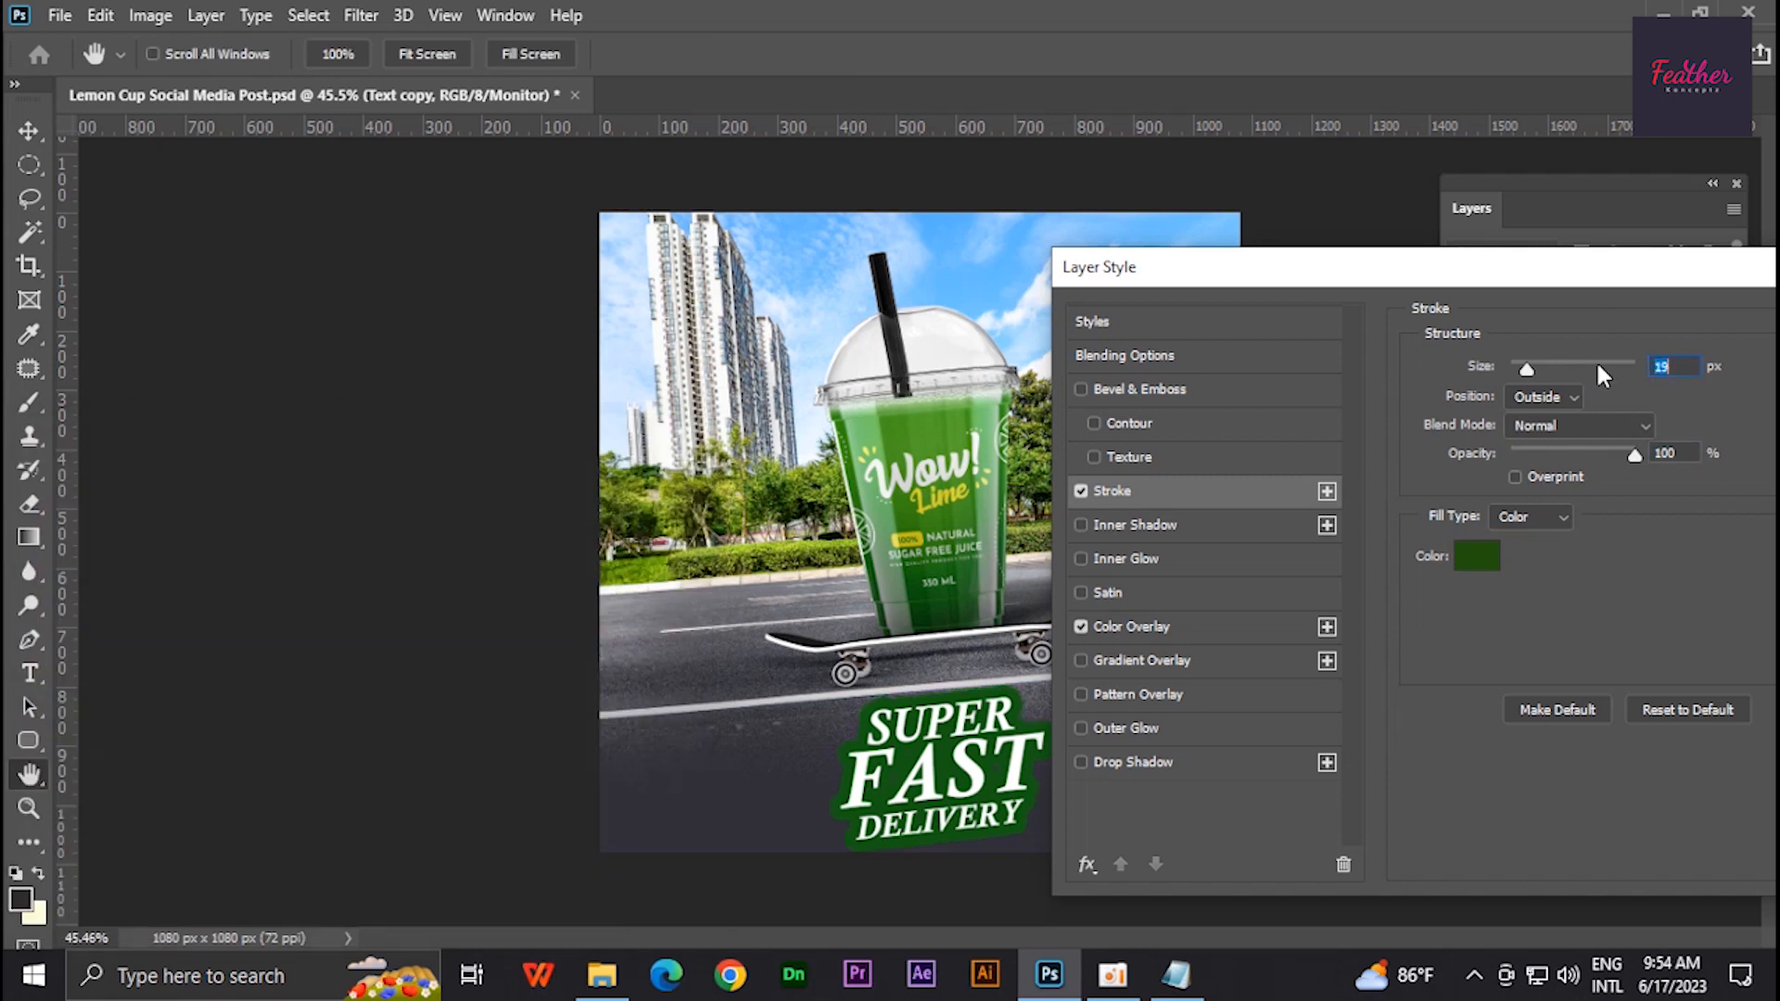
pyautogui.scroll(6, 1598, 367)
pyautogui.scroll(2, 1599, 366)
pyautogui.moveTo(1695, 271); pyautogui.dragTo(1239, 252)
pyautogui.click(1635, 304)
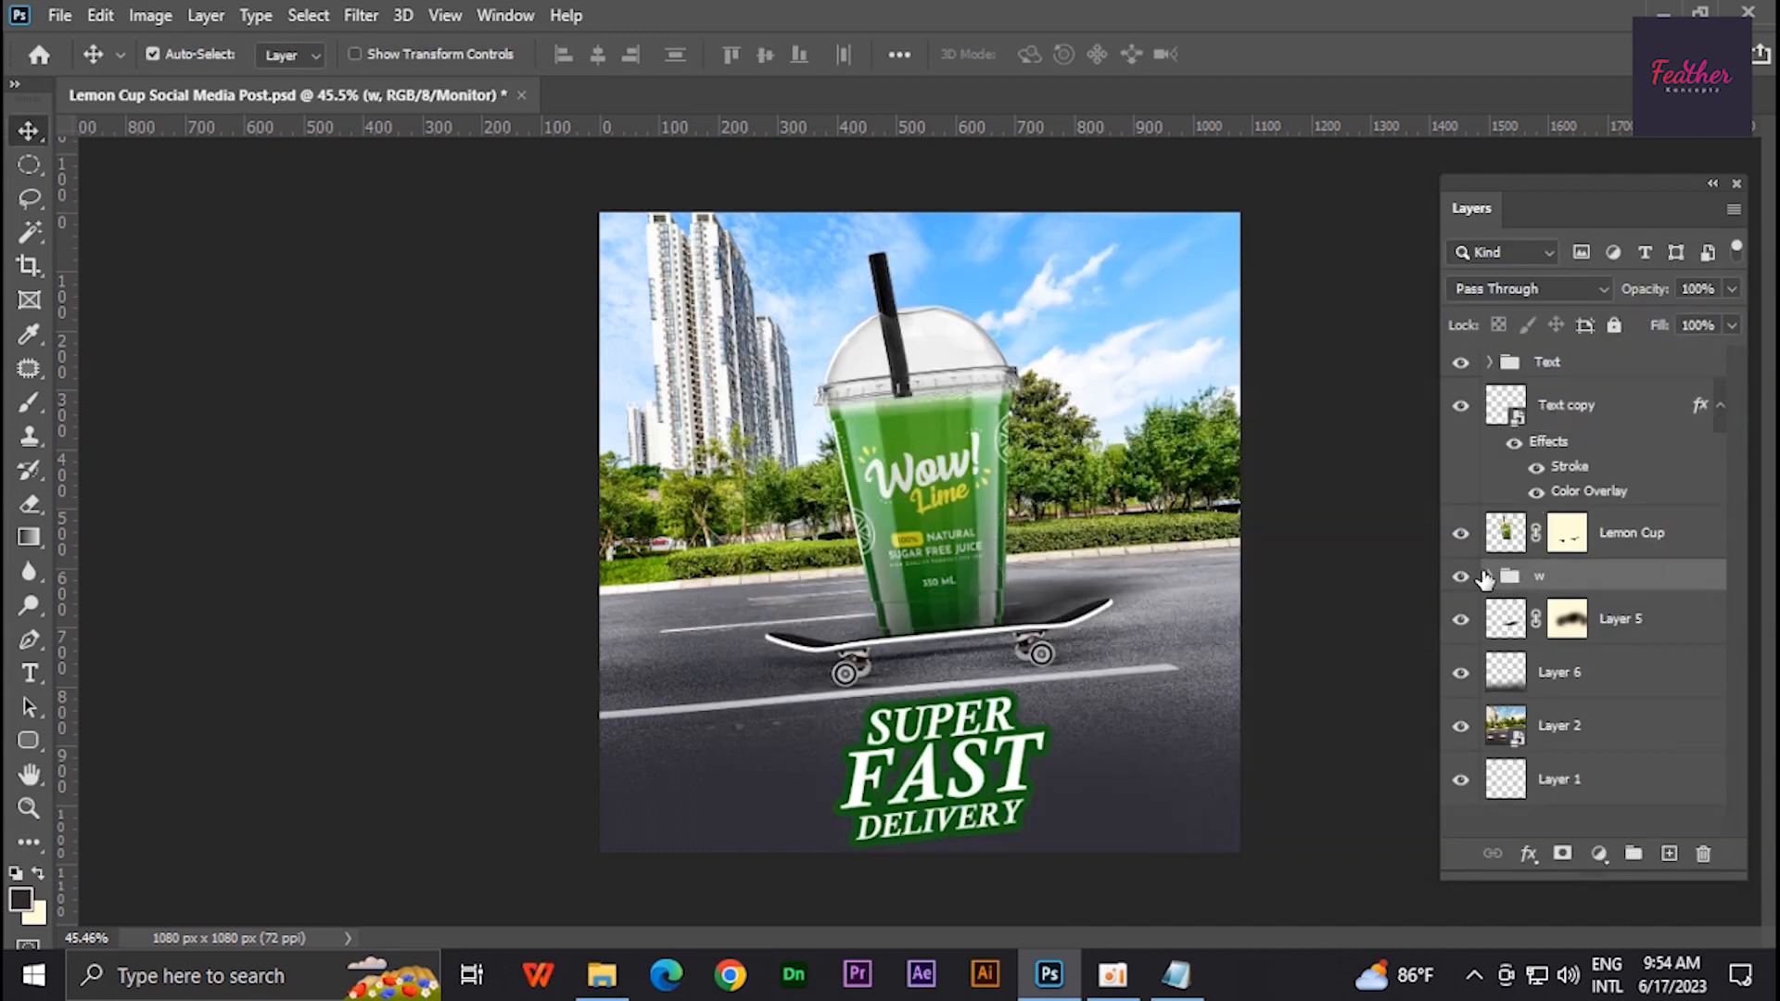
# - Give the FAST text layer a yellow fff204 color overlay sampled from the cup label
pyautogui.click(1488, 576)
pyautogui.click(1488, 577)
pyautogui.click(1490, 363)
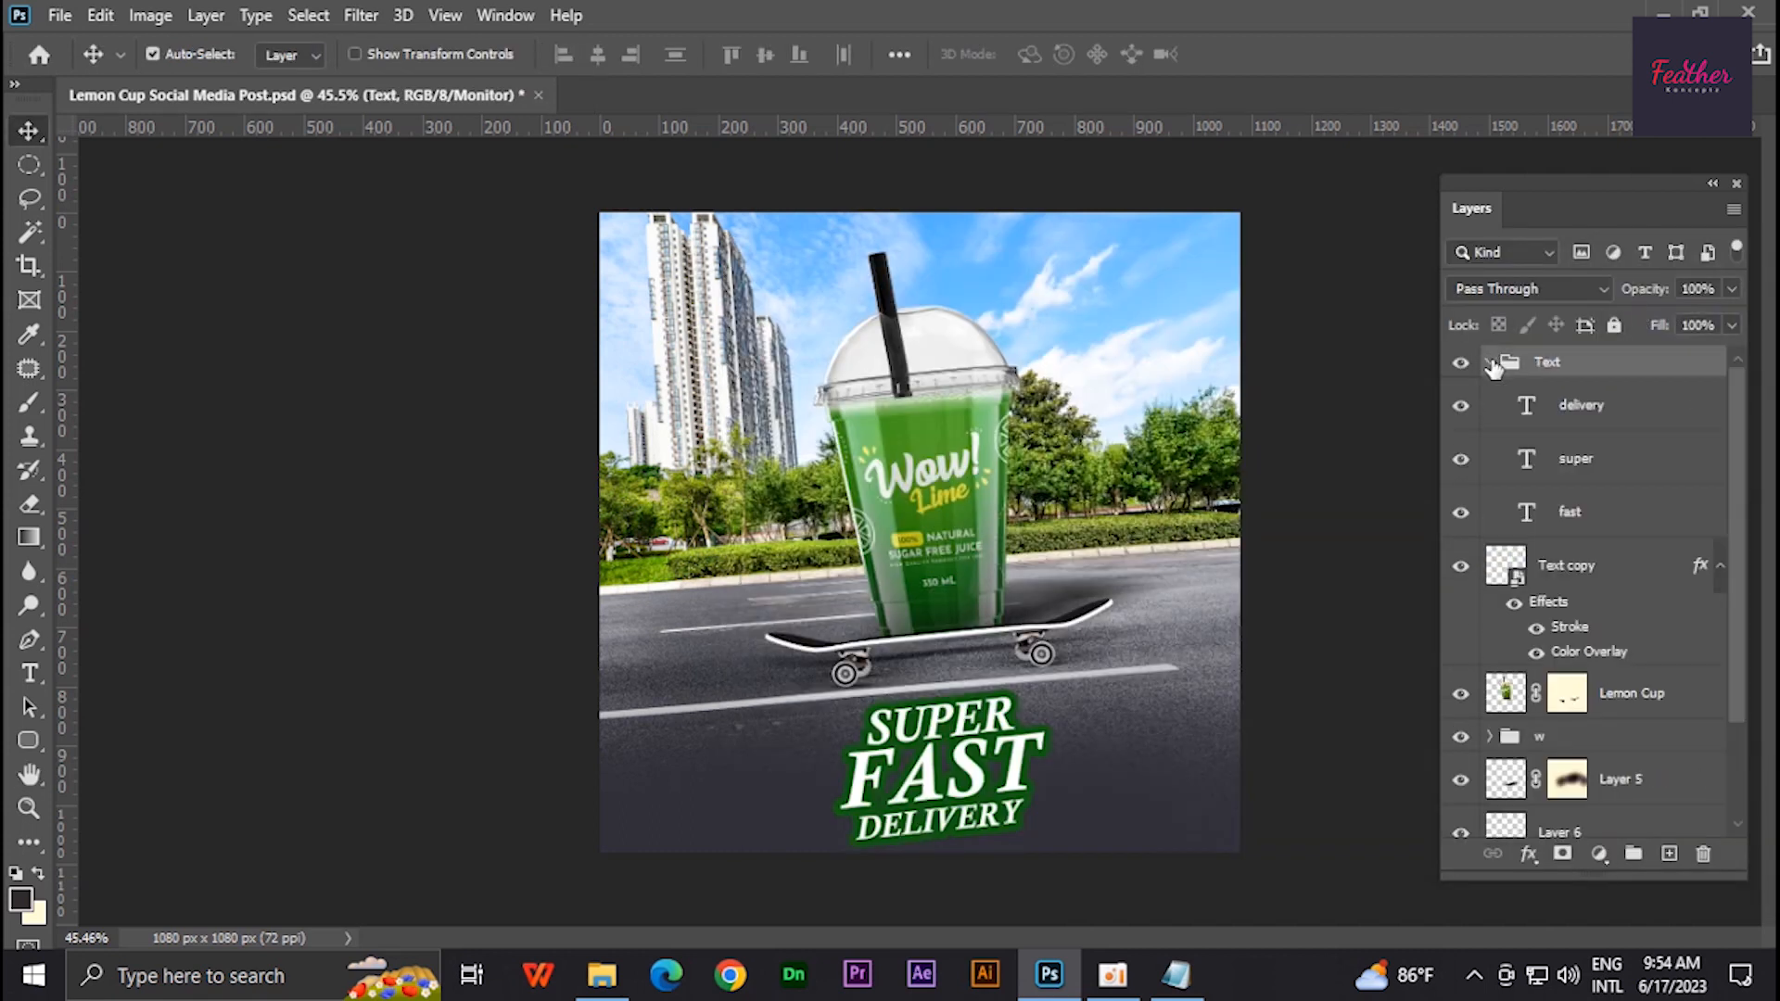
pyautogui.doubleClick(1581, 519)
pyautogui.moveTo(793, 246); pyautogui.dragTo(1329, 246)
pyautogui.click(1251, 610)
pyautogui.moveTo(1661, 275); pyautogui.dragTo(1589, 291)
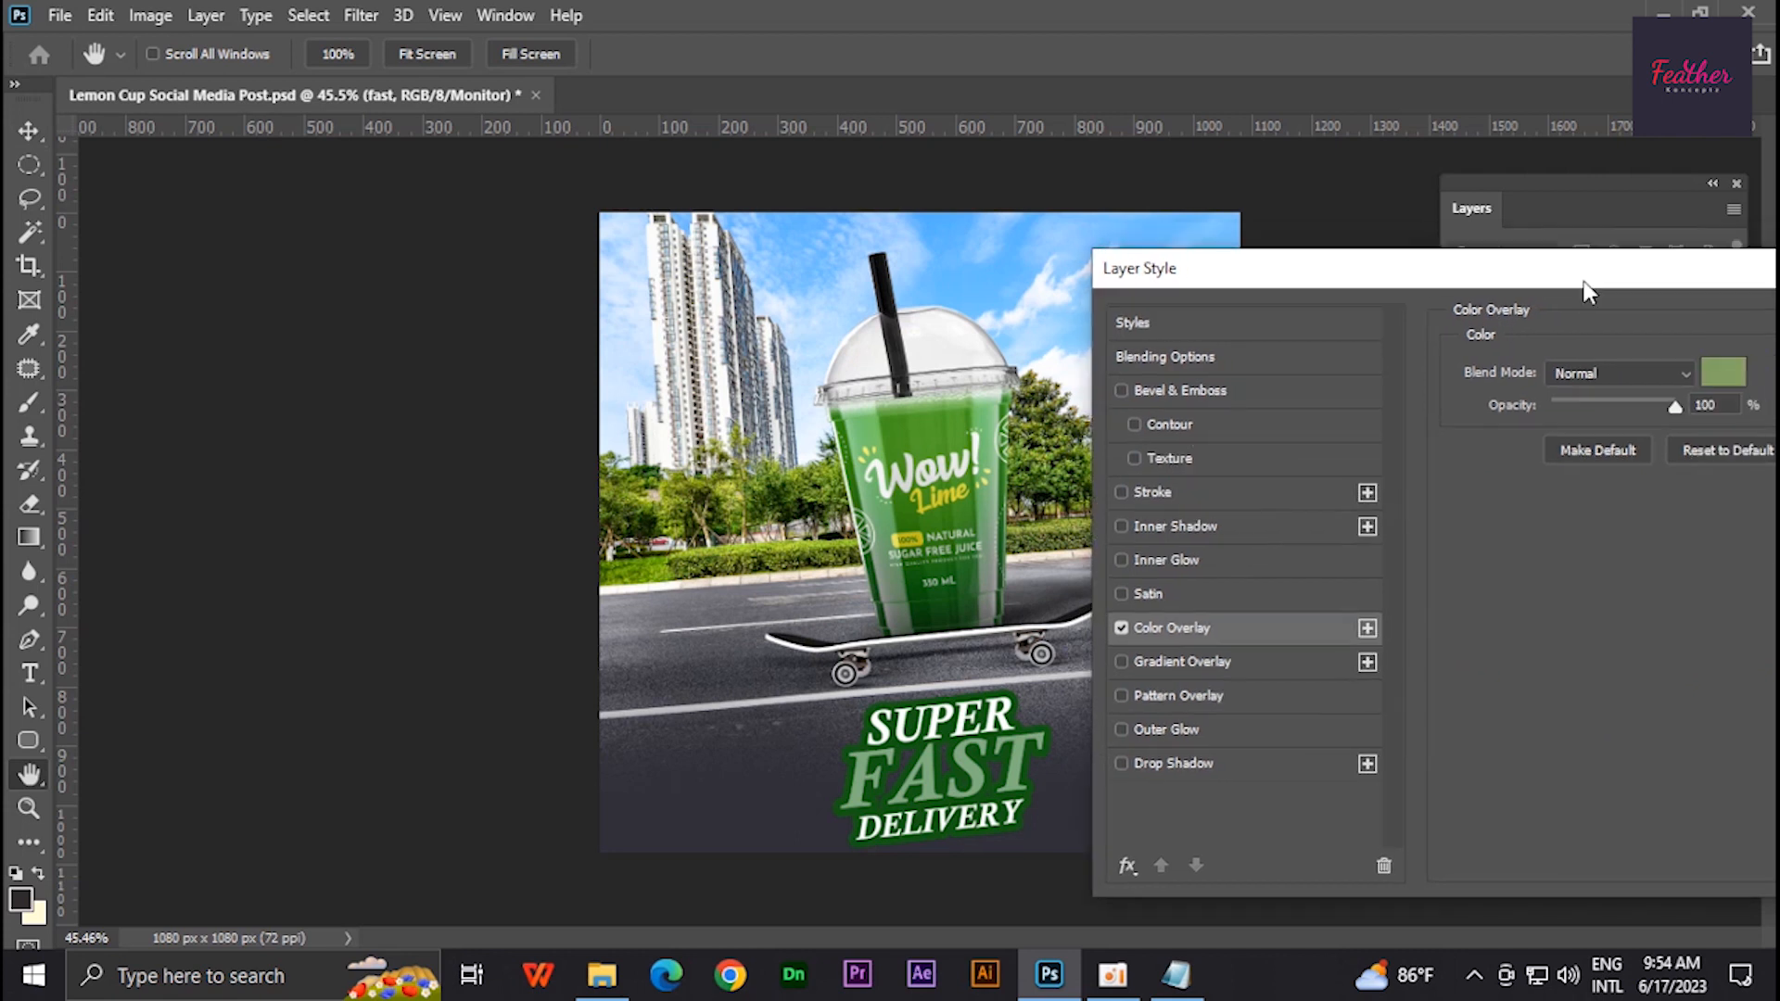
pyautogui.click(1722, 372)
pyautogui.click(881, 527)
pyautogui.click(356, 498)
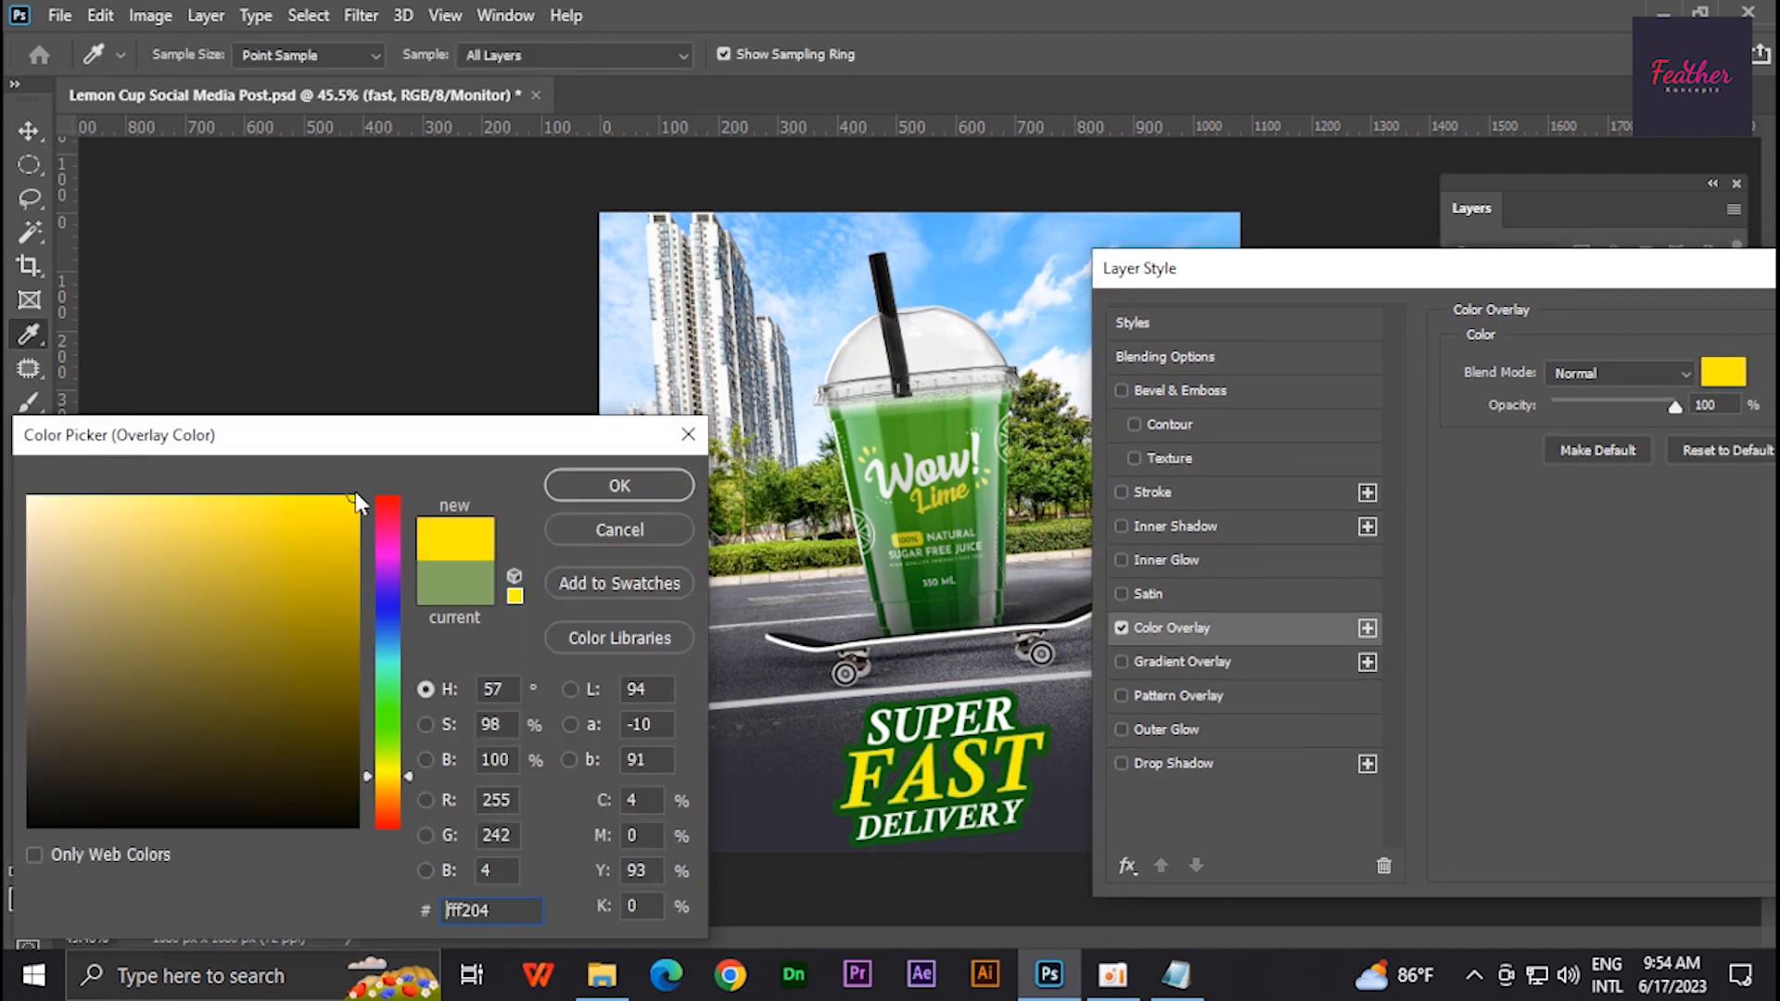
pyautogui.click(612, 485)
pyautogui.moveTo(1391, 269); pyautogui.dragTo(1014, 281)
pyautogui.click(1689, 333)
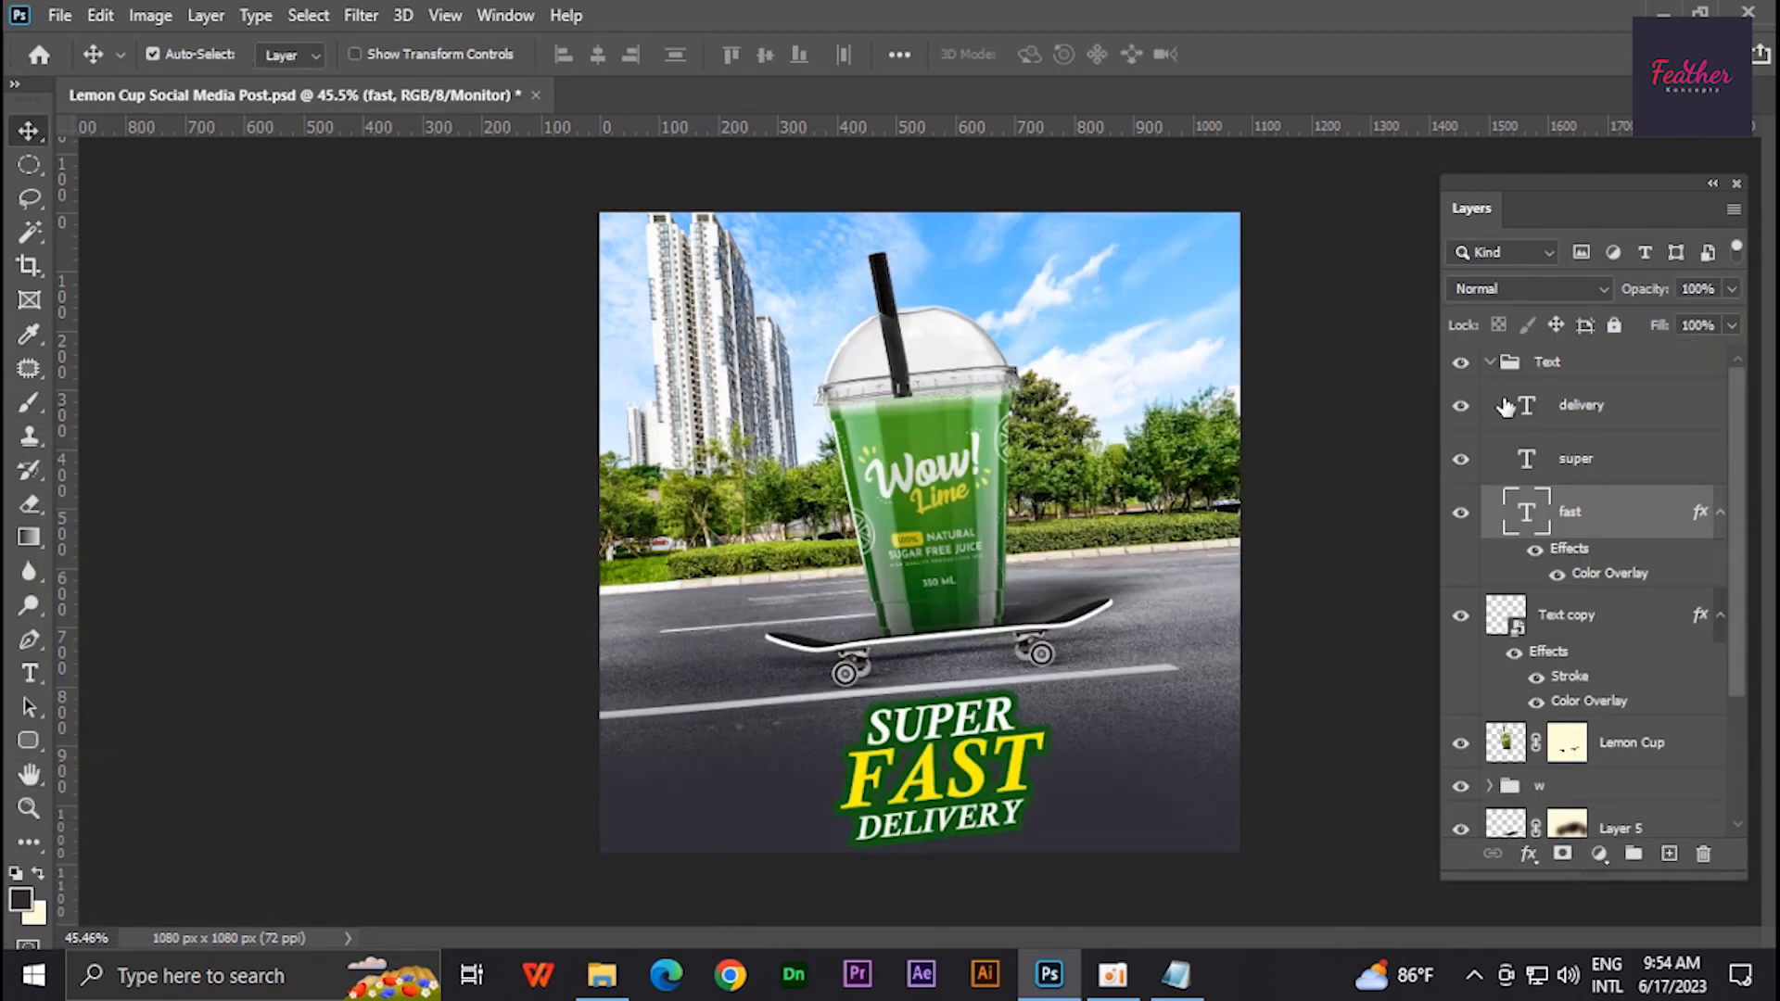
# - Move the outlined Text copy into the Text group and nudge the group slightly up and right
pyautogui.click(1489, 362)
pyautogui.moveTo(1607, 423); pyautogui.dragTo(1607, 697)
pyautogui.click(1489, 362)
pyautogui.click(1489, 362)
pyautogui.hotkey('ctrl', 't')
pyautogui.moveTo(944, 696); pyautogui.dragTo(944, 687)
pyautogui.press('Return')
pyautogui.press('Up')
pyautogui.press('Up')
pyautogui.press('Up')
pyautogui.press('Up')
pyautogui.press('Up')
pyautogui.press('Up')
pyautogui.press('Up')
pyautogui.press('Up')
pyautogui.press('Right')
pyautogui.press('Right')
pyautogui.press('Right')
pyautogui.press('Right')
pyautogui.press('Right')
pyautogui.press('Right')
pyautogui.press('Right')
pyautogui.press('Right')
pyautogui.press('Right')
pyautogui.press('Right')
pyautogui.press('Right')
pyautogui.press('Right')
pyautogui.press('Right')
pyautogui.press('Right')
pyautogui.press('Right')
pyautogui.press('Right')
pyautogui.press('Right')
pyautogui.press('Right')
pyautogui.press('Right')
pyautogui.press('Right')
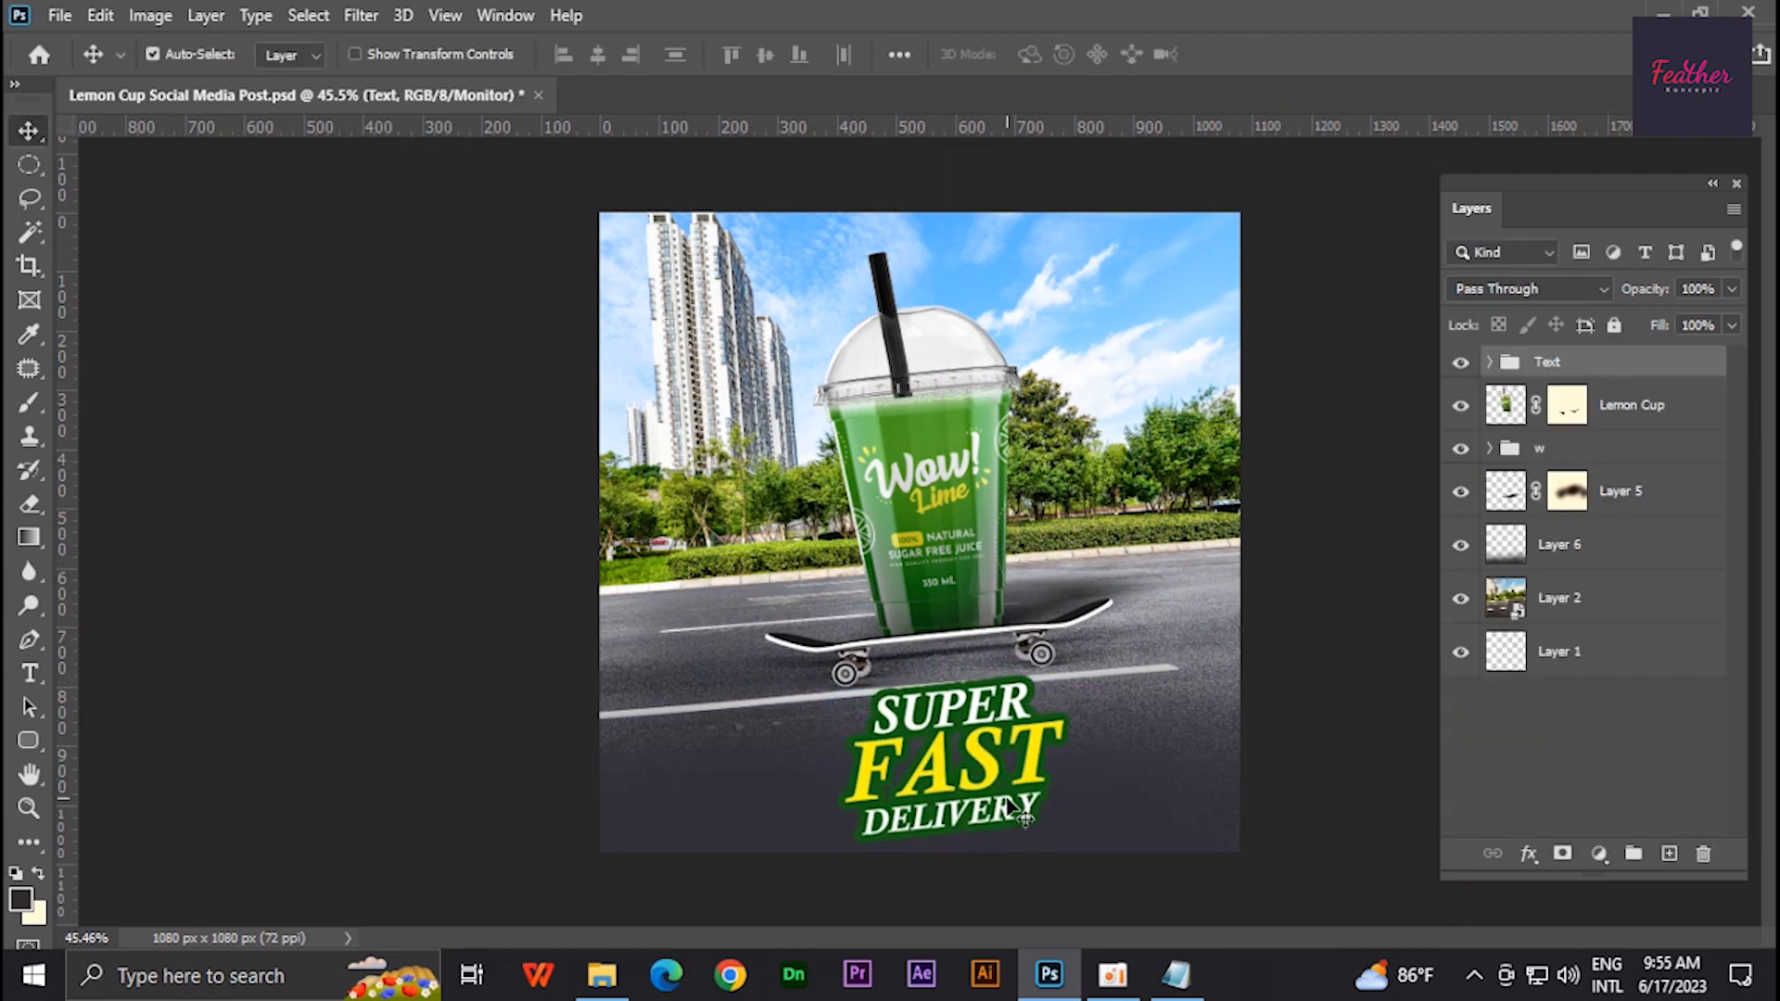
# - Copy the Order Now line and phone number from the Text file in Notepad
pyautogui.click(1175, 975)
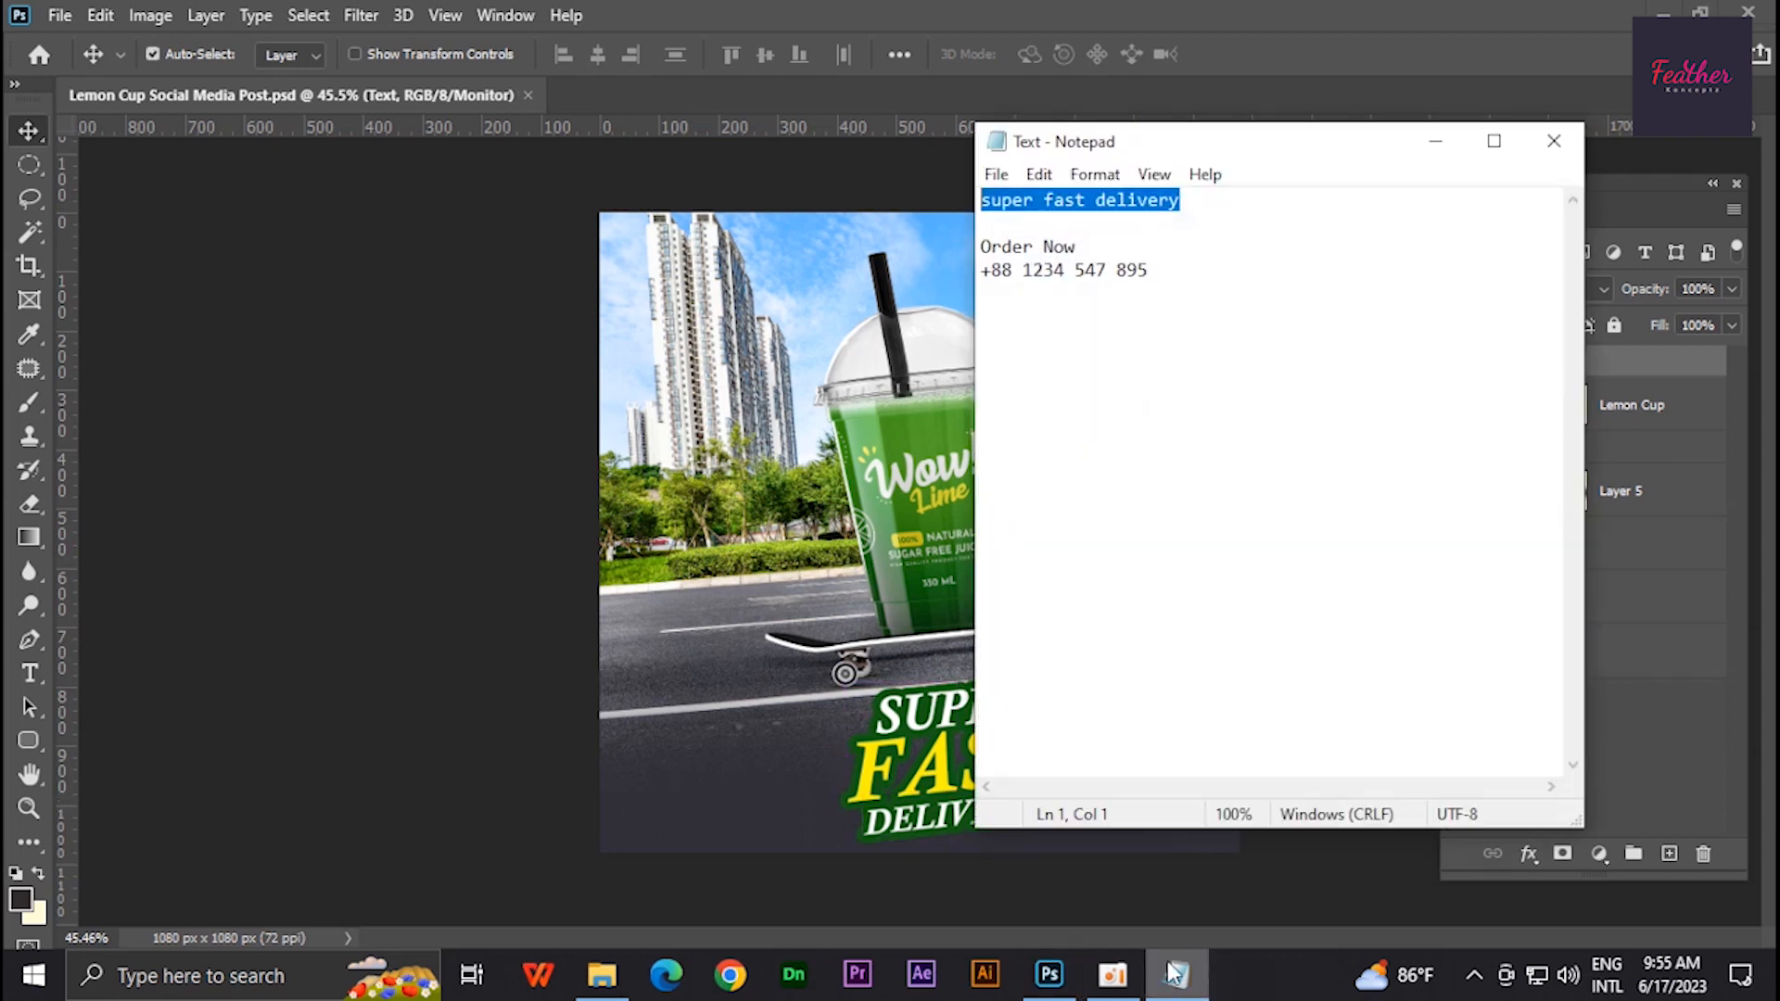
pyautogui.moveTo(1151, 272); pyautogui.dragTo(972, 247)
pyautogui.rightClick(1006, 261)
pyautogui.click(1069, 348)
pyautogui.click(1436, 142)
pyautogui.click(1489, 362)
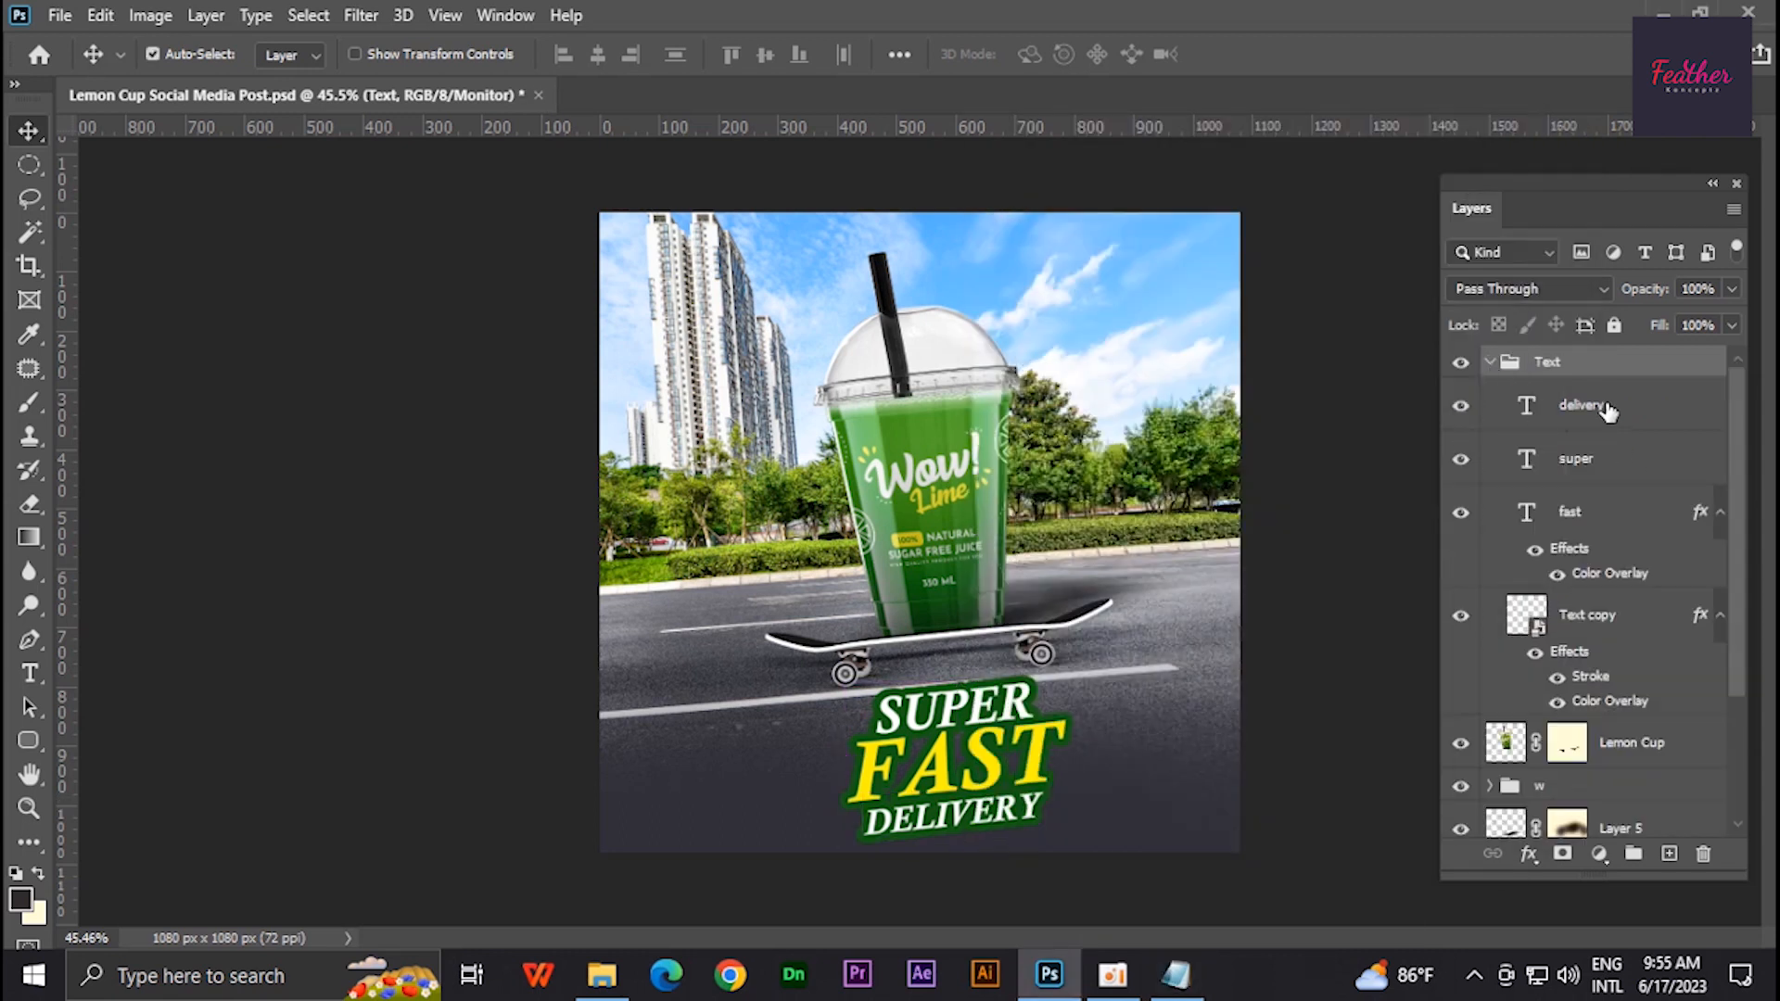
# - Paste the order text as a new text layer near the bottom-left corner and set its font to Poppins
pyautogui.click(1604, 406)
pyautogui.click(1606, 519)
pyautogui.press('t')
pyautogui.click(654, 801)
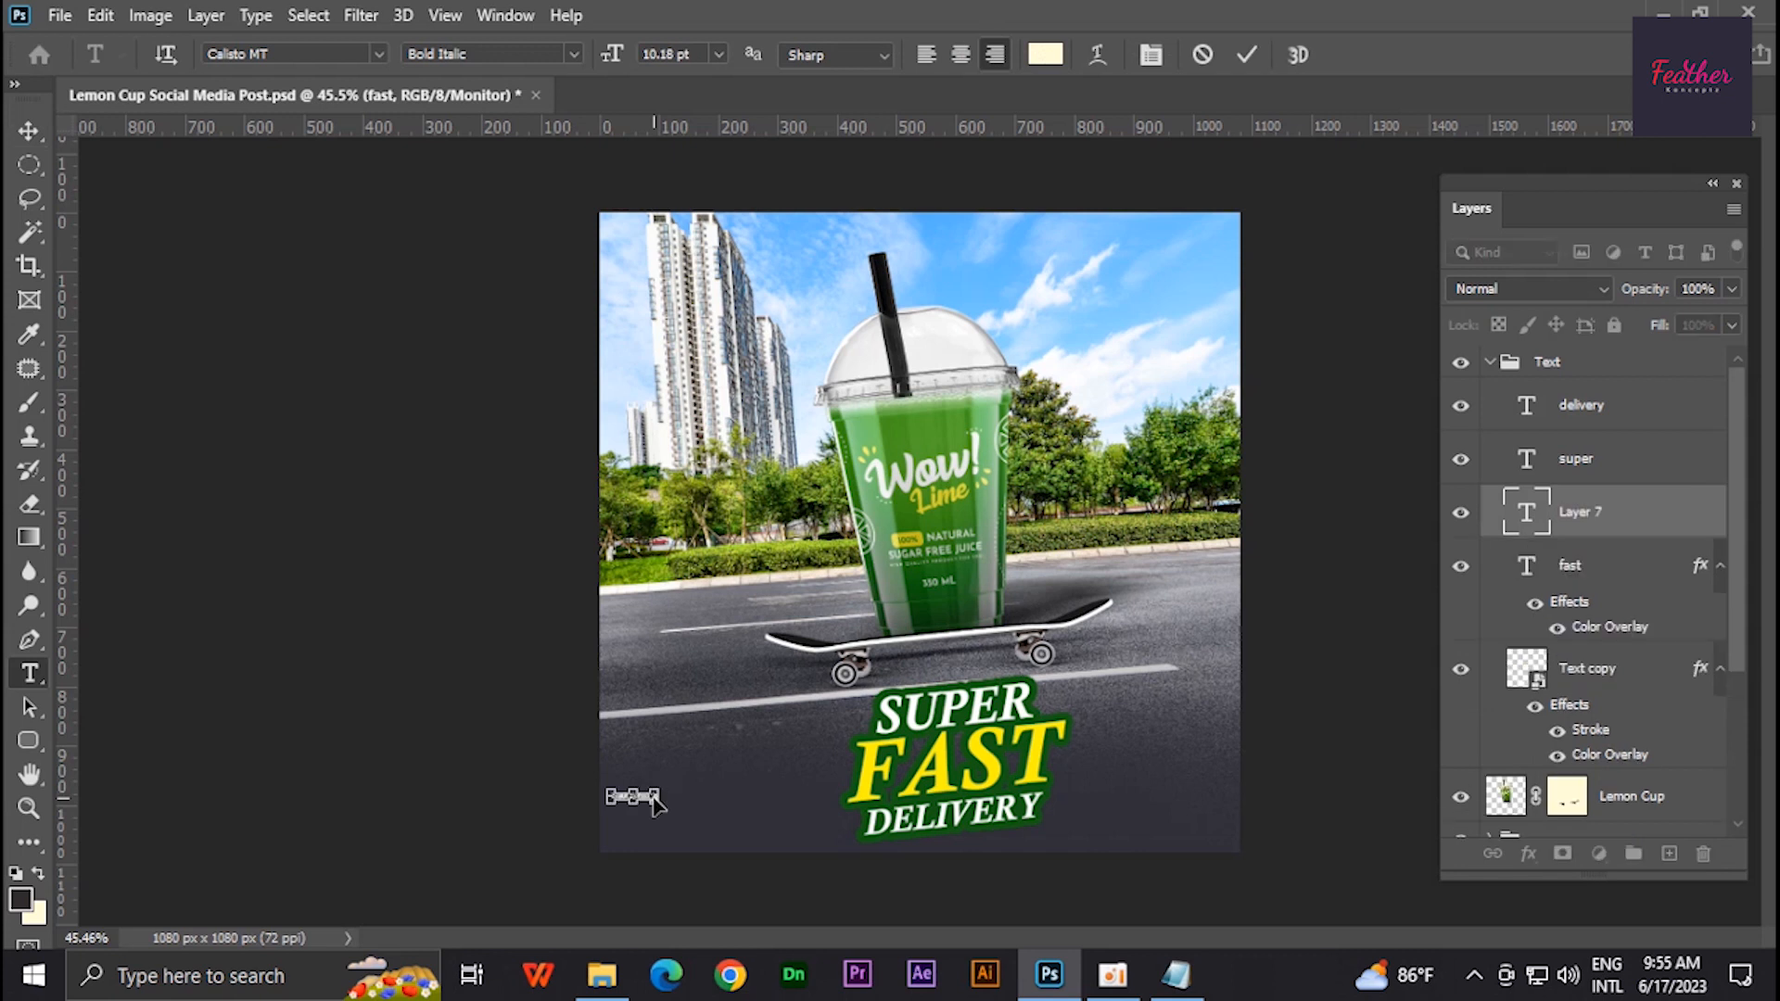
pyautogui.scroll(8, 636, 786)
pyautogui.tripleClick(679, 855)
pyautogui.hotkey('ctrl', 'a')
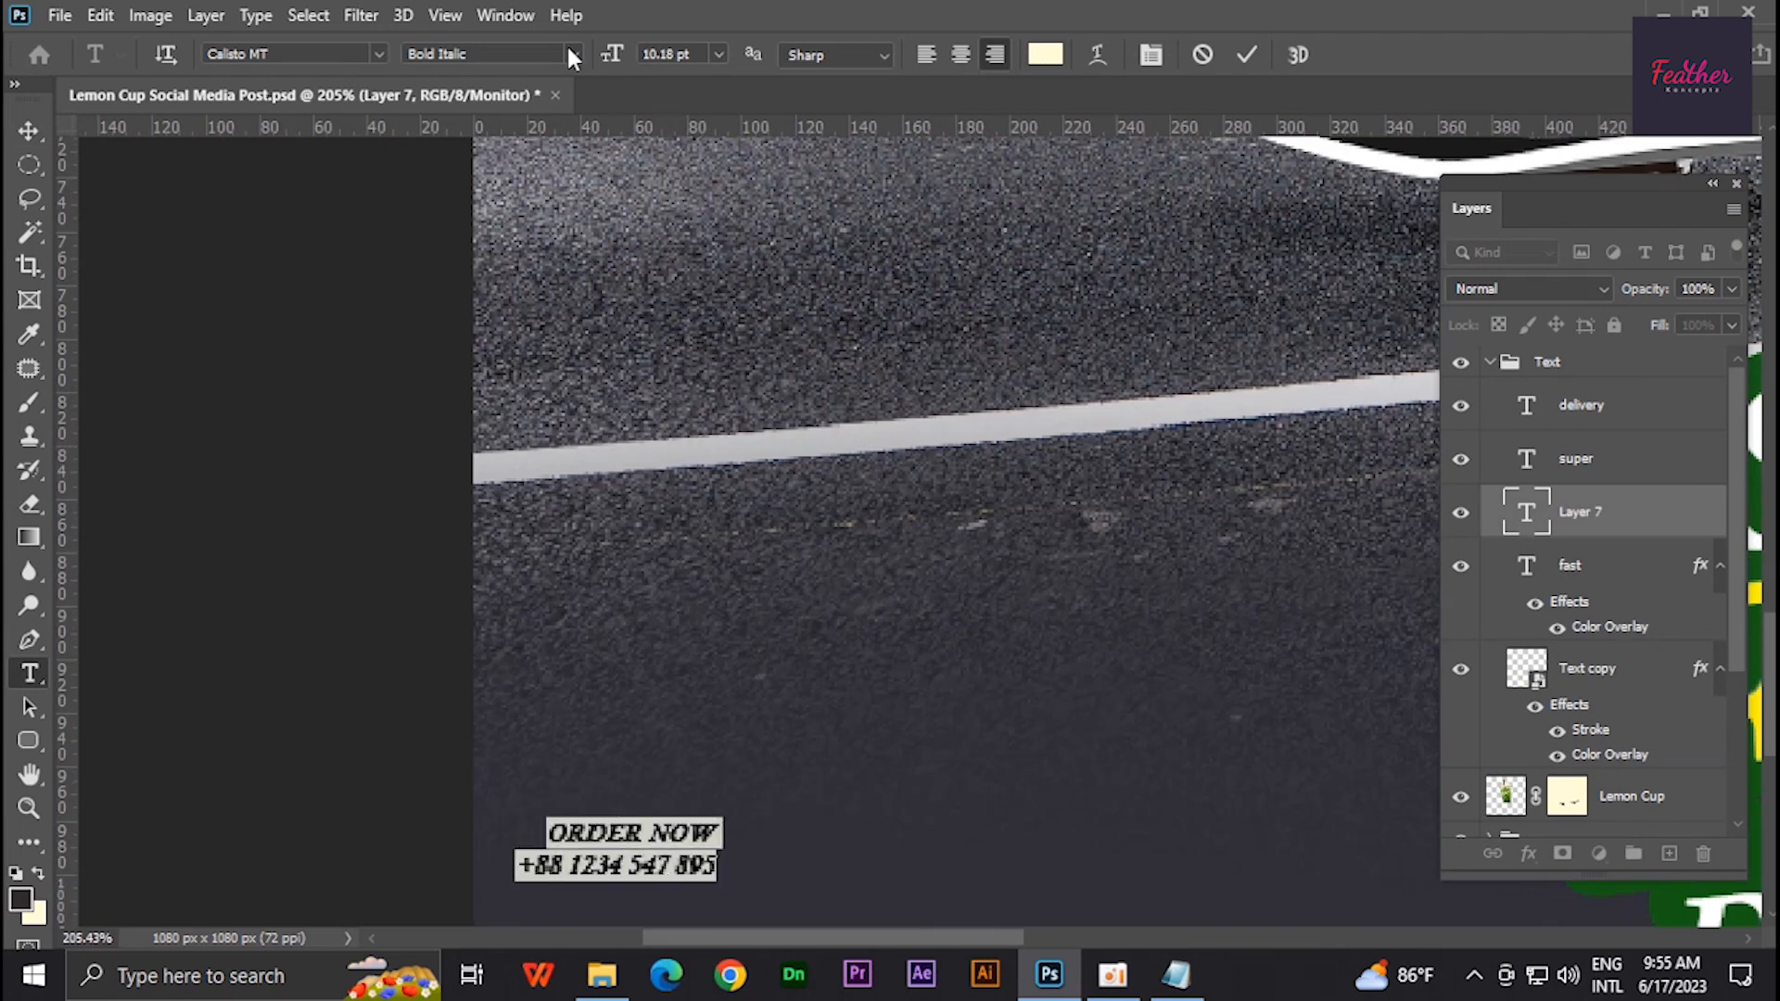
pyautogui.write('Poppins')
pyautogui.press('Return')
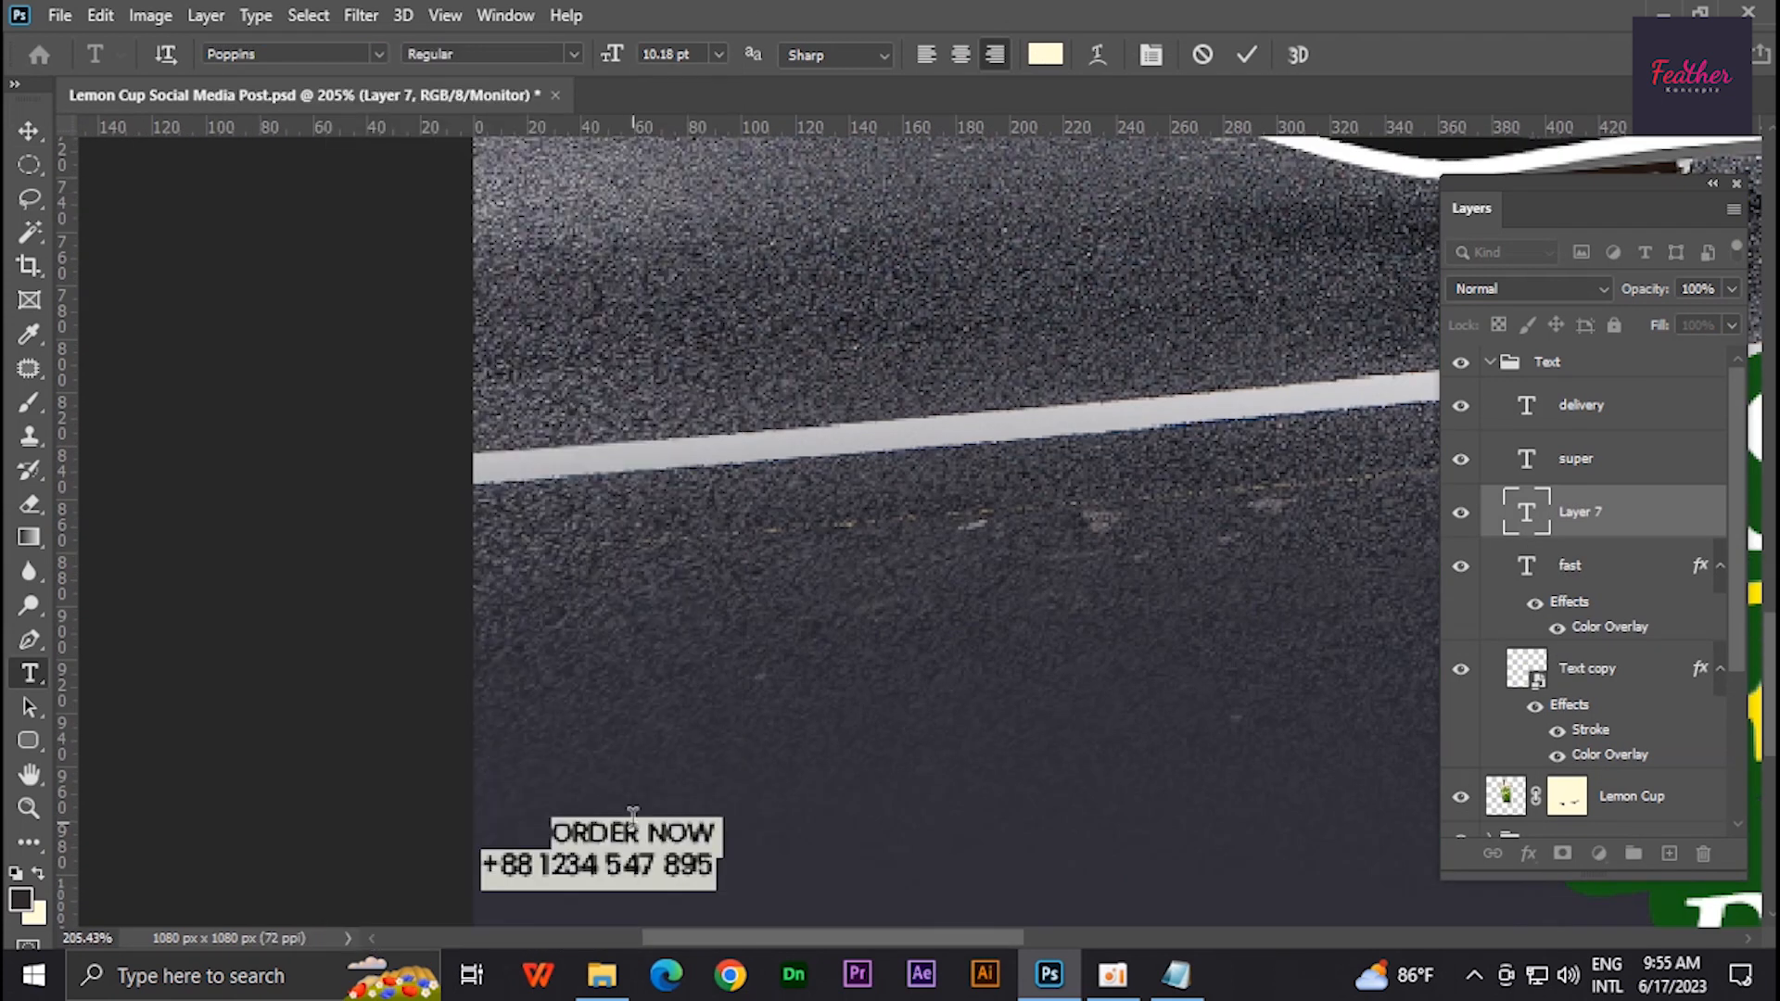
# - Set the order text's font style to Bold and left-align it
pyautogui.click(524, 56)
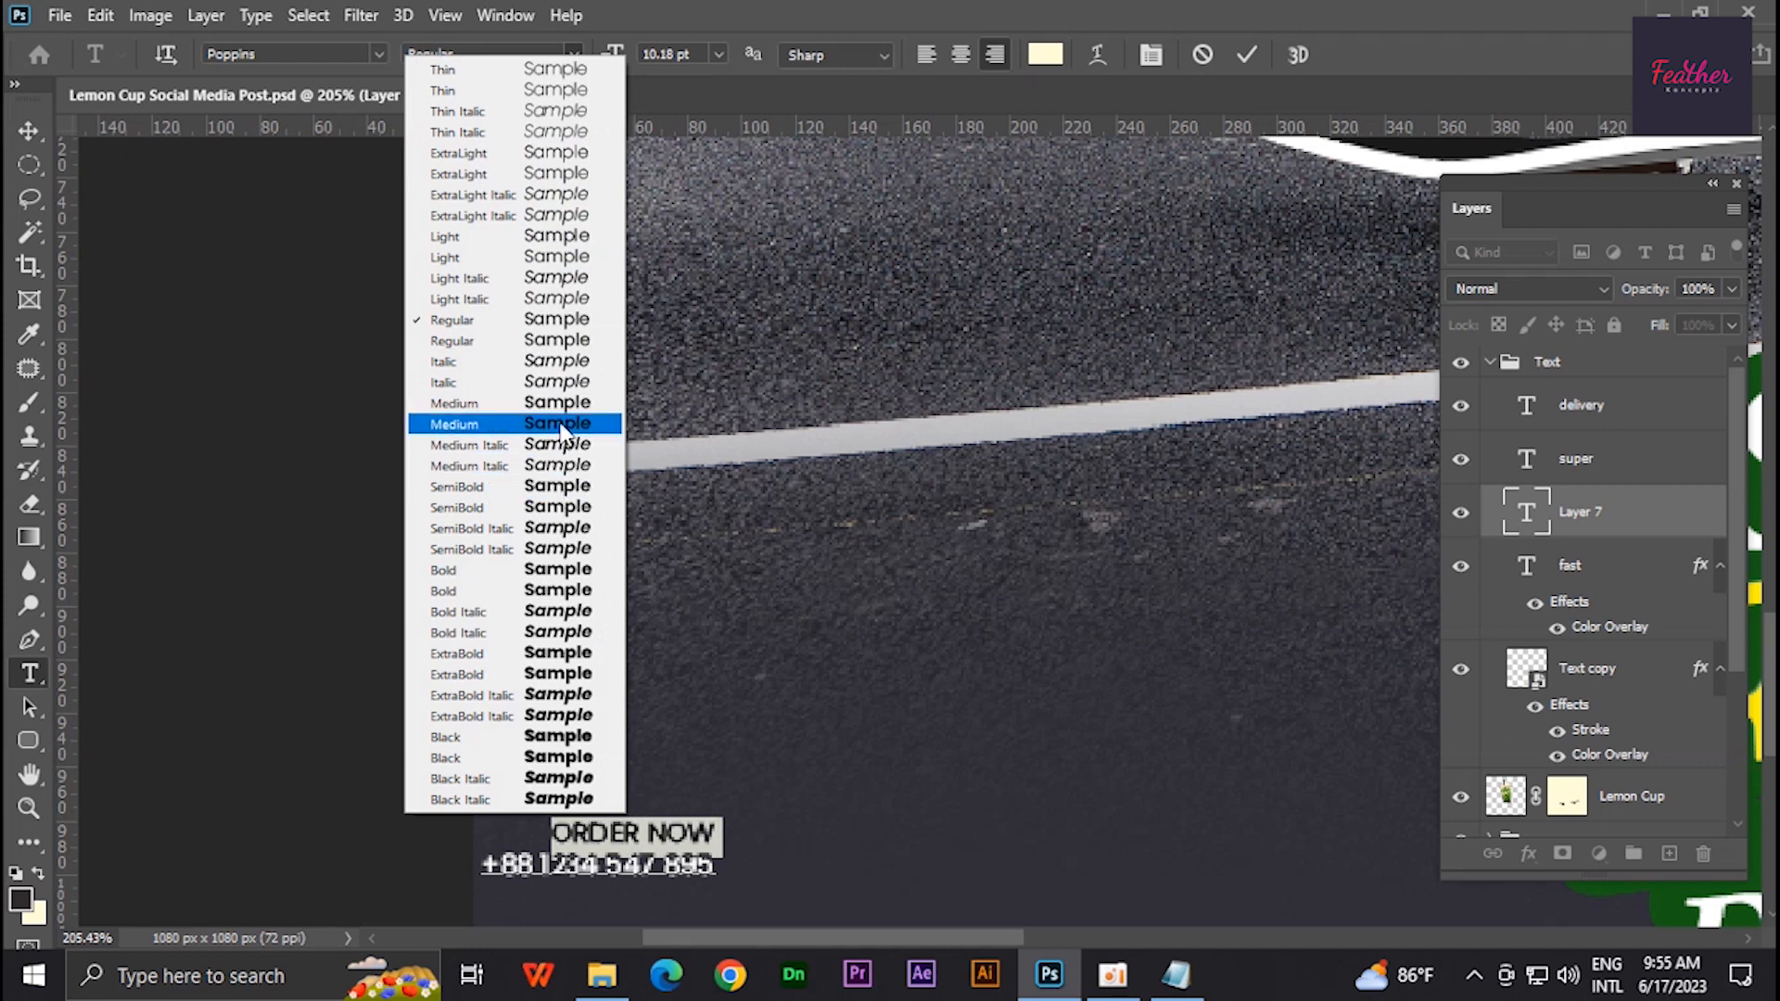
pyautogui.click(551, 577)
pyautogui.click(556, 58)
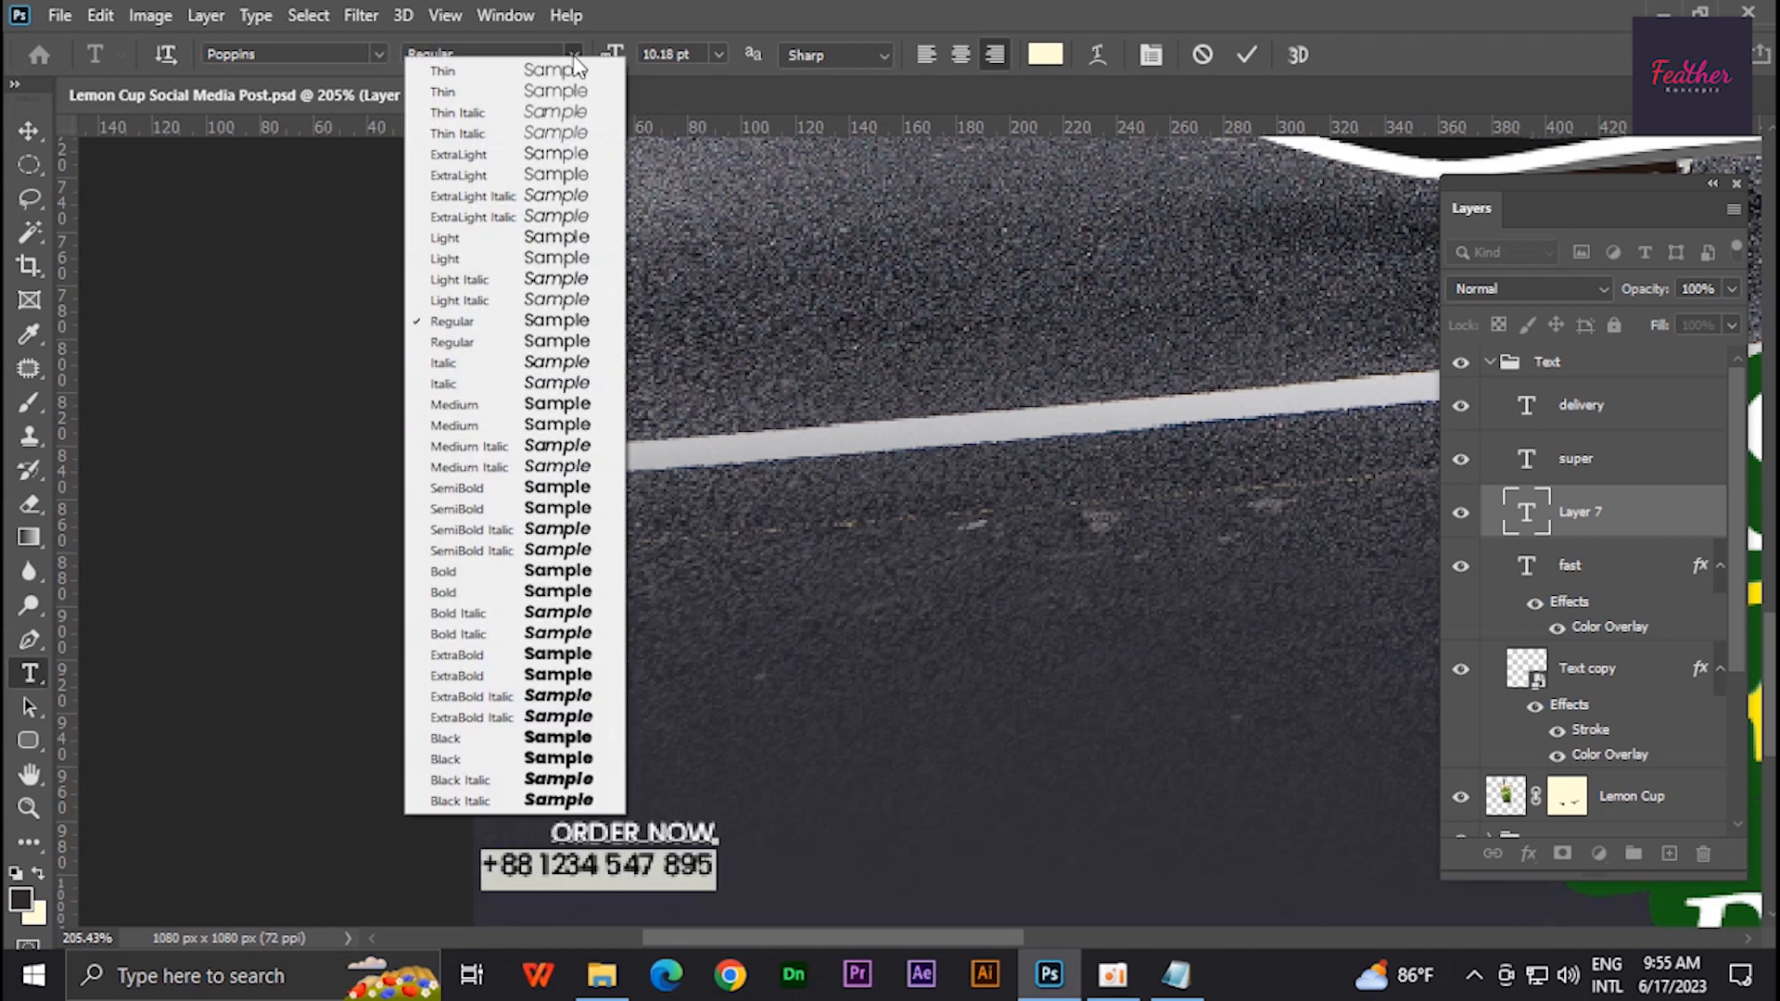
pyautogui.click(573, 593)
pyautogui.hotkey('ctrl', 'a')
pyautogui.click(927, 55)
# - Enlarge the phone number line by three size steps and commit the text
pyautogui.tripleClick(771, 874)
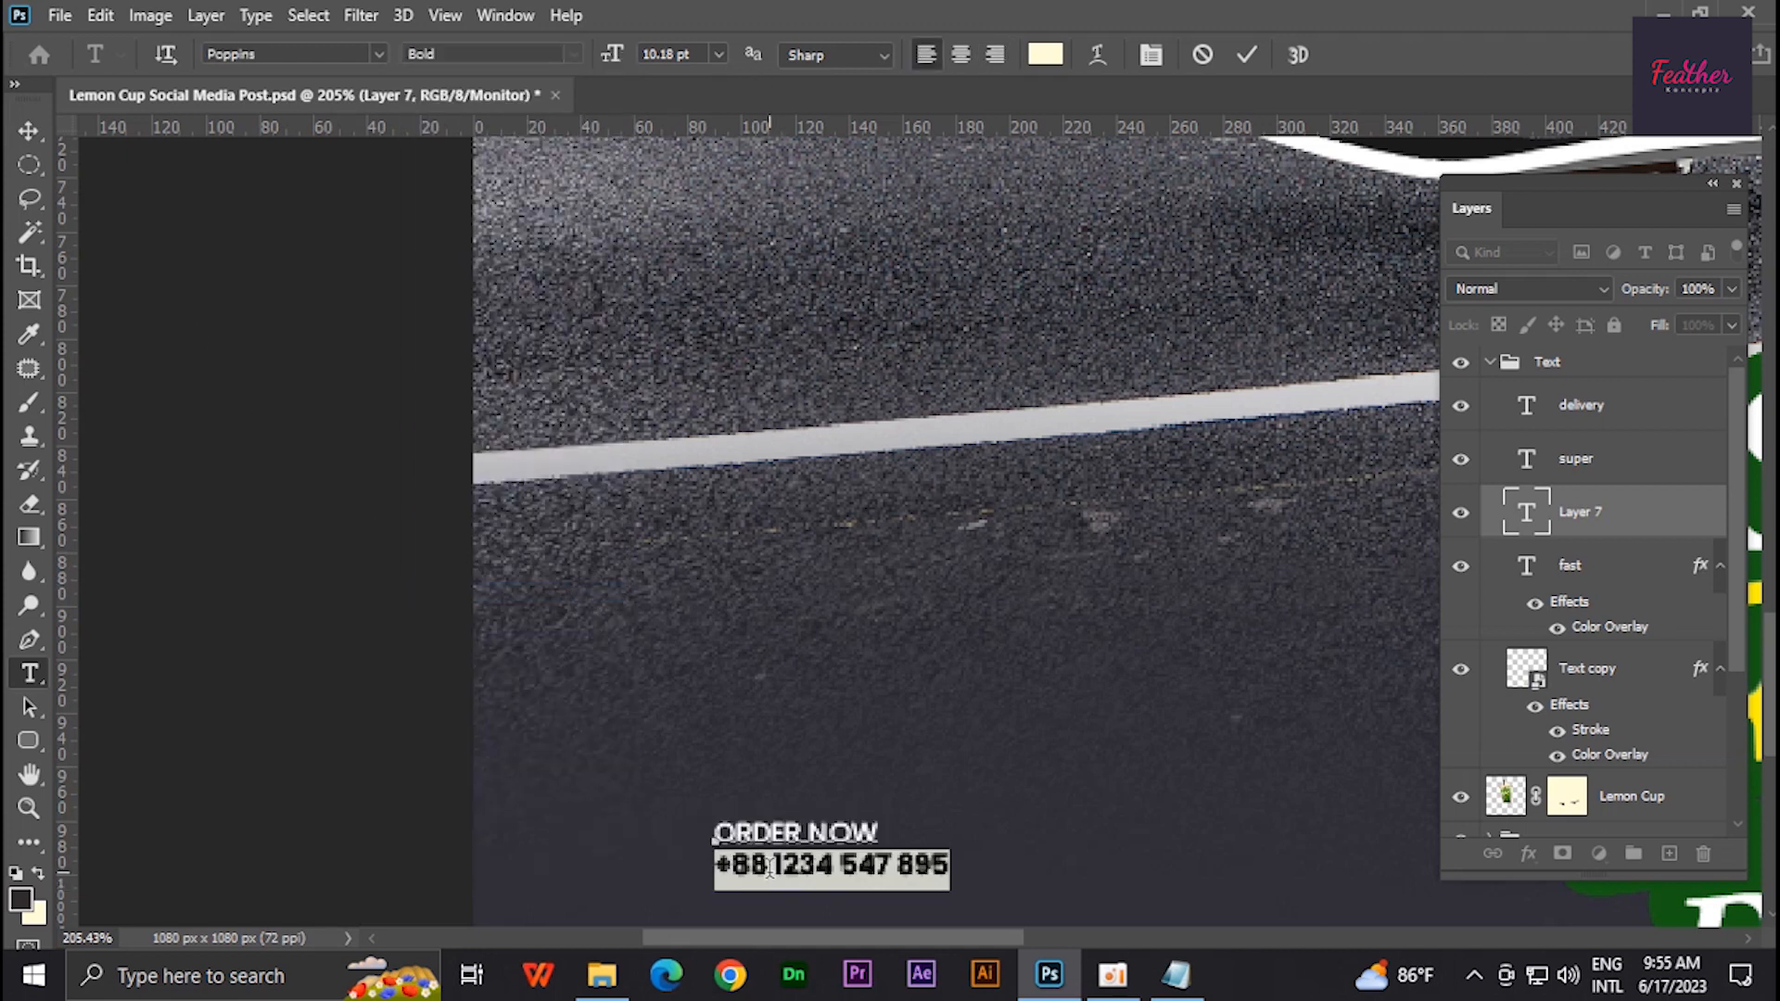
pyautogui.hotkey('ctrl', 'shift', '.')
pyautogui.hotkey('ctrl', 'shift', '.')
pyautogui.hotkey('ctrl', 'shift', '.')
pyautogui.hotkey('ctrl', 'Return')
# - Position the order text block in the canvas's bottom-left corner
pyautogui.press('v')
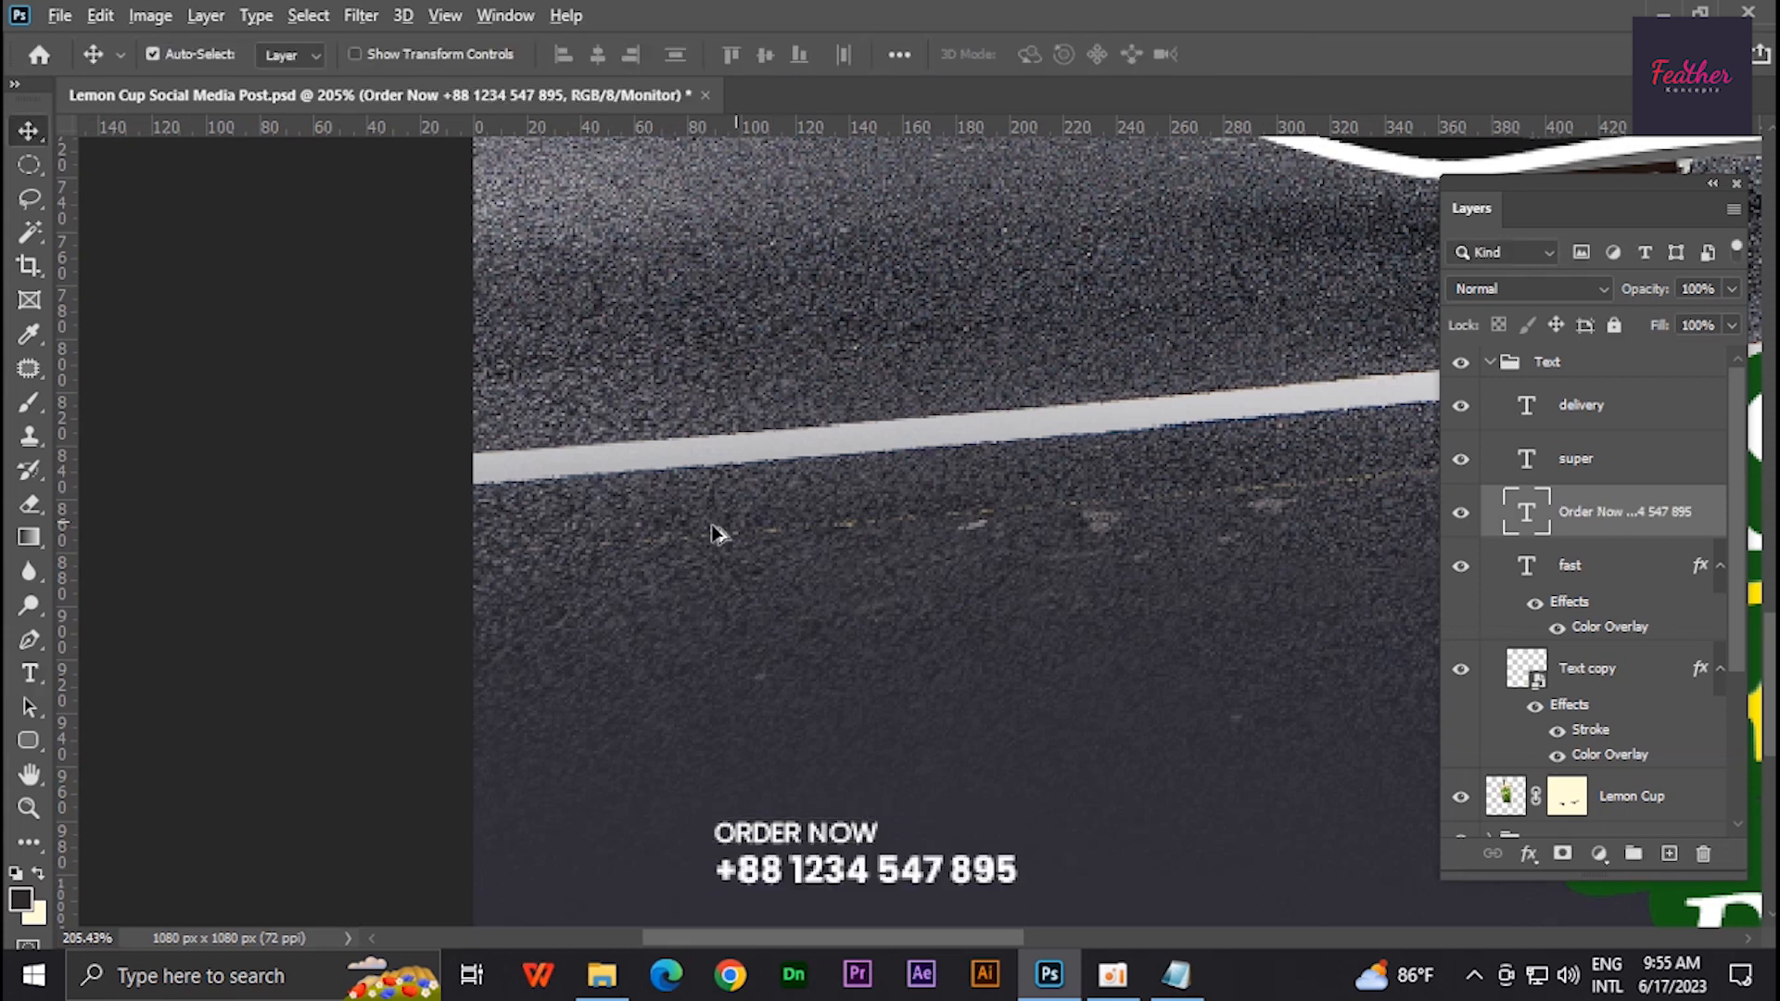
pyautogui.scroll(-5, 719, 532)
pyautogui.click(857, 692)
pyautogui.moveTo(852, 686)
pyautogui.mouseDown()
pyautogui.moveTo(753, 756)
pyautogui.moveTo(843, 697)
pyautogui.mouseUp()
pyautogui.hotkey('ctrl', 't')
pyautogui.press('Return')
pyautogui.hotkey('ctrl', '0')
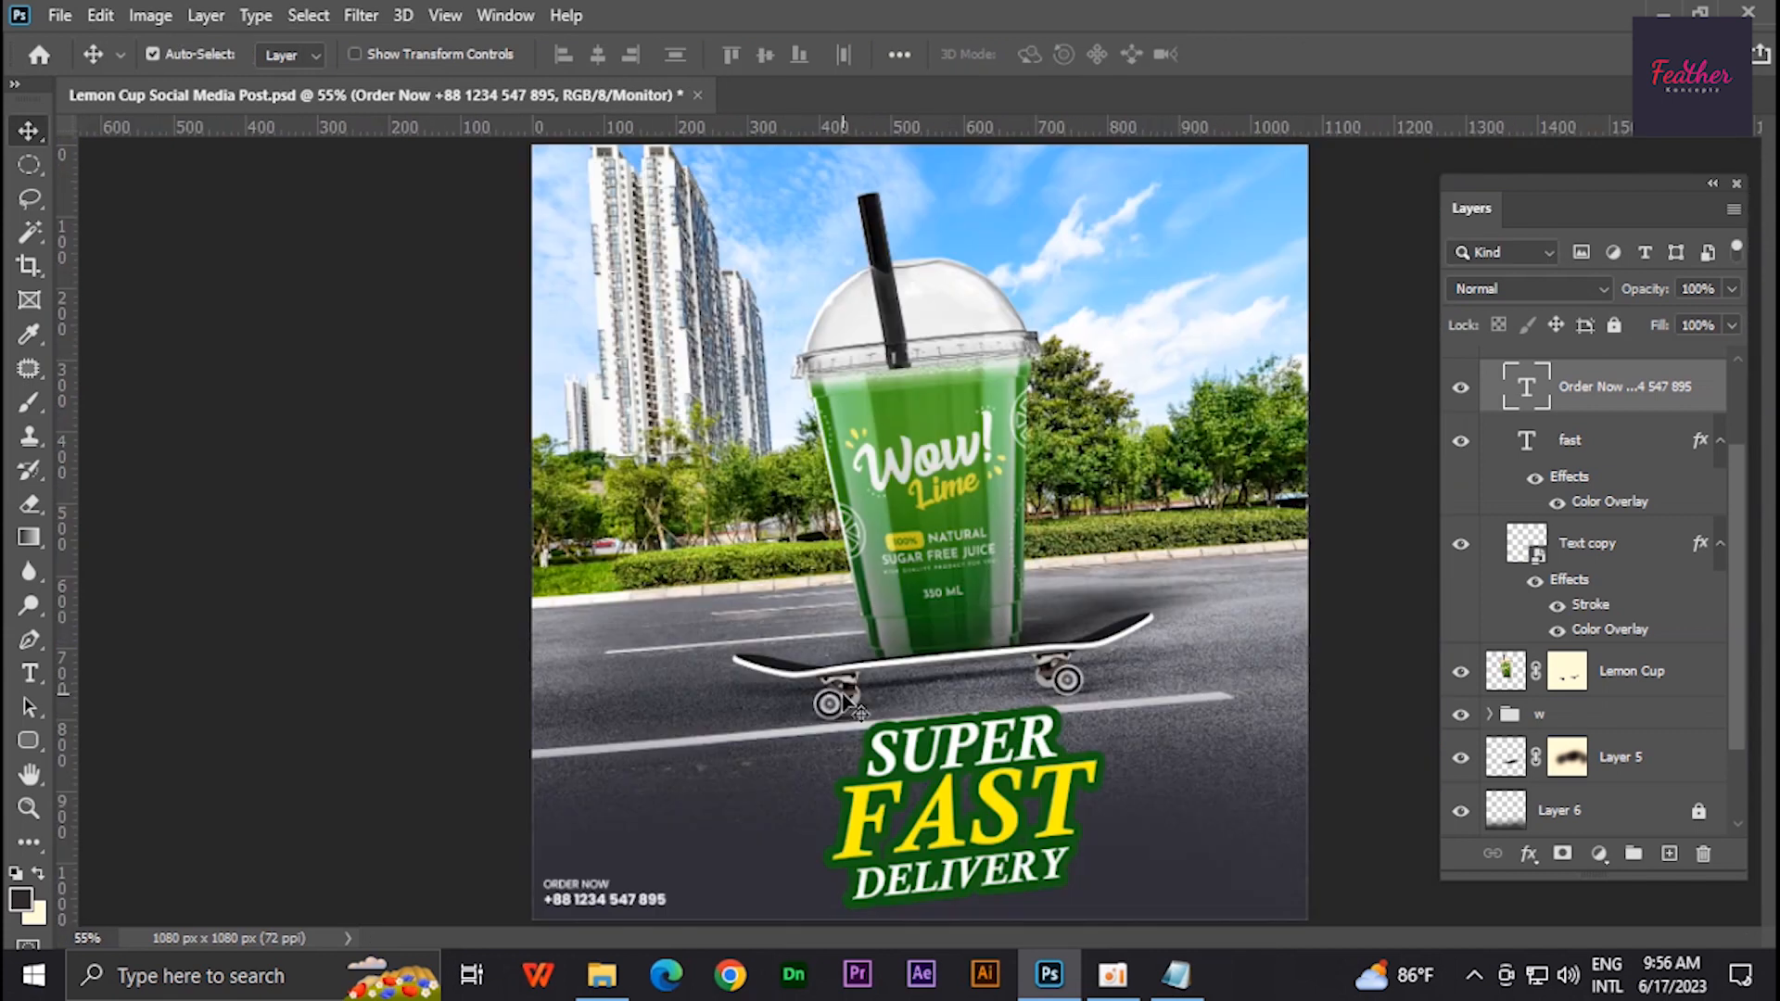
pyautogui.scroll(2, 779, 803)
pyautogui.moveTo(579, 807); pyautogui.dragTo(545, 598)
pyautogui.moveTo(605, 709); pyautogui.dragTo(613, 707)
pyautogui.hotkey('ctrl', '0')
pyautogui.scroll(-1, 760, 700)
pyautogui.hotkey('ctrl', '0')
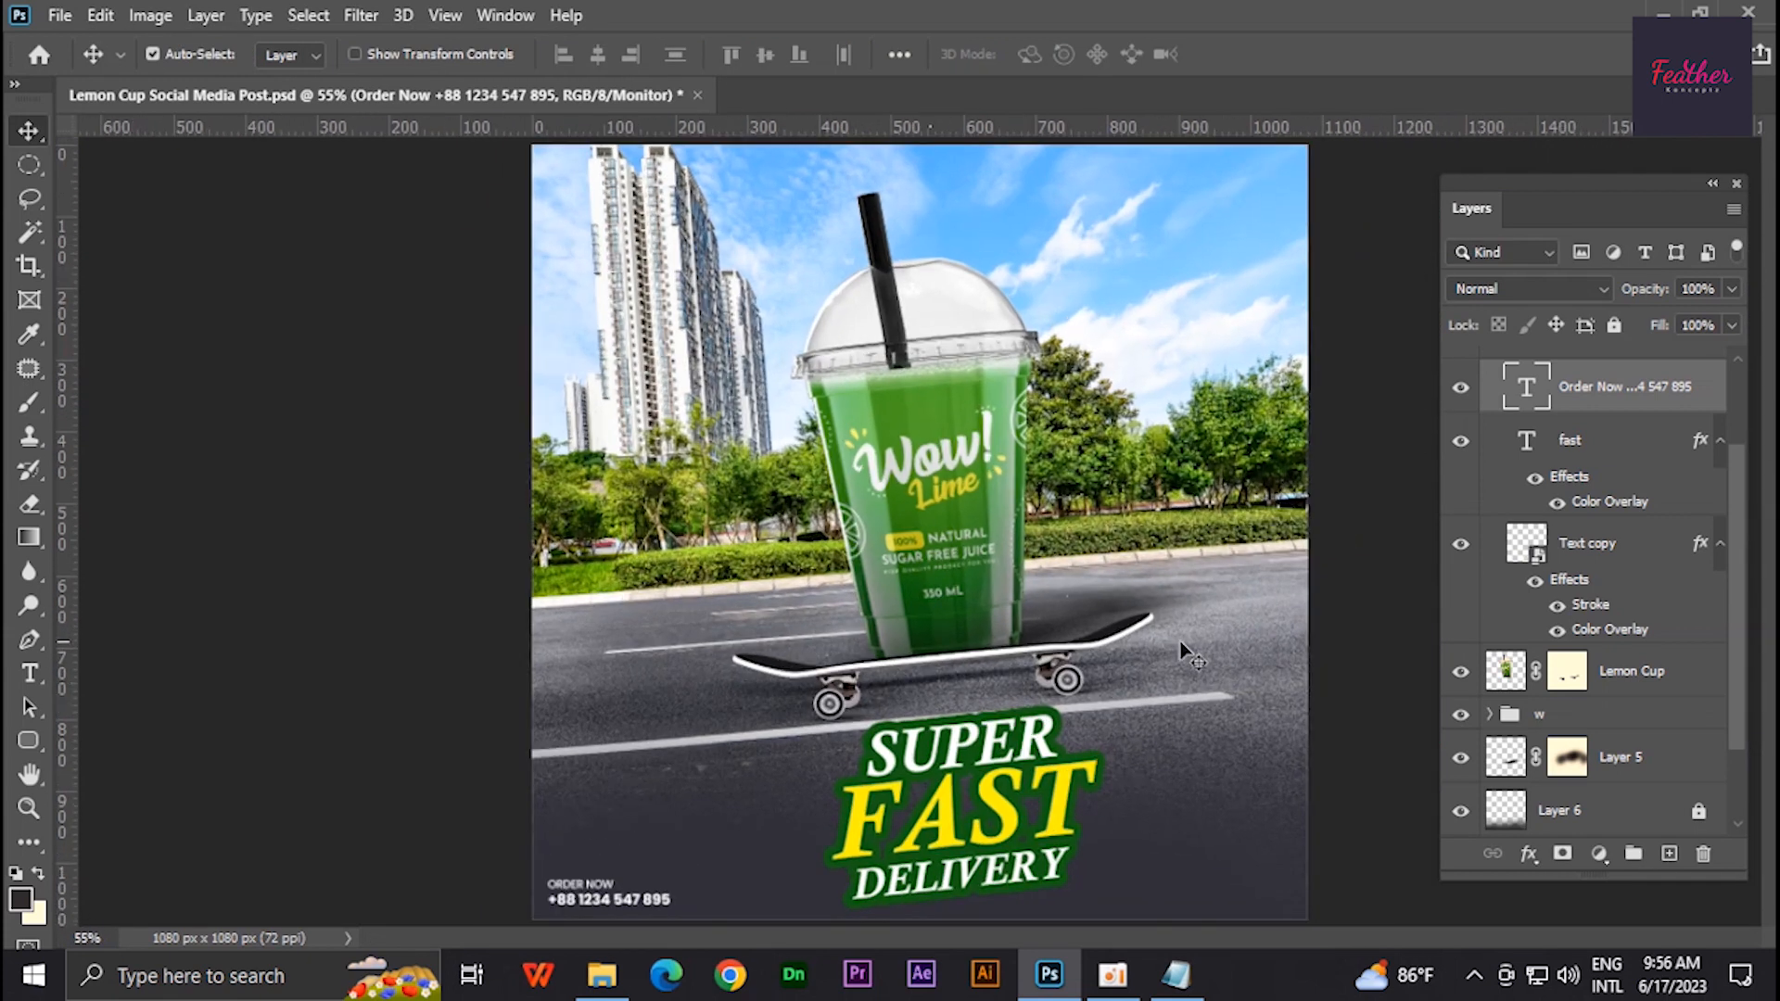
# - Place the pngegg lime slice image from the Info folder into the document
pyautogui.click(602, 975)
pyautogui.moveTo(584, 198); pyautogui.dragTo(1005, 620)
pyautogui.scroll(3, 1005, 626)
pyautogui.scroll(-7, 983, 603)
pyautogui.moveTo(916, 515); pyautogui.dragTo(1168, 752)
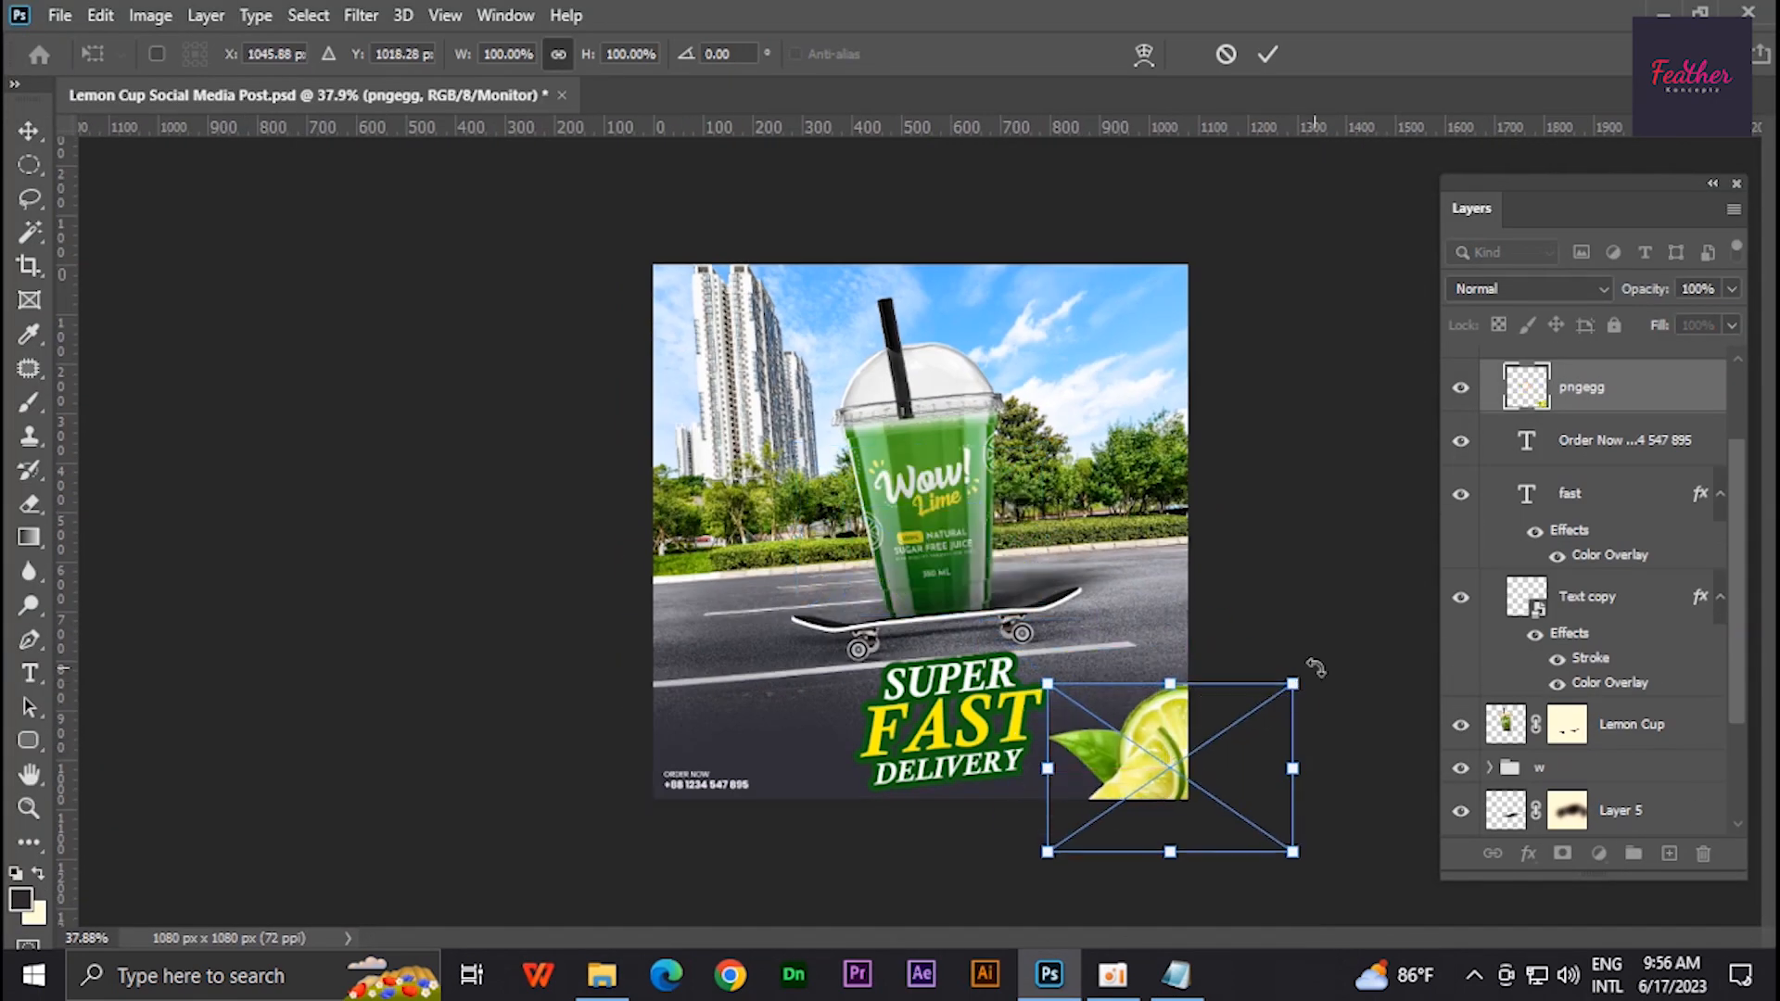
# - Scale and rotate the lime slice into the bottom-right corner beside DELIVERY
pyautogui.moveTo(1294, 684); pyautogui.dragTo(1257, 671)
pyautogui.moveTo(1190, 765); pyautogui.dragTo(1195, 744)
pyautogui.moveTo(1271, 676); pyautogui.dragTo(1288, 707)
pyautogui.moveTo(1191, 777); pyautogui.dragTo(1159, 776)
pyautogui.press('Return')
pyautogui.scroll(4, 1020, 630)
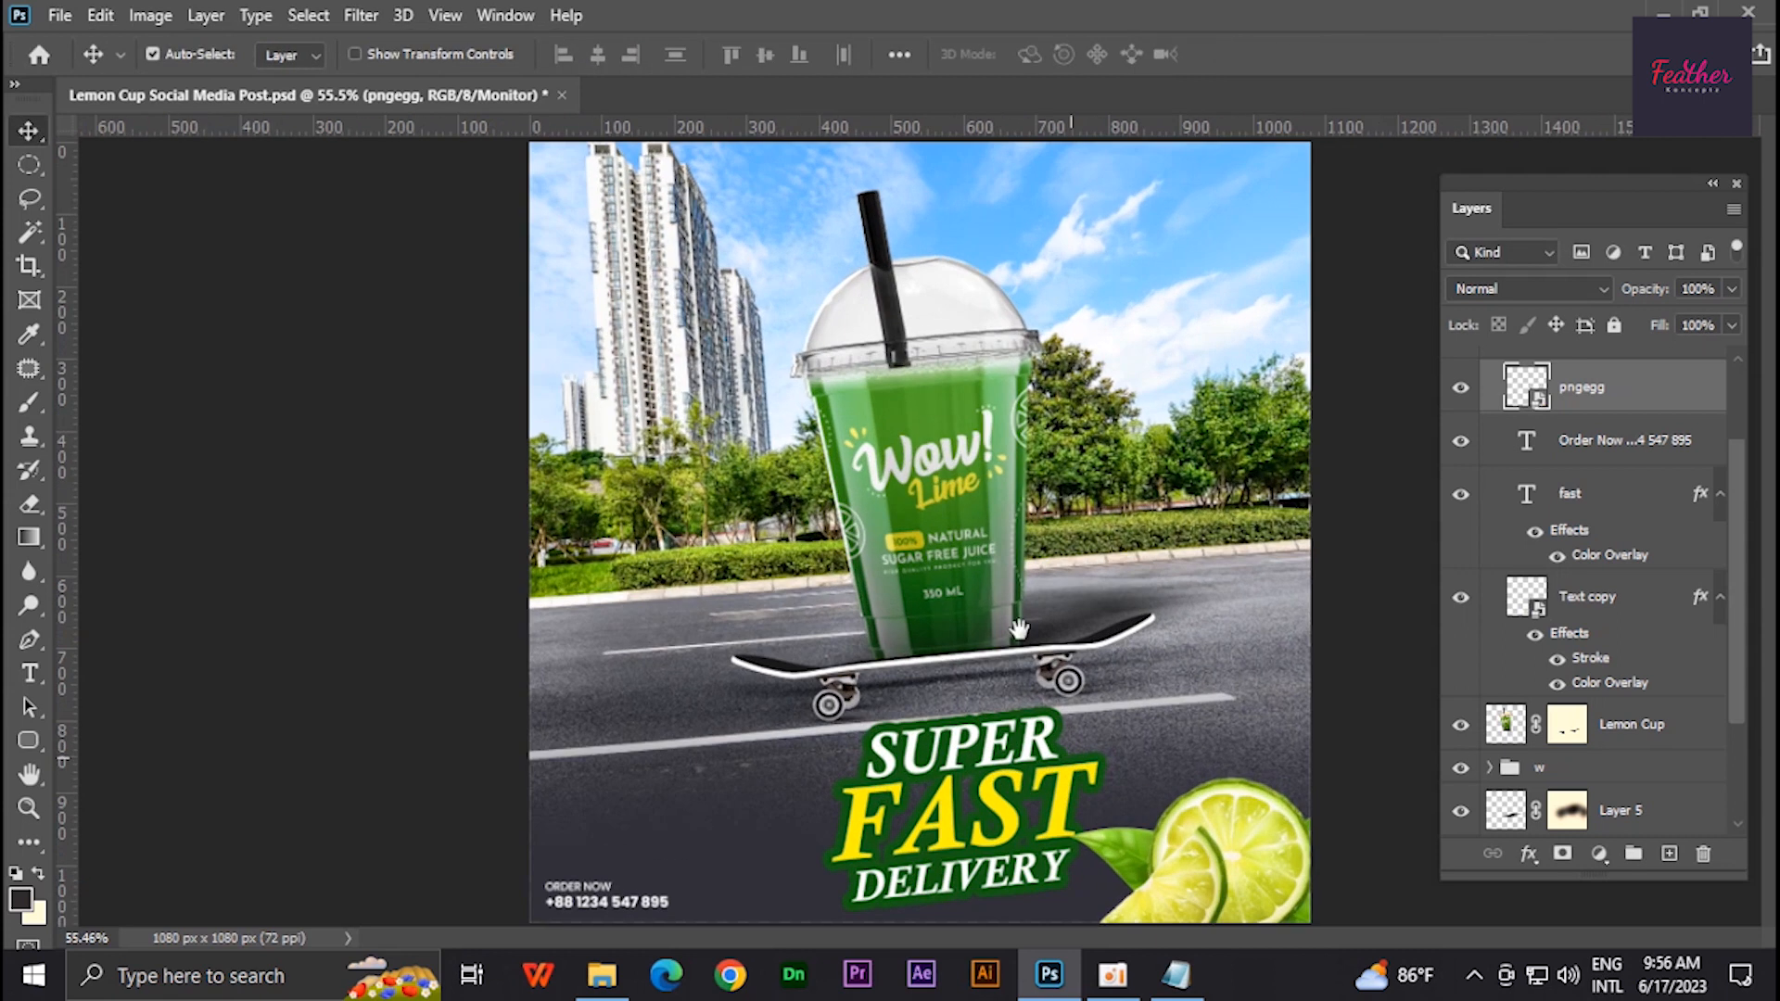
# - Apply a Gaussian Blur of 2.2 pixels to the lime slice and nudge it further into the corner
pyautogui.scroll(-3, 1018, 626)
pyautogui.click(361, 16)
pyautogui.click(724, 404)
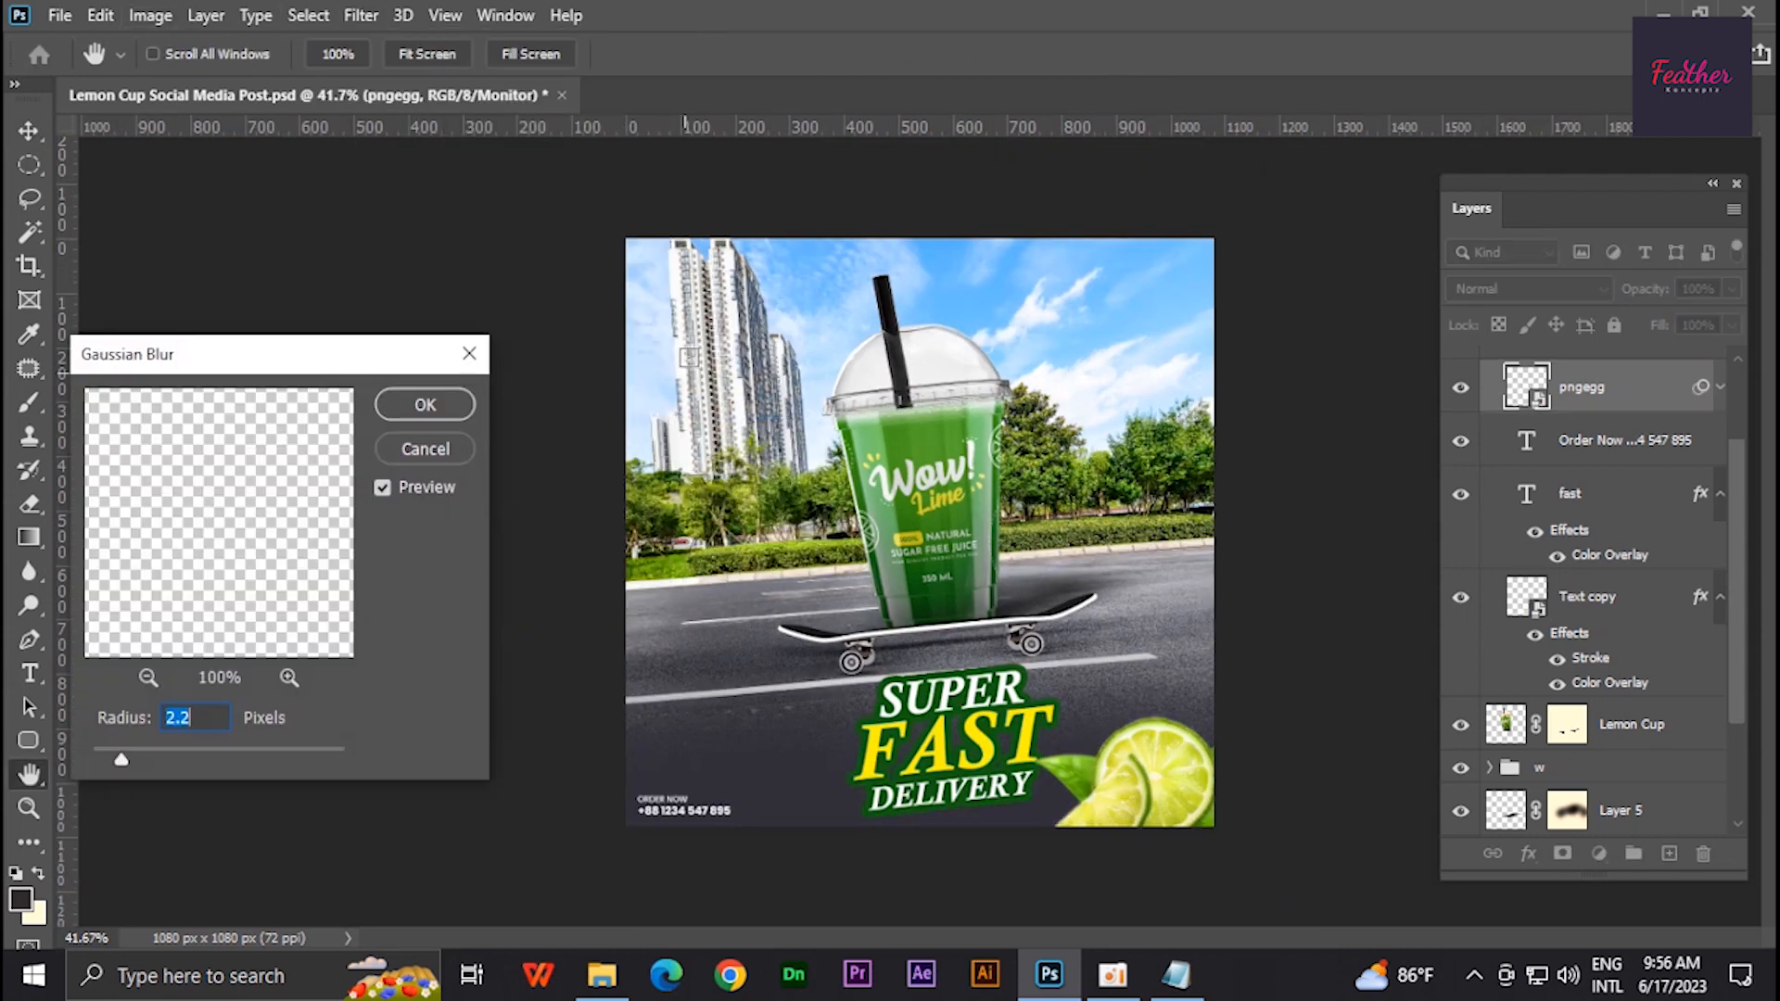
pyautogui.click(413, 406)
pyautogui.moveTo(1161, 782); pyautogui.dragTo(1198, 788)
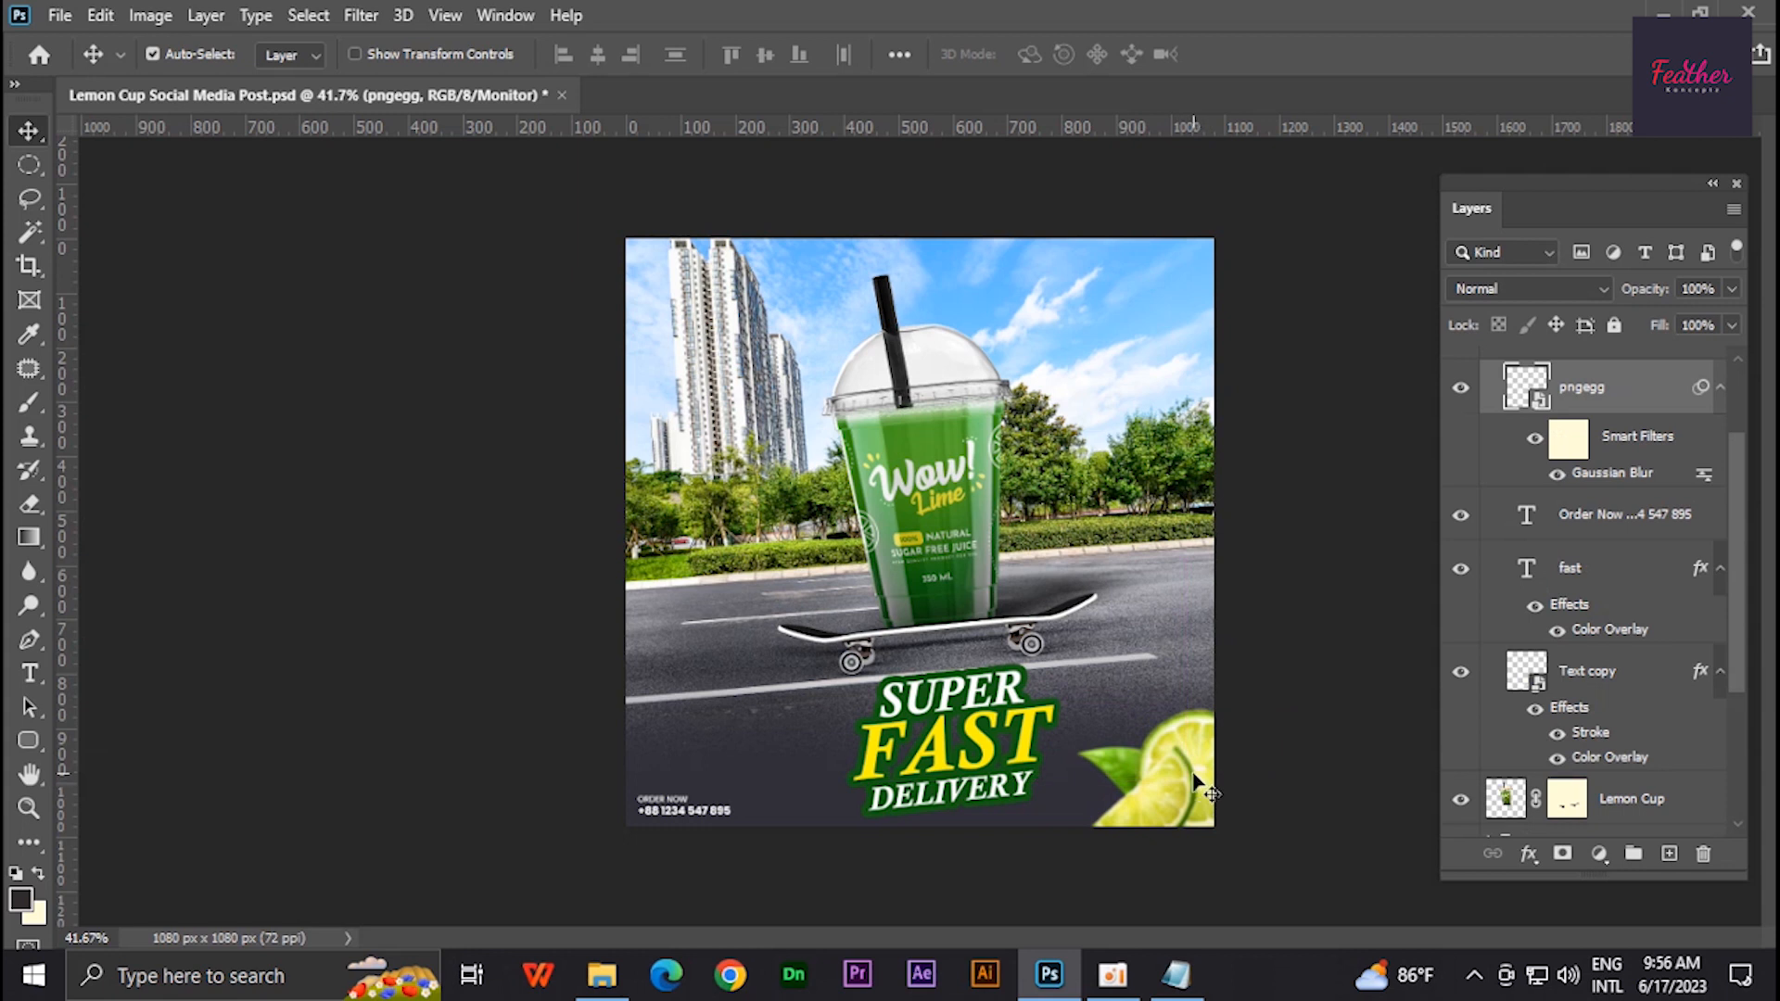
pyautogui.click(1033, 746)
pyautogui.hotkey('ctrl', 't')
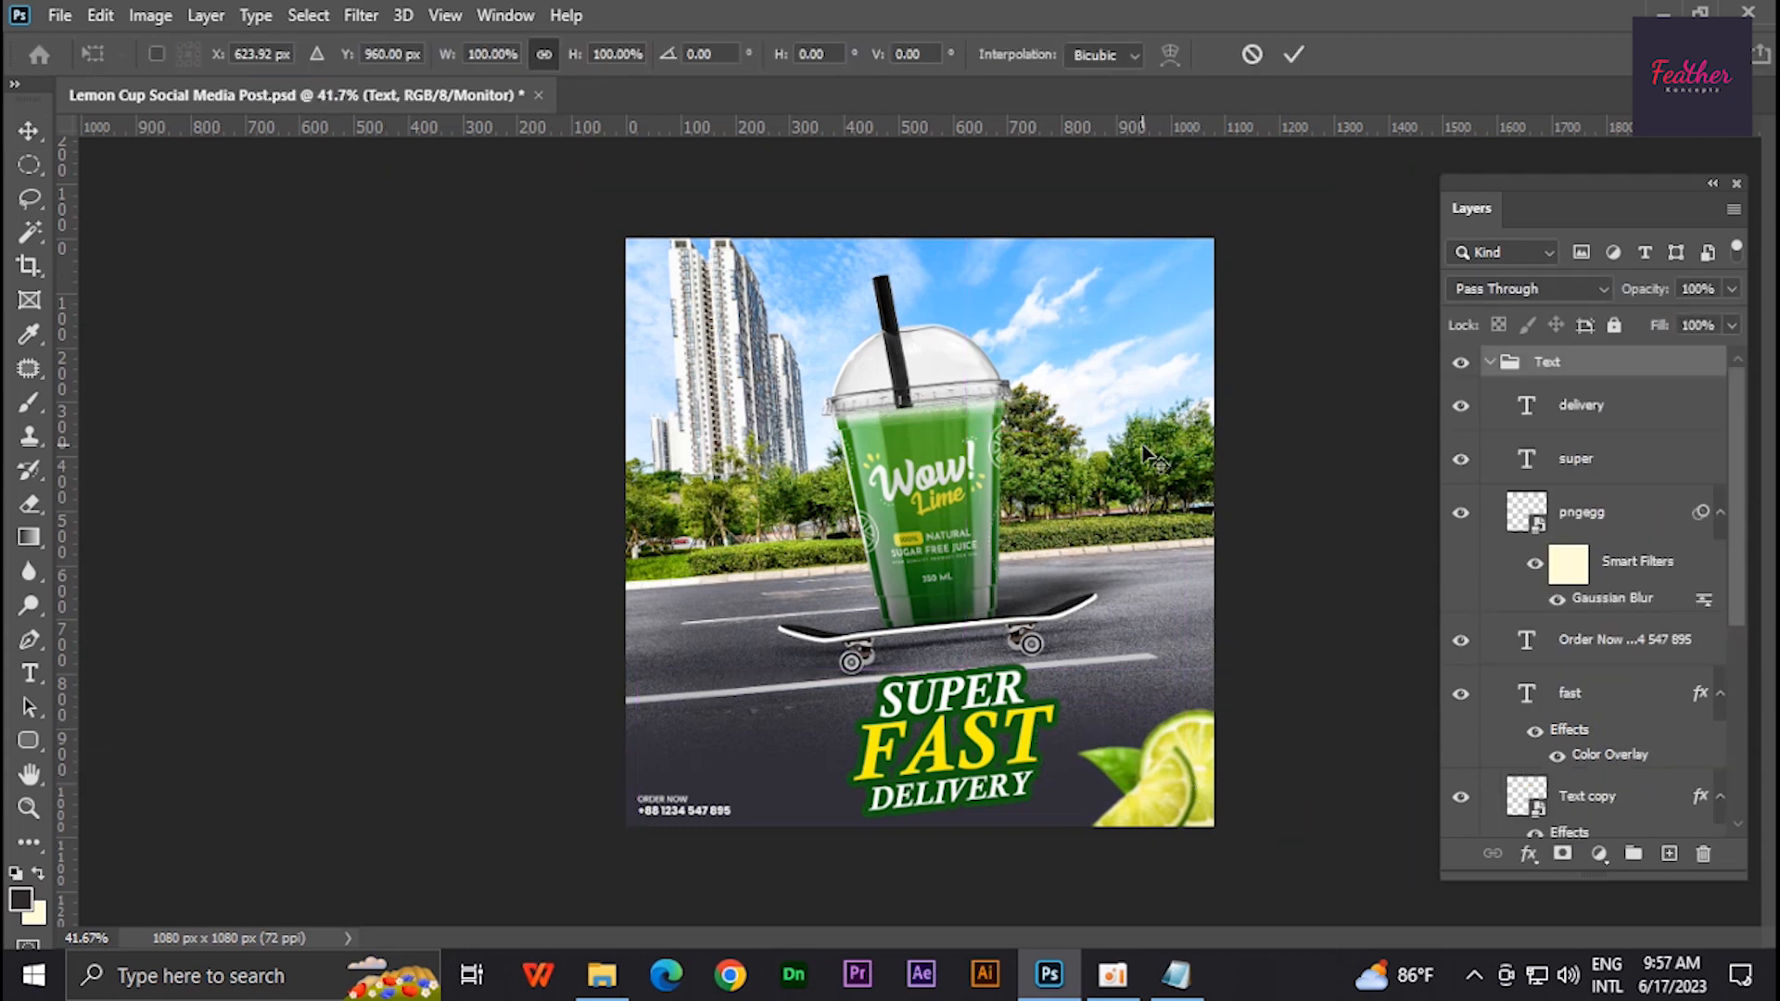
pyautogui.press('Escape')
# - Bring the lime slice layer to the very top of the layer stack, outside the Text group
pyautogui.click(295, 56)
pyautogui.click(291, 101)
pyautogui.click(1201, 651)
pyautogui.click(1180, 751)
pyautogui.hotkey('ctrl', 'shift', ']')
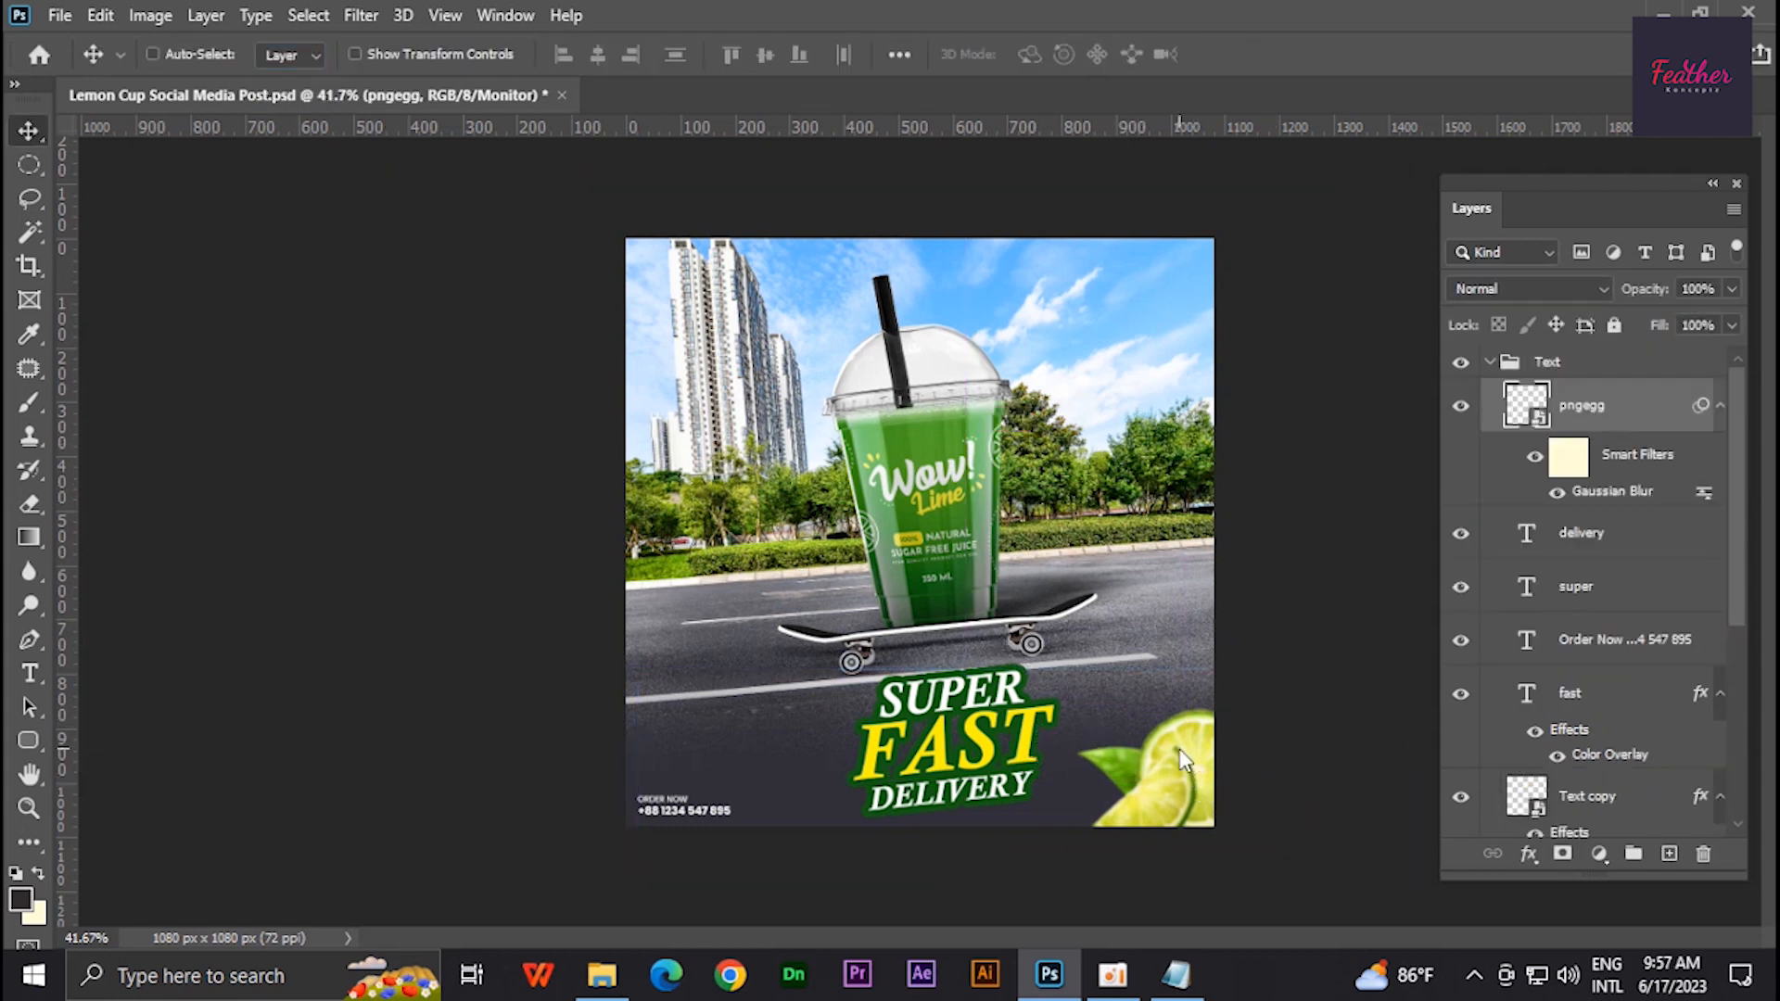
pyautogui.moveTo(1505, 438); pyautogui.dragTo(1504, 359)
pyautogui.click(1489, 489)
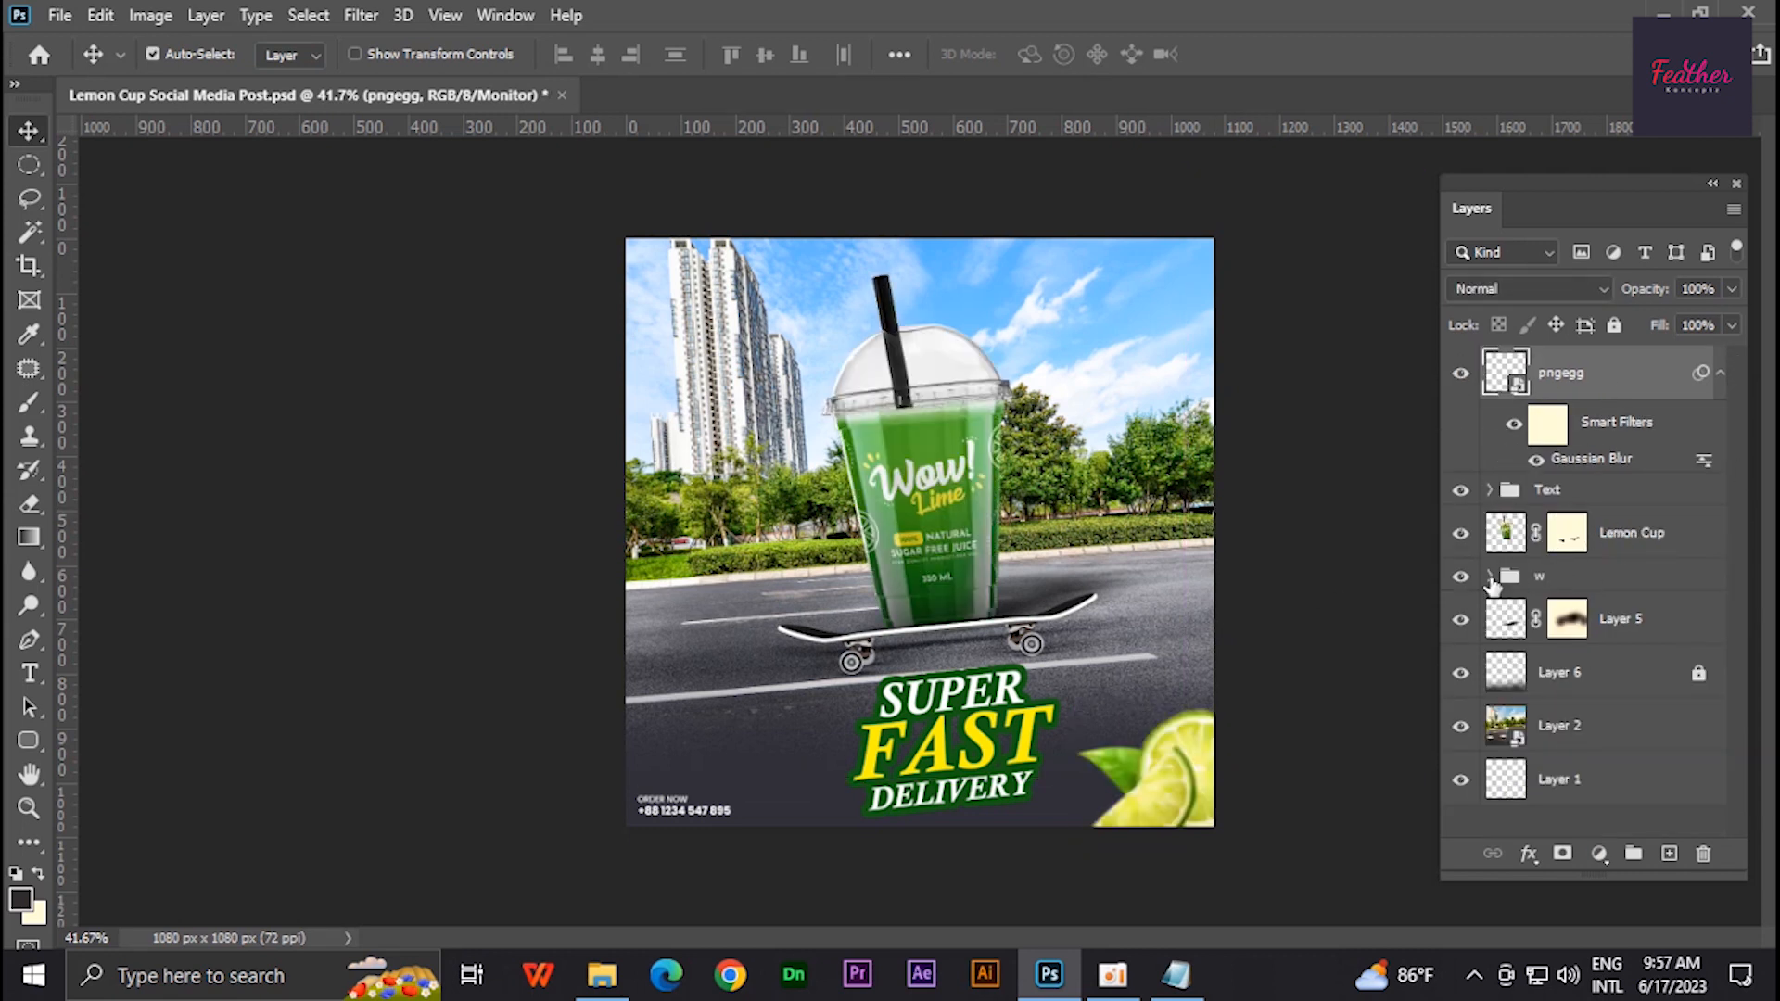
# - Group the Lemon Cup and Layer 5 layers together
pyautogui.click(1683, 538)
pyautogui.keyDown('shift'); pyautogui.click(1682, 619); pyautogui.keyUp('shift')
pyautogui.hotkey('ctrl', 'g')
pyautogui.scroll(3, 994, 636)
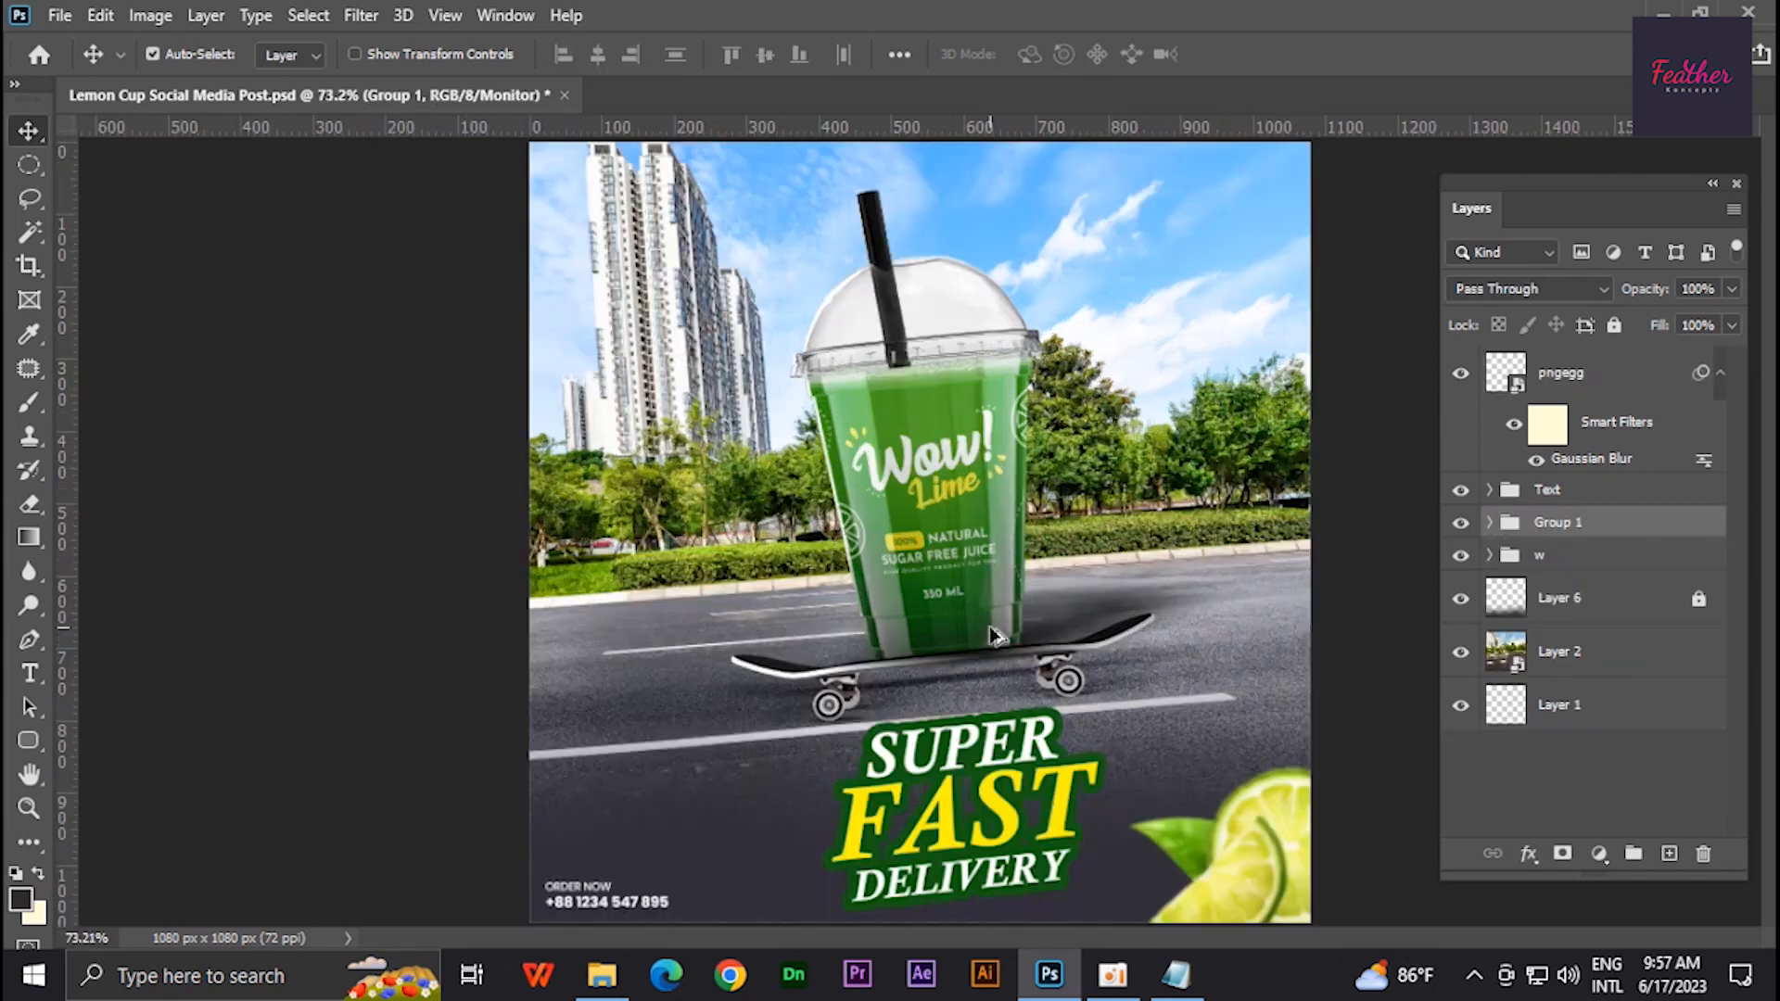
pyautogui.scroll(2, 994, 636)
pyautogui.click(1489, 523)
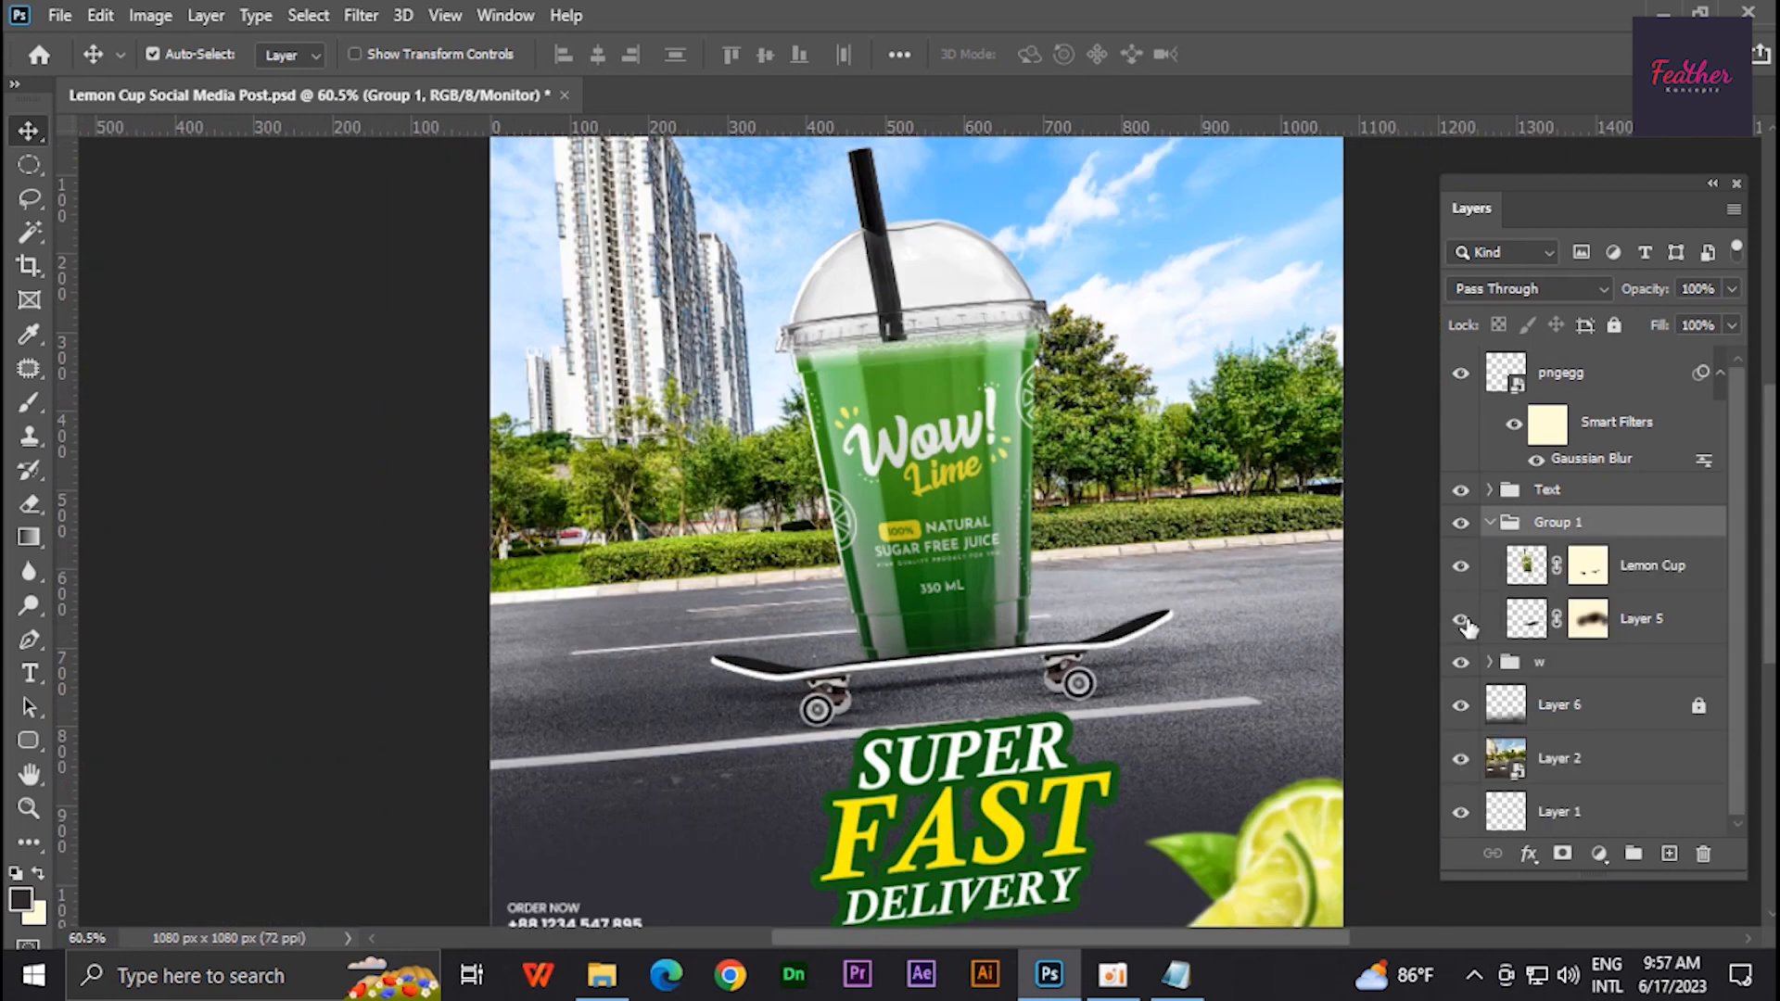
pyautogui.click(1489, 524)
# - Rename the new group to Lime cup and save the document
pyautogui.moveTo(1544, 537); pyautogui.dragTo(1646, 580)
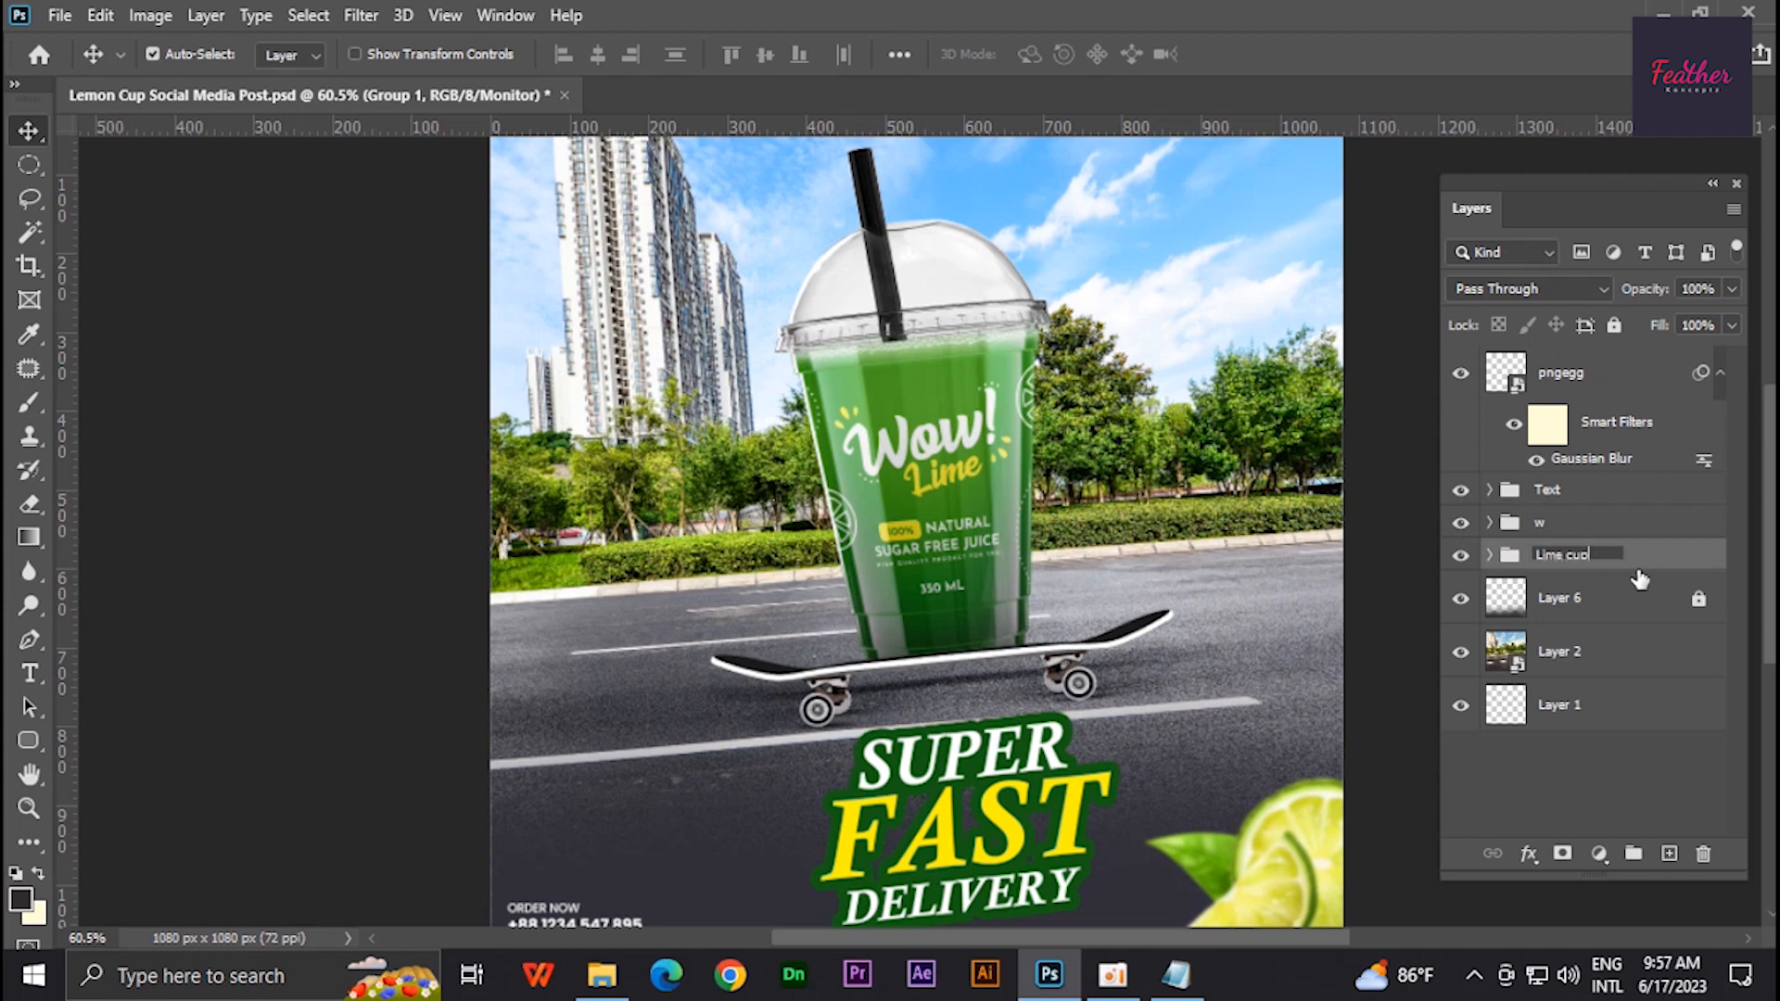
pyautogui.hotkey('ctrl', '-')
pyautogui.hotkey('ctrl', 's')
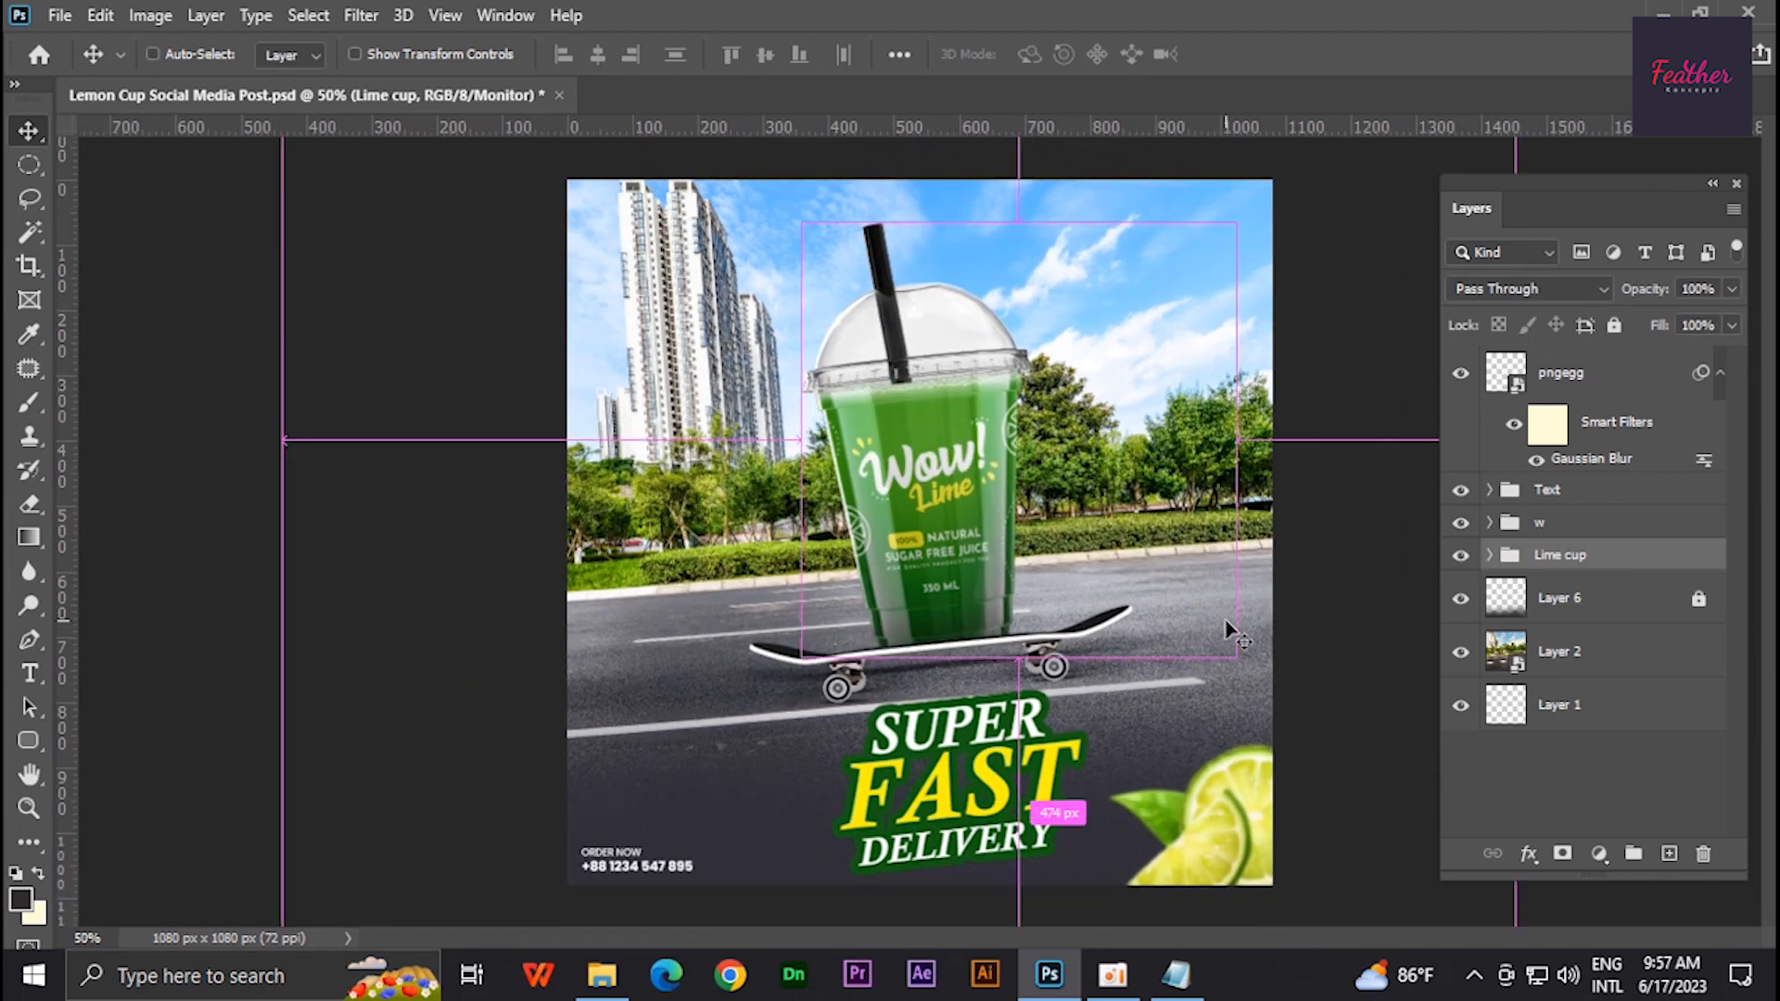
# - Rasterize the Layer 2 background photo
pyautogui.click(1587, 653)
pyautogui.rightClick(1680, 656)
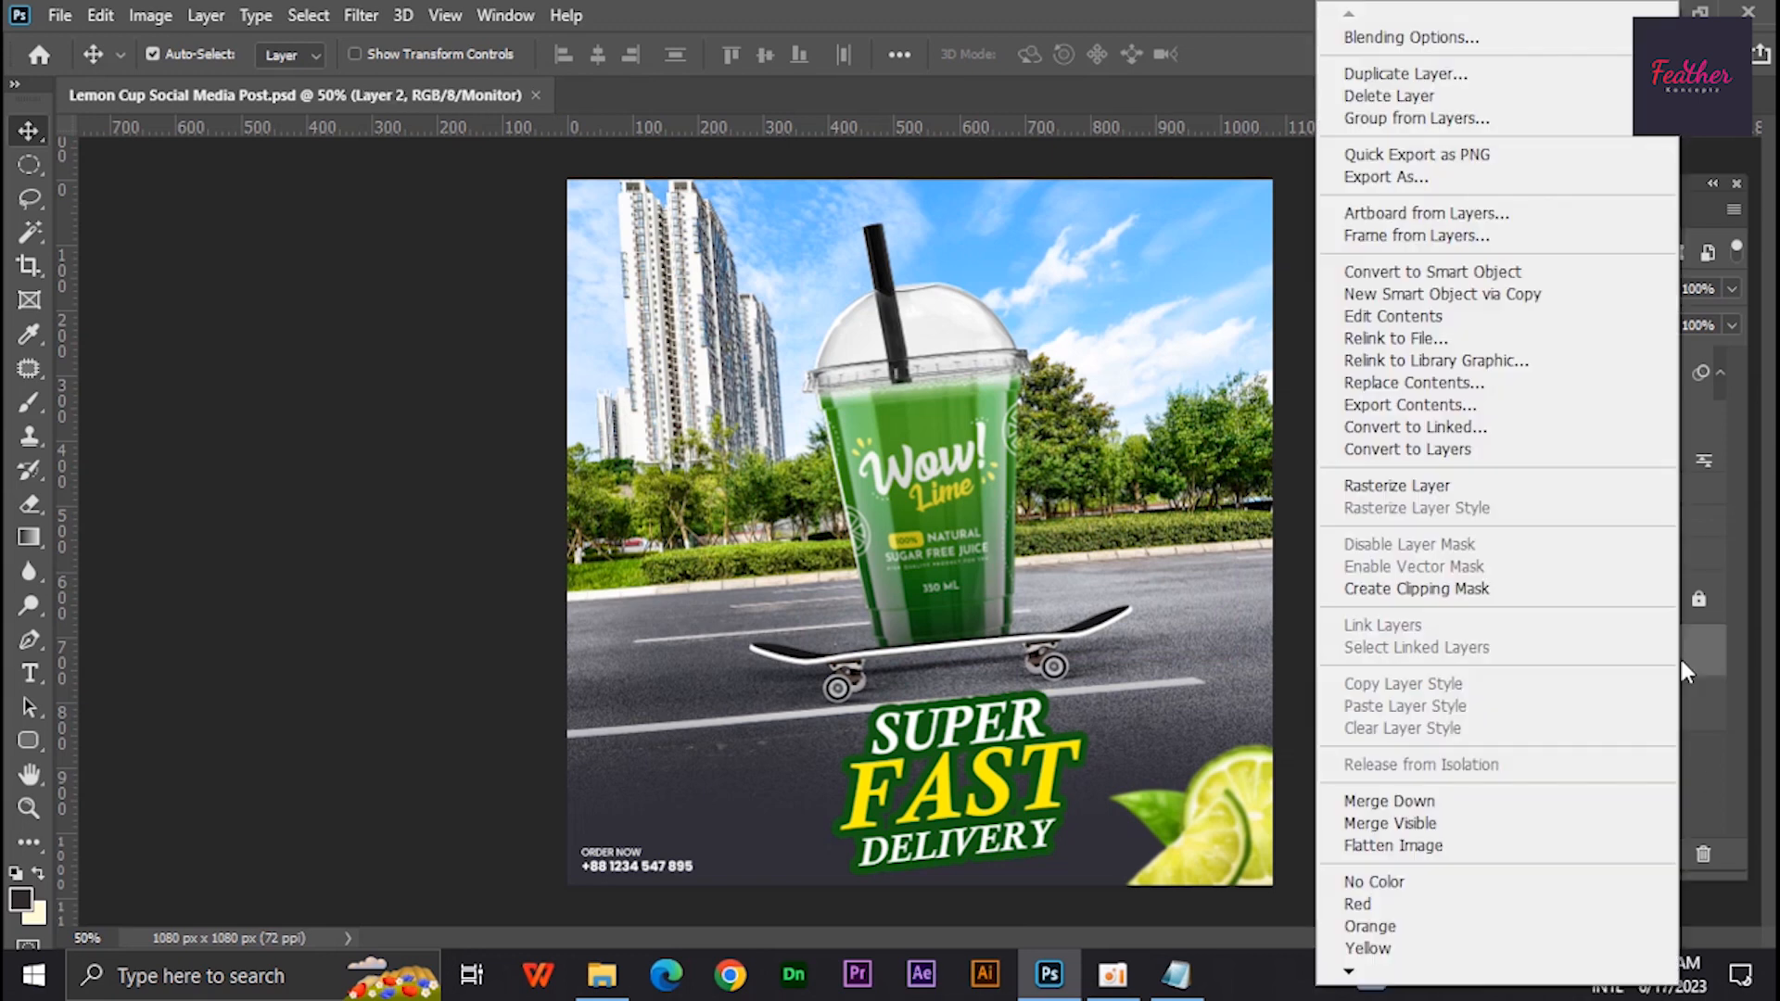
pyautogui.click(1472, 487)
# - Trace a Pen path around the scenery above the road curb and copy that area to a new layer
pyautogui.scroll(3, 1228, 389)
pyautogui.press('p')
pyautogui.scroll(14, 370, 669)
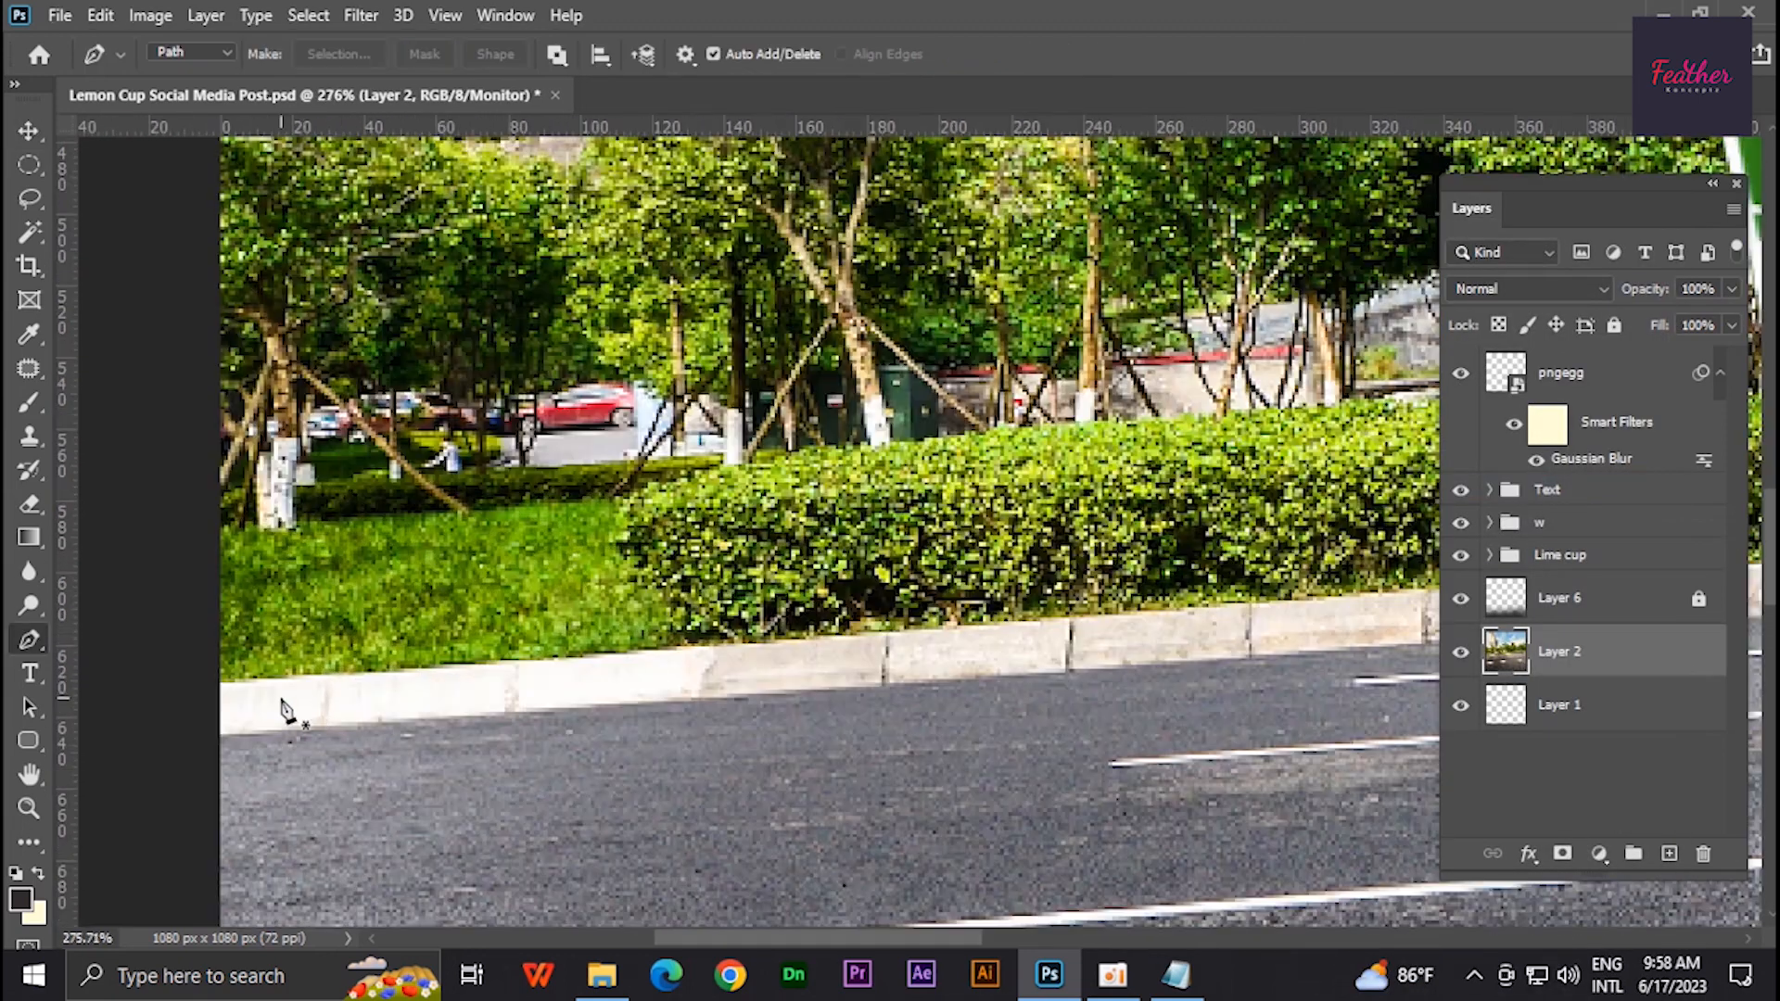
pyautogui.scroll(-5, 1204, 604)
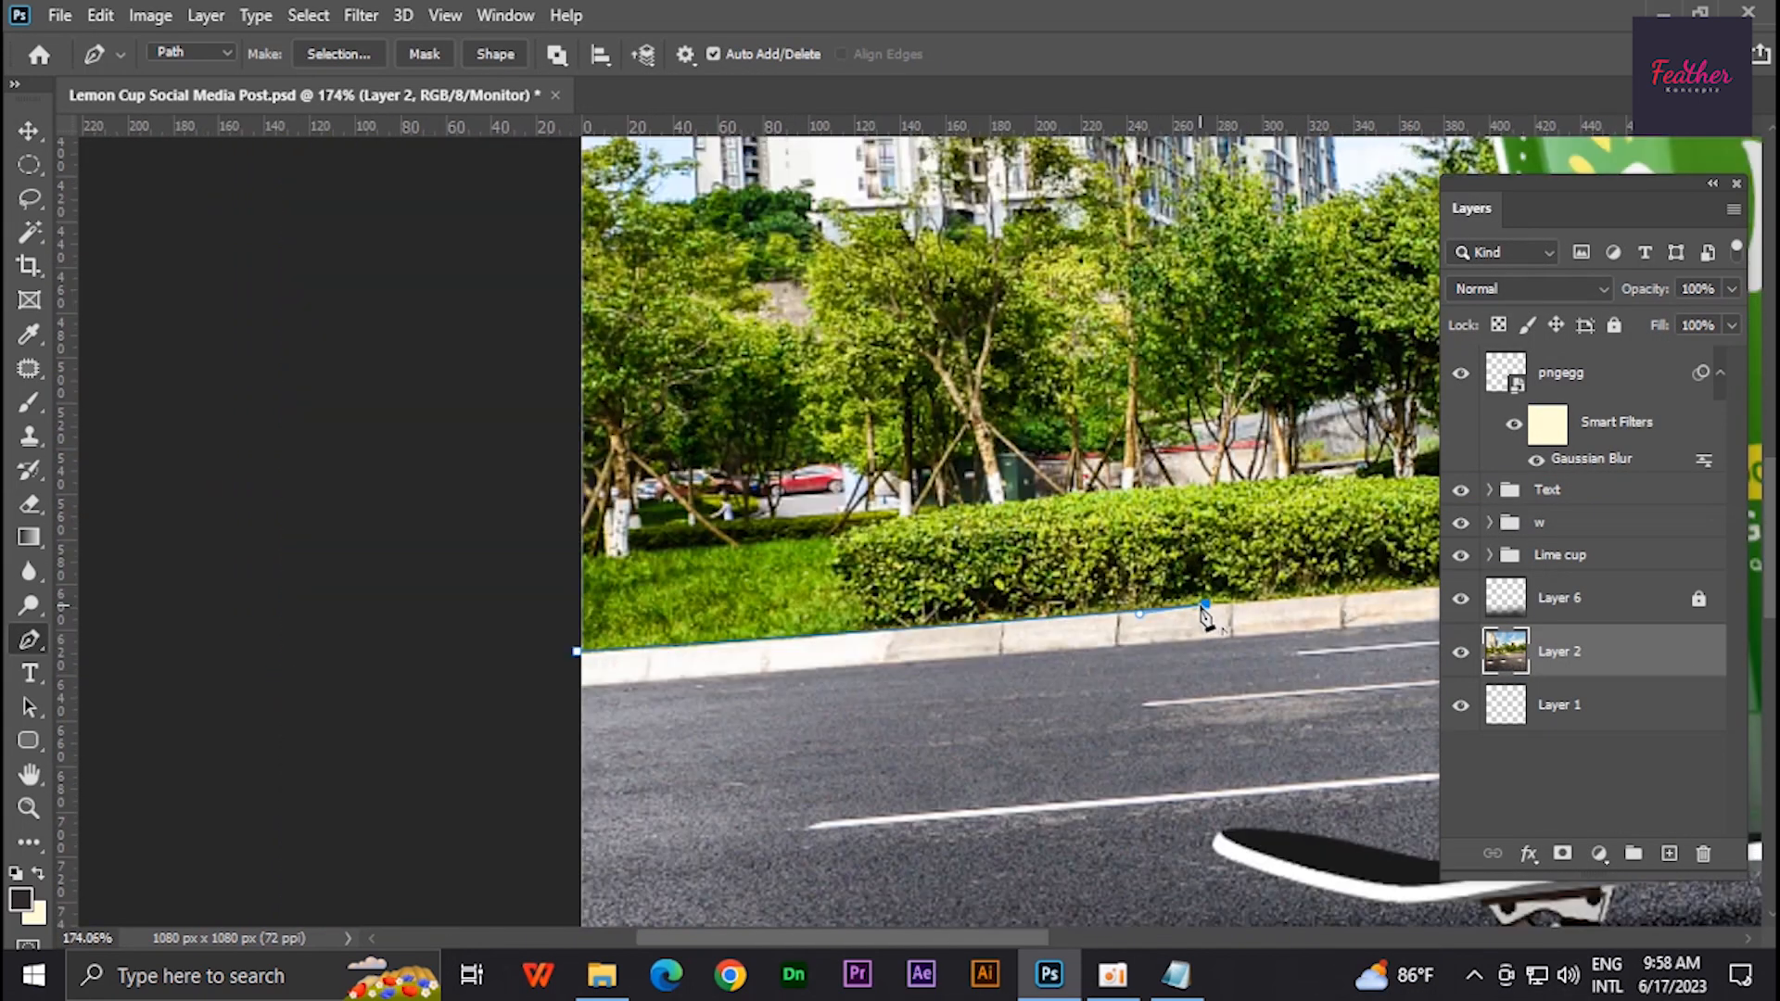
pyautogui.moveTo(1208, 612); pyautogui.dragTo(410, 540)
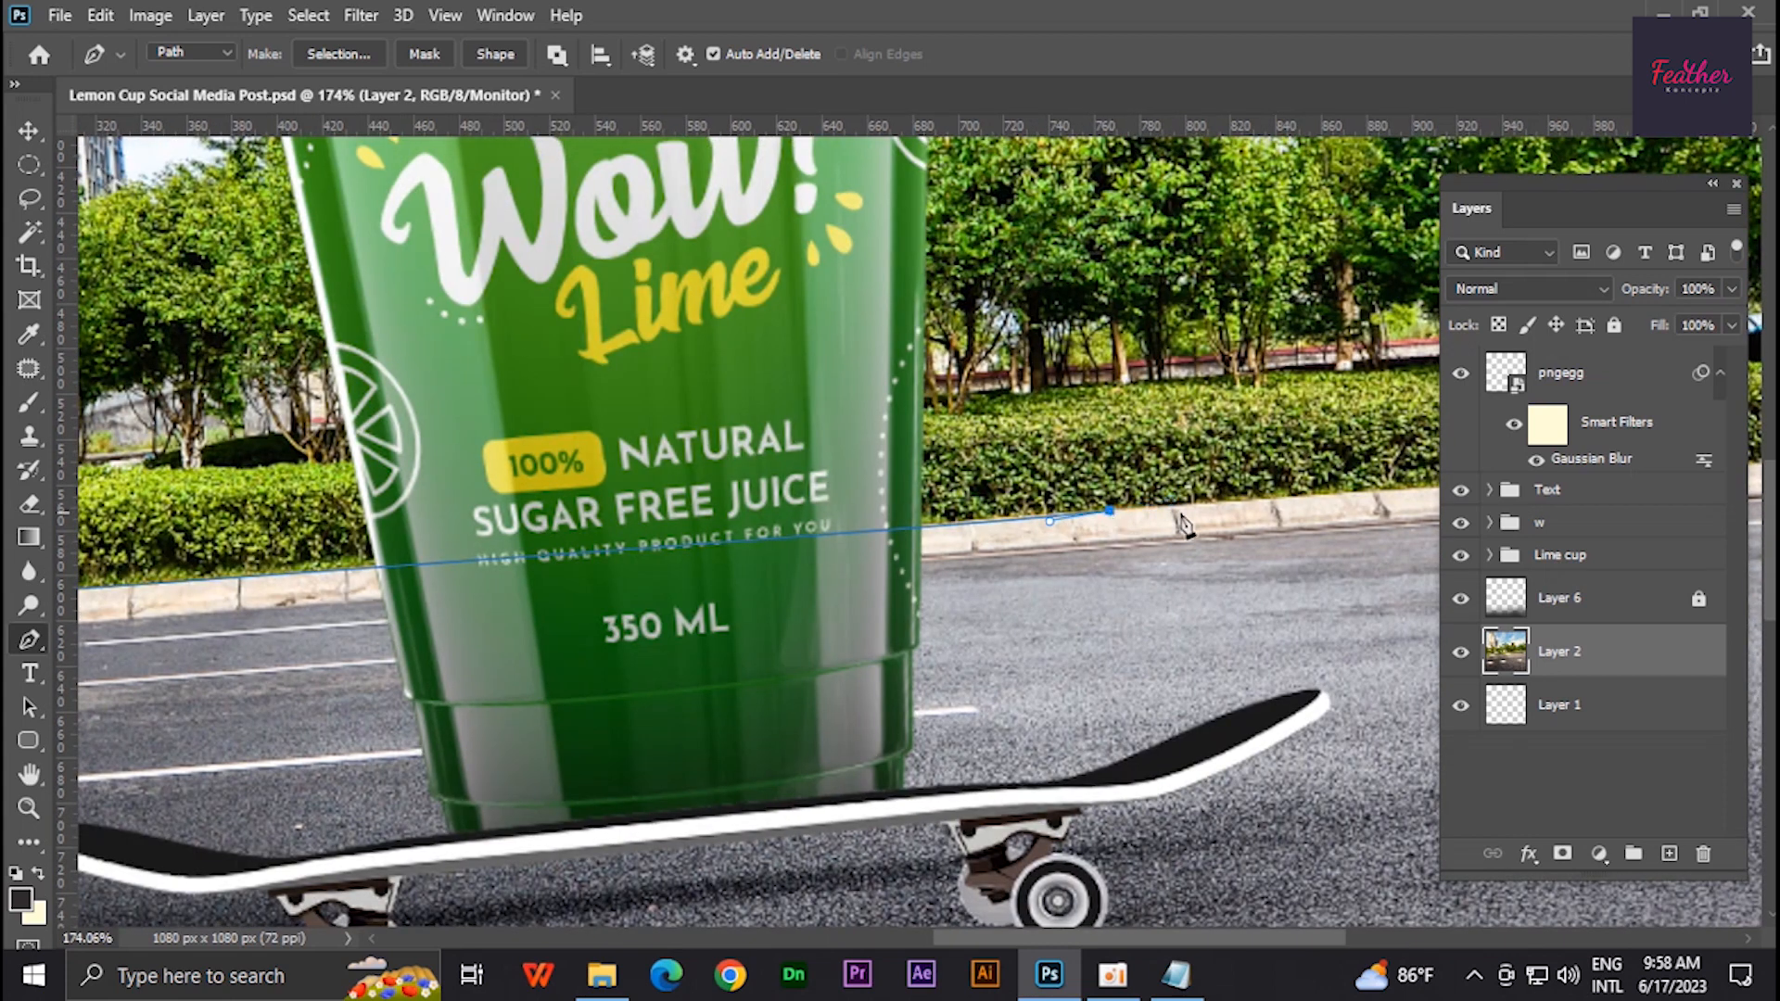
pyautogui.hscroll(6, 1183, 526)
pyautogui.click(1214, 610)
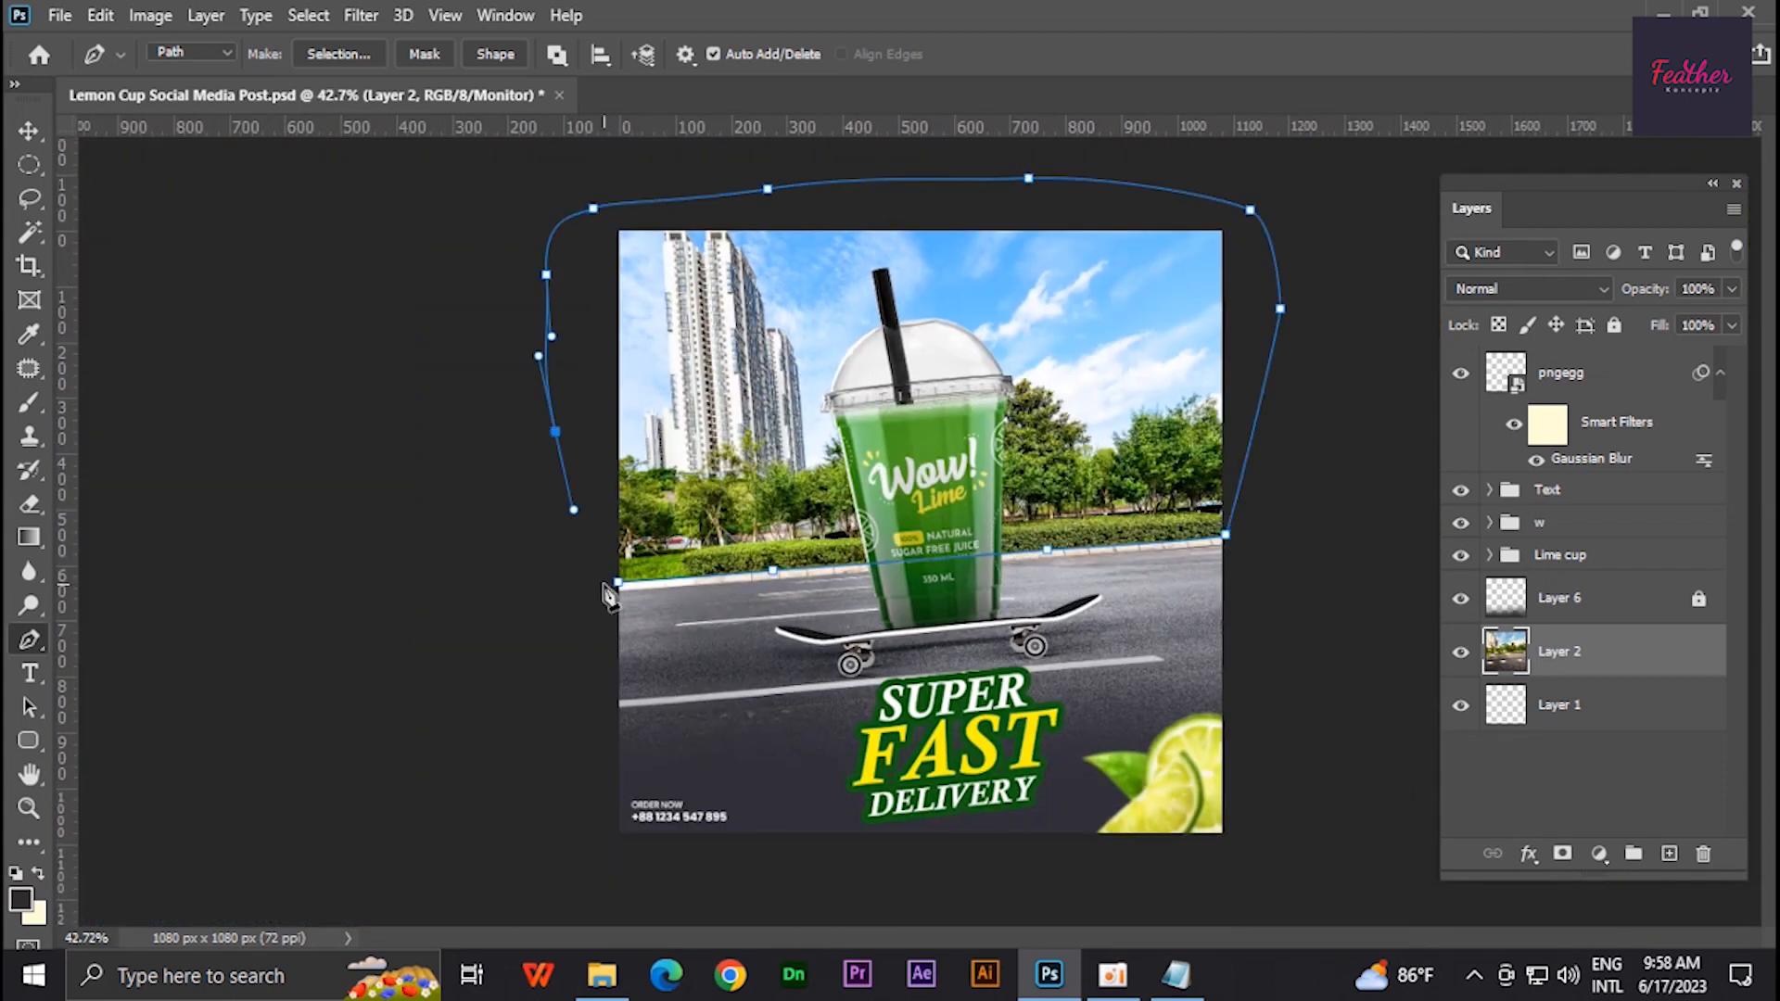
pyautogui.hotkey('ctrl', 'Return')
pyautogui.hotkey('ctrl', 'j')
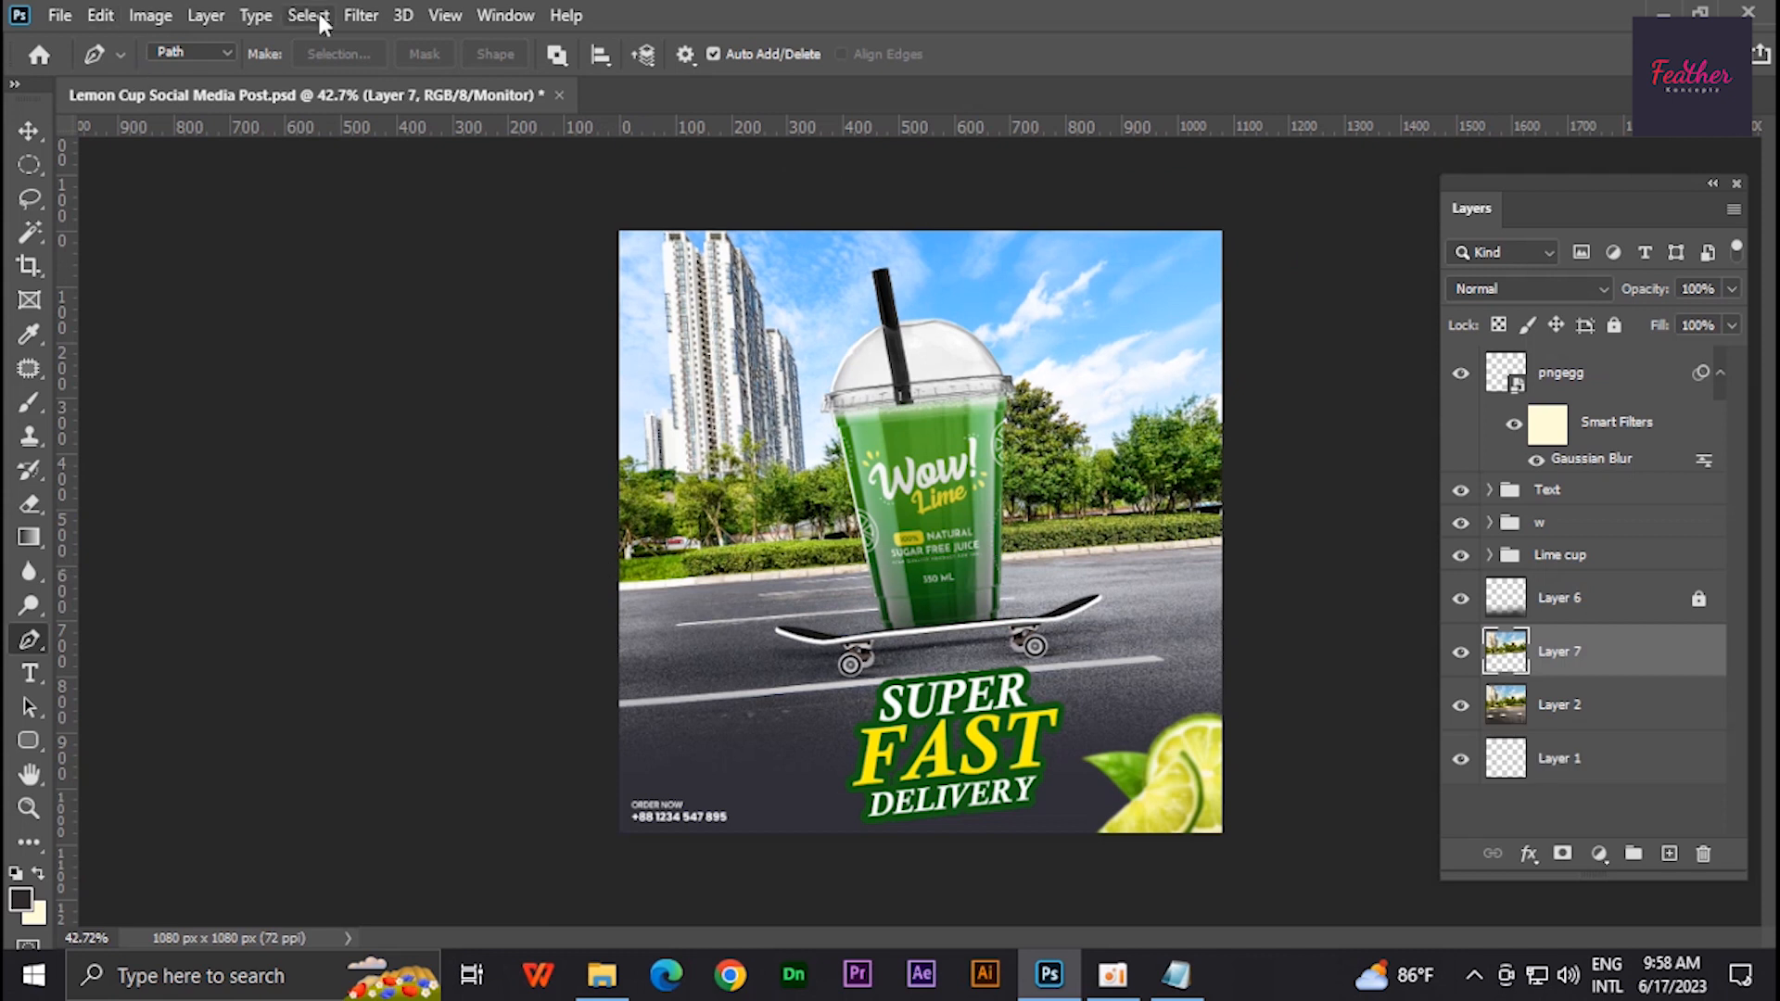
# - Apply a Motion Blur with angle 1° and distance 35 pixels to the copied scenery layer
pyautogui.click(360, 16)
pyautogui.moveTo(380, 299)
pyautogui.click(733, 452)
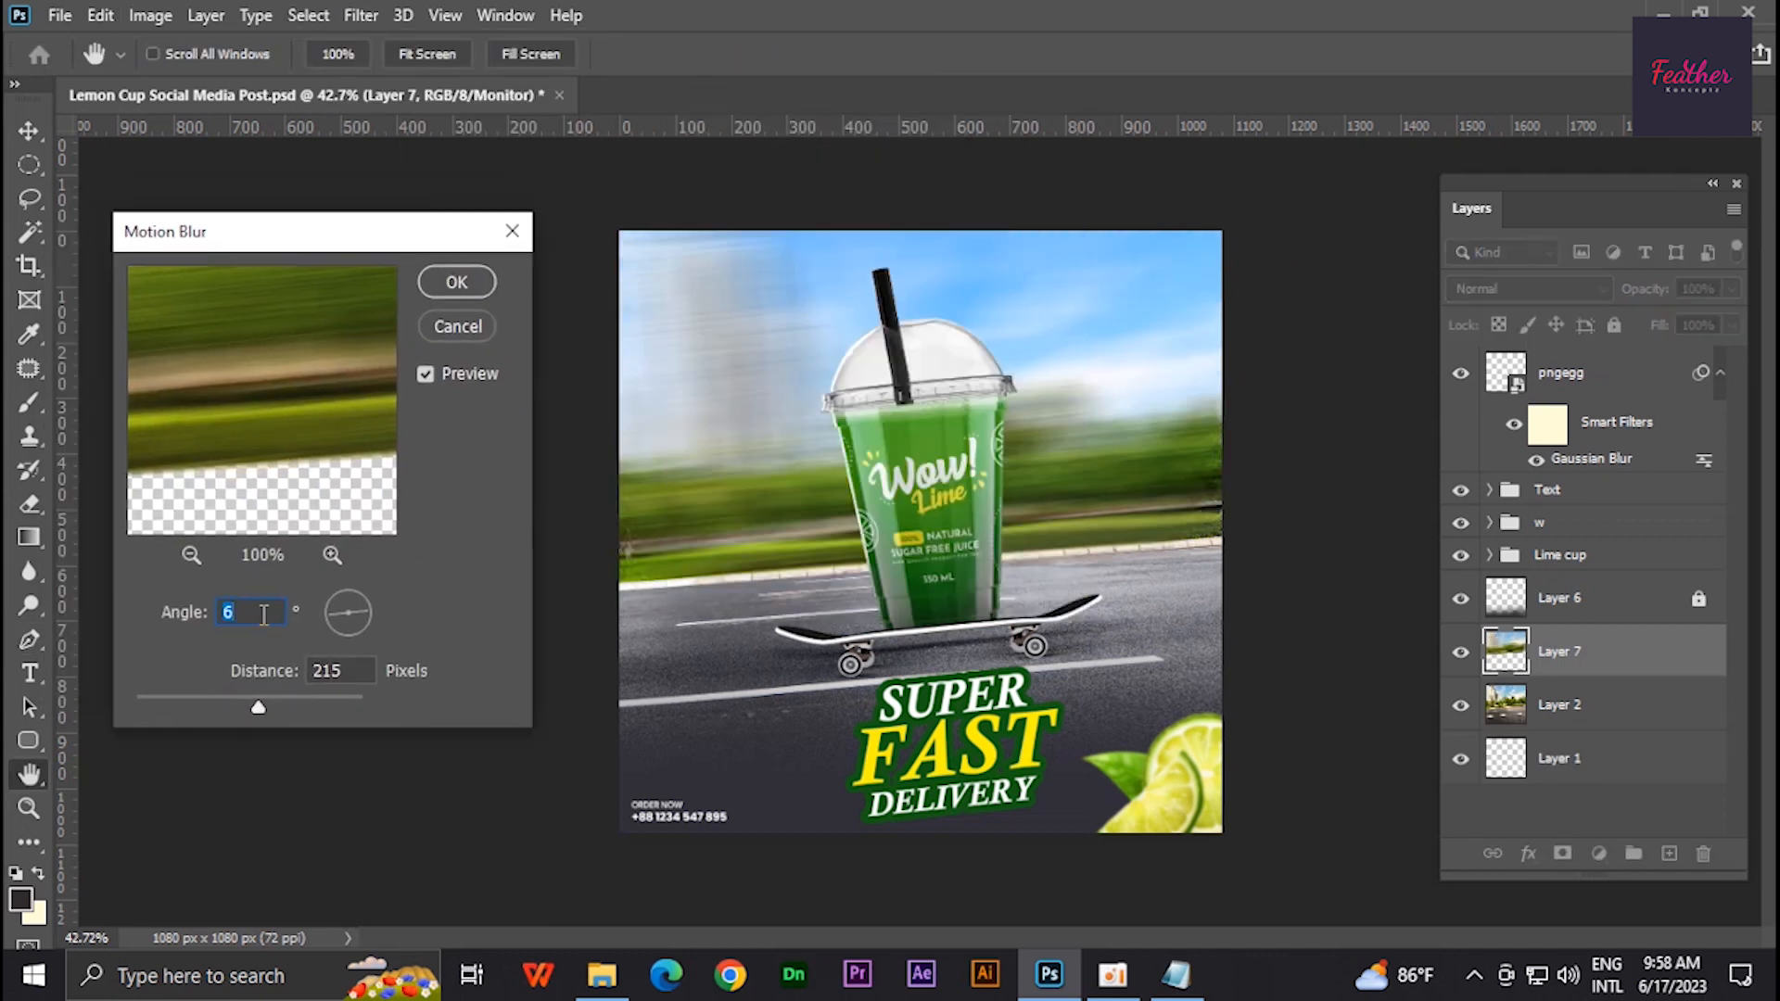
pyautogui.press('Down')
pyautogui.press('Down')
pyautogui.press('Down')
pyautogui.press('Down')
pyautogui.press('Down')
pyautogui.press('Down')
pyautogui.press('Down')
pyautogui.press('Down')
pyautogui.press('Down')
pyautogui.press('Down')
pyautogui.press('Down')
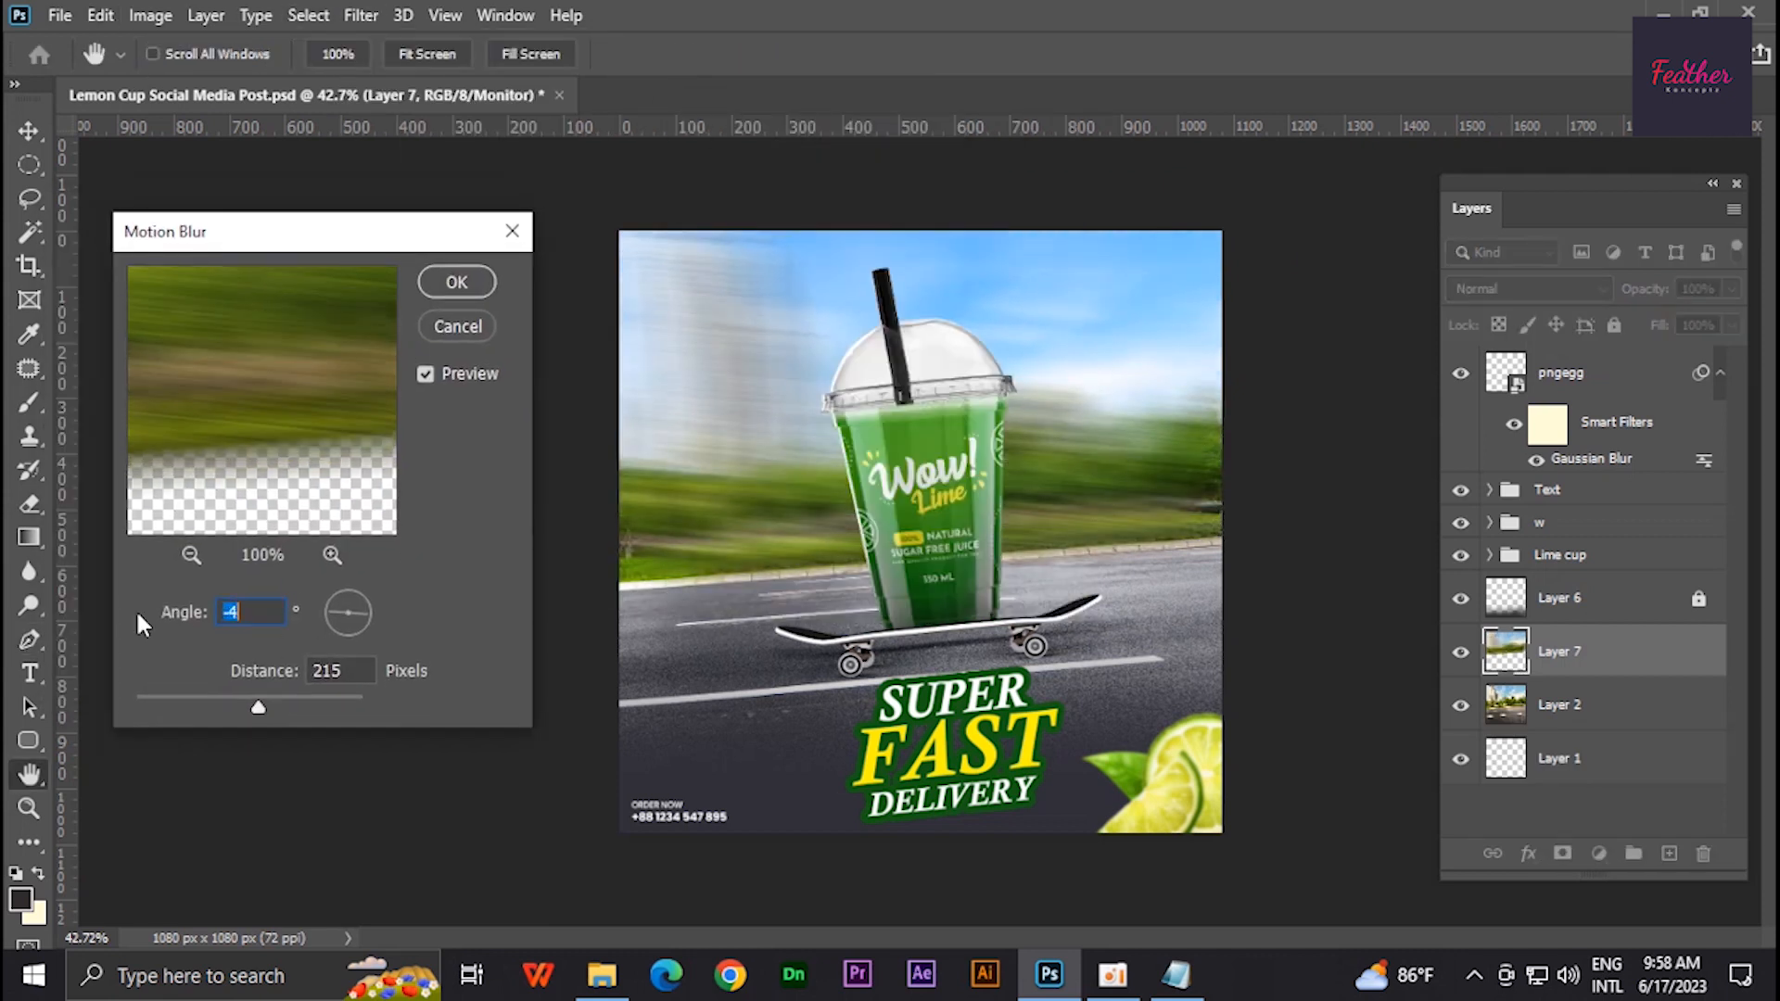
pyautogui.moveTo(368, 613); pyautogui.dragTo(365, 610)
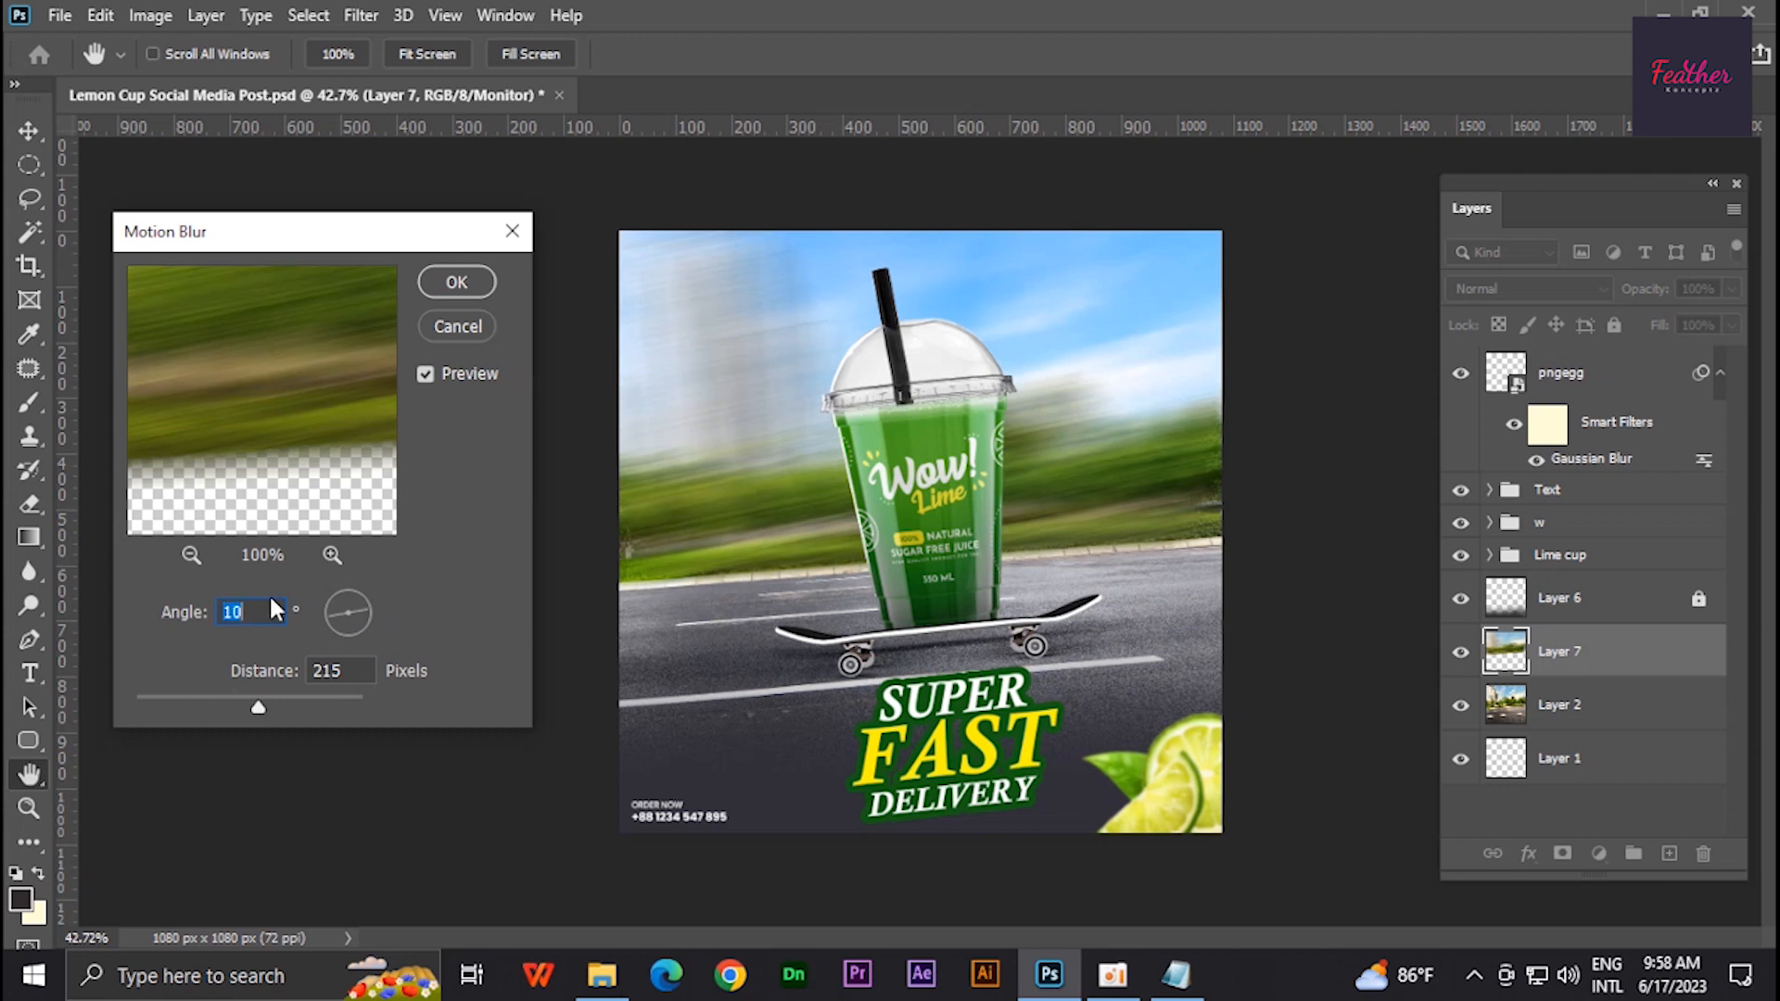
pyautogui.press('Down')
pyautogui.press('Down')
pyautogui.press('Down')
pyautogui.press('Down')
pyautogui.press('Down')
pyautogui.press('Down')
pyautogui.press('Down')
pyautogui.press('Down')
pyautogui.press('Down')
pyautogui.press('Down')
pyautogui.press('Down')
pyautogui.press('Down')
pyautogui.press('Down')
pyautogui.press('Down')
pyautogui.press('Down')
pyautogui.press('Down')
pyautogui.press('Down')
pyautogui.press('Down')
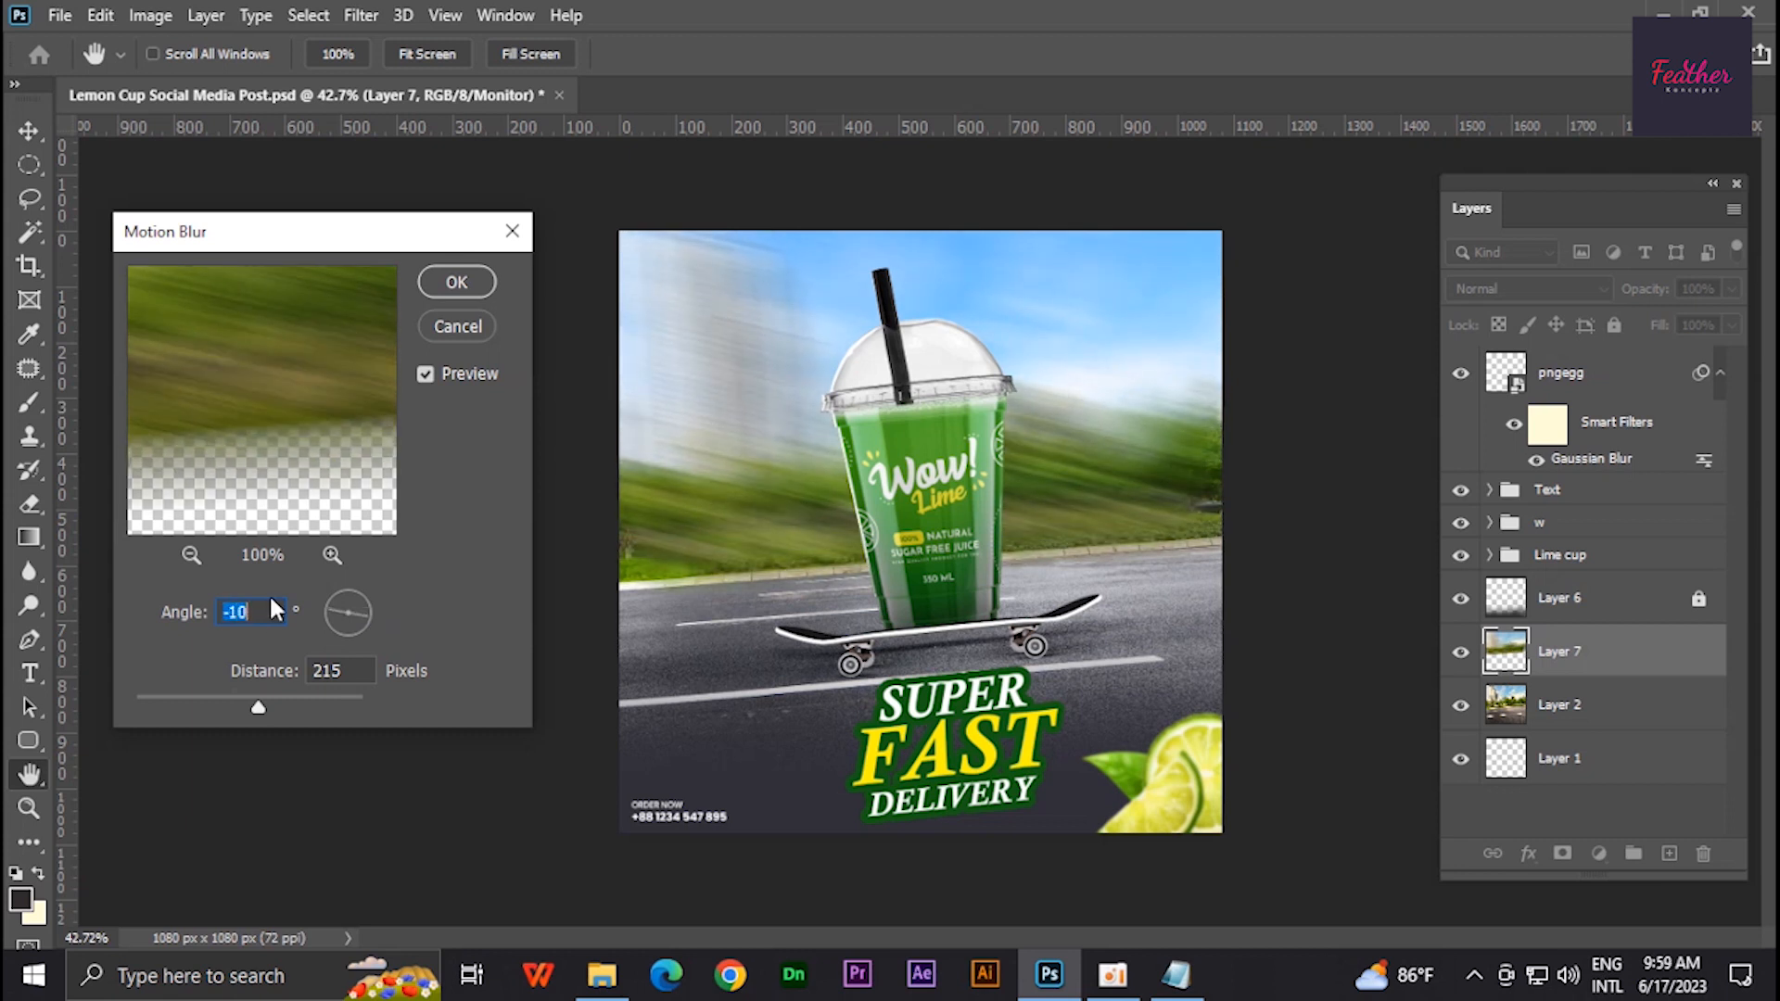
pyautogui.press('Up')
pyautogui.press('Up')
pyautogui.press('Up')
pyautogui.press('Up')
pyautogui.press('Up')
pyautogui.press('Up')
pyautogui.press('Up')
pyautogui.press('Up')
pyautogui.press('Up')
pyautogui.press('Up')
pyautogui.press('Up')
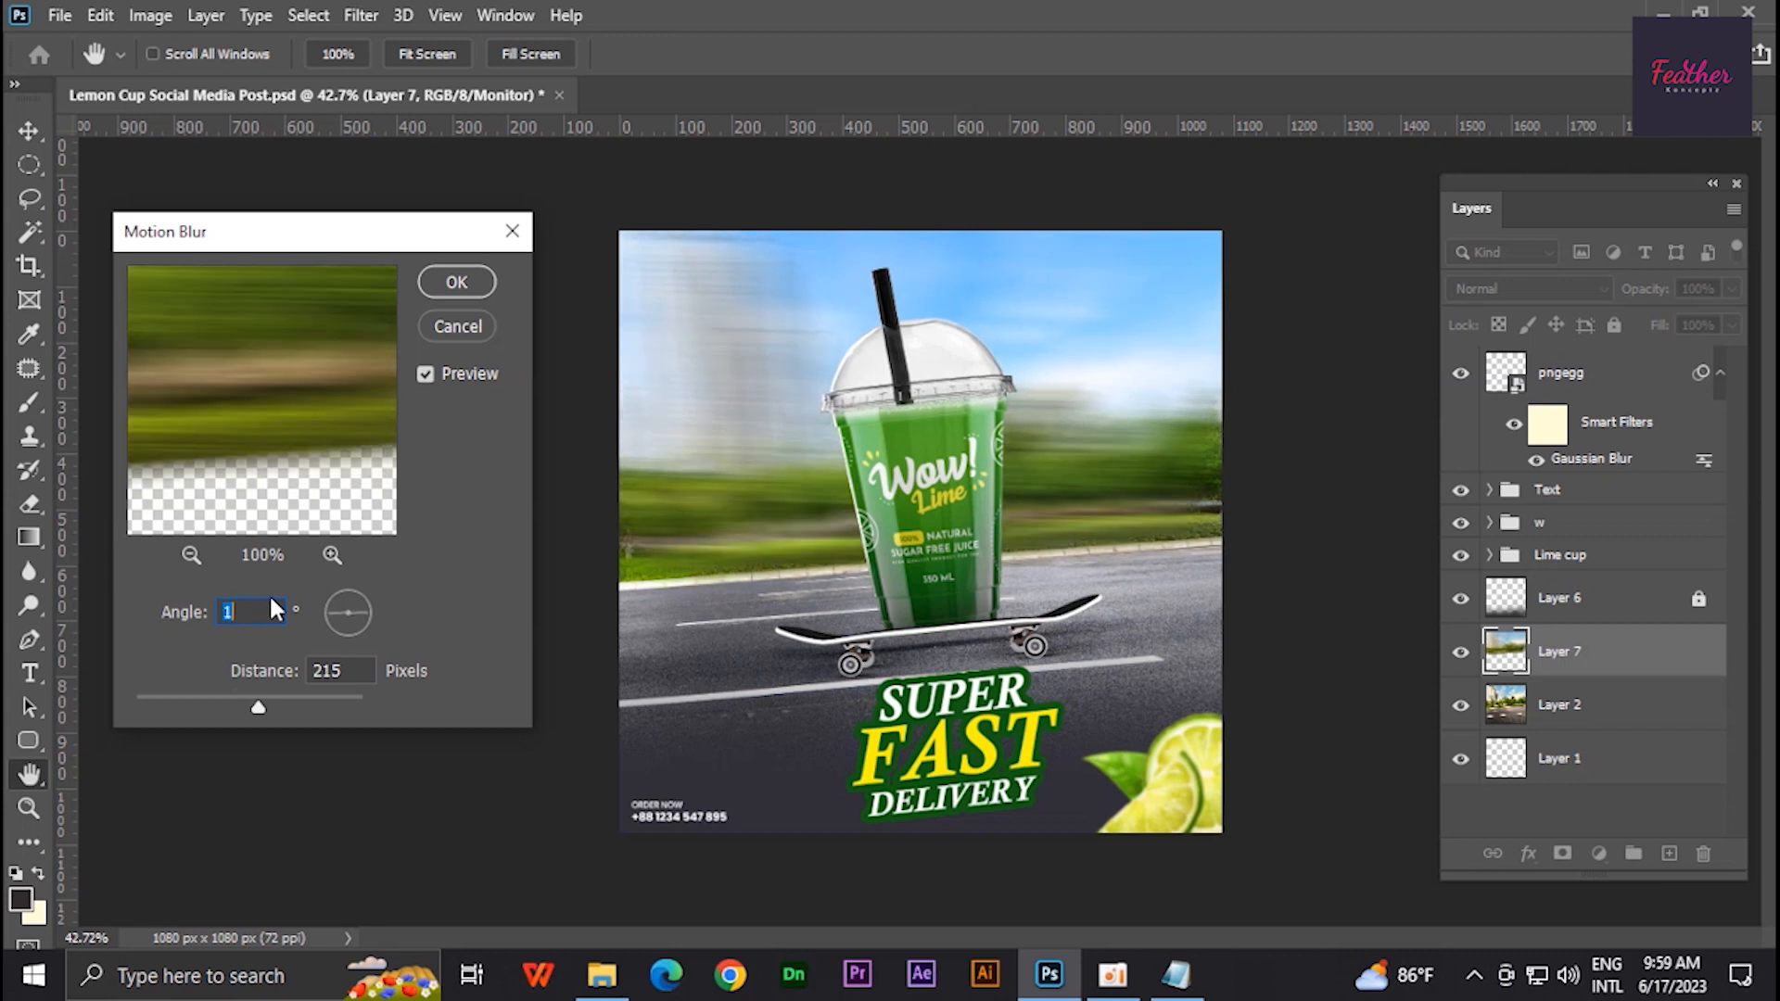
pyautogui.moveTo(240, 712); pyautogui.dragTo(194, 710)
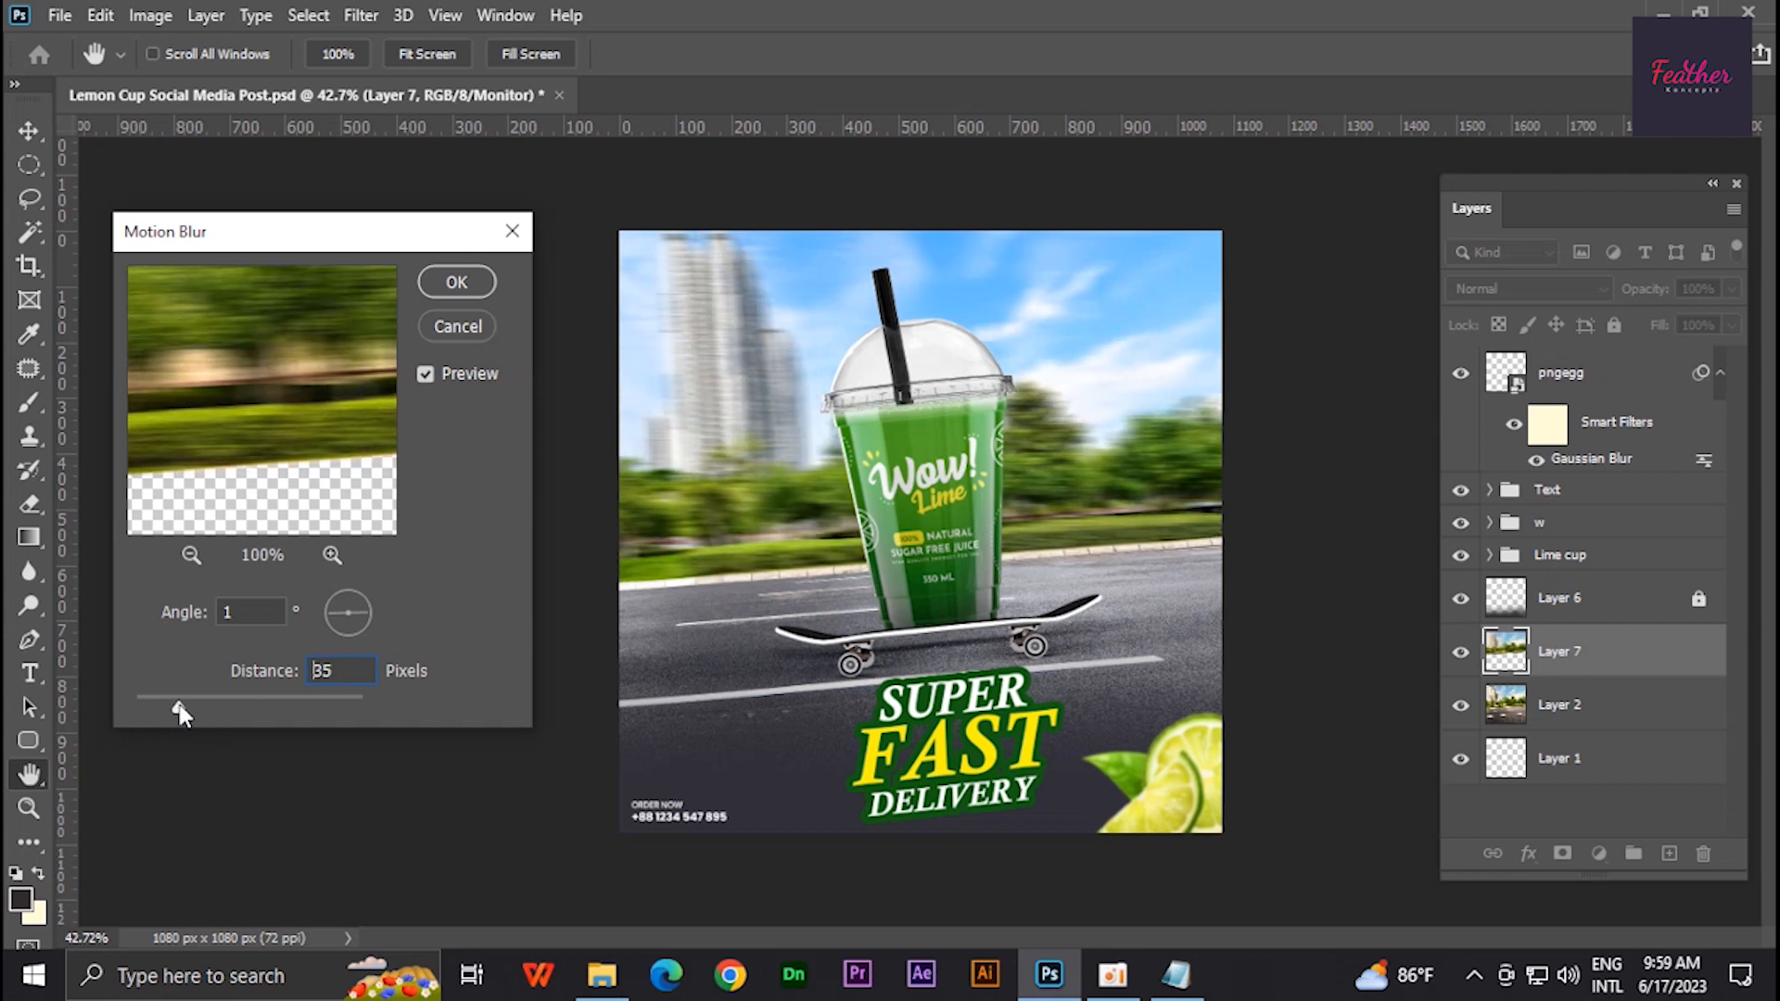
pyautogui.click(458, 278)
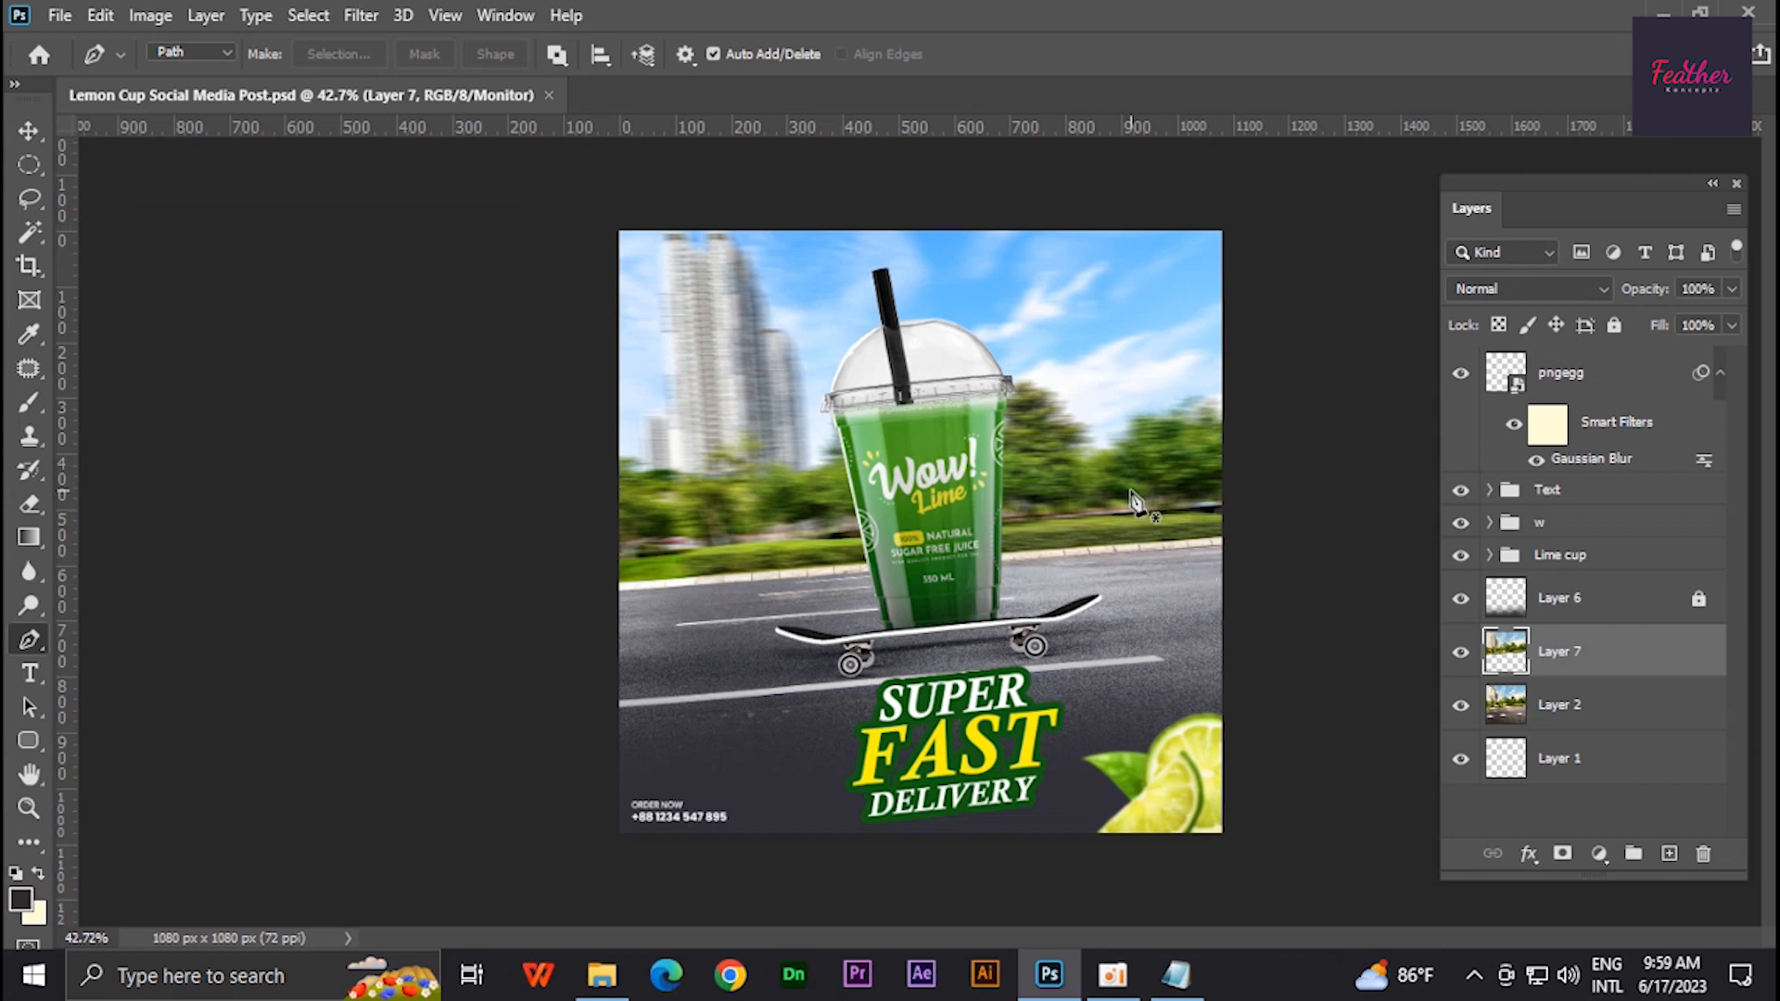
# - Select a road strip beside the skateboard on Layer 2 with the Pen tool and copy it to a new layer
pyautogui.scroll(2, 909, 649)
pyautogui.click(1589, 706)
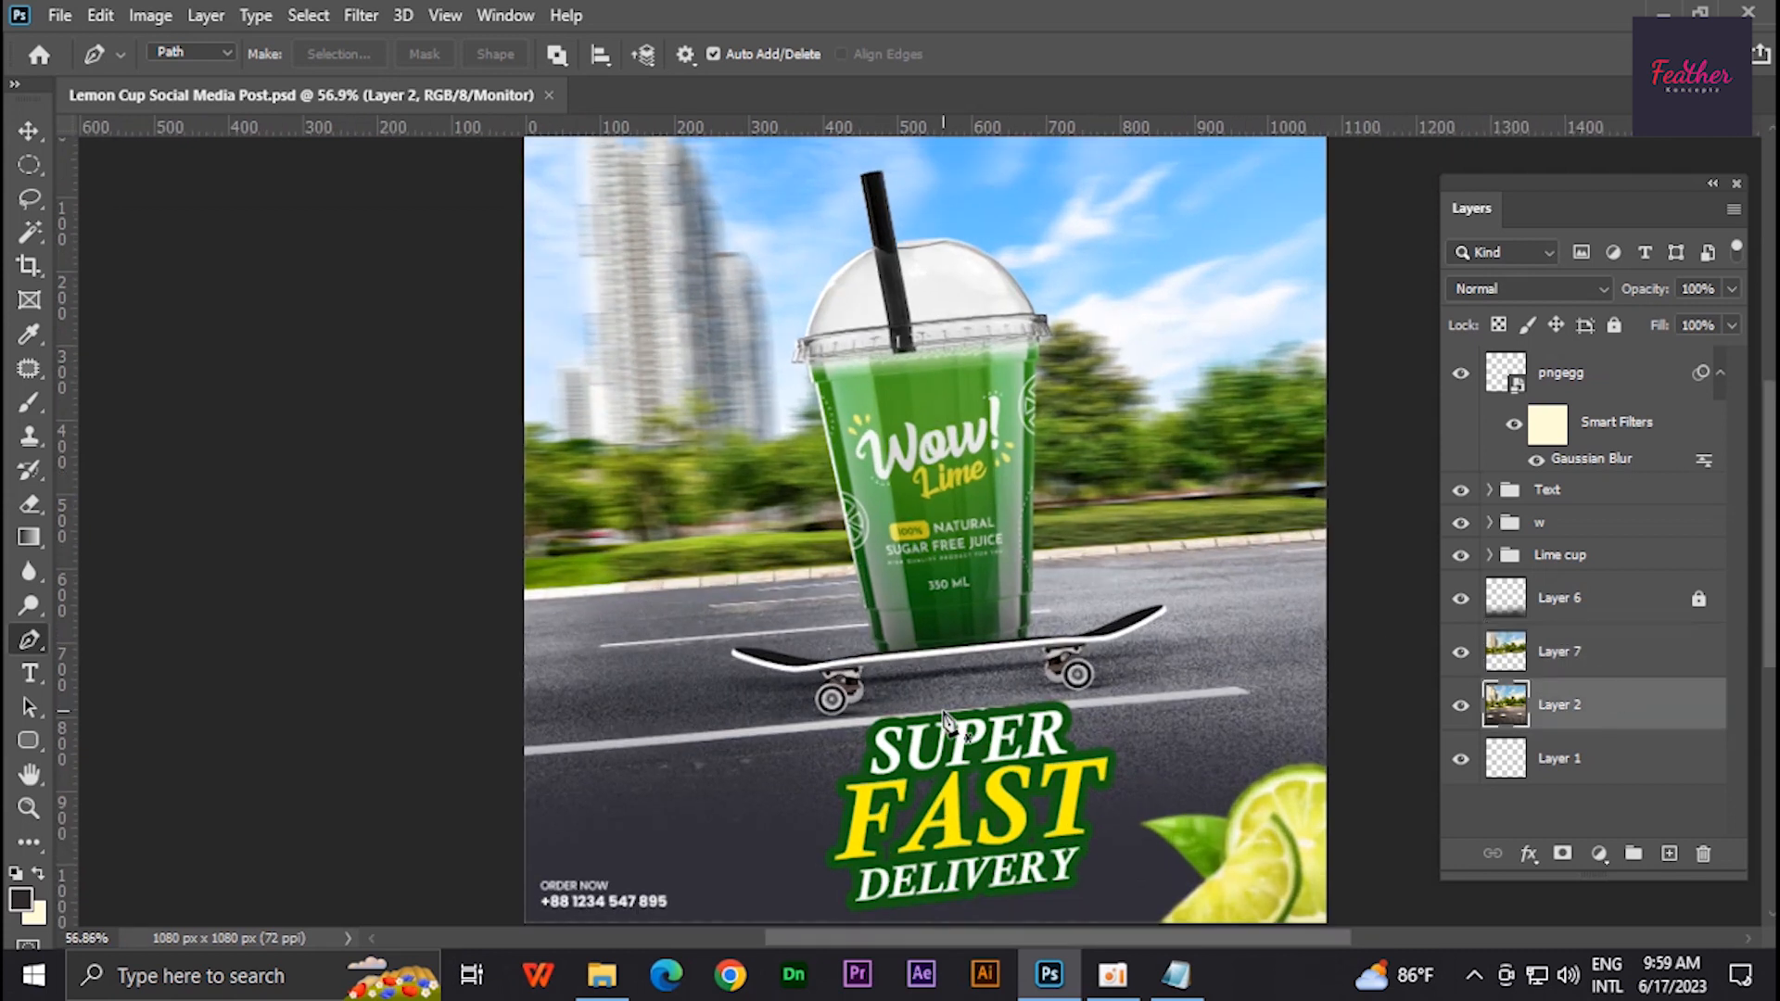
pyautogui.scroll(1, 866, 649)
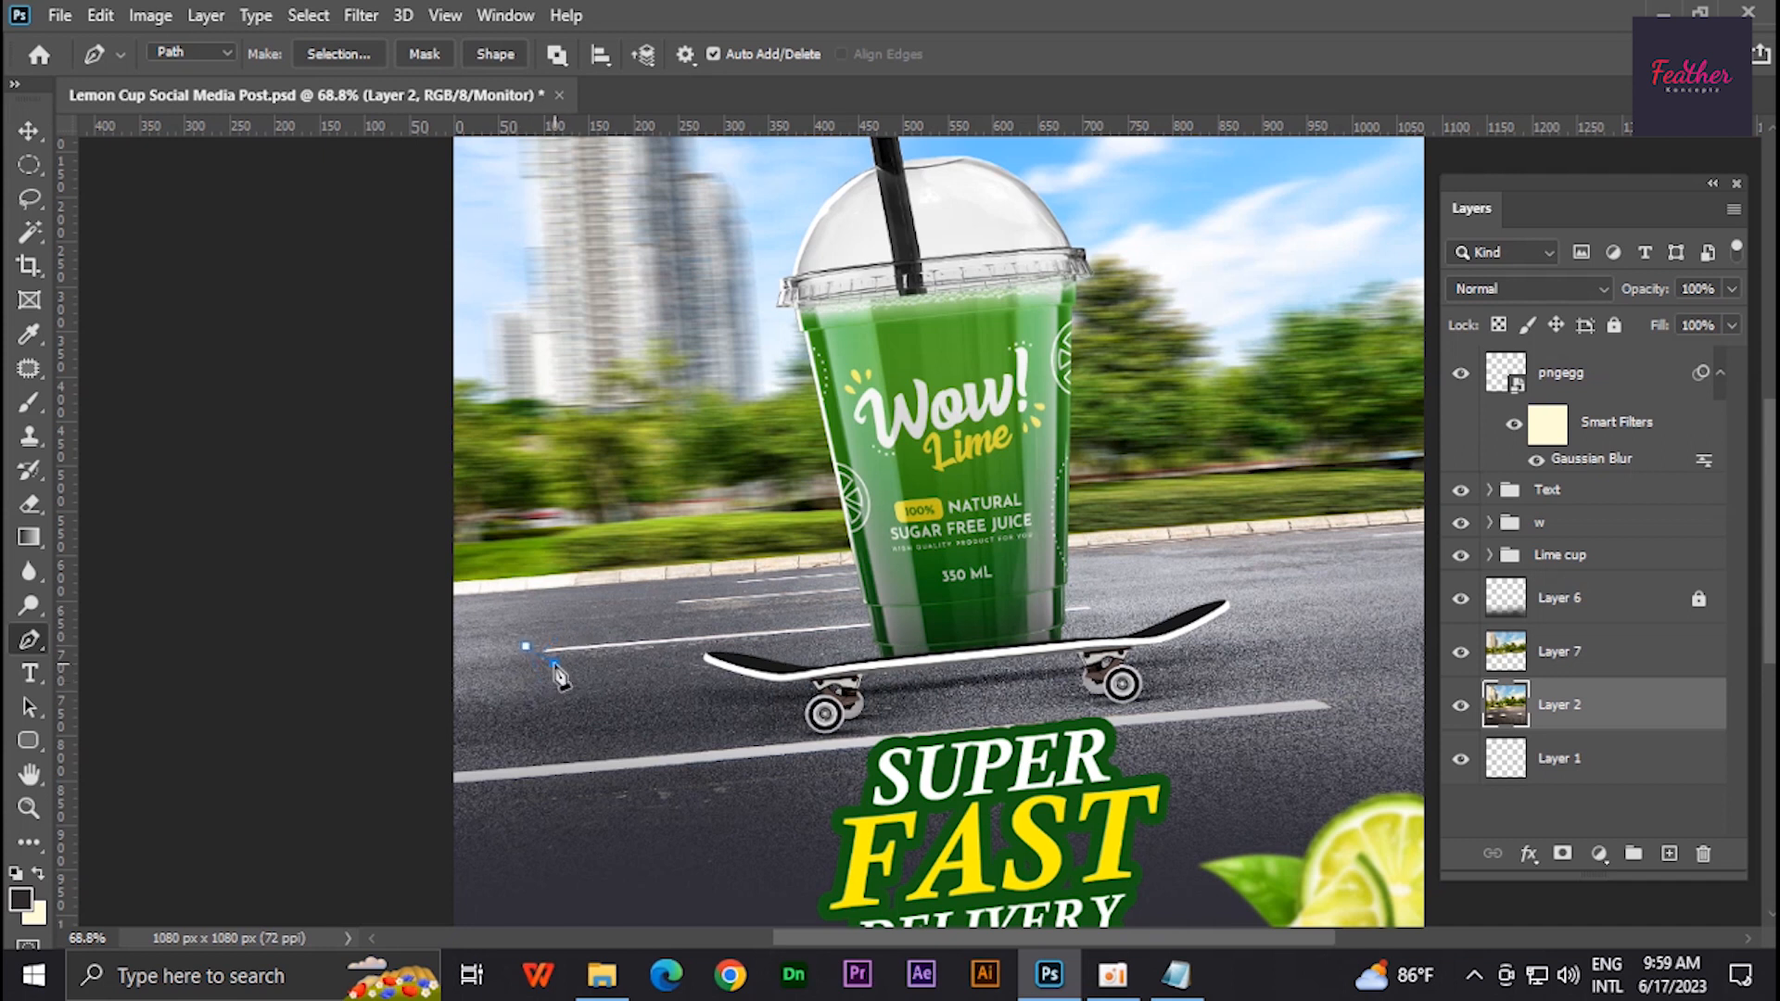
pyautogui.click(529, 646)
pyautogui.hotkey('ctrl', 'Return')
pyautogui.hotkey('ctrl', 'j')
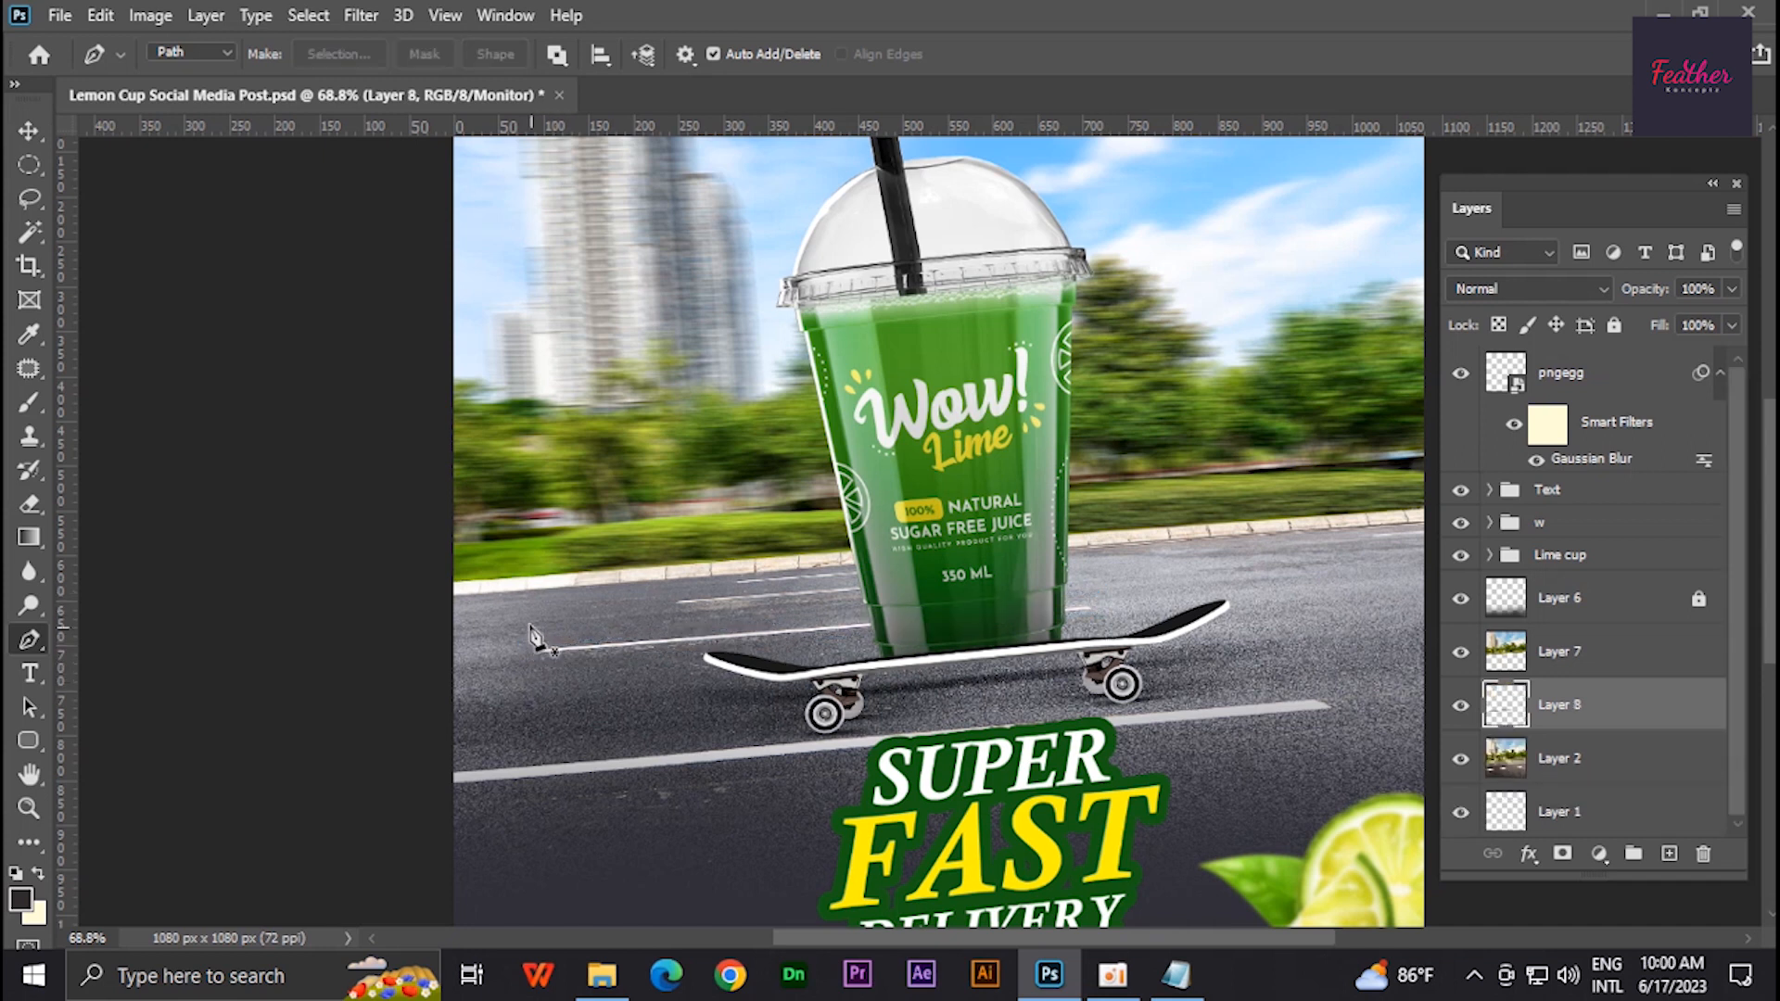
# - Apply a Motion Blur with angle -10° and distance 17 pixels to the copied road strip
pyautogui.click(360, 16)
pyautogui.moveTo(538, 310)
pyautogui.click(744, 457)
pyautogui.moveTo(374, 252); pyautogui.dragTo(267, 364)
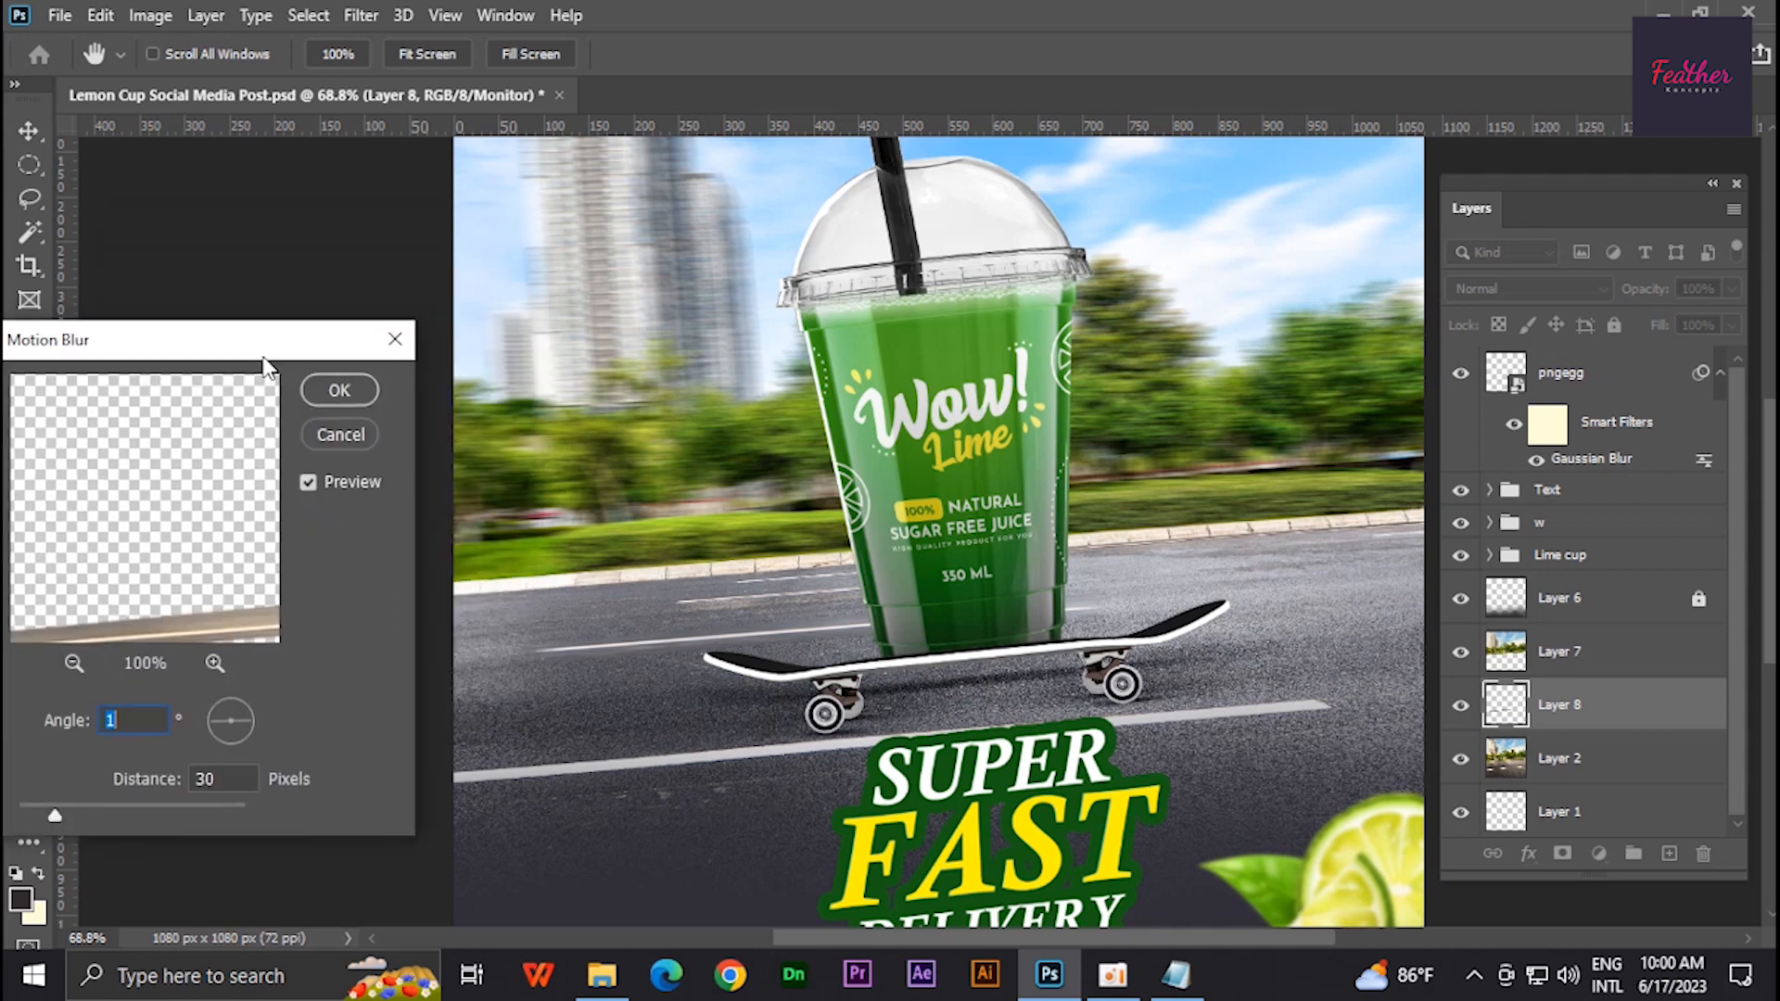
pyautogui.moveTo(244, 725); pyautogui.dragTo(179, 747)
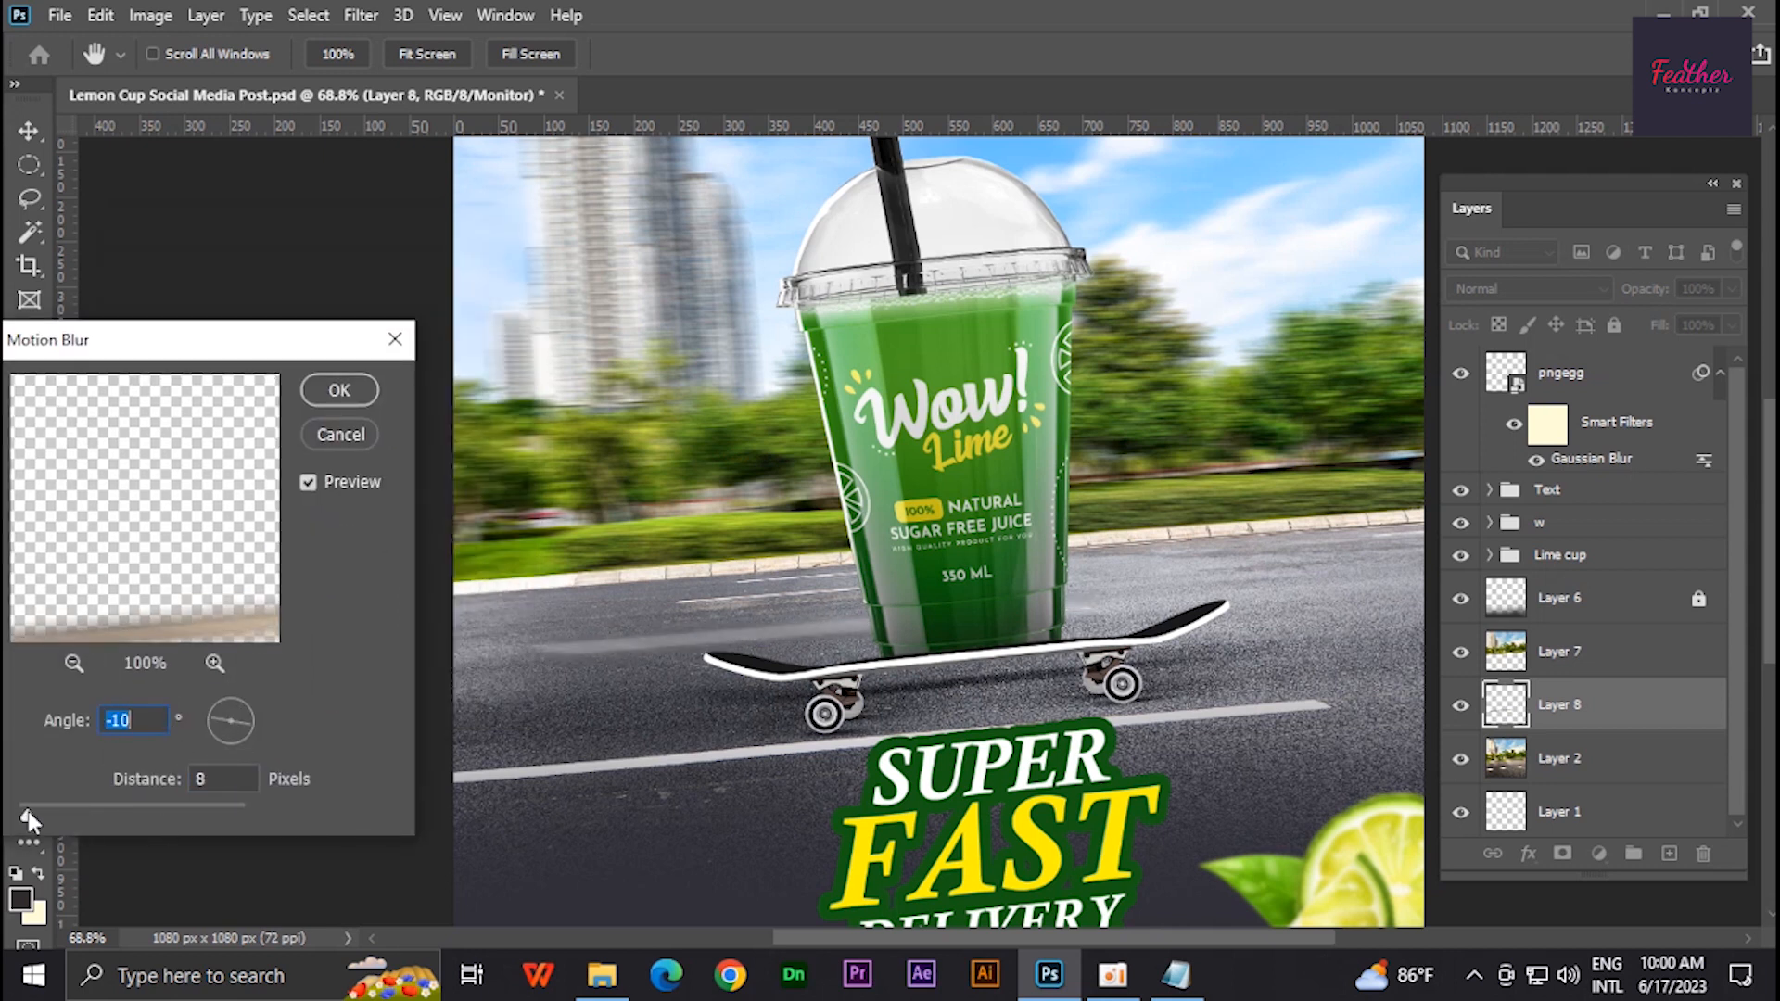
pyautogui.moveTo(29, 813); pyautogui.dragTo(35, 816)
pyautogui.click(340, 391)
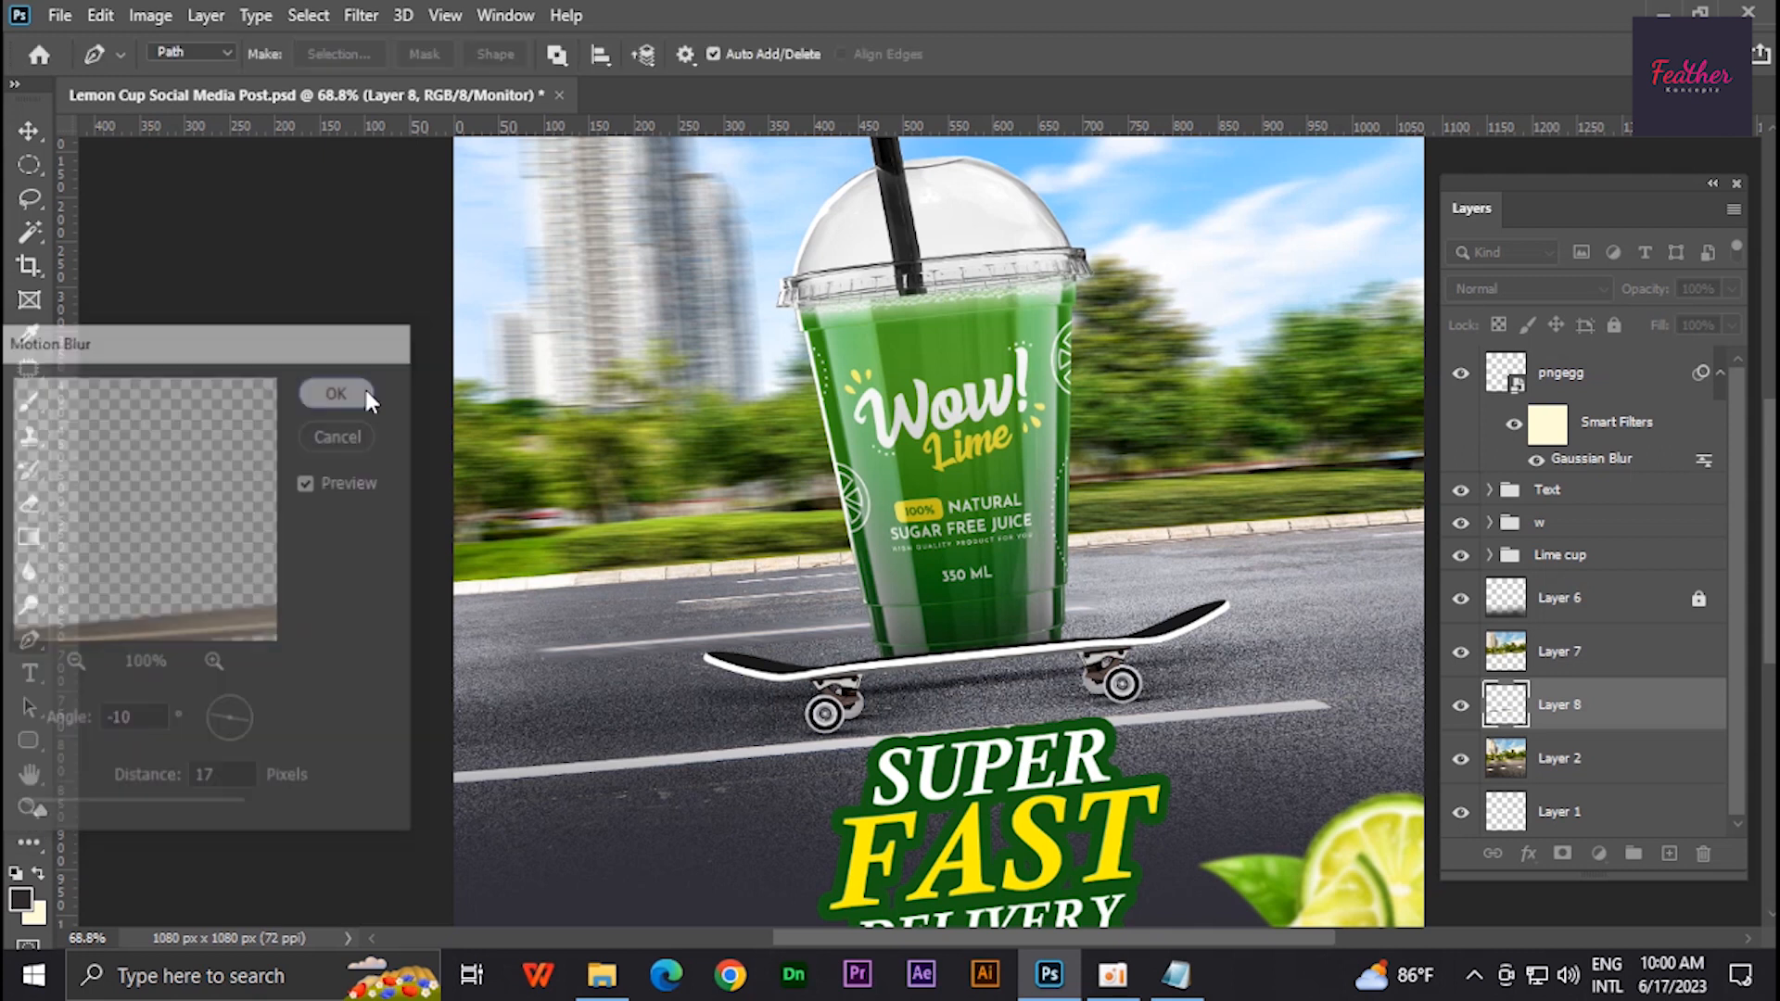
# - Add a layer mask to the road strip, brush over its left end at 50% opacity, and save
pyautogui.click(1562, 852)
pyautogui.press('b')
pyautogui.moveTo(486, 635); pyautogui.dragTo(347, 663)
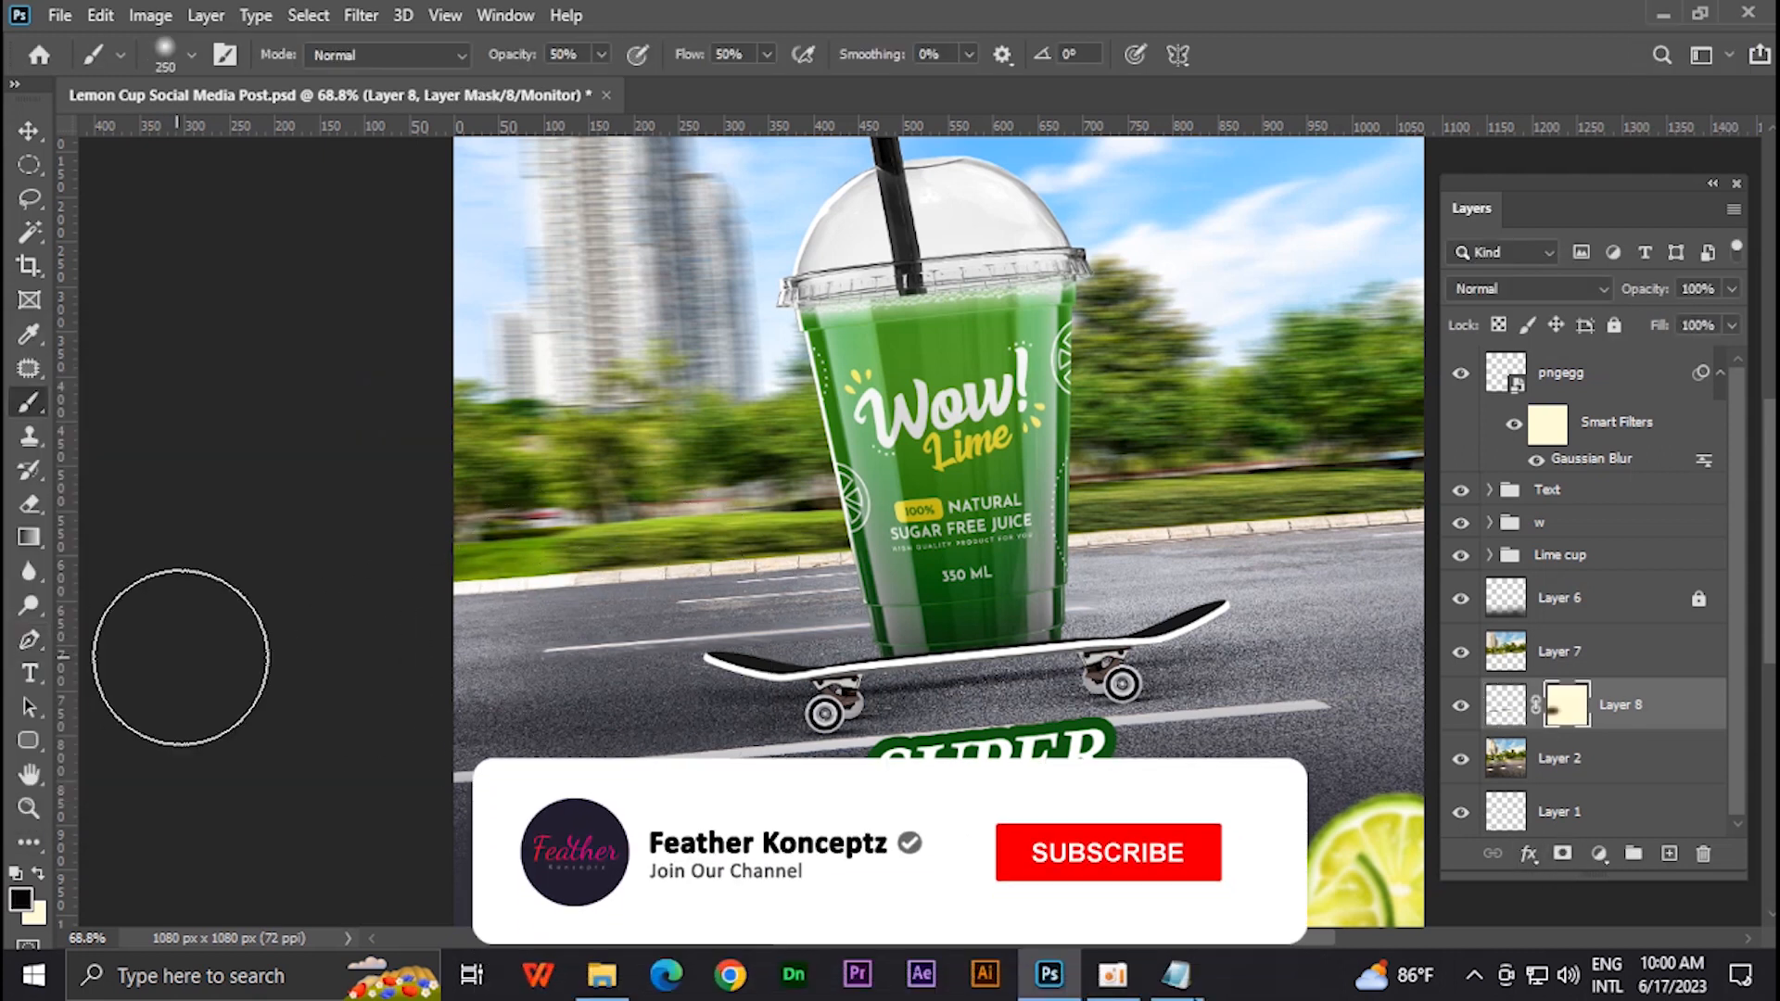
pyautogui.scroll(-4, 739, 704)
pyautogui.hotkey('ctrl', 's')
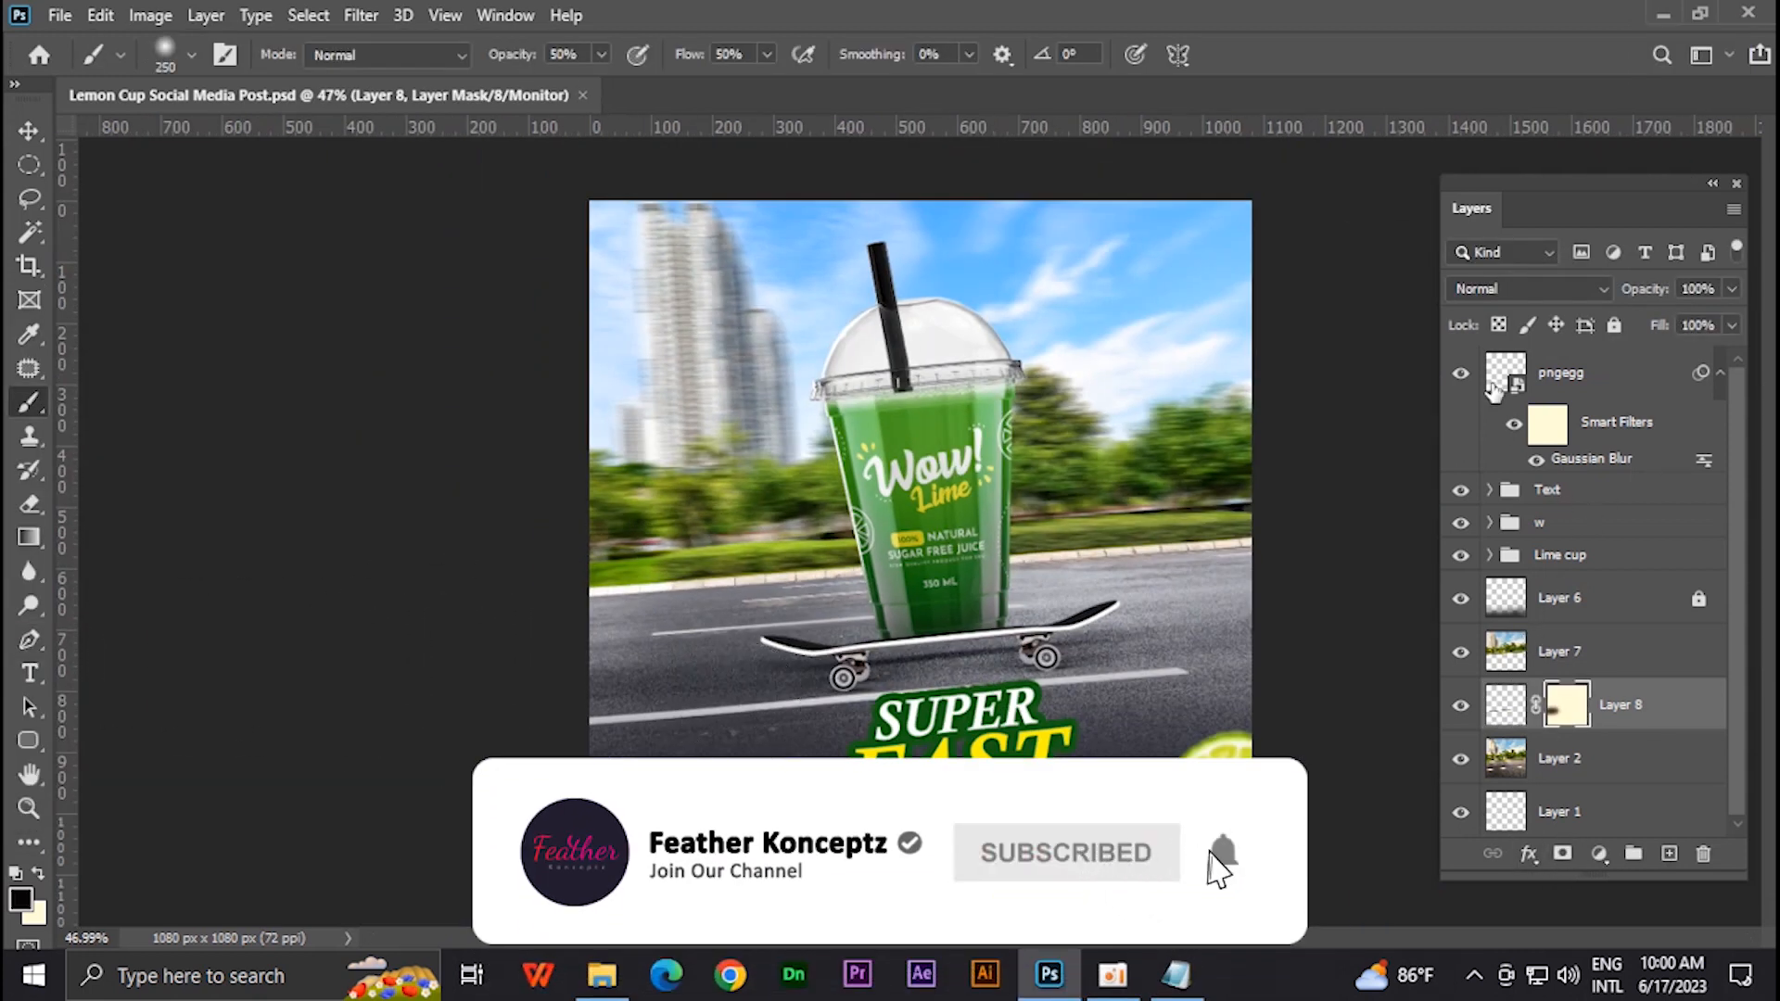
# - Move the lime slice layer below the groups and add a Color Lookup adjustment above it using 3Strip.look
pyautogui.moveTo(1494, 390); pyautogui.dragTo(1687, 593)
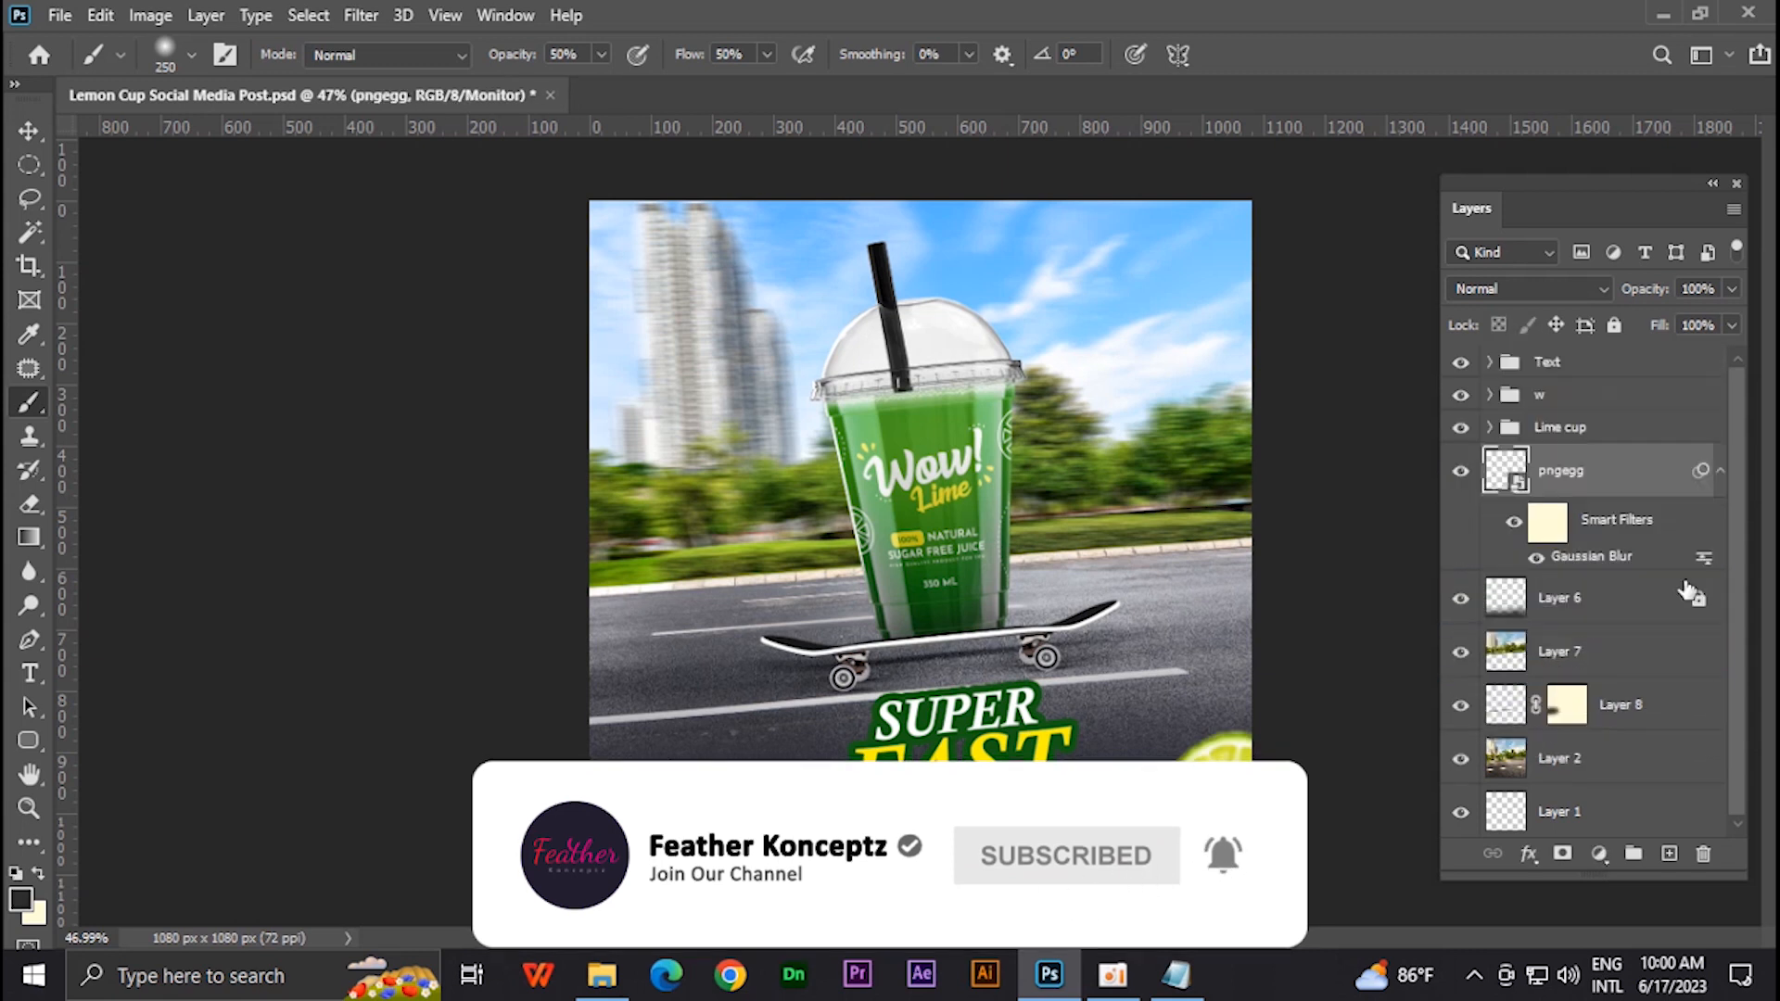
pyautogui.click(1598, 853)
pyautogui.click(1628, 838)
pyautogui.click(401, 274)
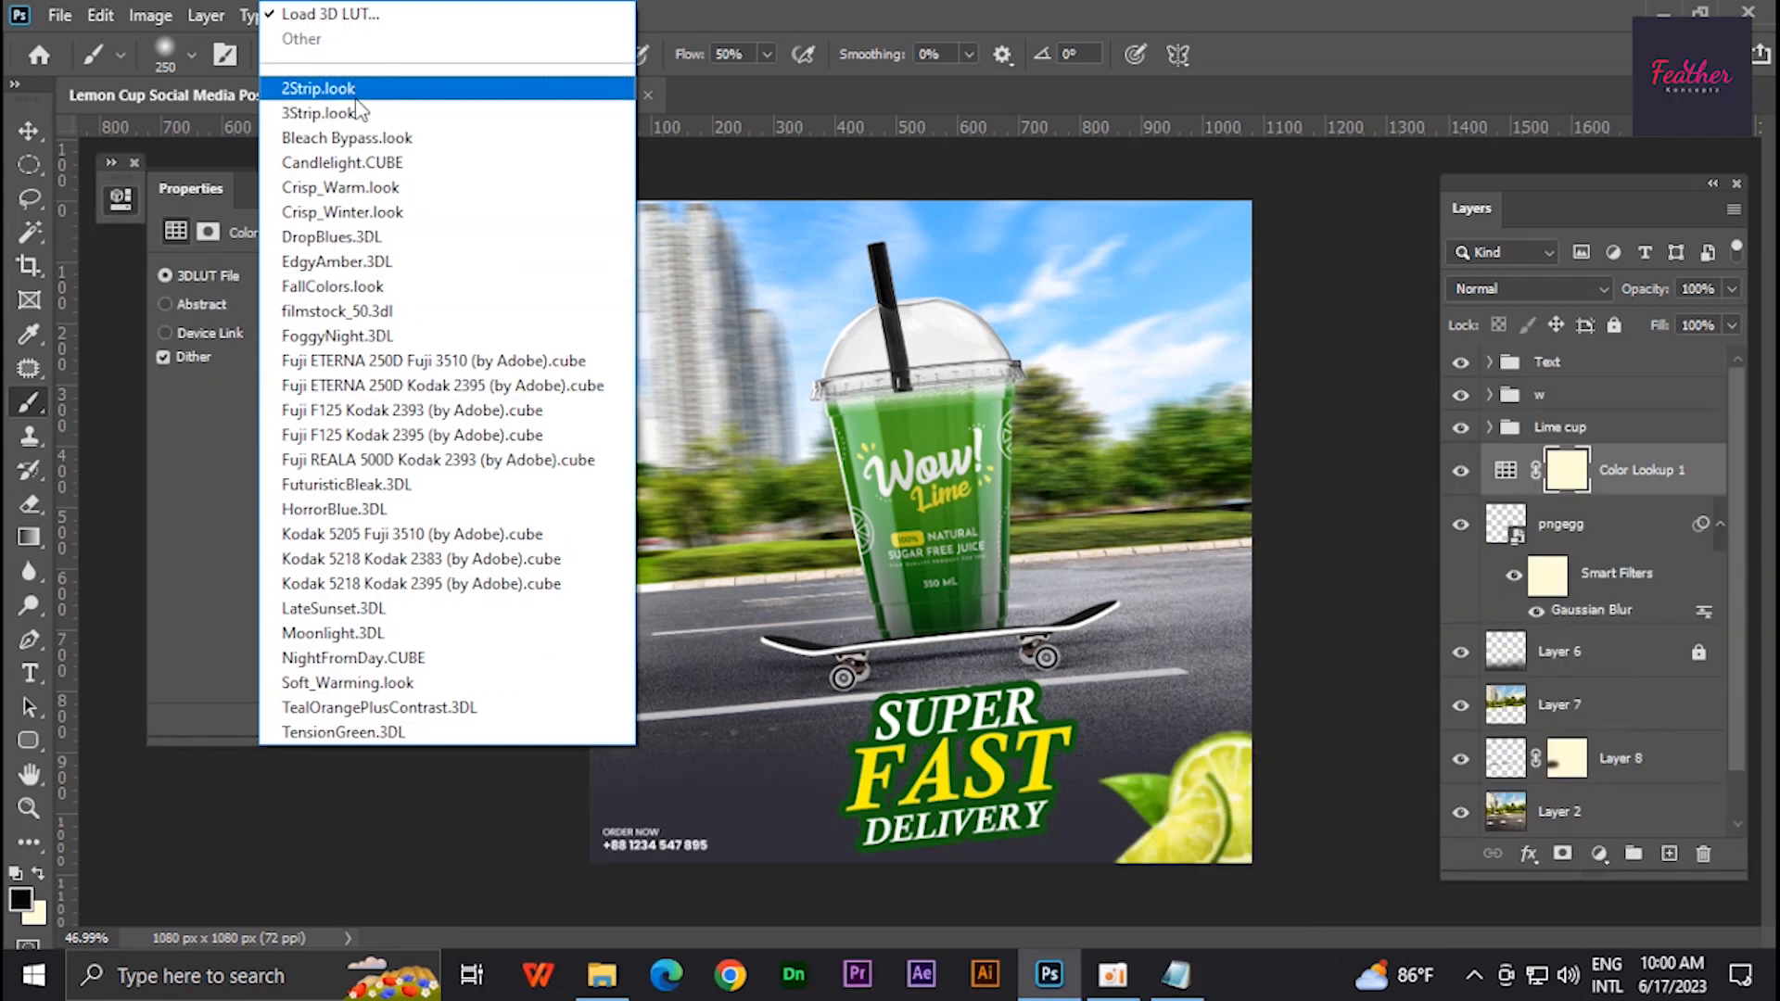
pyautogui.click(358, 112)
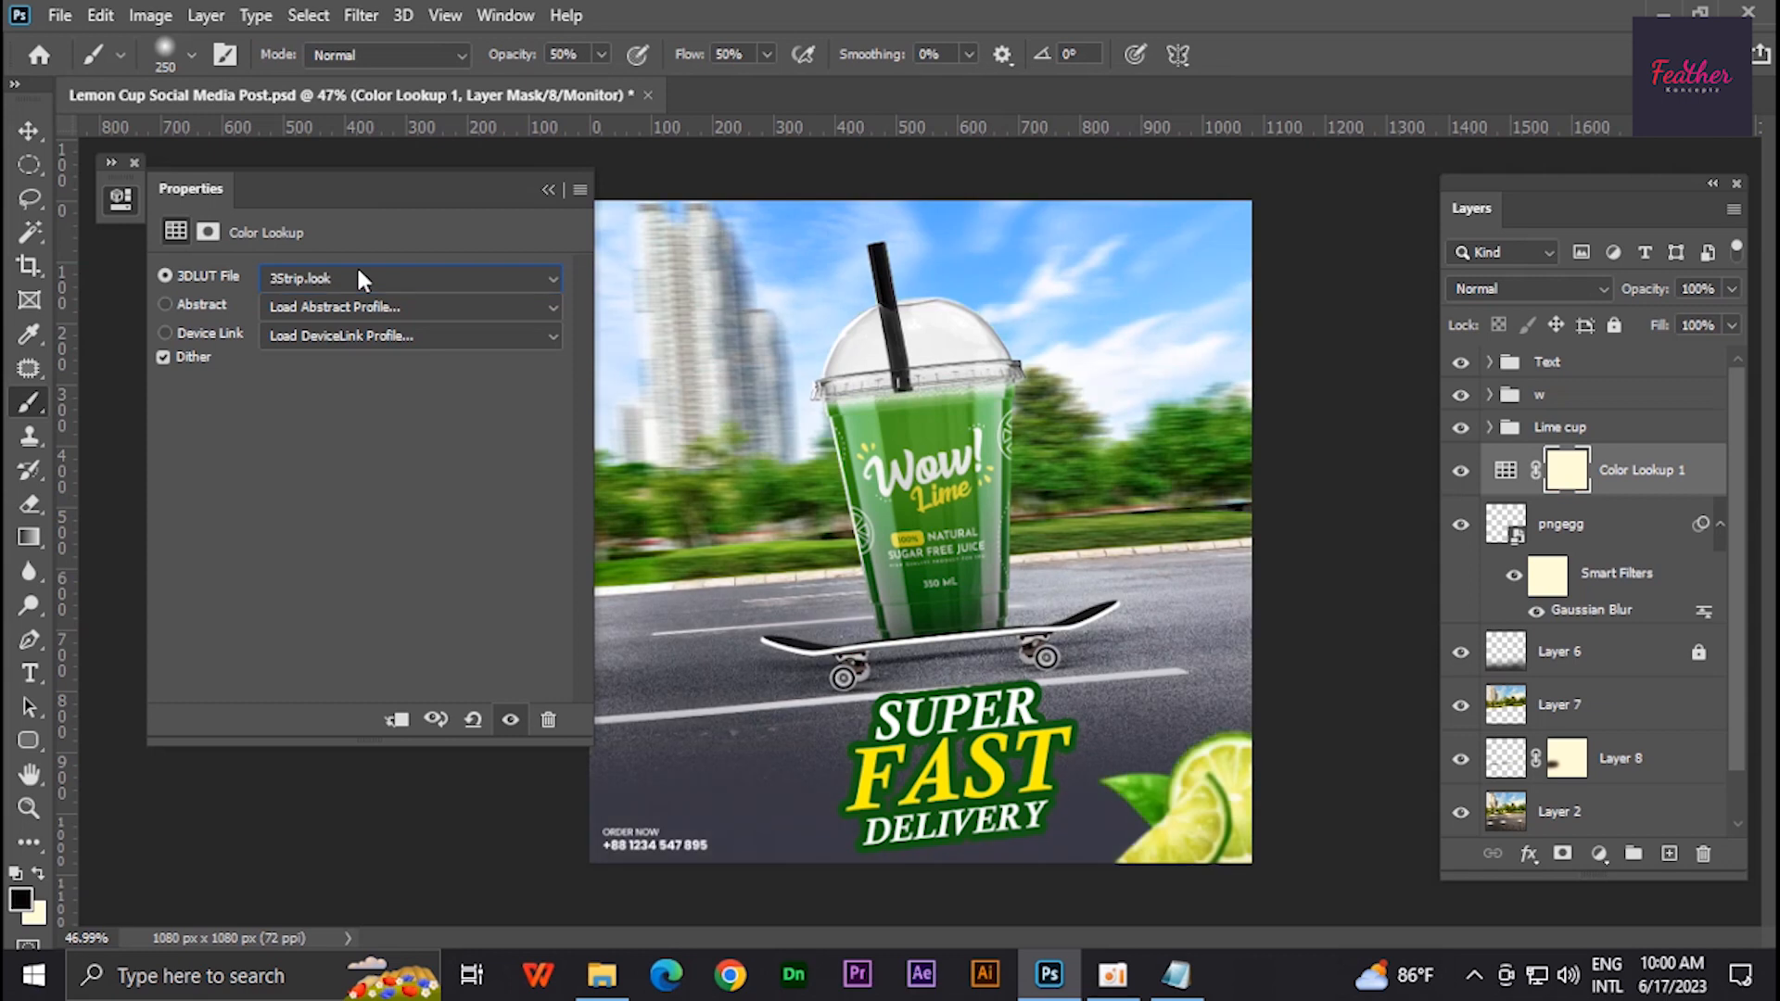
pyautogui.click(548, 189)
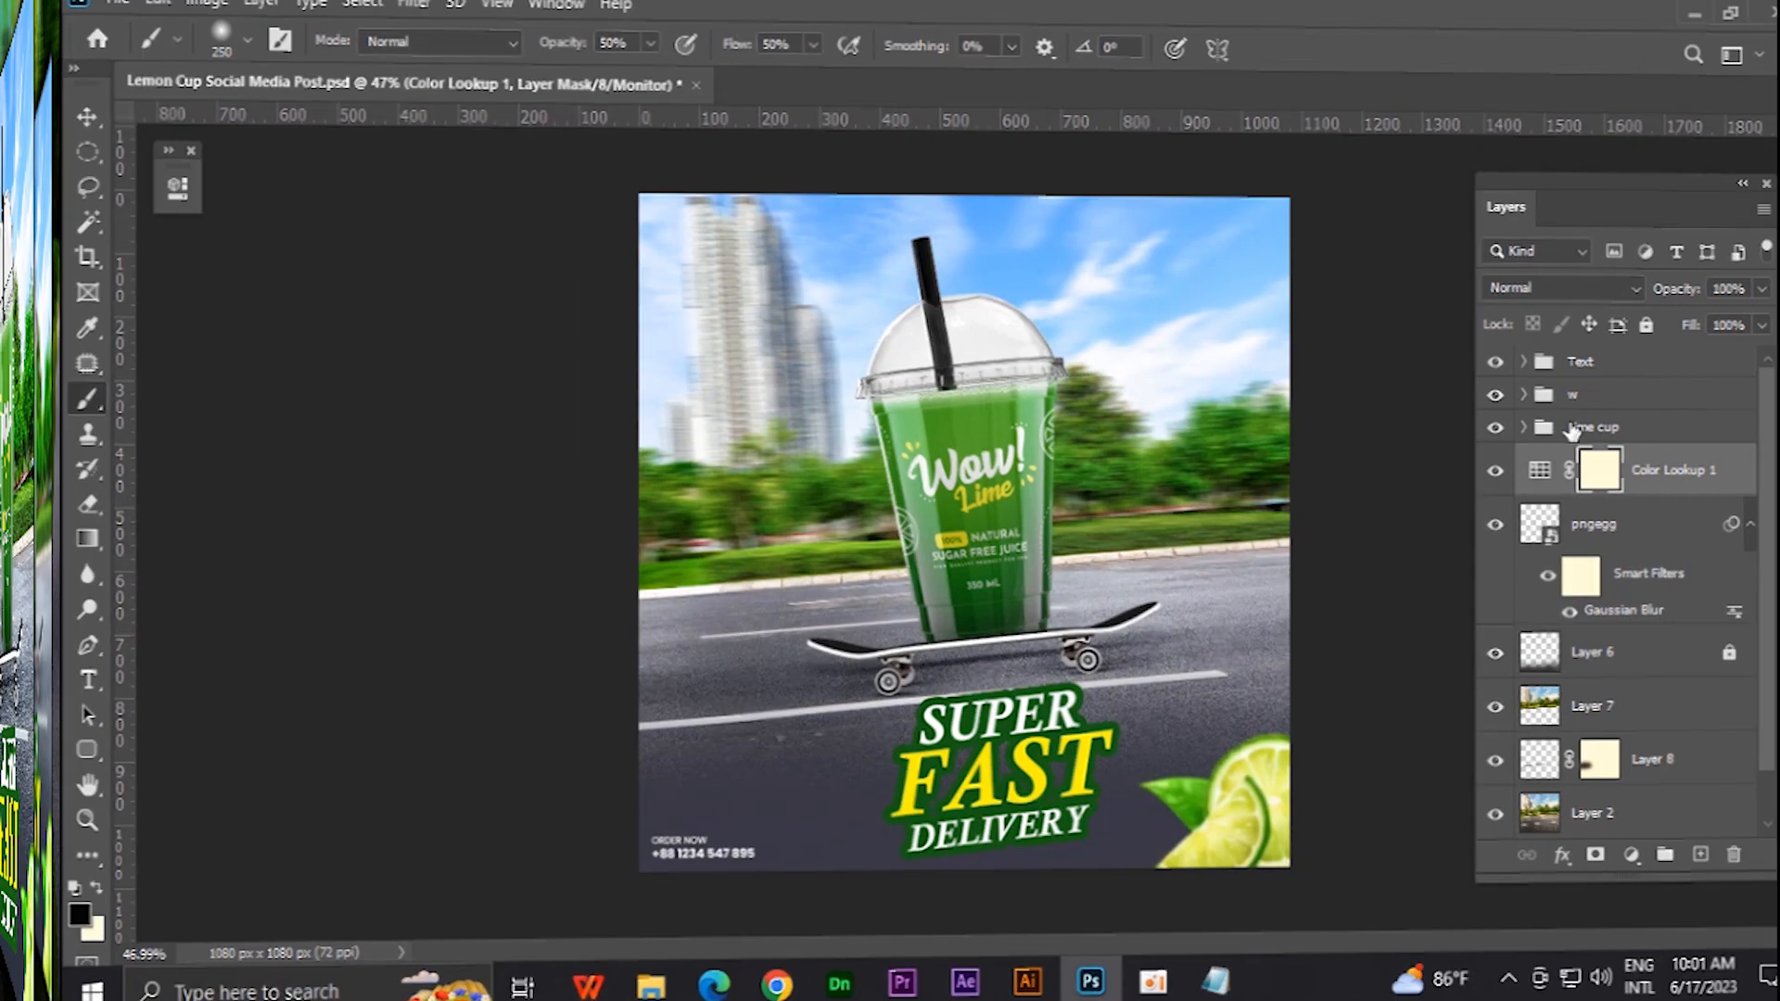